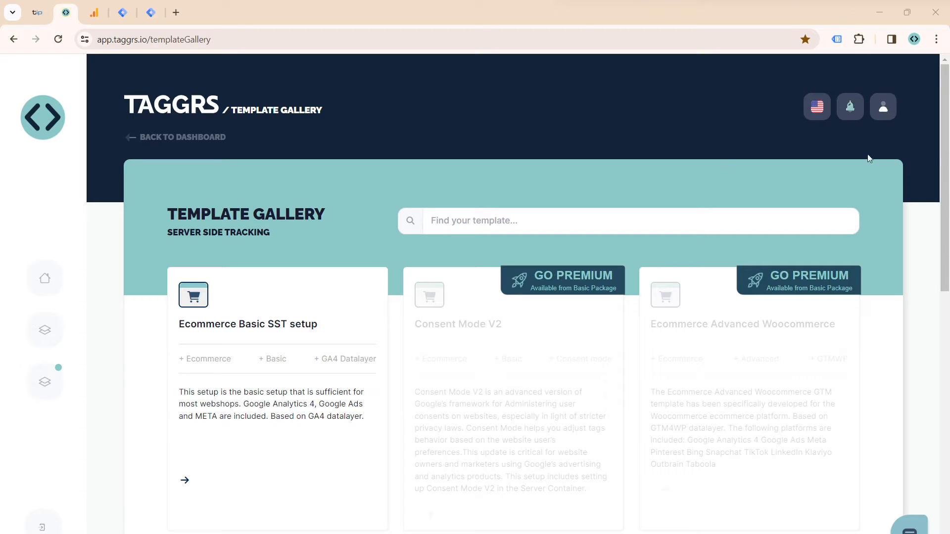
Step: Start a new container from the dashboard with the Free subscription and Monthly period, and proceed to the container details
left_click(43, 117)
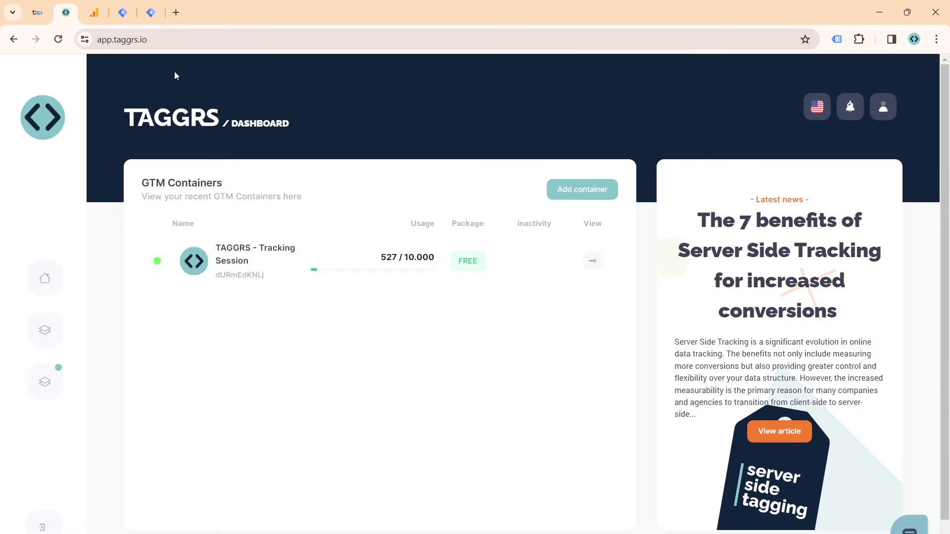
left_click(584, 189)
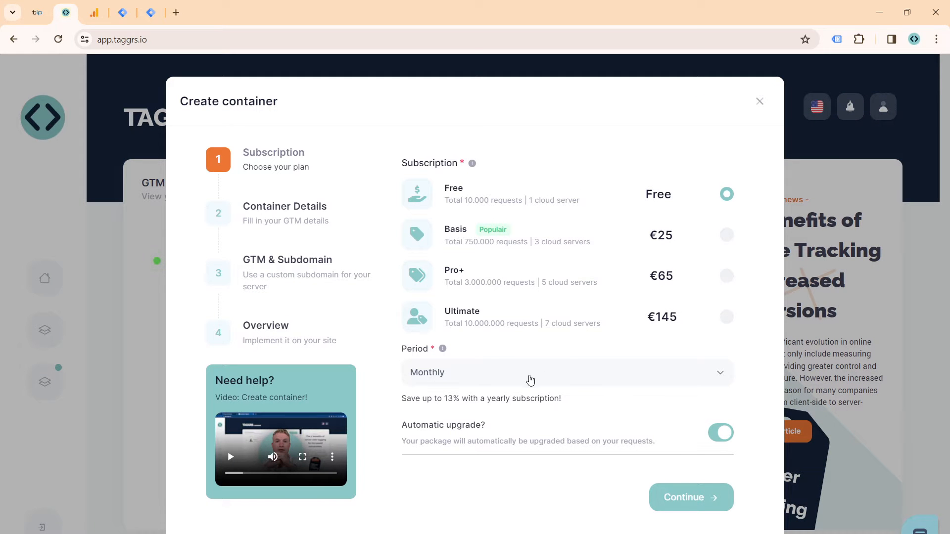
left_click(690, 514)
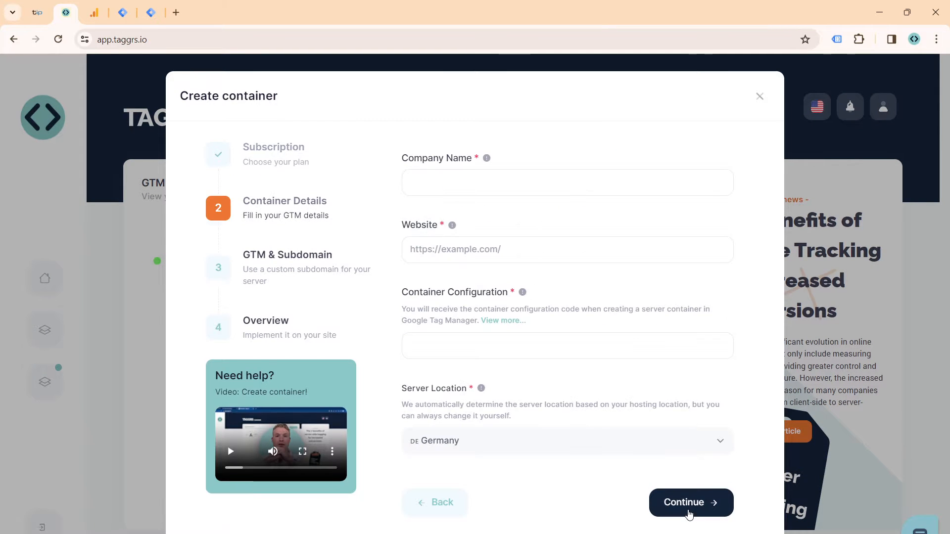
left_click(503, 185)
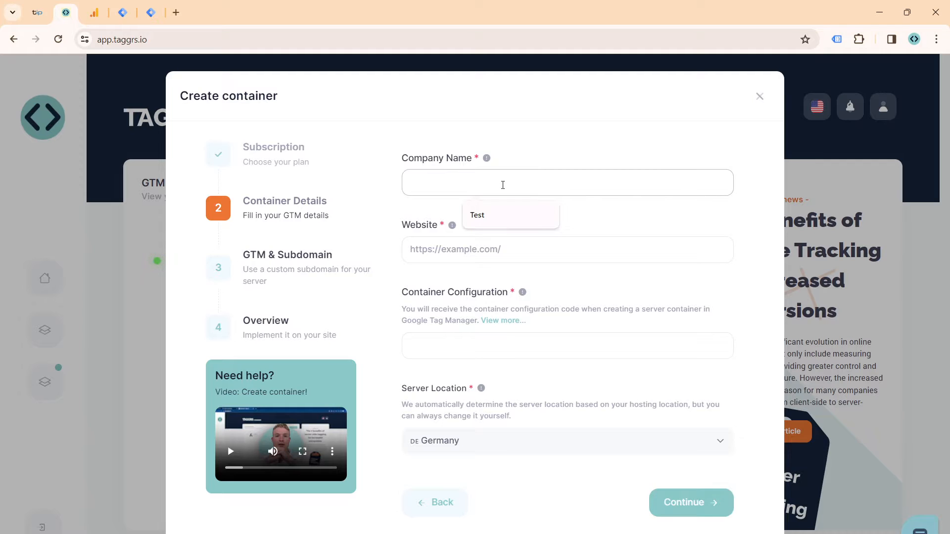
type("test")
key("Tab")
type("test.nl")
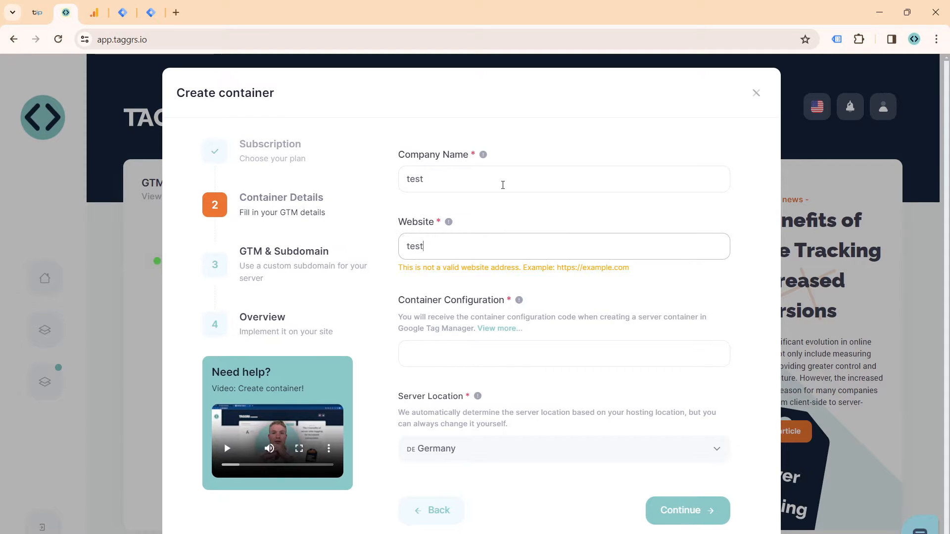
key("ctrl+a")
type("ht")
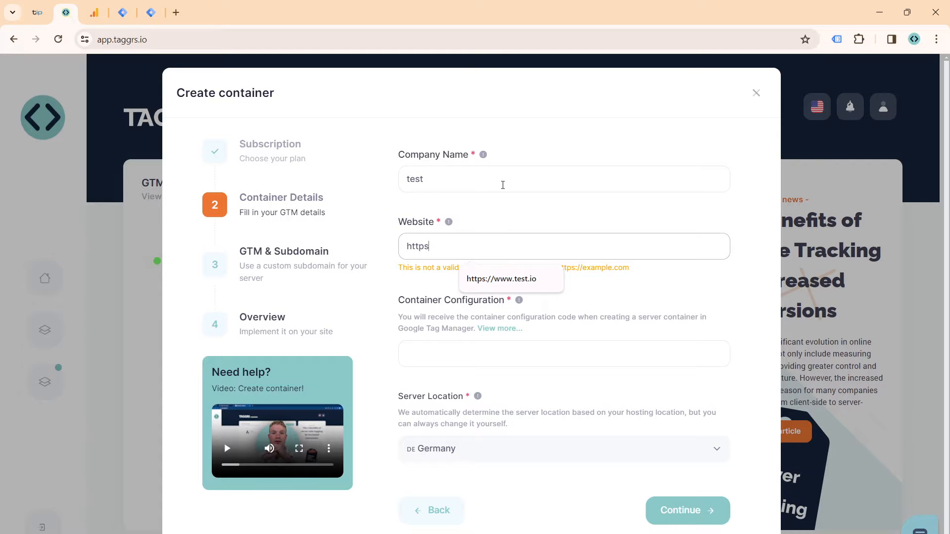
type("tps:")
key("BackSpace")
type("//")
key("Down")
key("Return")
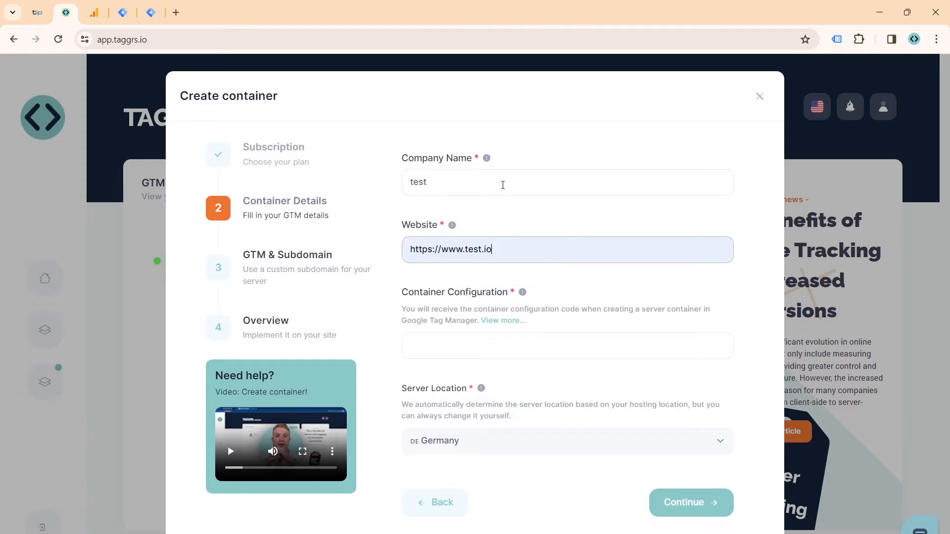
key("Tab")
key("Tab")
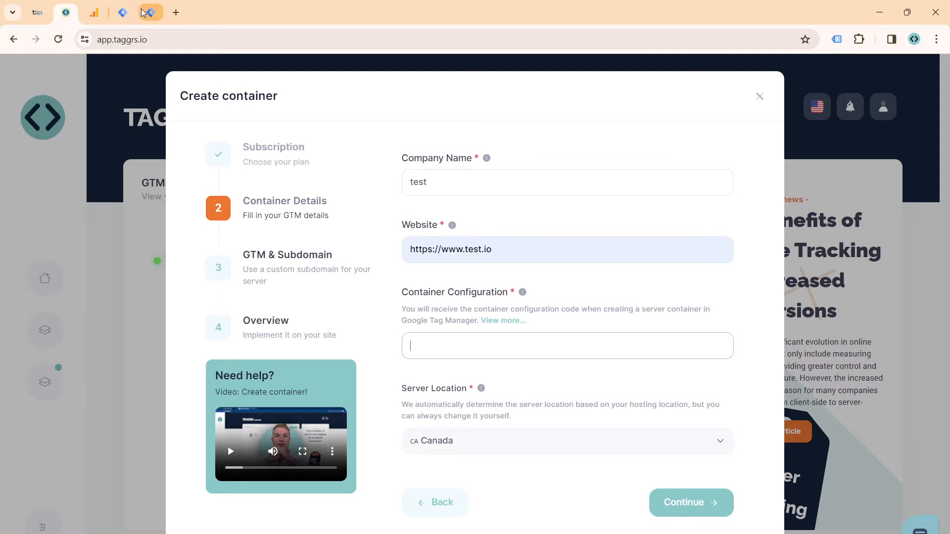
Step: Switch to Google Tag Manager and start a new container in the TAGGRS - Tracking Sessions account
left_click(128, 17)
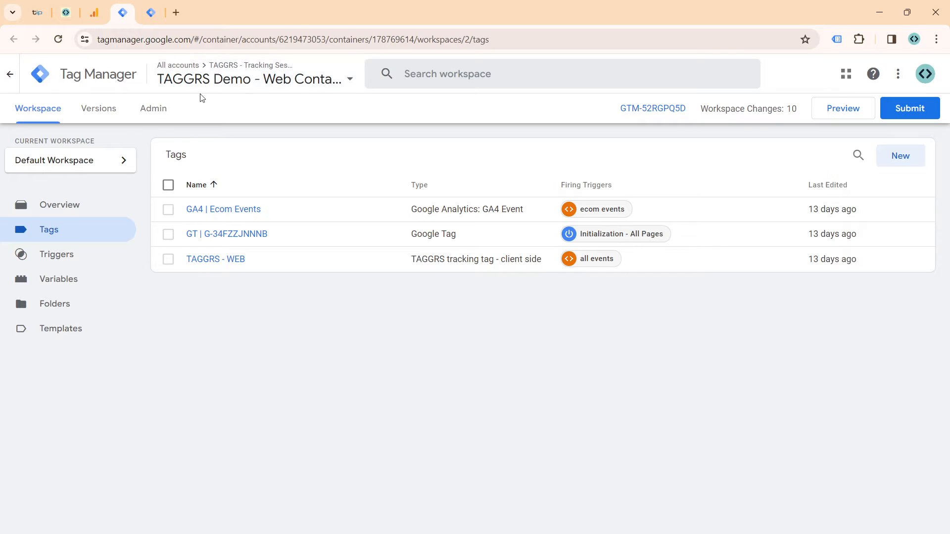
left_click(216, 79)
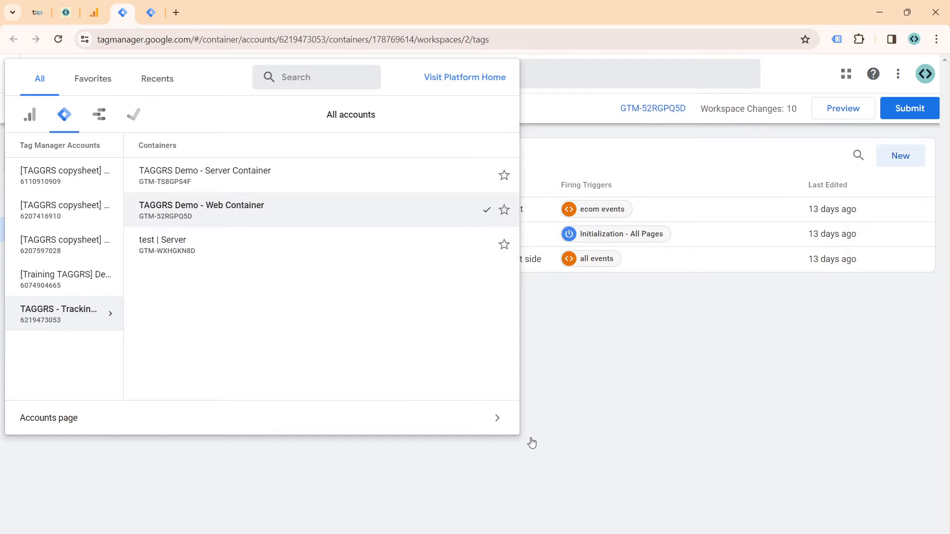
left_click(530, 369)
left_click(17, 73)
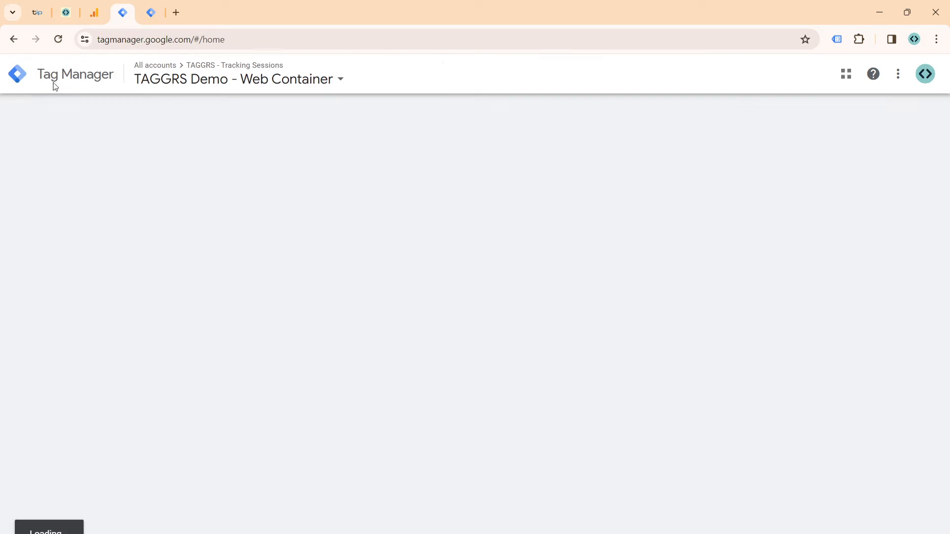
scroll(234, 180, "down", 1)
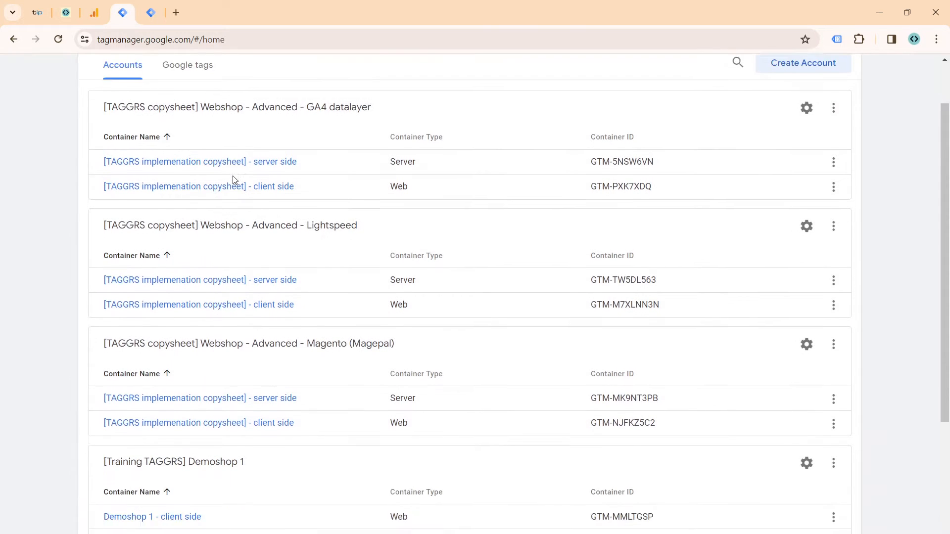
scroll(235, 180, "down", 5)
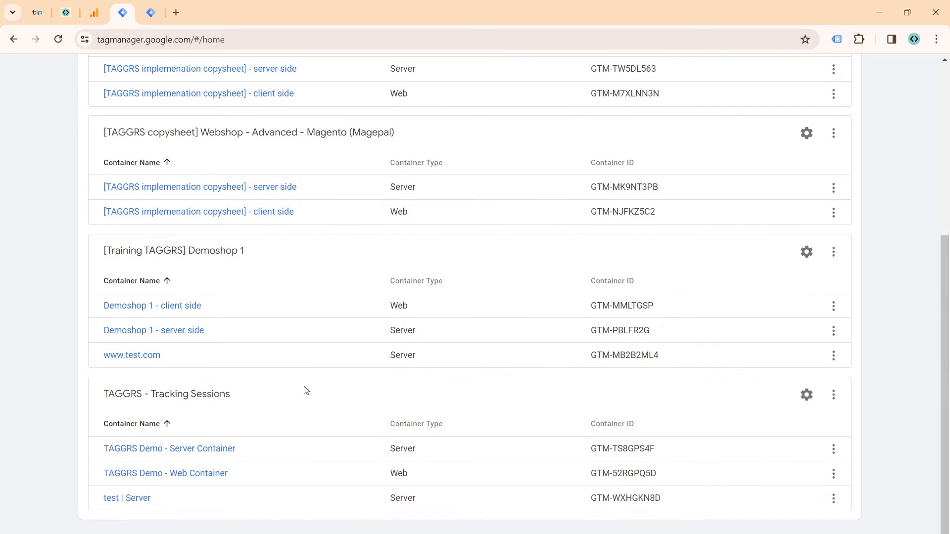
left_click(834, 394)
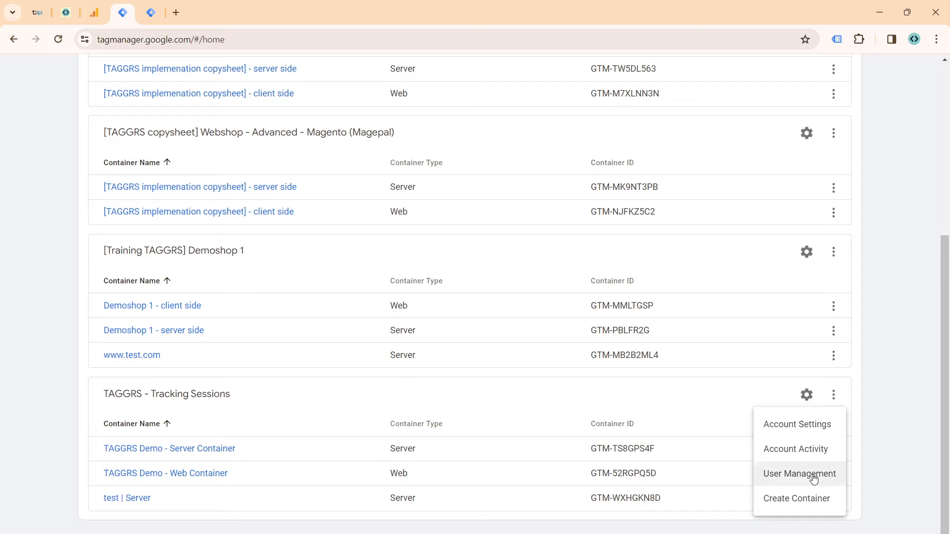
left_click(817, 499)
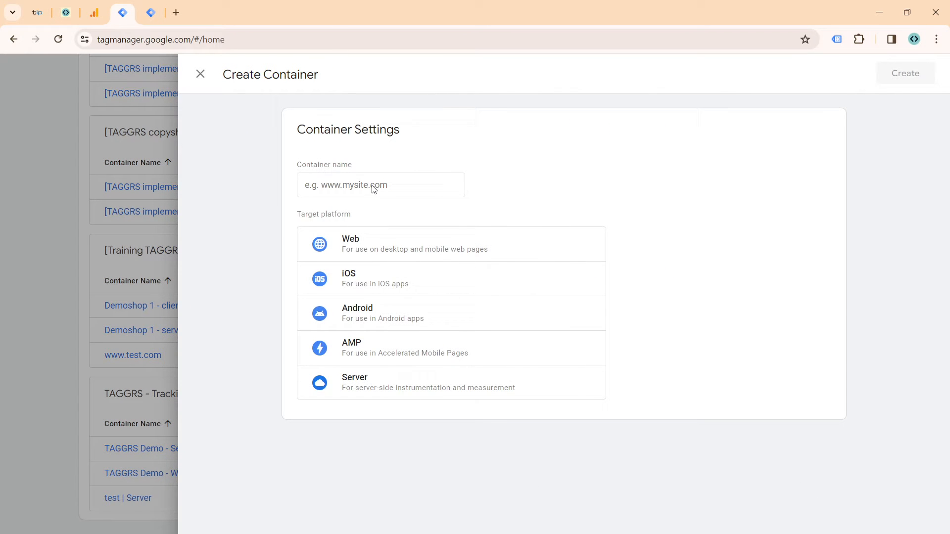
Step: Name the new container "test 2 | Server", choose Server as its target platform and create it
left_click(374, 187)
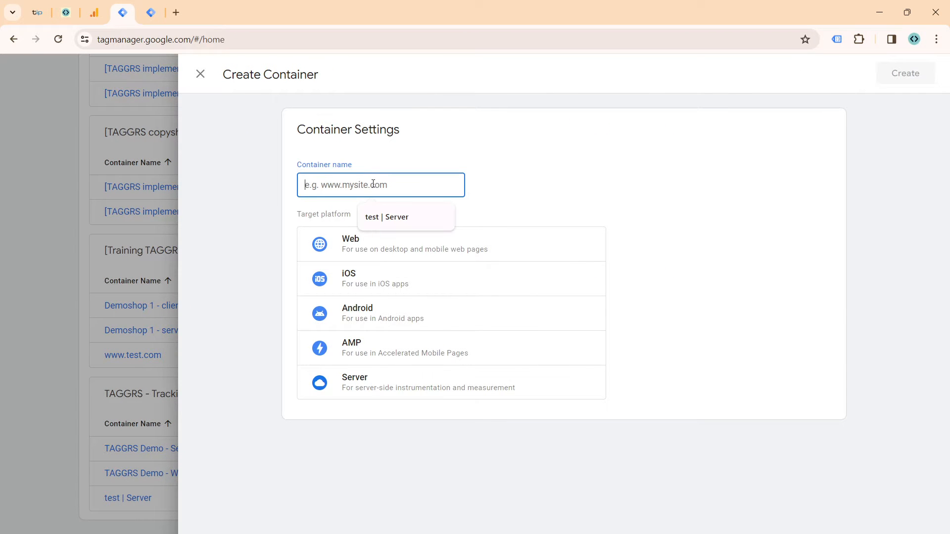
type("test 2 | Server")
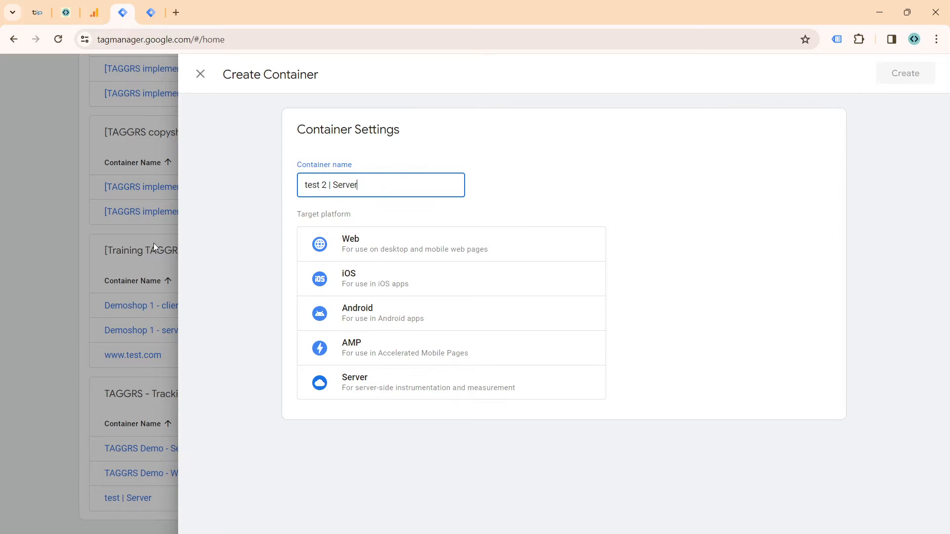
left_click(445, 388)
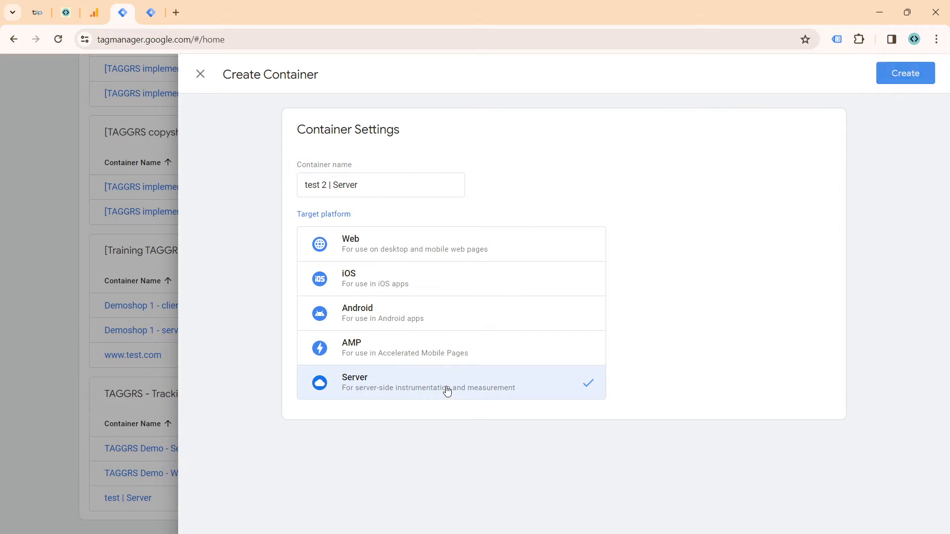
left_click(909, 76)
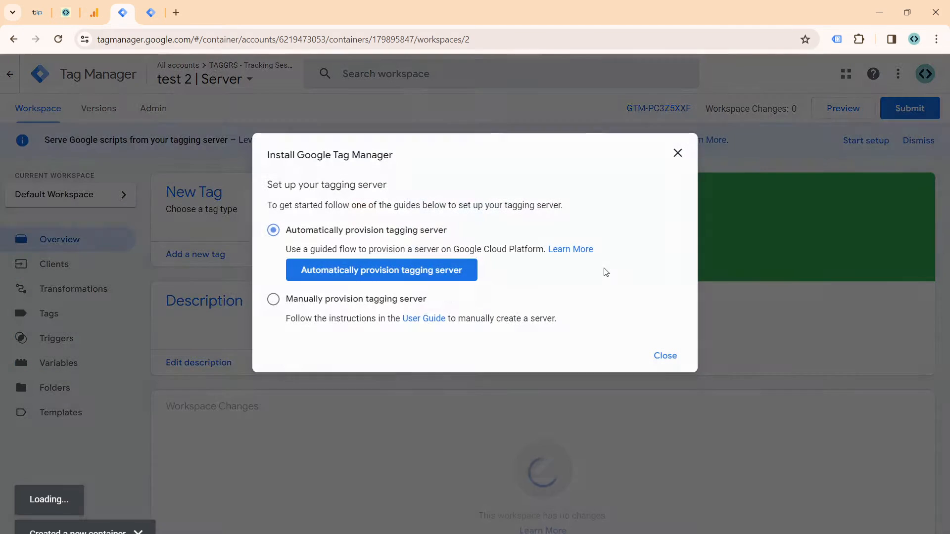
Step: Copy the container config code from the manual tagging server setup and paste it into the TAGGRS Container Configuration field
left_click(275, 301)
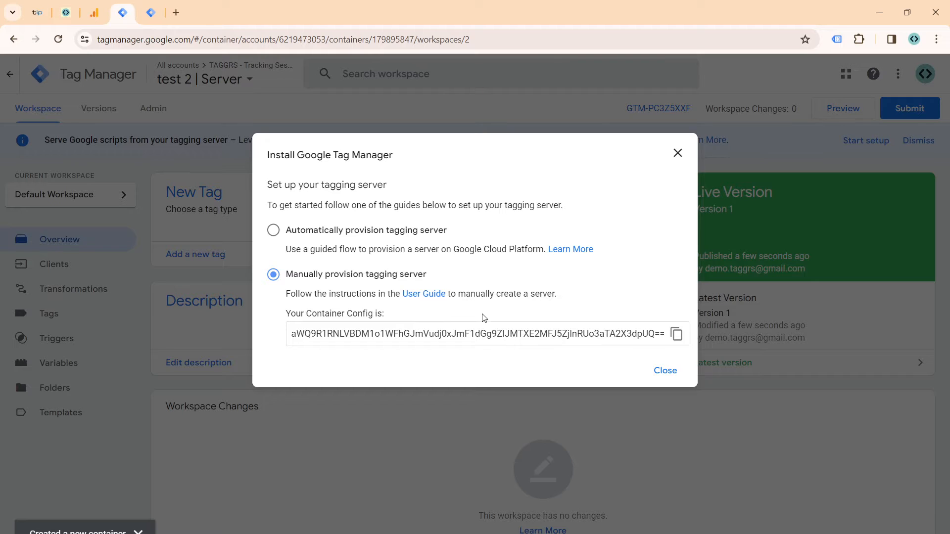
left_click(676, 335)
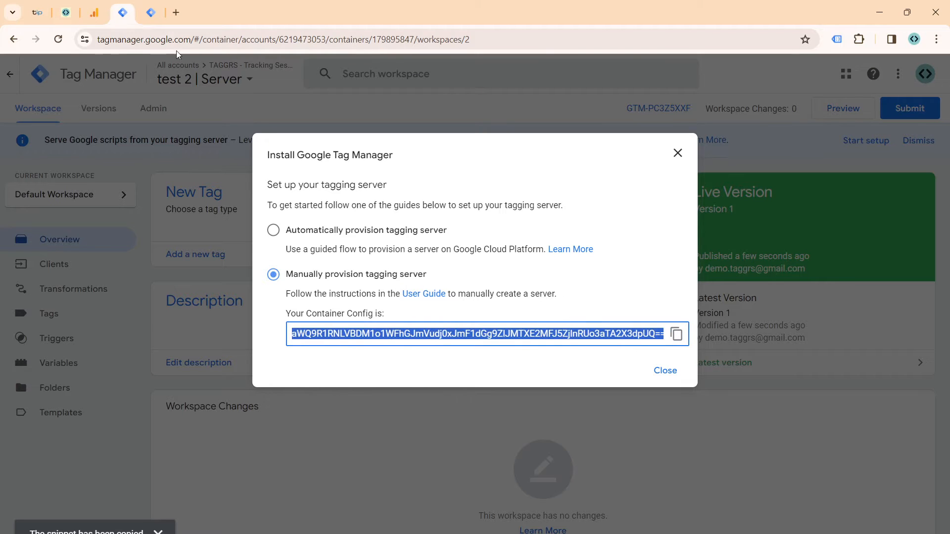
left_click(66, 13)
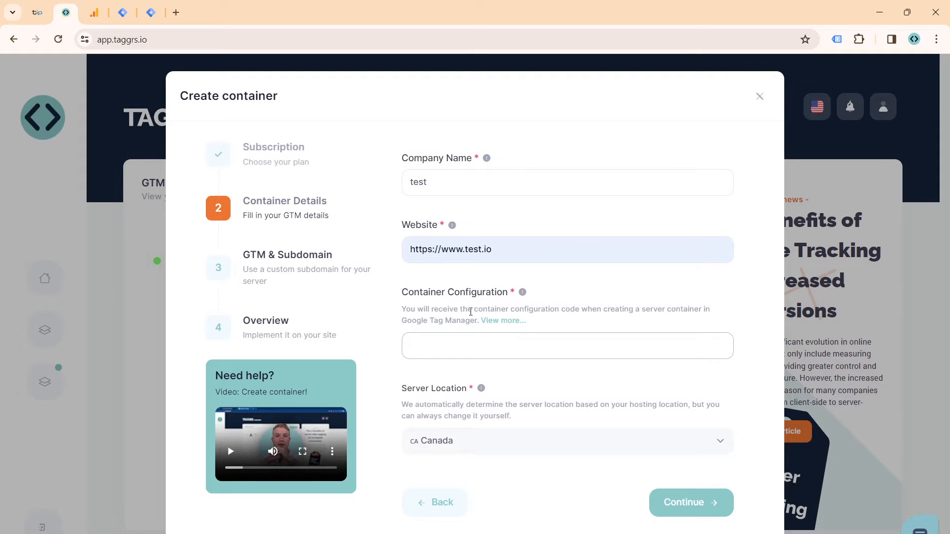
key("ctrl+v")
Step: Set the server location to Netherlands and proceed to the GTM & Subdomain stage
left_click(492, 446)
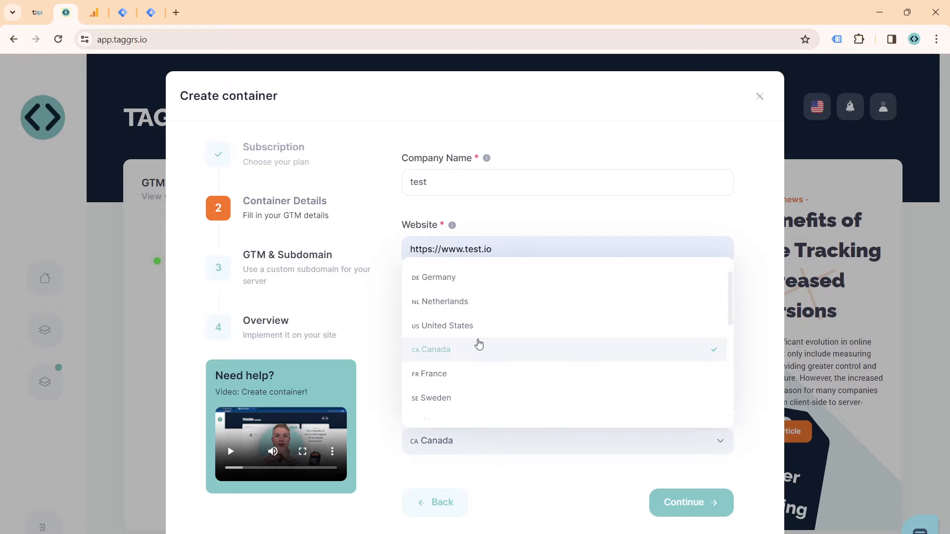
scroll(482, 336, "down", 6)
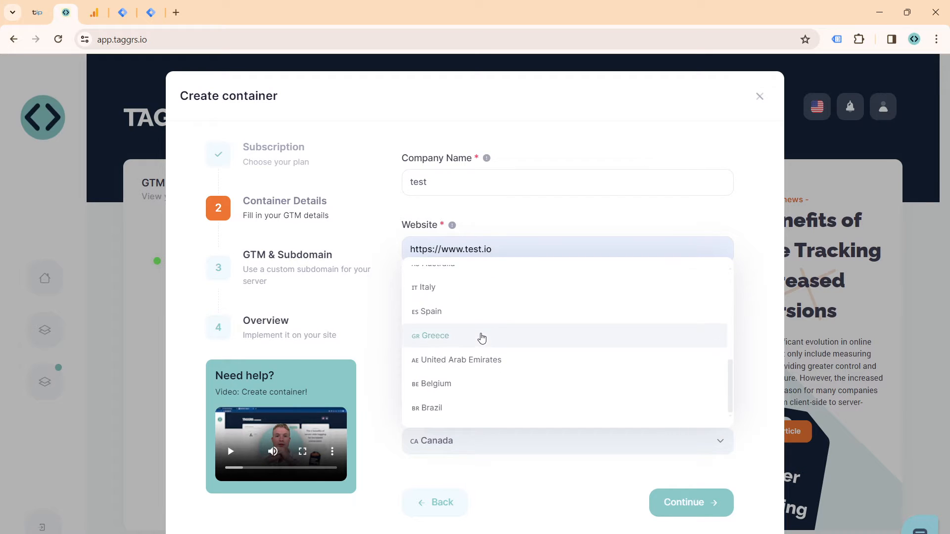
scroll(485, 354, "up", 6)
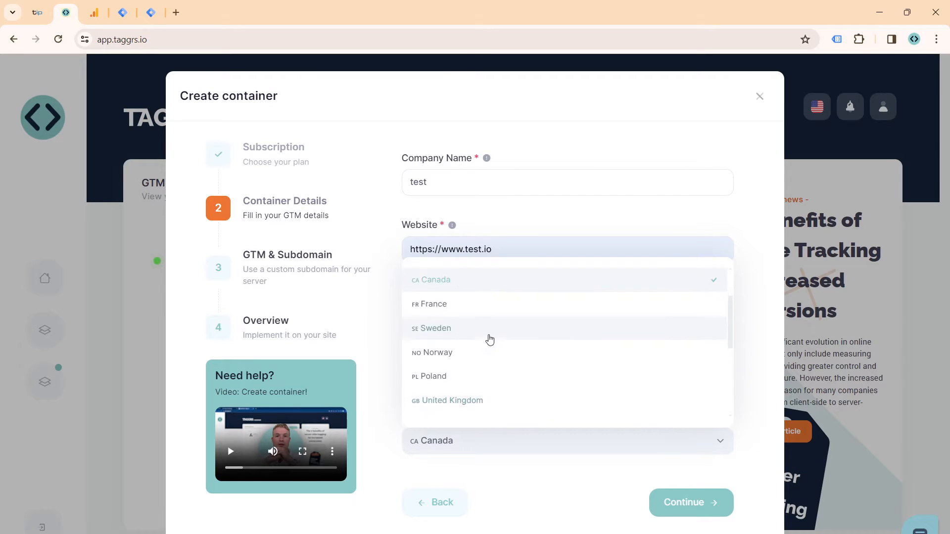
scroll(484, 330, "up", 2)
left_click(484, 303)
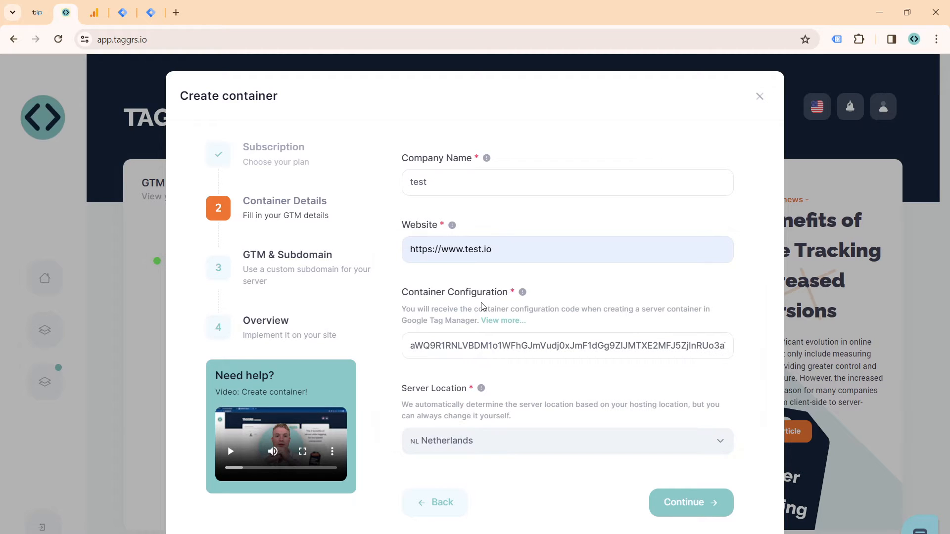
left_click(672, 505)
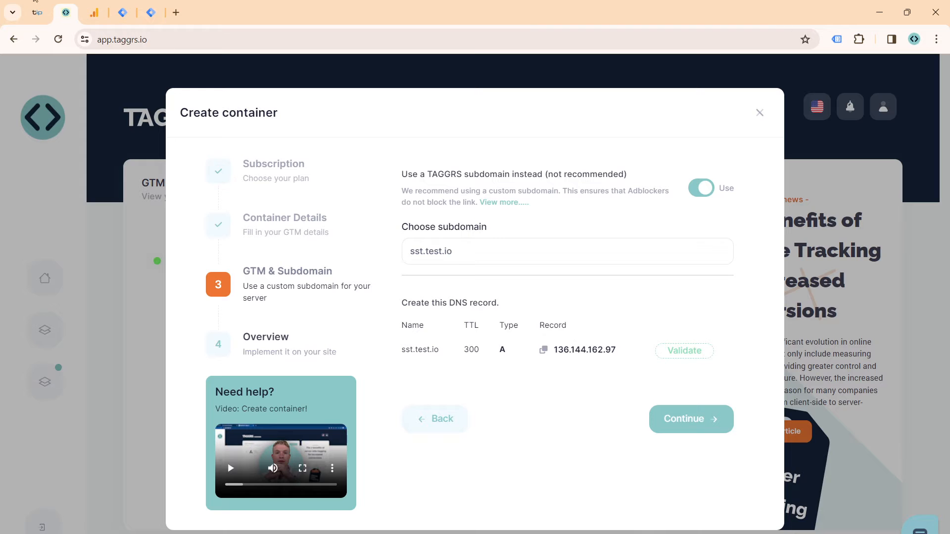
Step: Switch to the TransIP site and open the account's control panel (Controlepaneel)
left_click(37, 11)
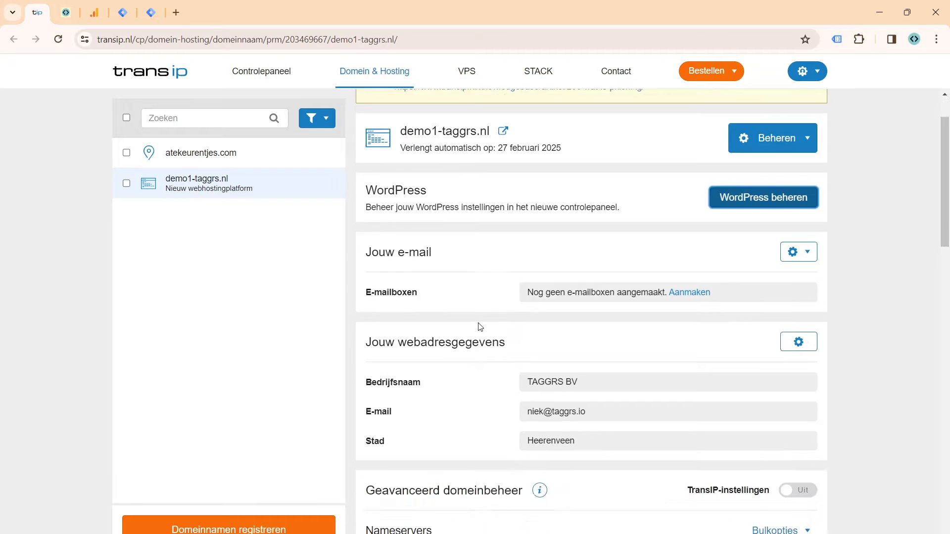
left_click(135, 69)
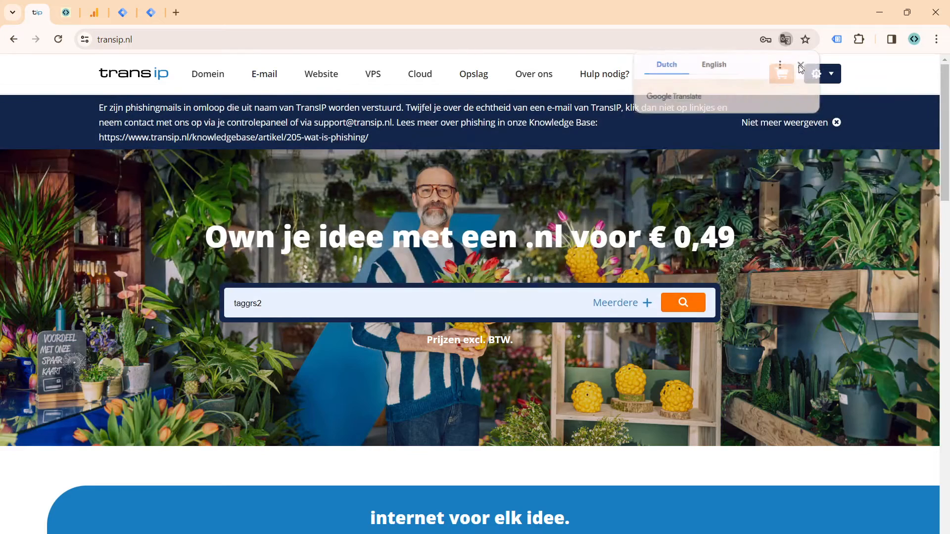
left_click(801, 65)
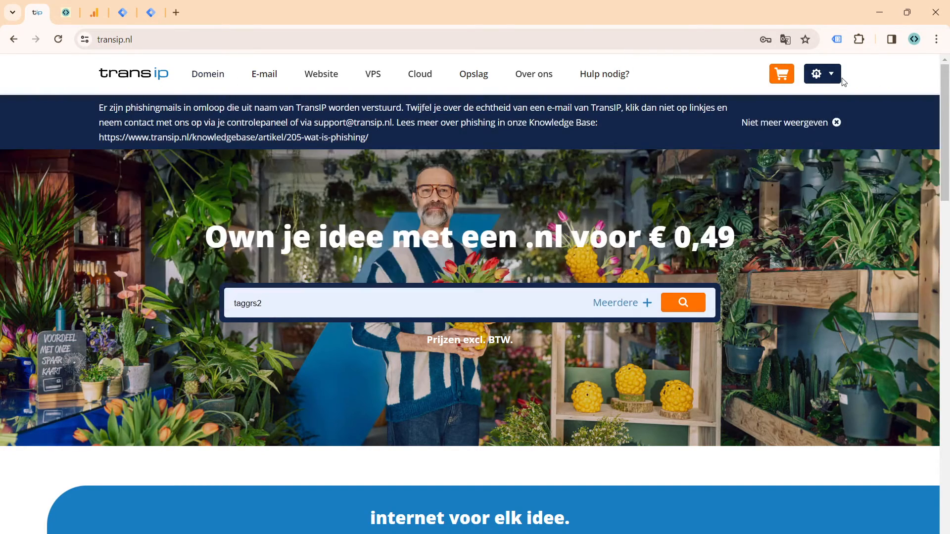
left_click(837, 84)
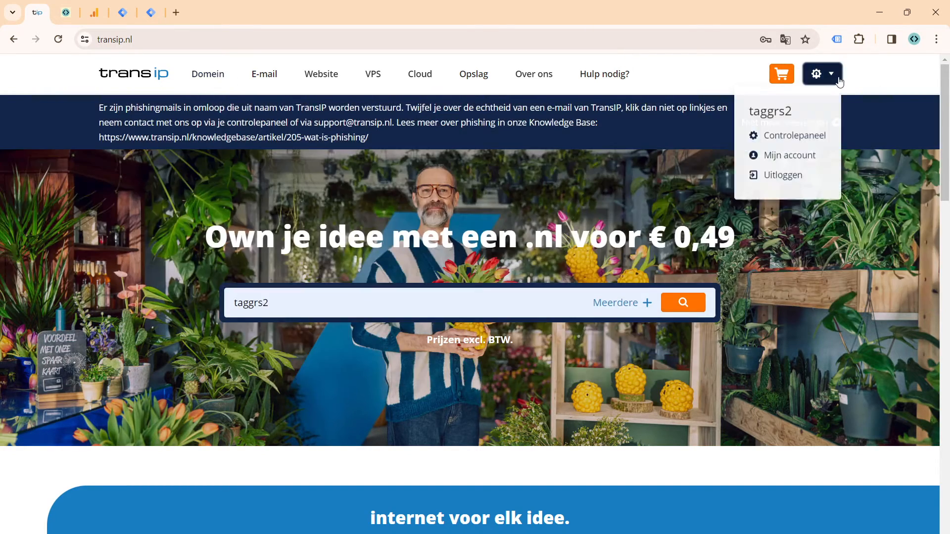
left_click(807, 134)
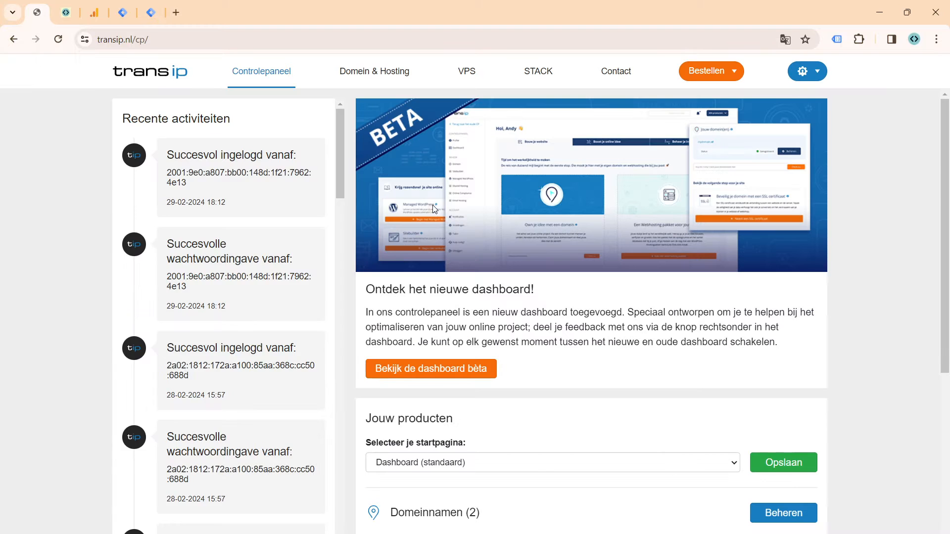
Step: Open the management of the account's domain names and select the domain demo1-taggrs.nl
scroll(307, 252, "down", 2)
scroll(500, 455, "down", 2)
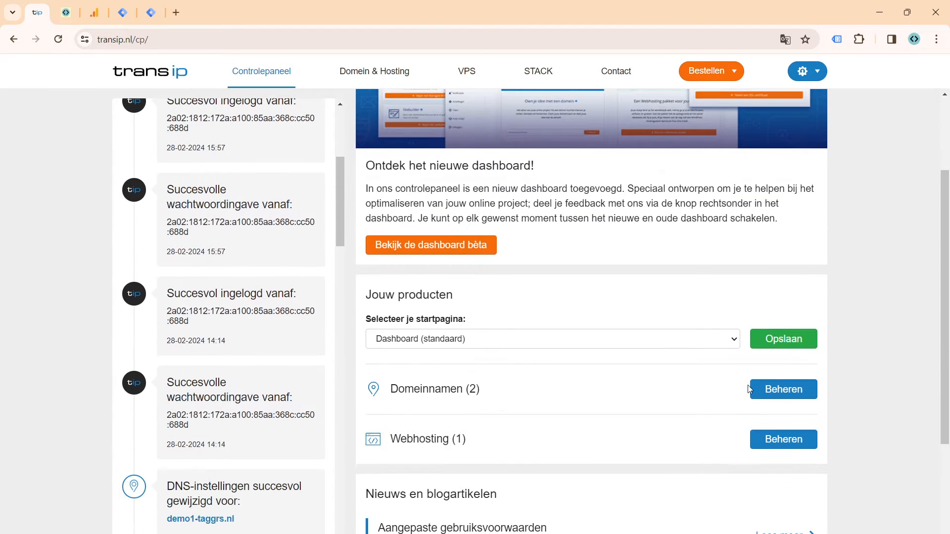
left_click(782, 389)
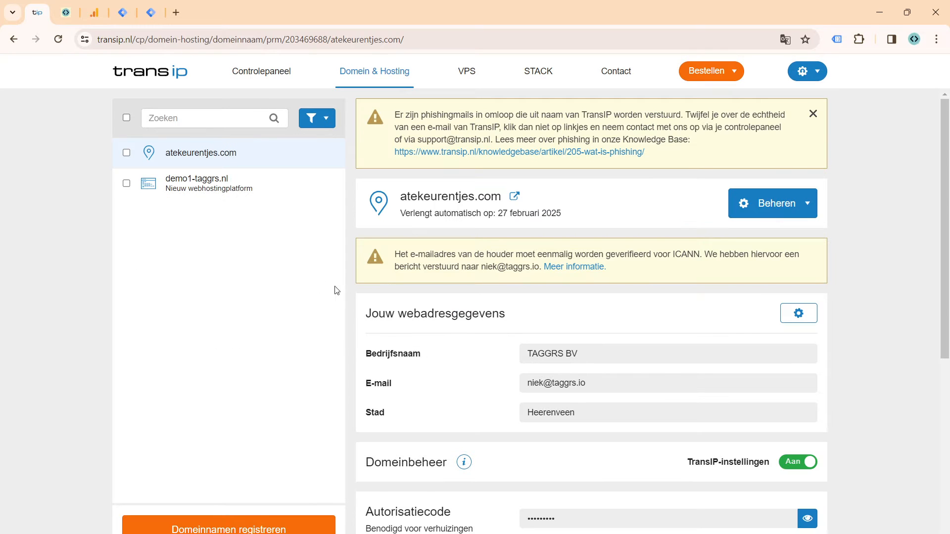
left_click(266, 190)
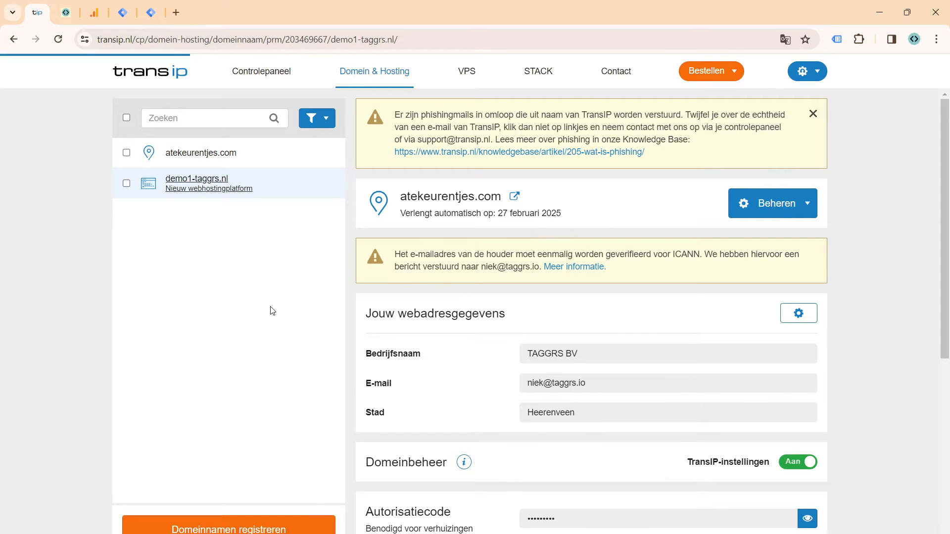
Step: Review the DNS records of demo1-taggrs.nl down to the empty row for a new record
scroll(524, 300, "down", 12)
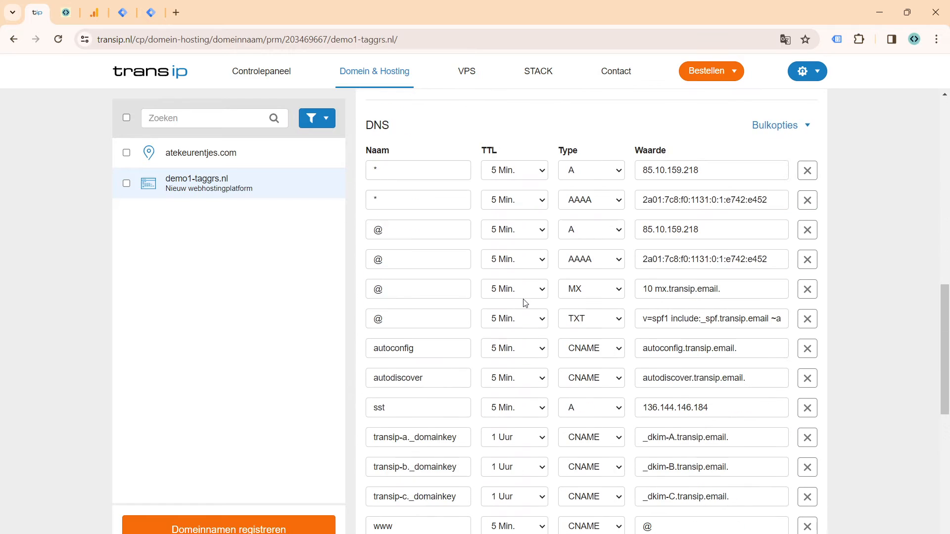
scroll(526, 303, "down", 4)
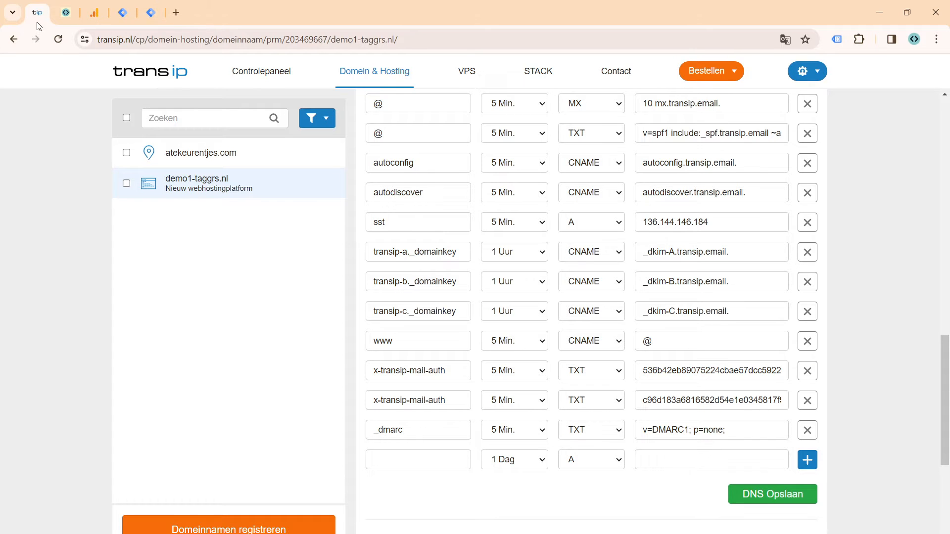
Step: Switch back to TAGGRS and complete the container creation through the GTM & Subdomain and Overview stages
left_click(62, 14)
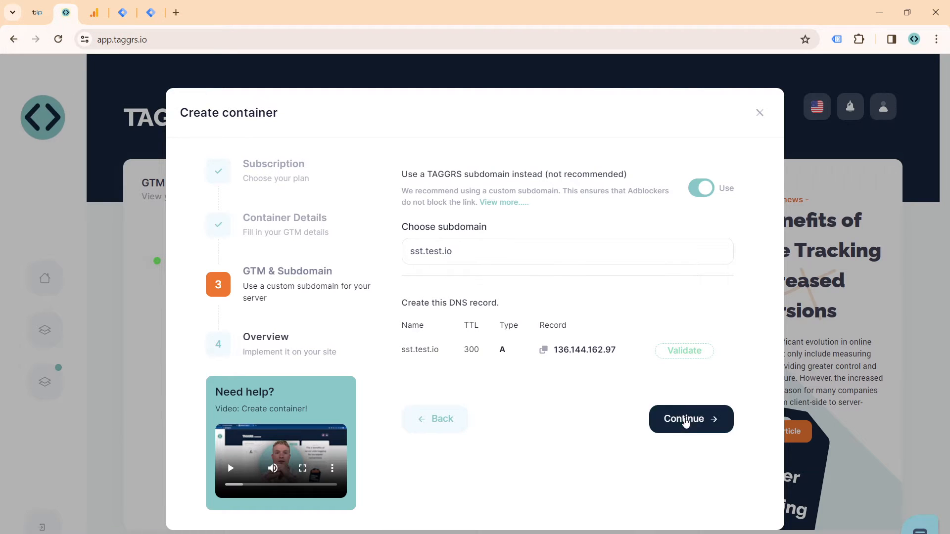
left_click(685, 421)
left_click(685, 434)
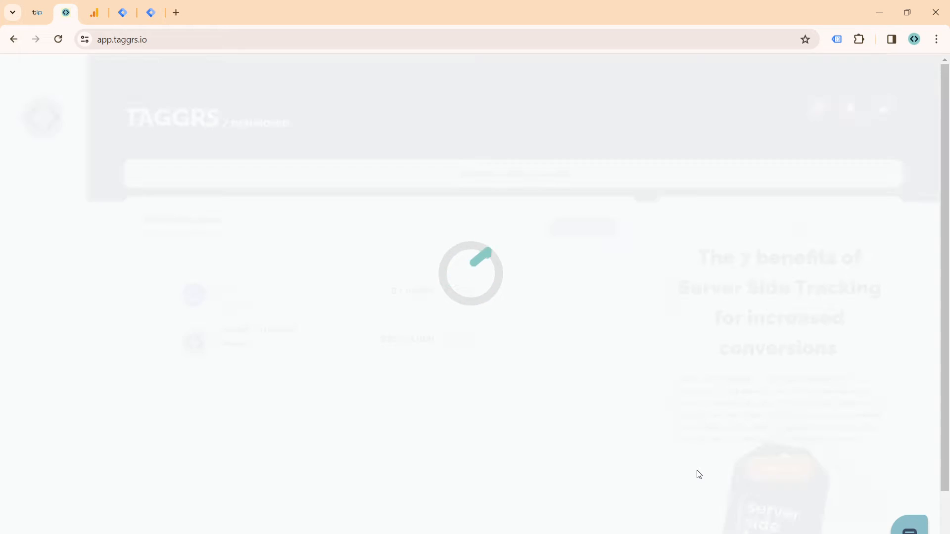
Step: Open the TAGGRS - Tracking Session container and examine its tagging server URL and DNS settings
left_click(593, 344)
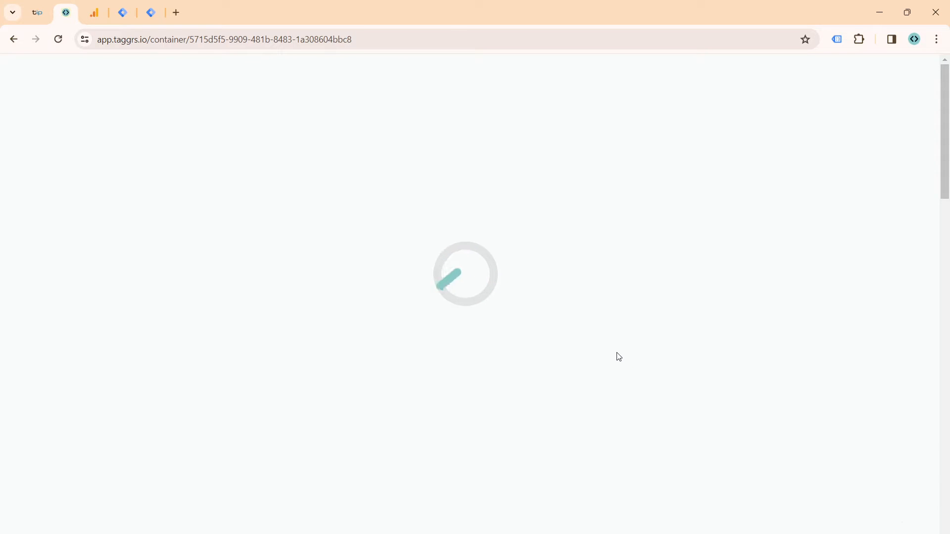
scroll(616, 357, "down", 3)
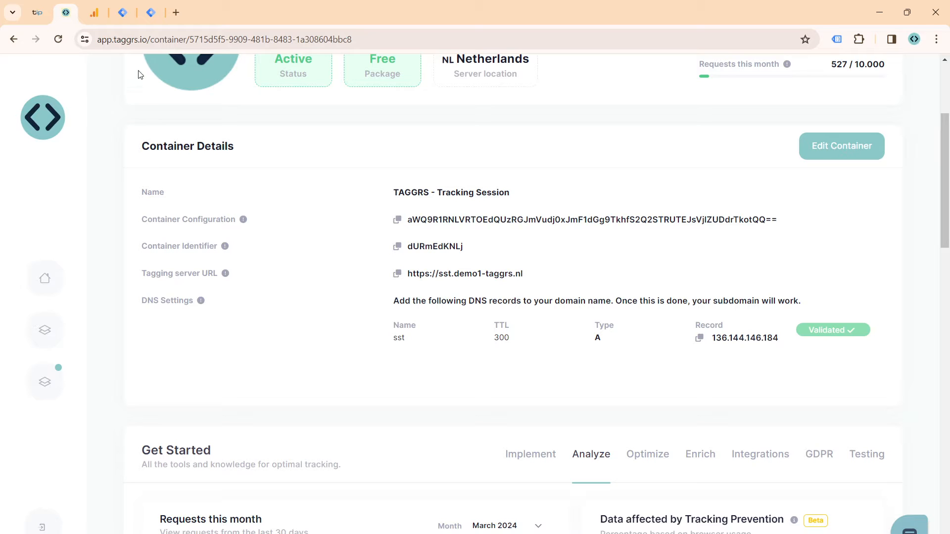
Step: Switch to Google Tag Manager, dismiss the install dialog, and open the TAGGRS Demo Web and Server containers in separate browser tabs
left_click(118, 18)
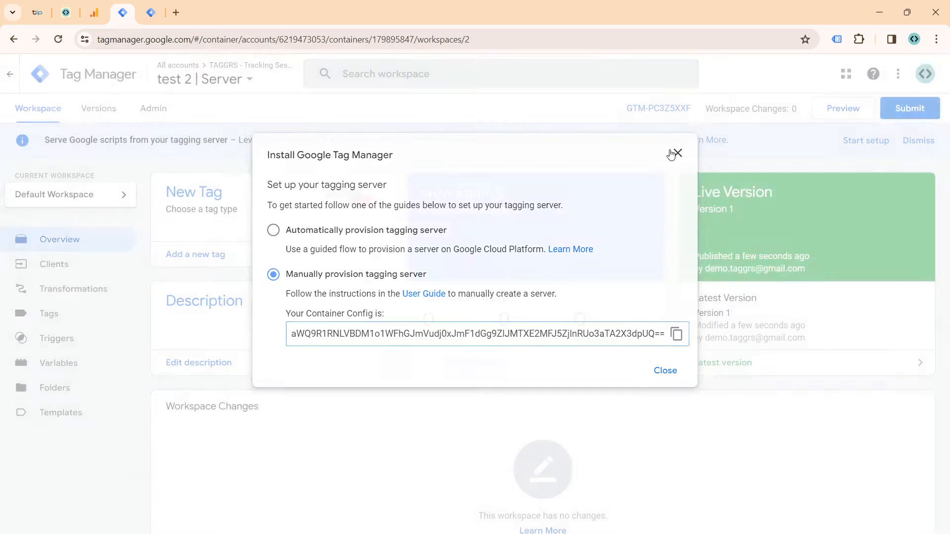
left_click(676, 154)
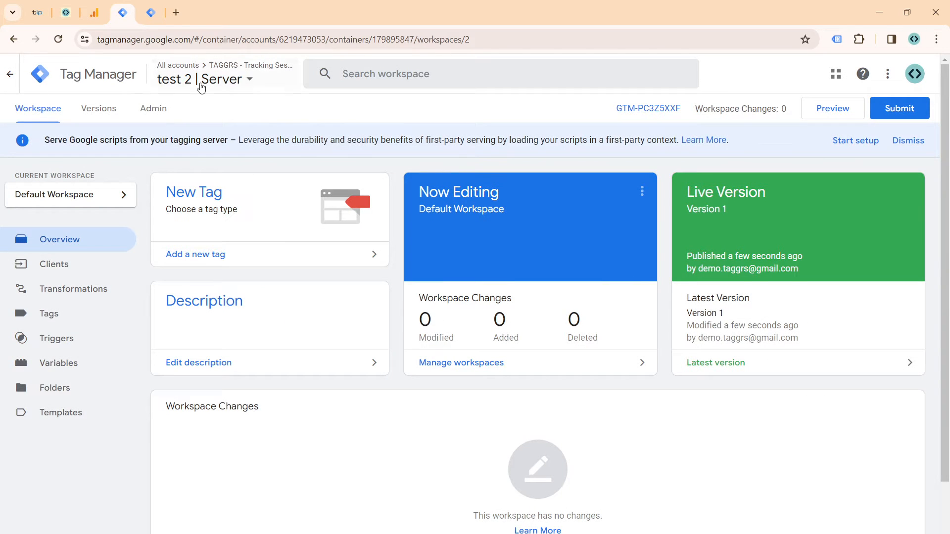
left_click(233, 79)
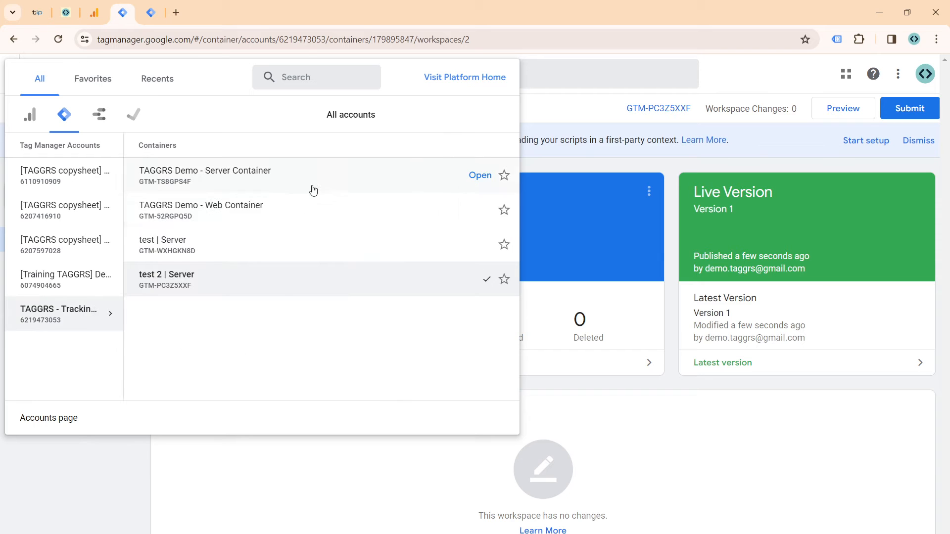
middle_click(393, 212)
middle_click(402, 186)
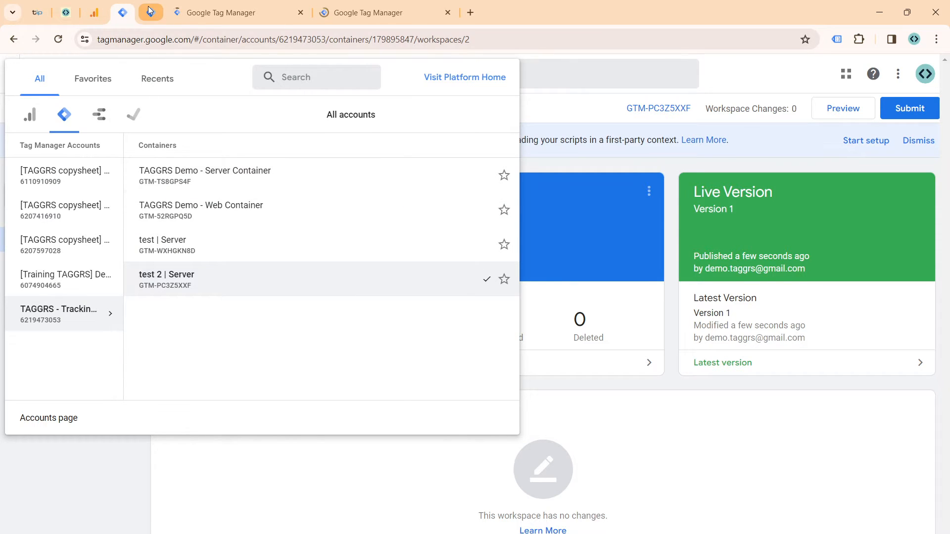
Step: Close the two old pinned Tag Manager tabs, keeping only the newly opened container tabs
left_click(147, 6)
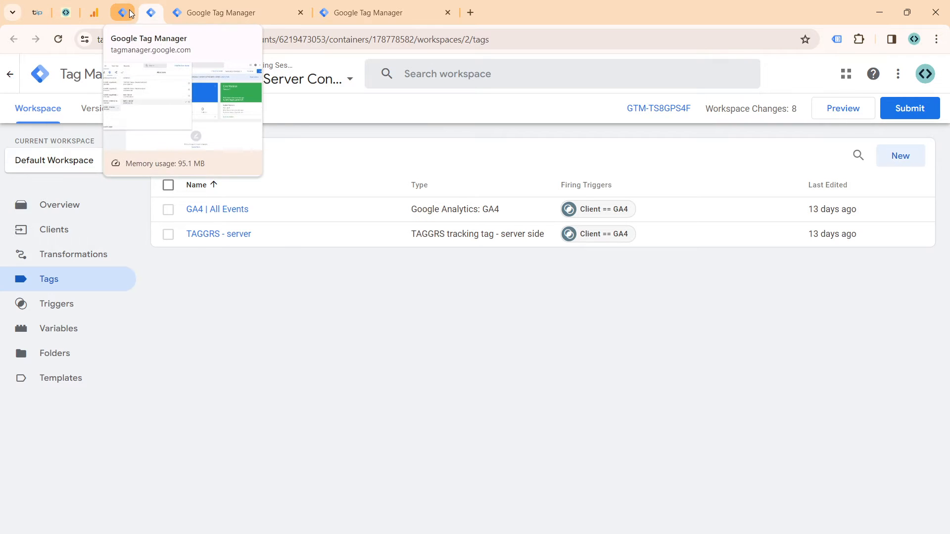
right_click(130, 10)
left_click(240, 210)
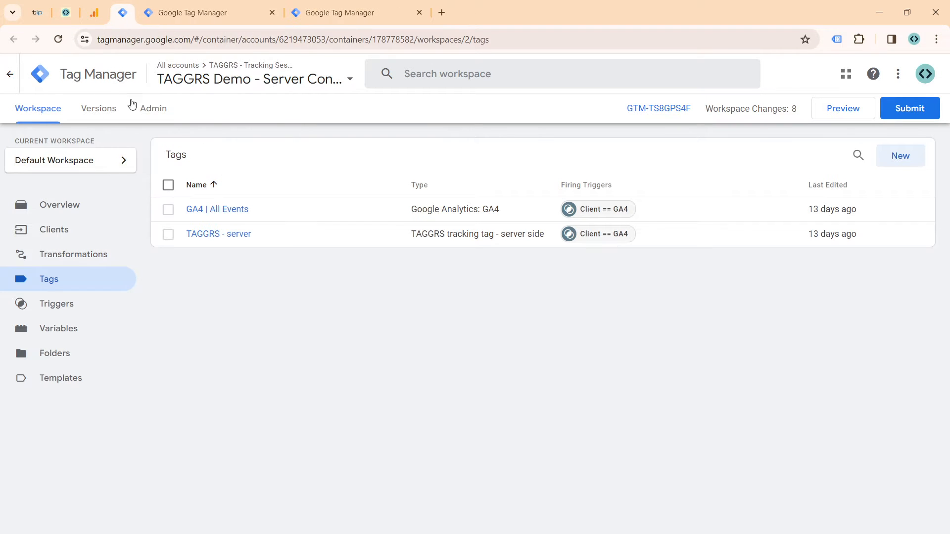
right_click(128, 17)
left_click(191, 210)
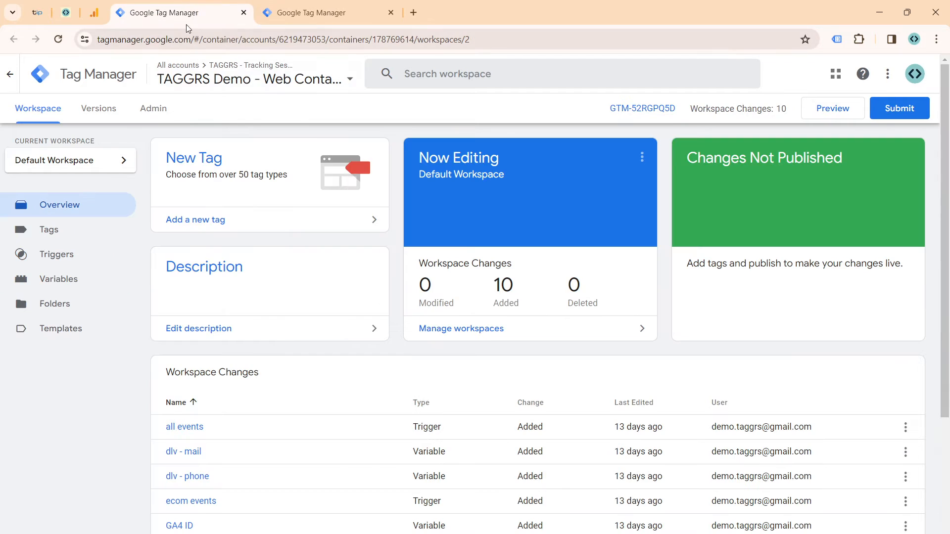
Step: Pin the browser tabs of the TAGGRS Demo web and server containers
left_click(293, 82)
left_click(312, 12)
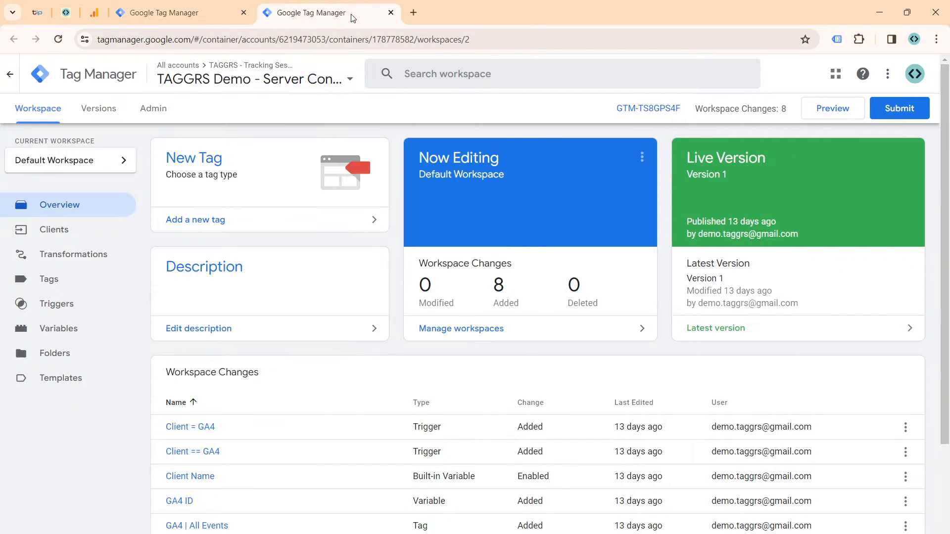
left_click(335, 80)
key("Escape")
right_click(182, 23)
left_click(213, 151)
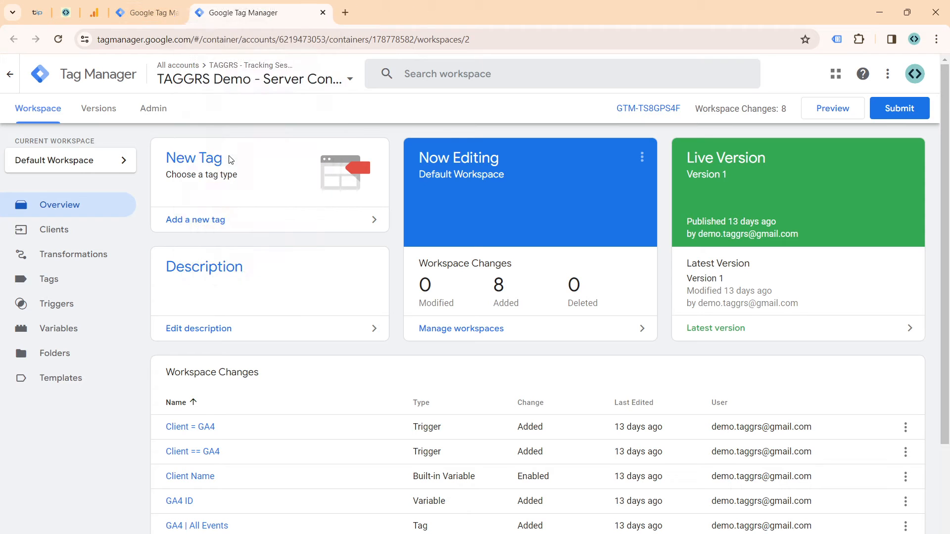
right_click(232, 20)
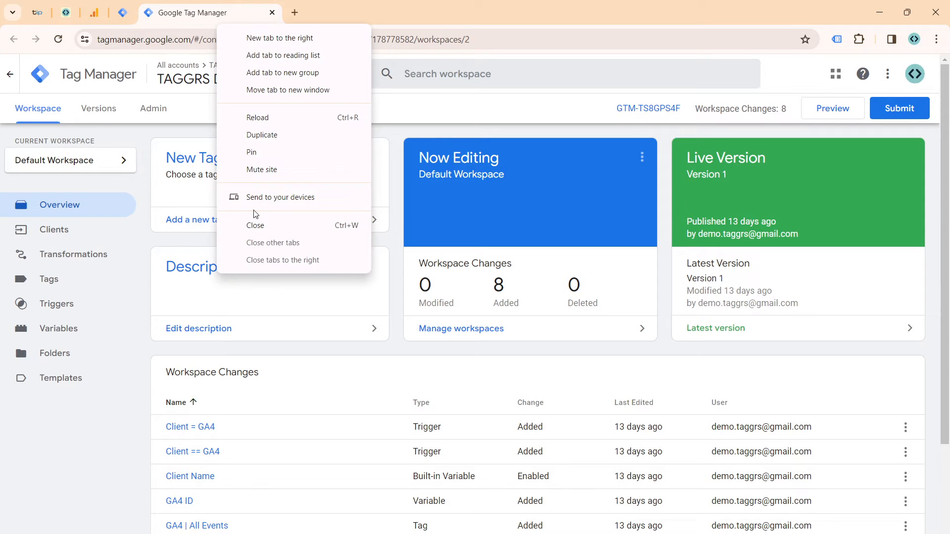
left_click(260, 153)
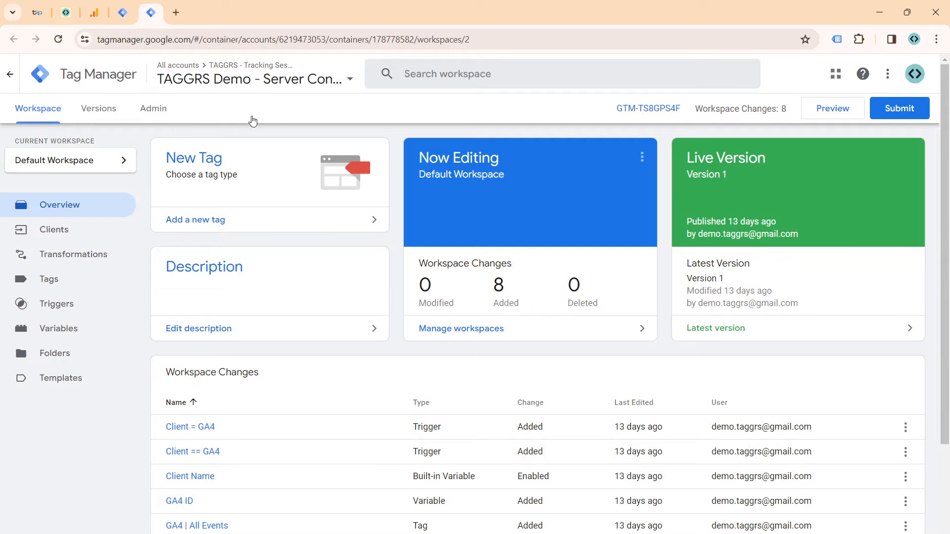
Step: Open the admin container settings of TAGGRS Demo - Server Container and inspect its server container URL
left_click(169, 114)
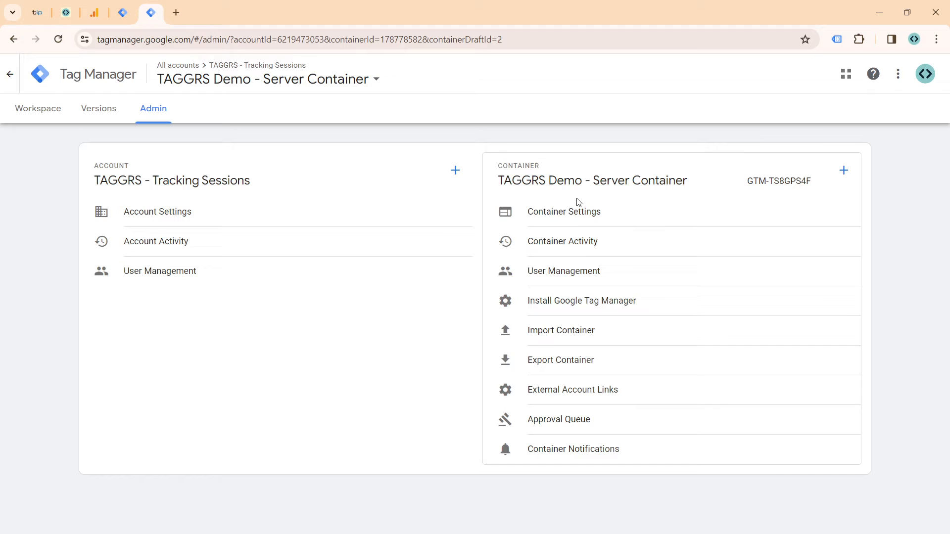
left_click(577, 211)
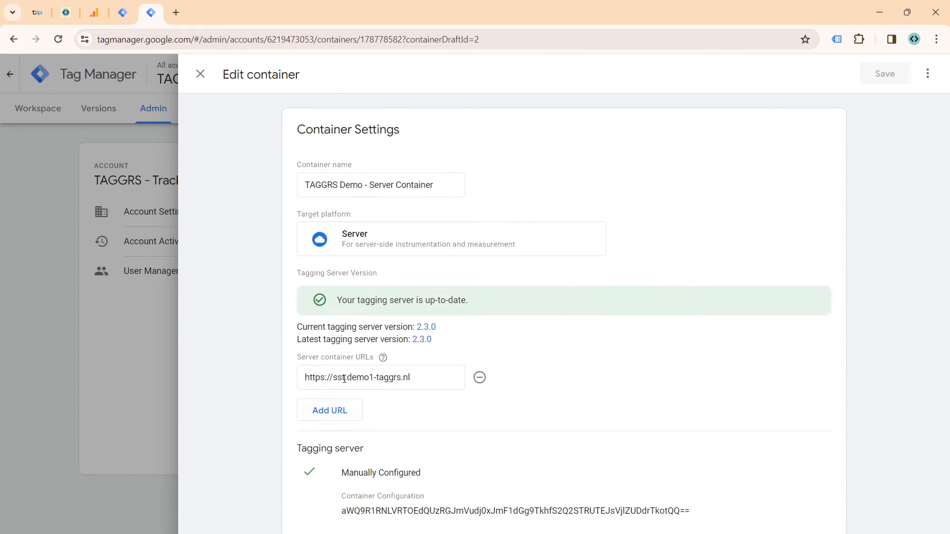
triple_click(337, 377)
left_click(383, 357)
Step: Copy the tagging server URL from TAGGRS, compare it with the server container URL in Tag Manager, and return to the workspace overview
left_click(67, 13)
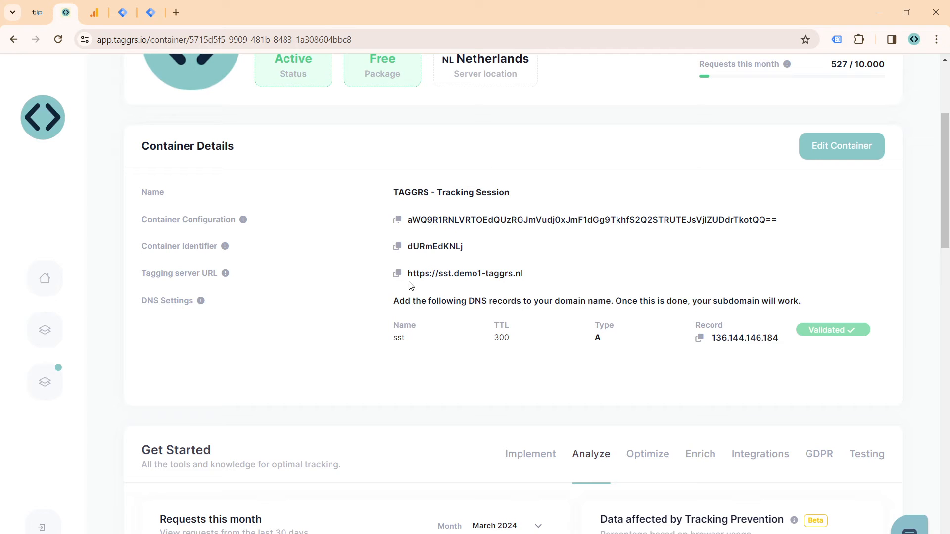
left_click(397, 274)
left_click(139, 16)
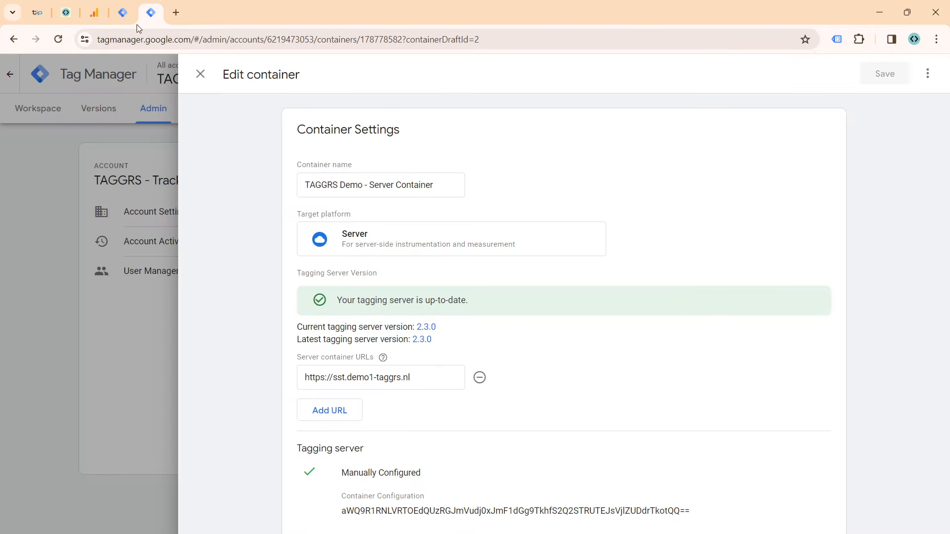
triple_click(350, 386)
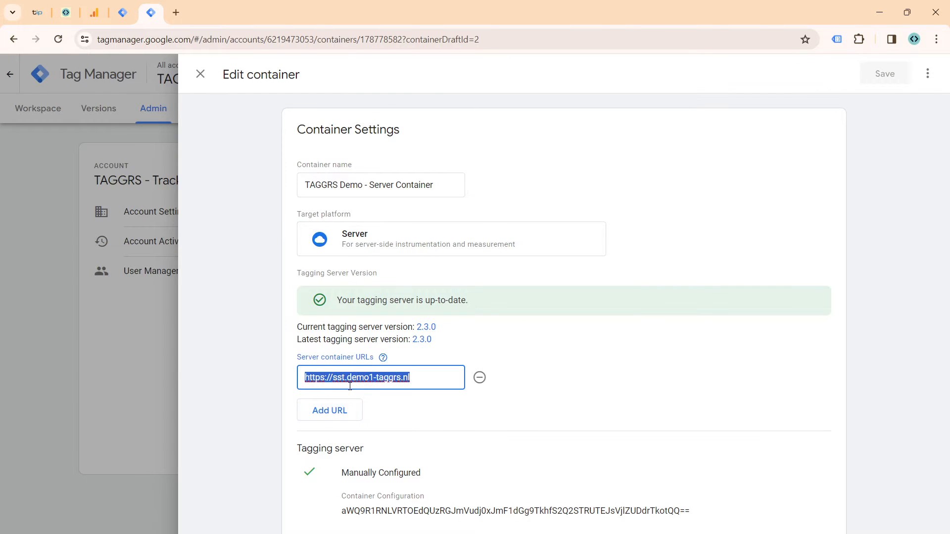
left_click(393, 440)
left_click(201, 75)
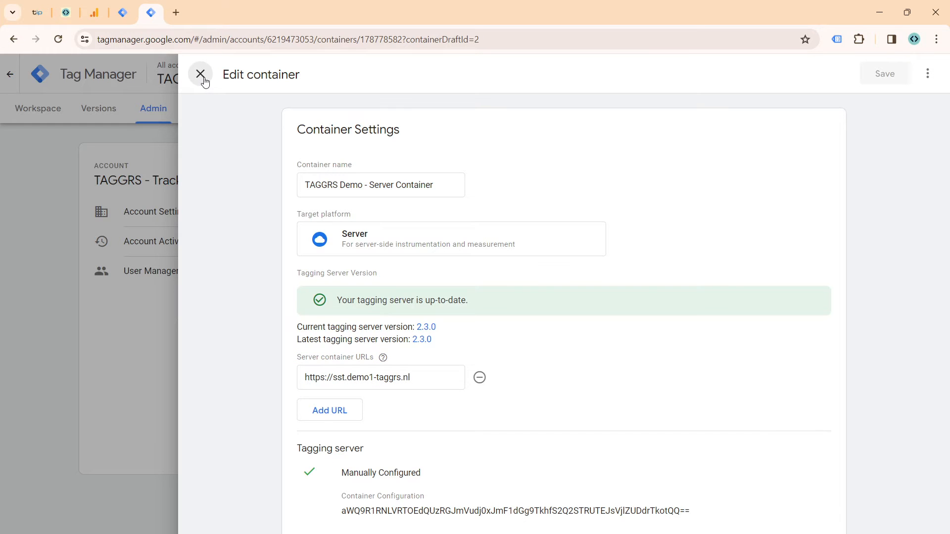
left_click(61, 124)
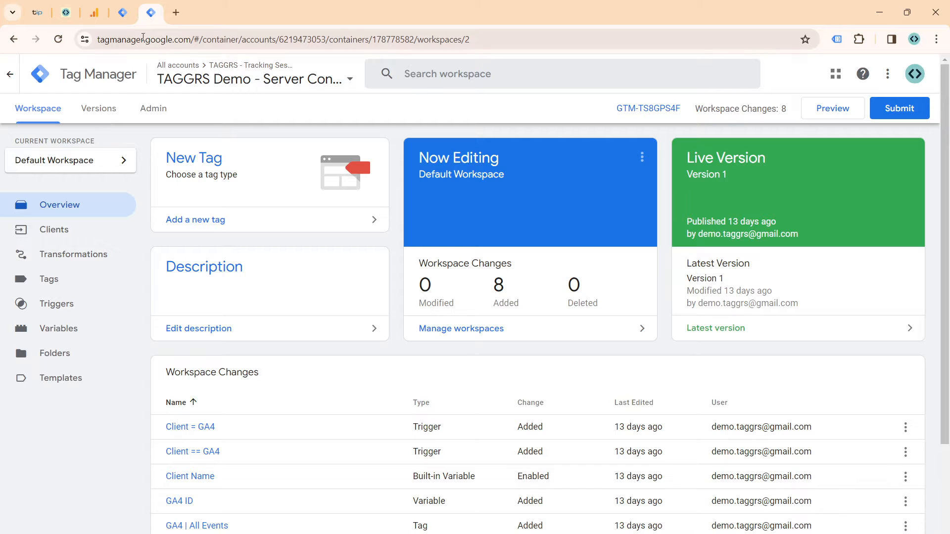
Step: Create a new workspace named "YT Video" in the TAGGRS Demo - Web Container
left_click(133, 18)
left_click(544, 160)
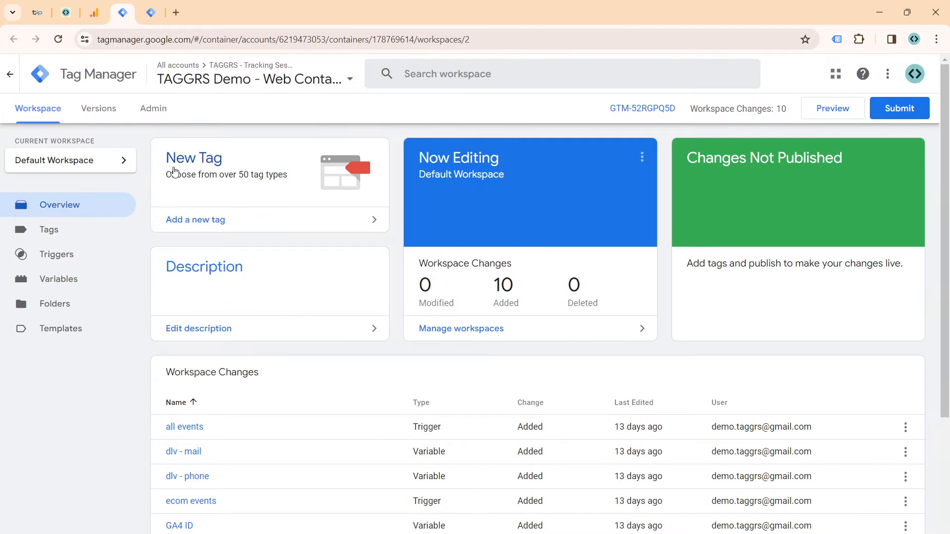
left_click(68, 165)
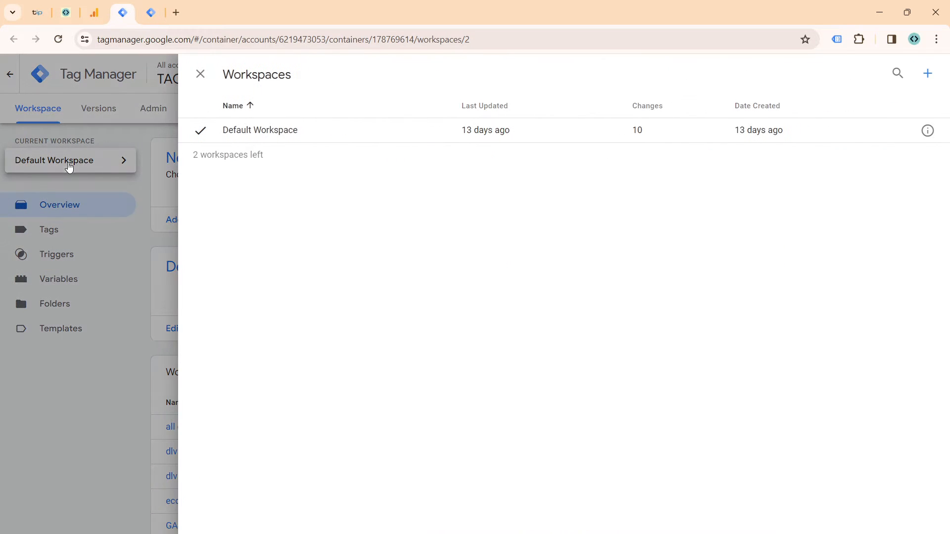
left_click(928, 80)
left_click(261, 71)
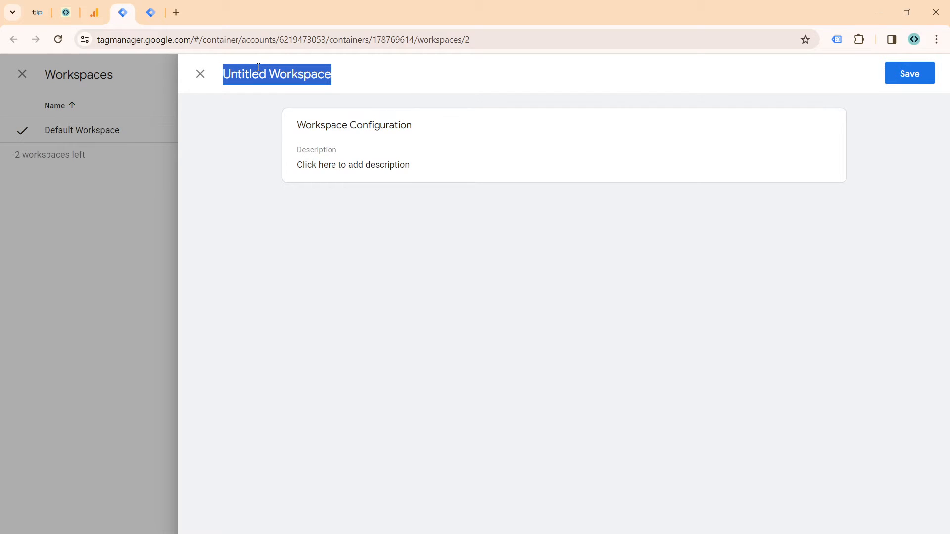
type("YT")
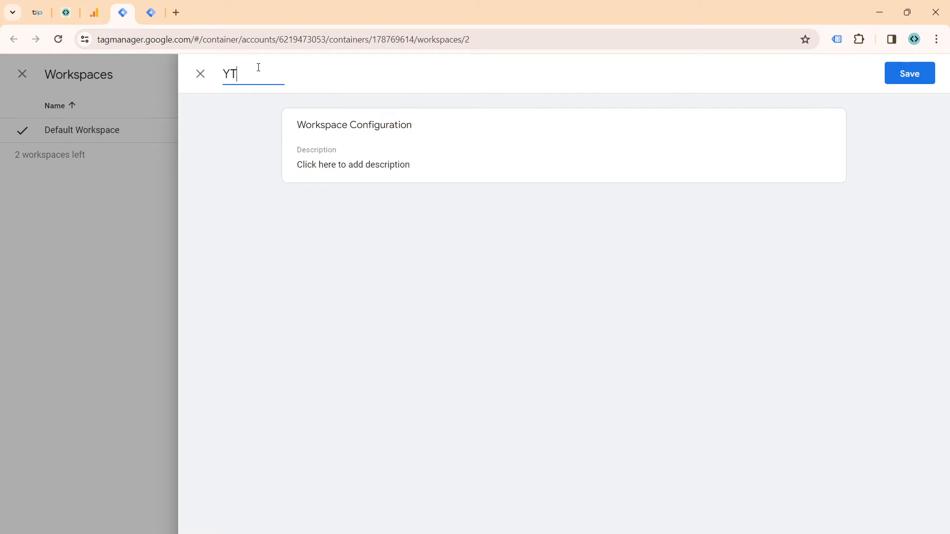
type(" Video")
left_click(910, 78)
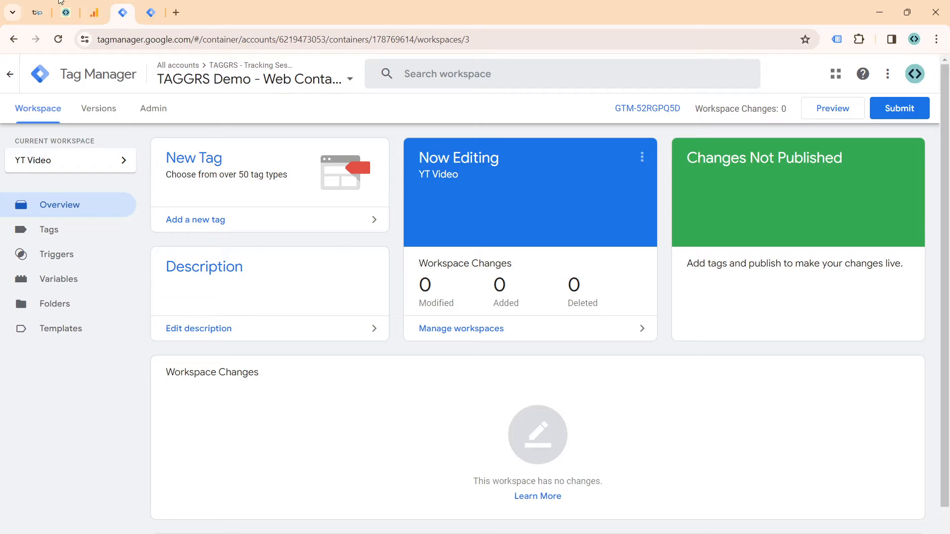
Step: Create a new workspace named "YT video" in the TAGGRS Demo - Server Container
left_click(141, 13)
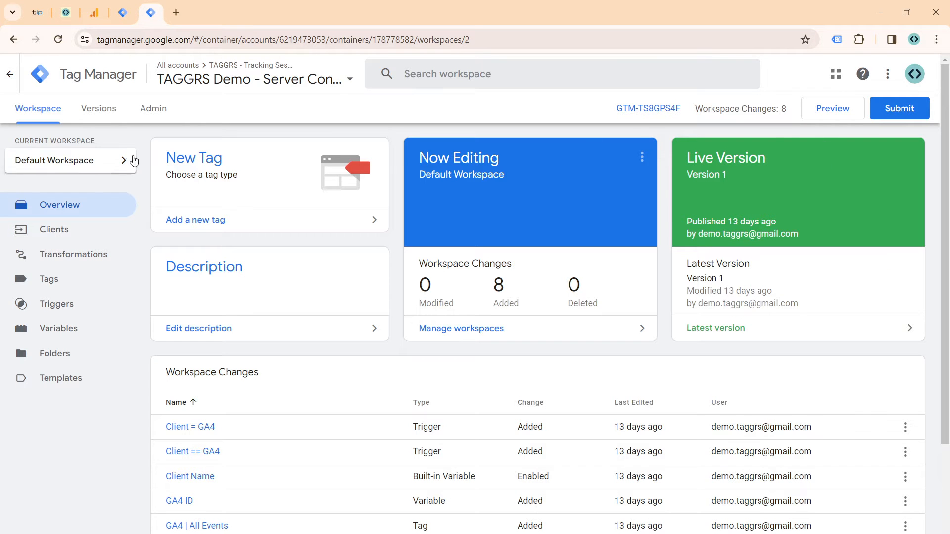
left_click(96, 161)
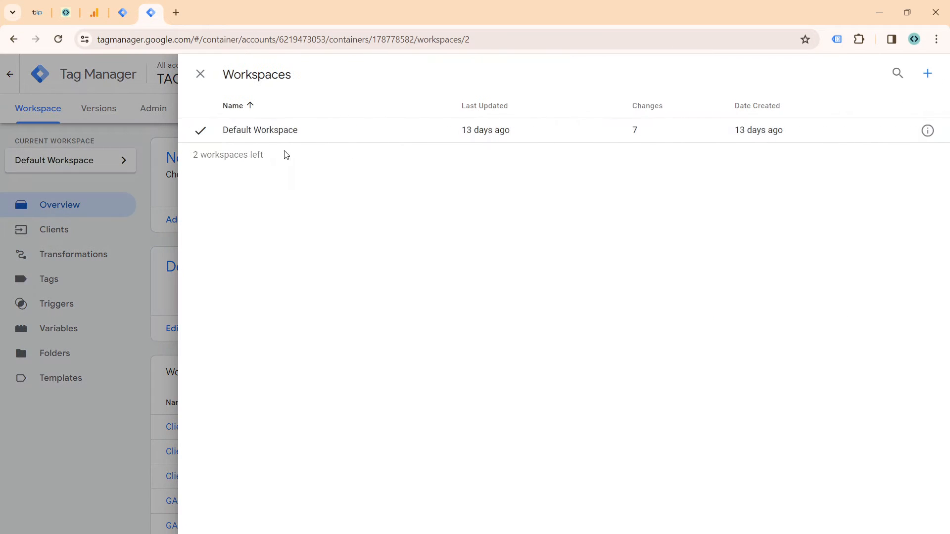
left_click(927, 74)
double_click(300, 78)
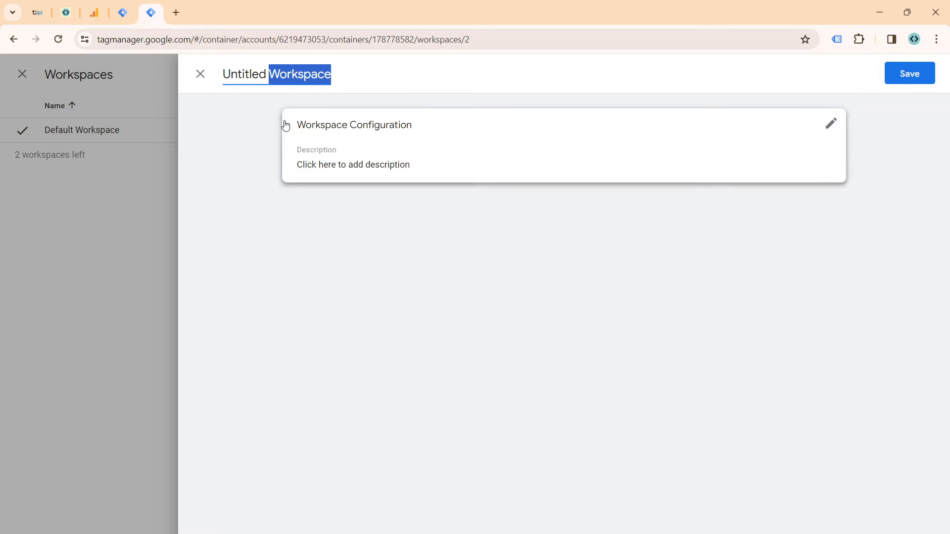
key("ctrl+a")
type("T")
key("BackSpace")
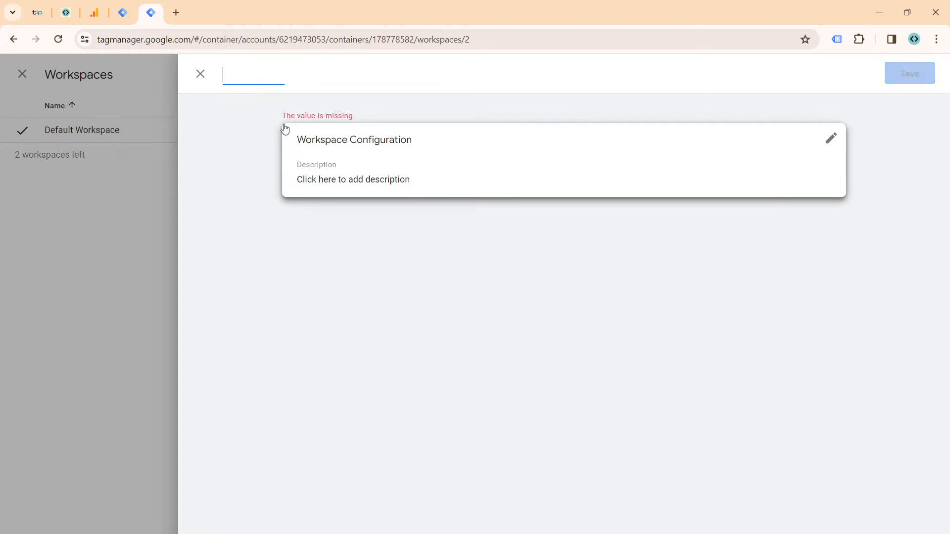
type("YT video")
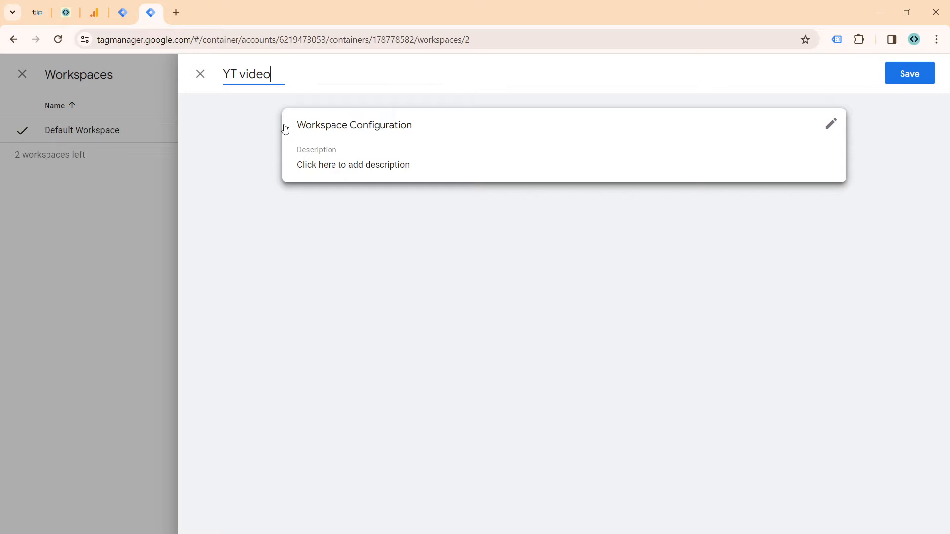
left_click(901, 82)
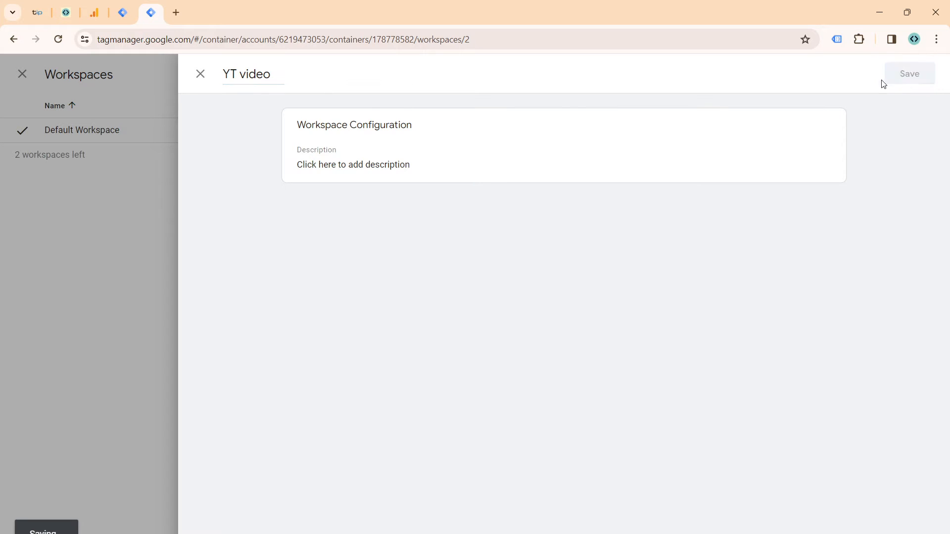
Step: Start a new tag in the web container's YT Video workspace and begin its name with "GT -"
left_click(123, 15)
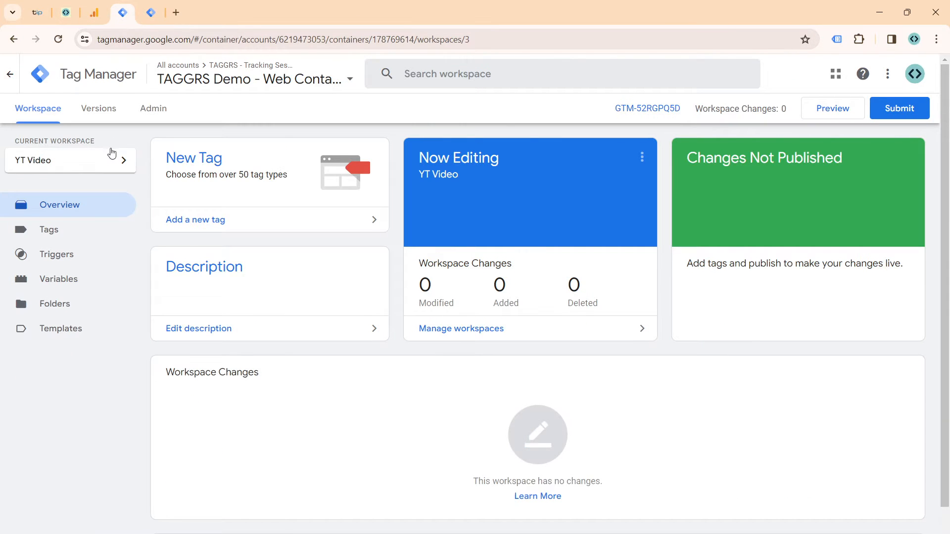
left_click(54, 238)
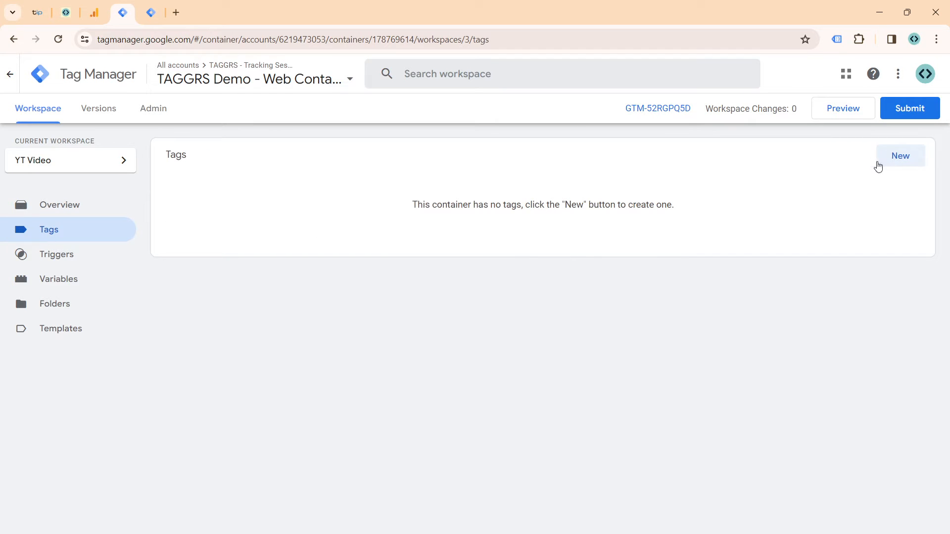
left_click(878, 167)
left_click_drag(289, 74, 220, 100)
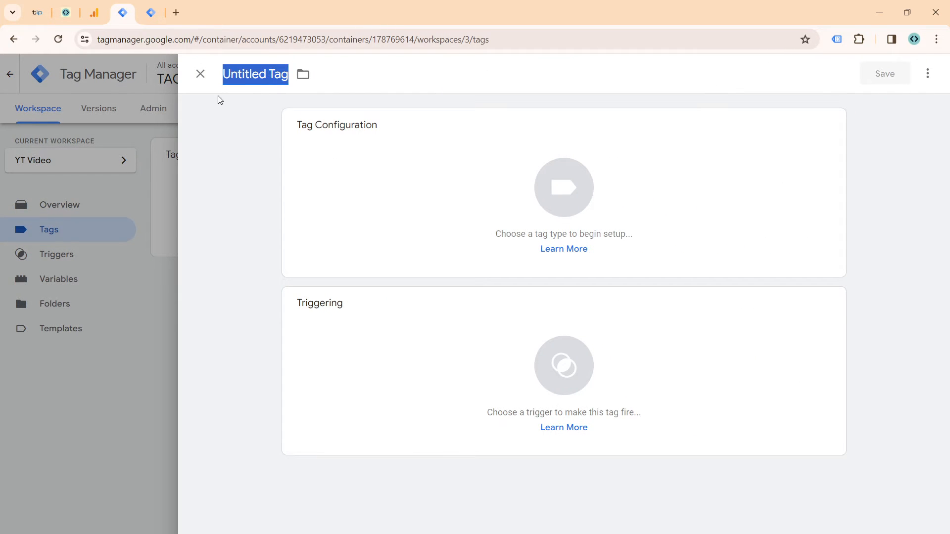
type("GT -")
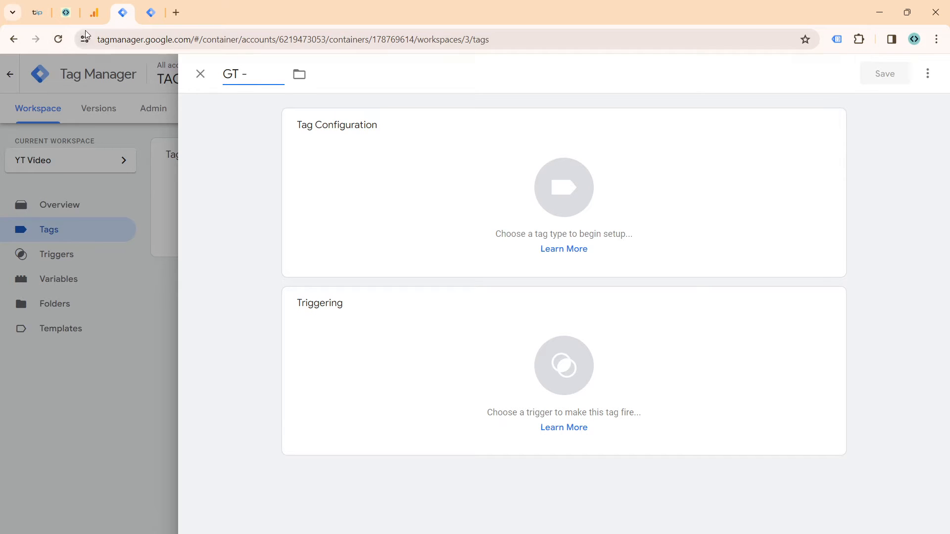
Step: Copy the measurement ID of the TAGGRS Demoshop web data stream from Google Analytics and append it to the new tag's name in Tag Manager
left_click(94, 13)
mouse_move(34, 483)
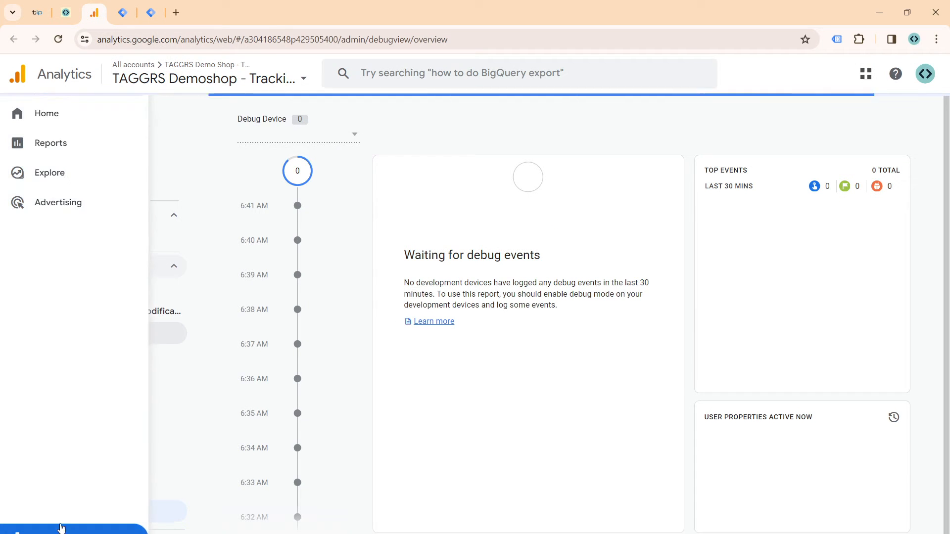
left_click(19, 531)
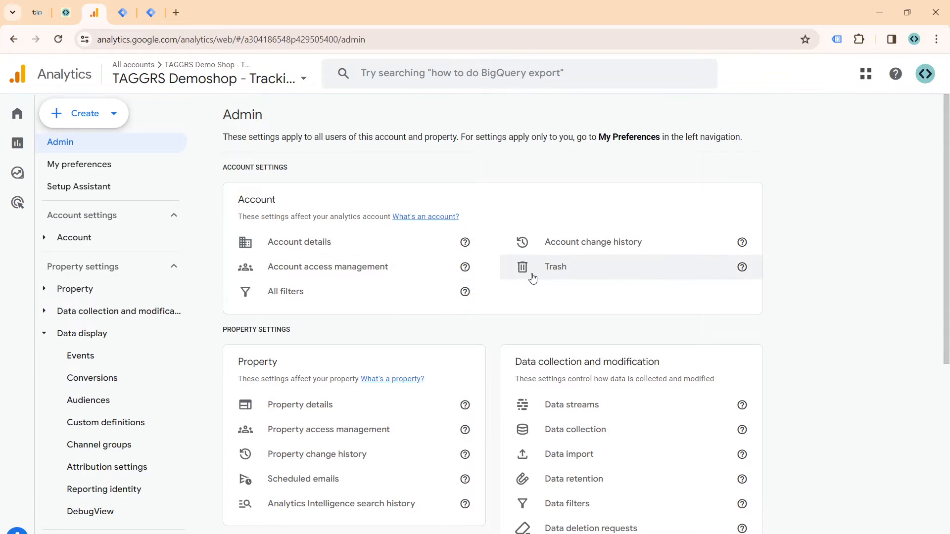
scroll(560, 281, "down", 3)
left_click(559, 281)
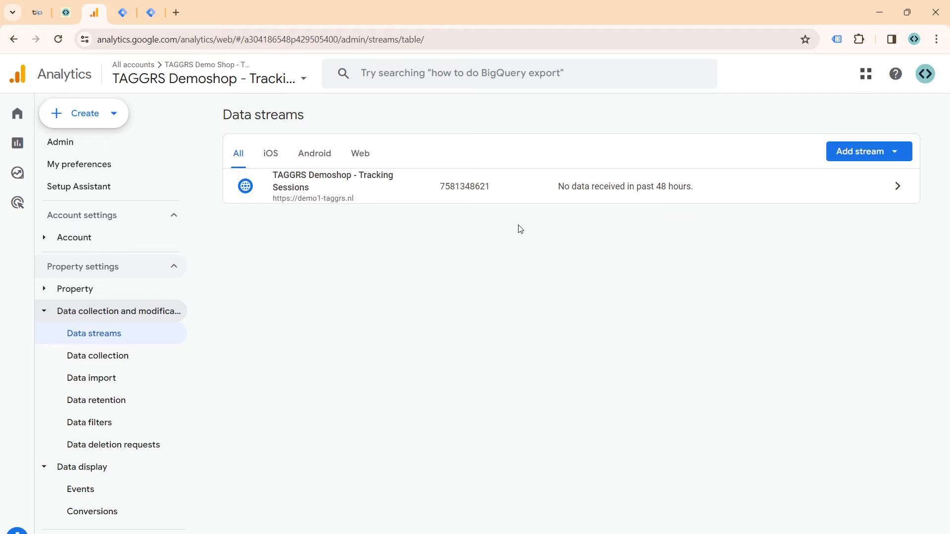
left_click(533, 198)
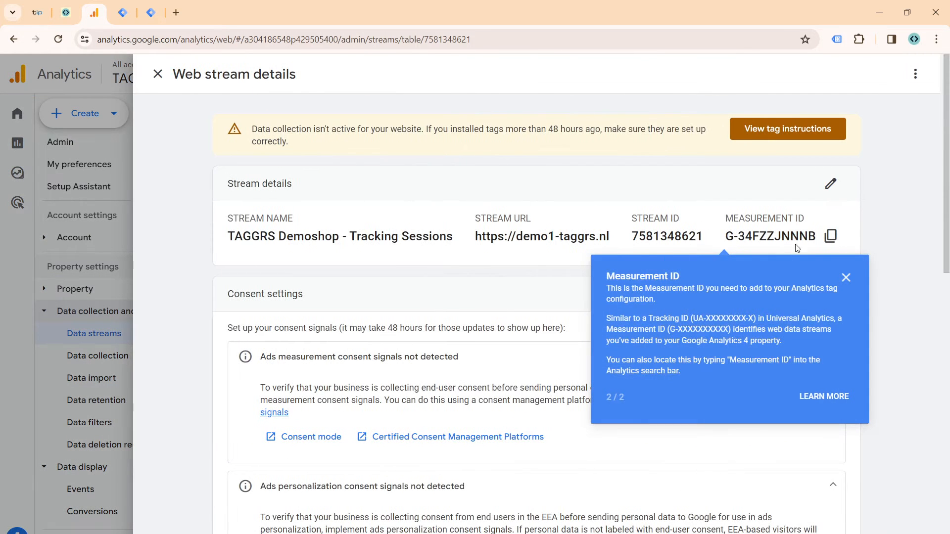
left_click(831, 236)
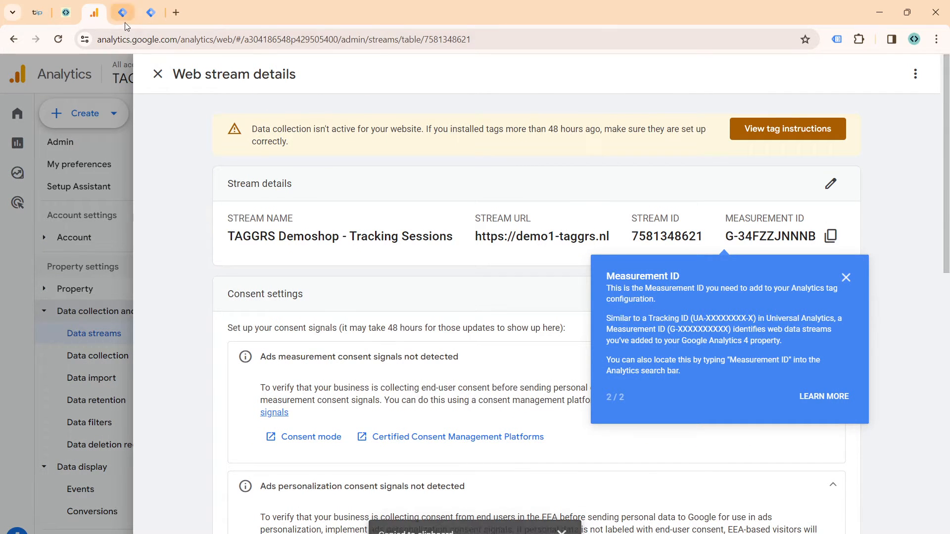
left_click(125, 22)
key("ctrl+v")
left_click(338, 171)
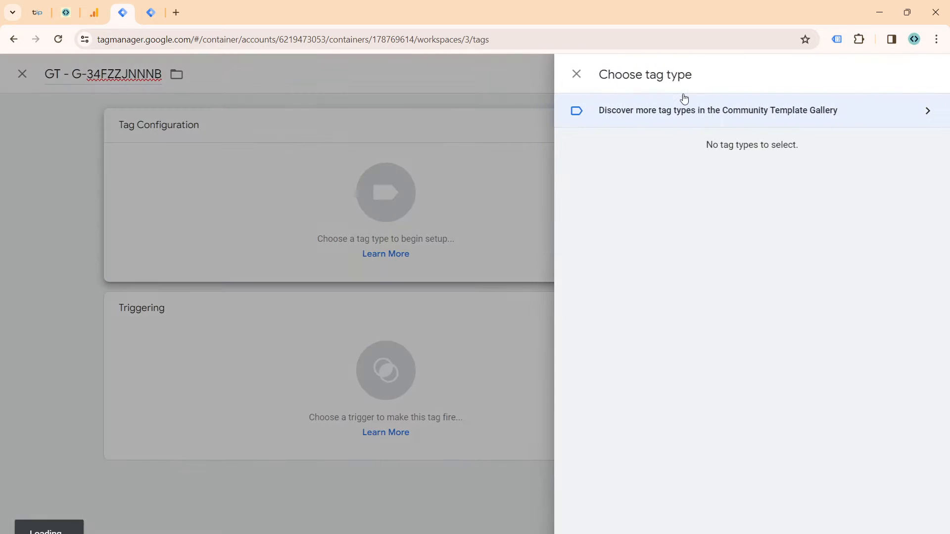
left_click(730, 171)
left_click(726, 198)
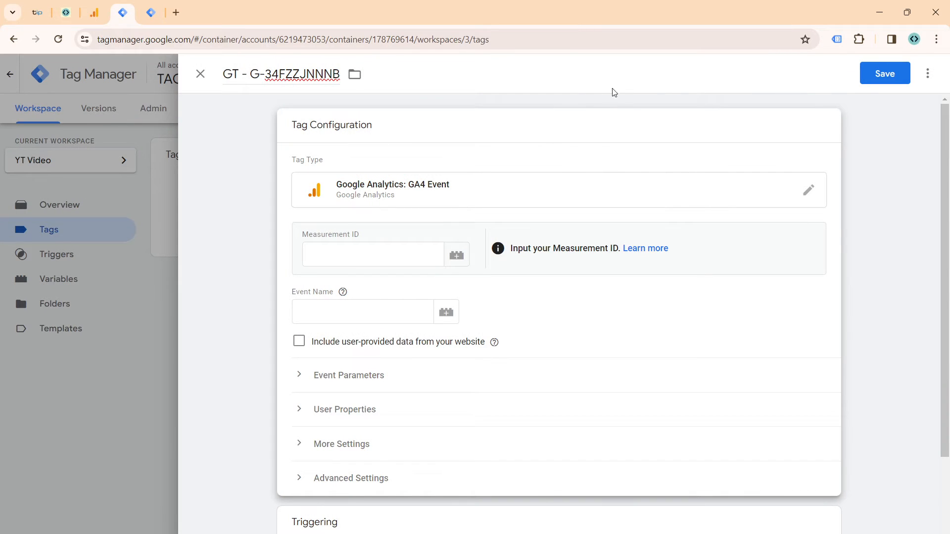
Step: Set the tag type to Google Tag and enter G-34FZZJNNNB as the tag ID
left_click(786, 195)
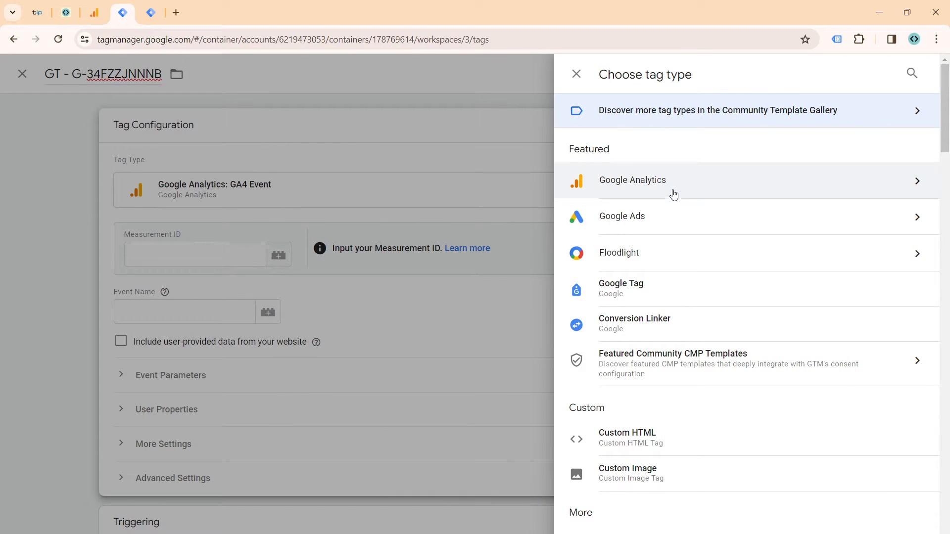
left_click(660, 287)
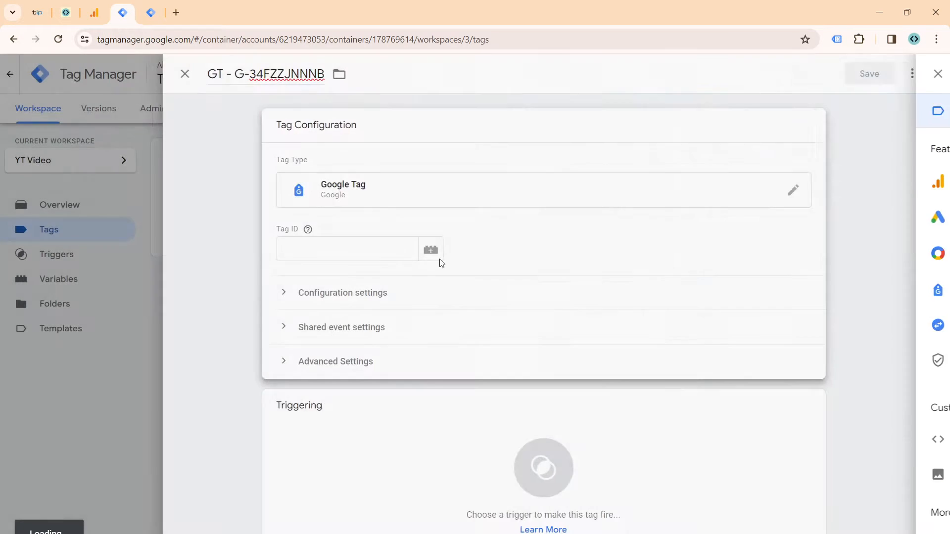
left_click(361, 249)
key("ctrl+v")
Step: Add the Initialization - All Pages firing trigger to the Google Tag and save the tag
left_click(462, 524)
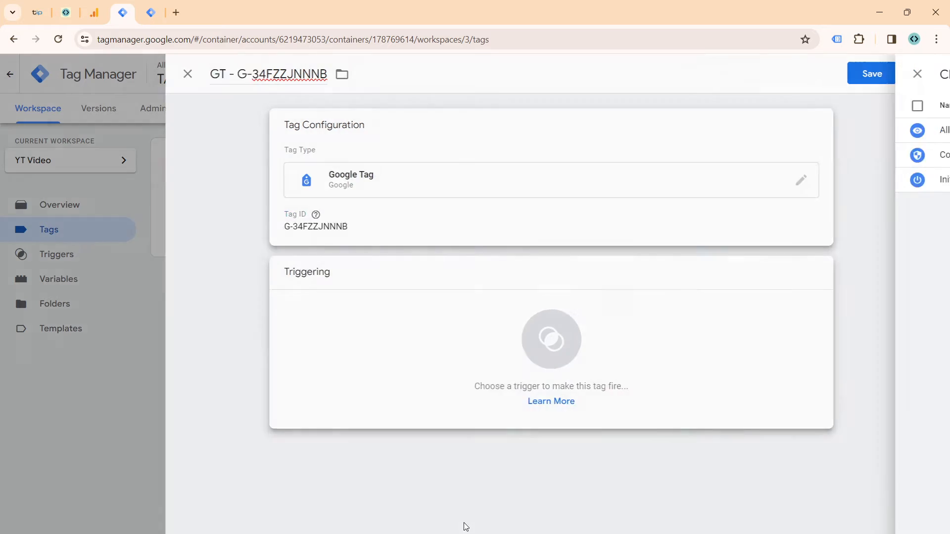
left_click(330, 191)
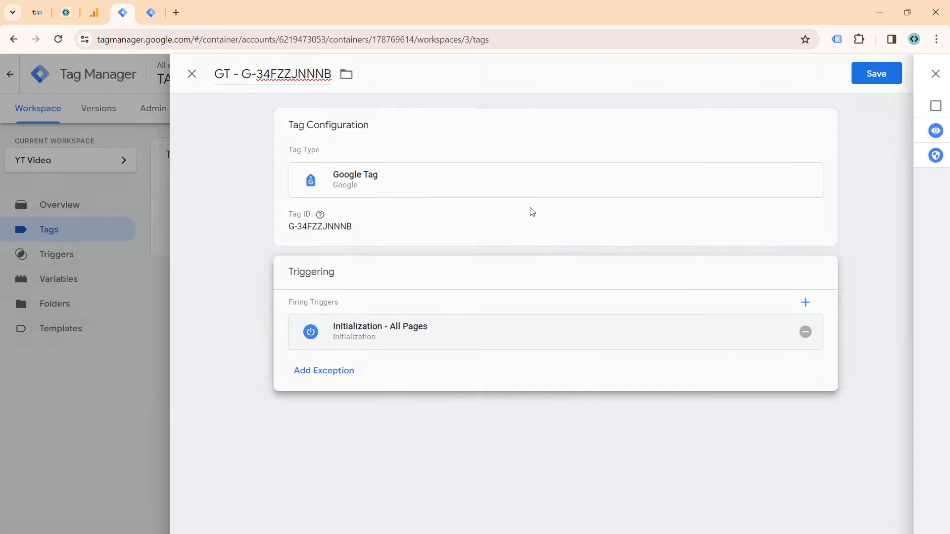
left_click(885, 83)
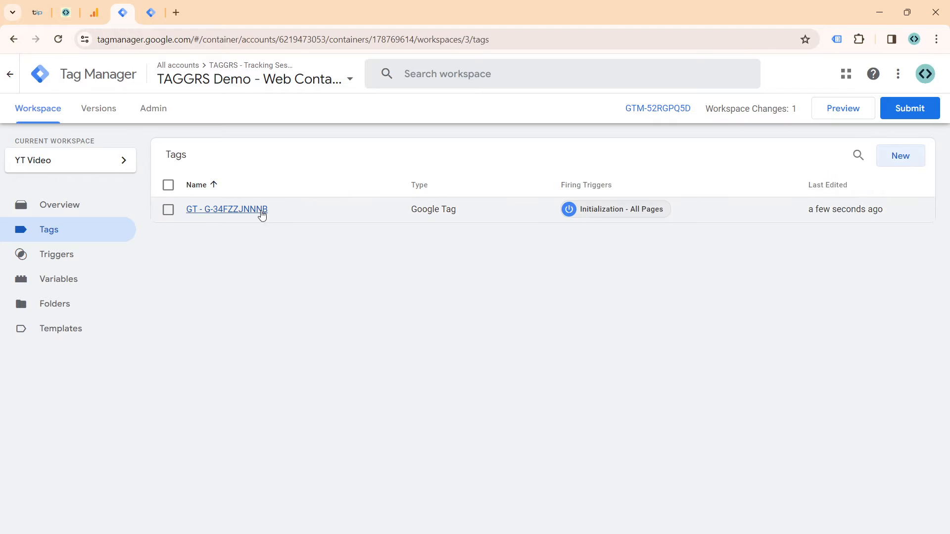
left_click(262, 212)
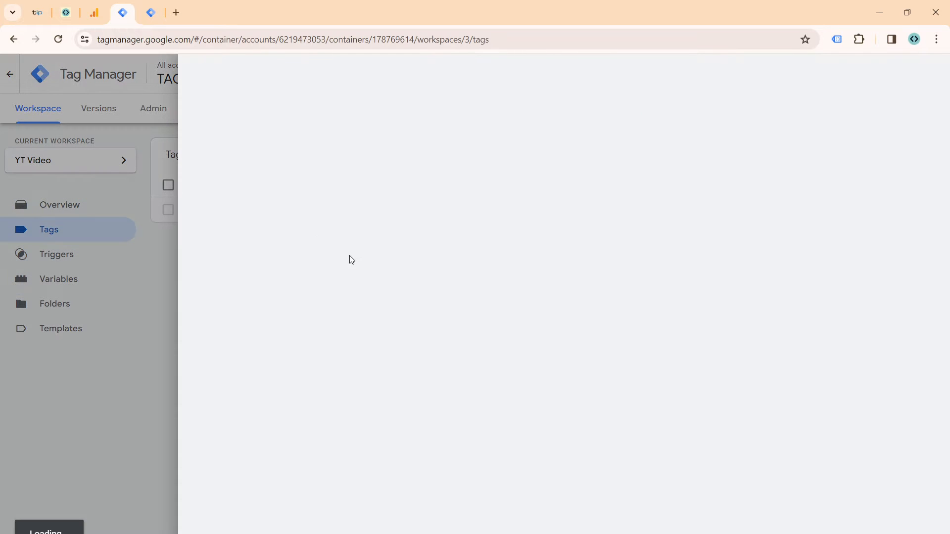
left_click(396, 341)
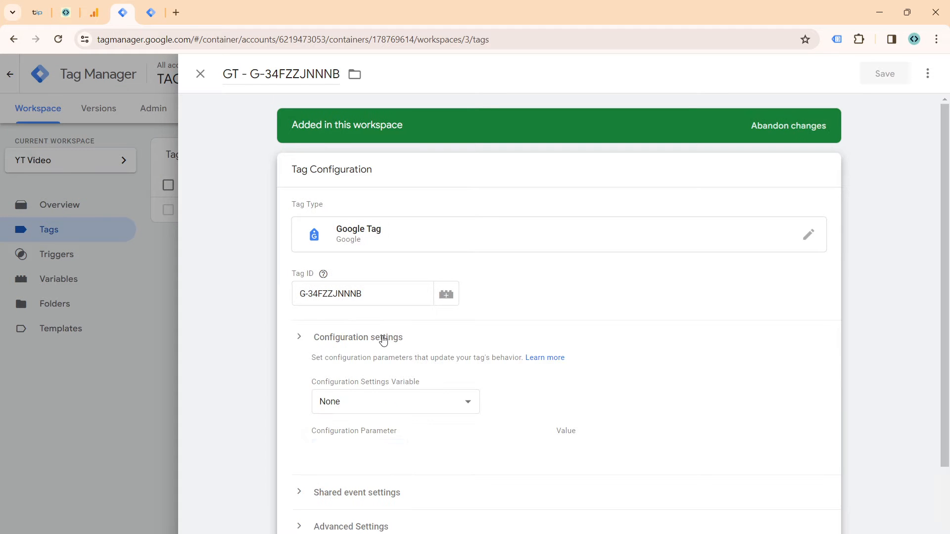
left_click(378, 447)
scroll(431, 385, "down", 1)
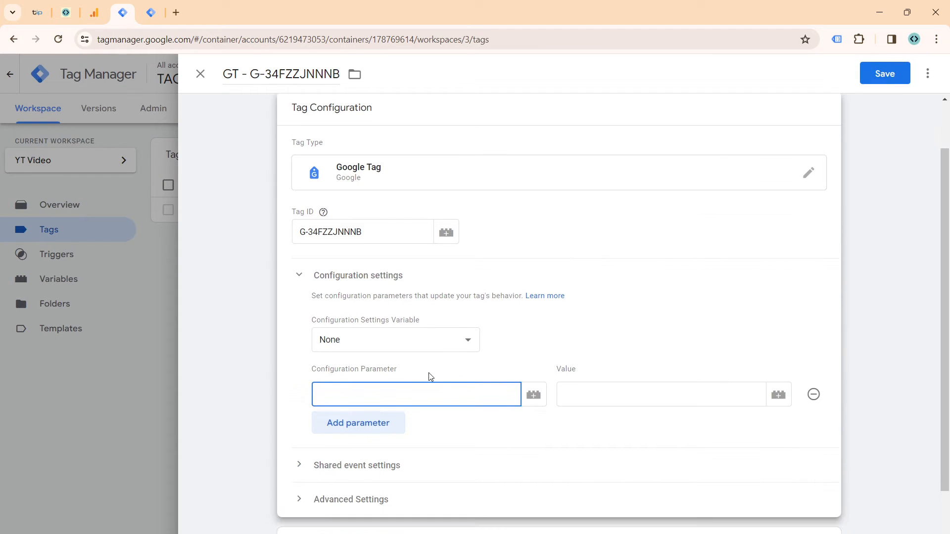
type("serv")
key("Down")
key("Return")
key("Tab")
key("Tab")
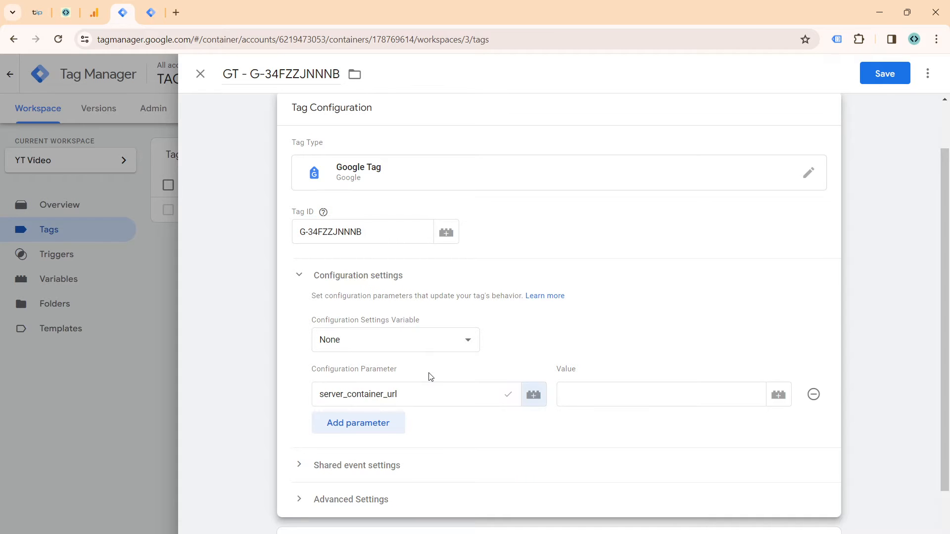
key("super+v")
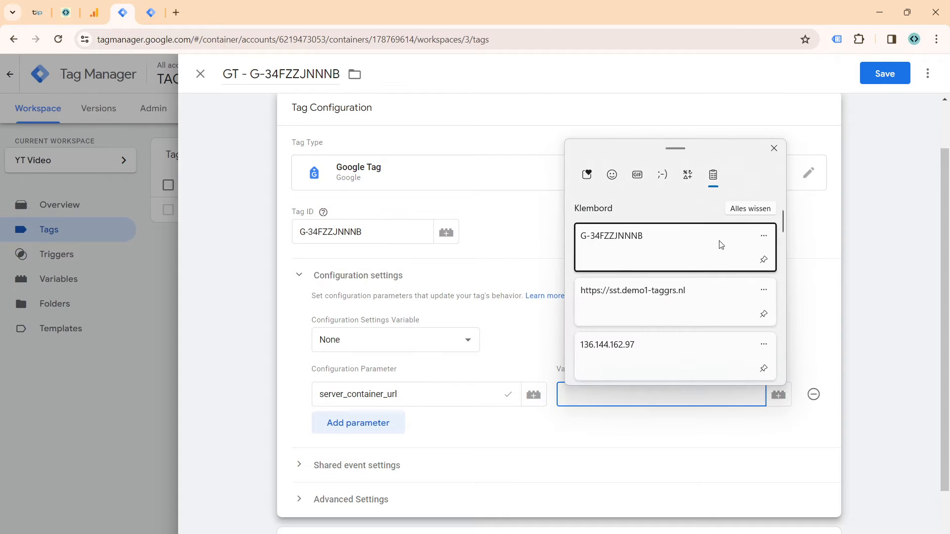
left_click(716, 306)
left_click(885, 74)
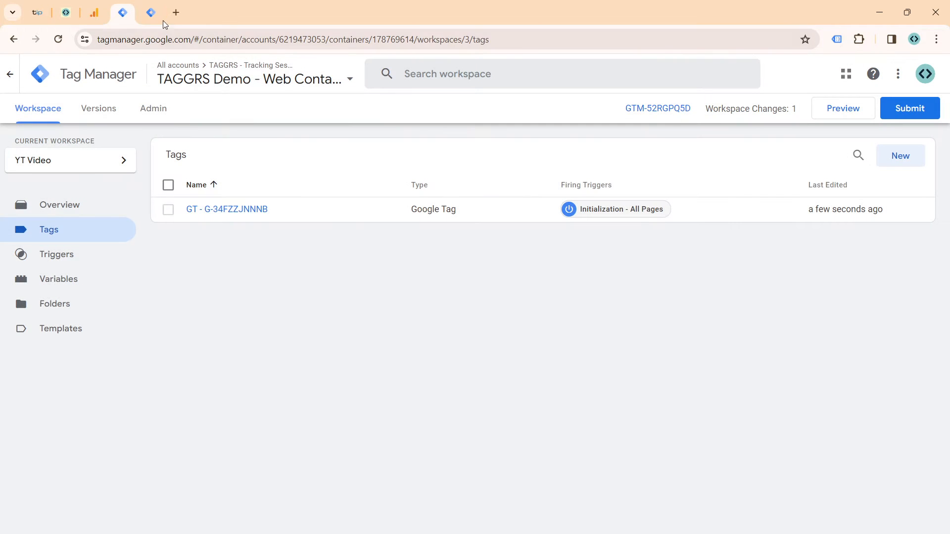
left_click(152, 13)
left_click(852, 118)
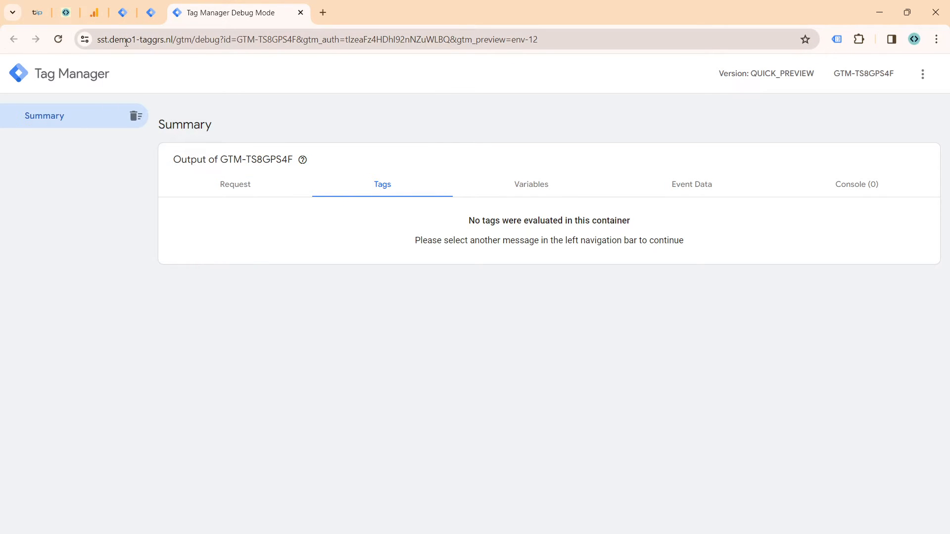
left_click(119, 15)
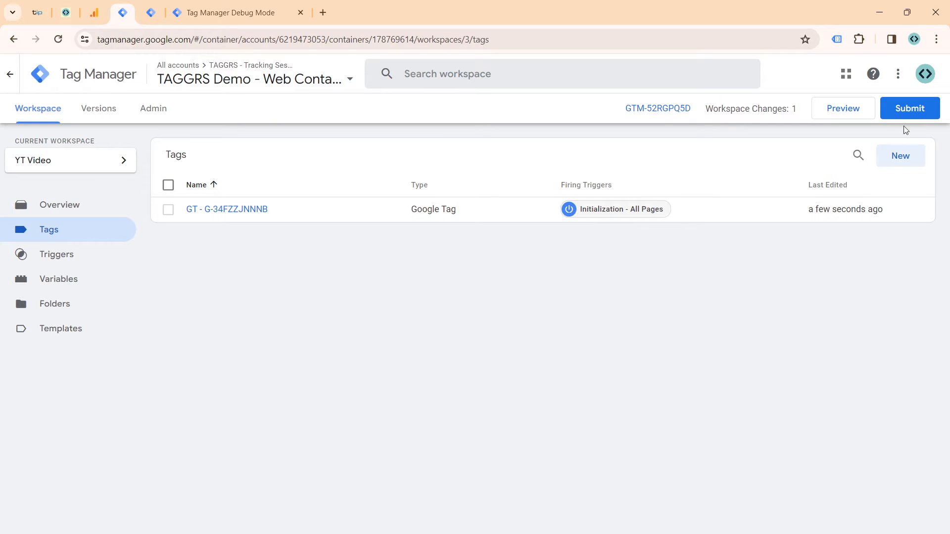
left_click(857, 110)
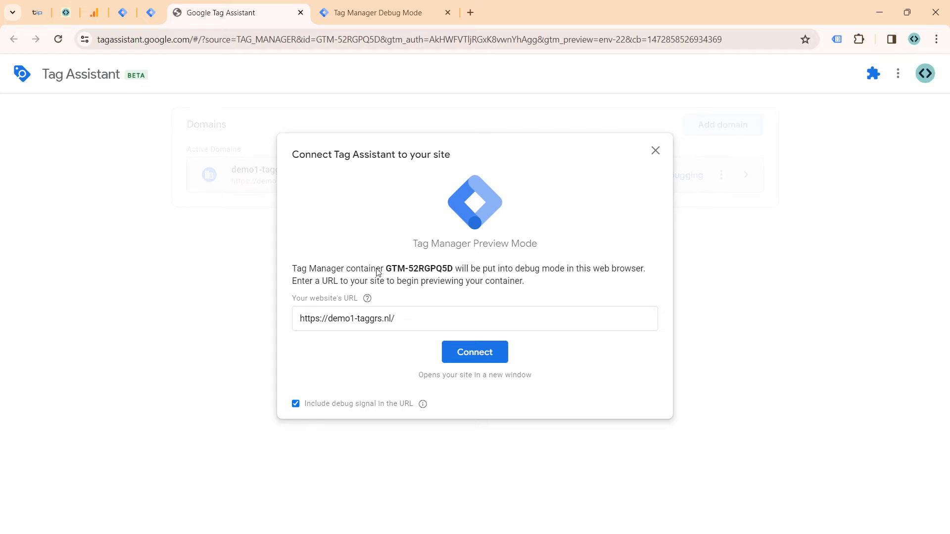
left_click(473, 363)
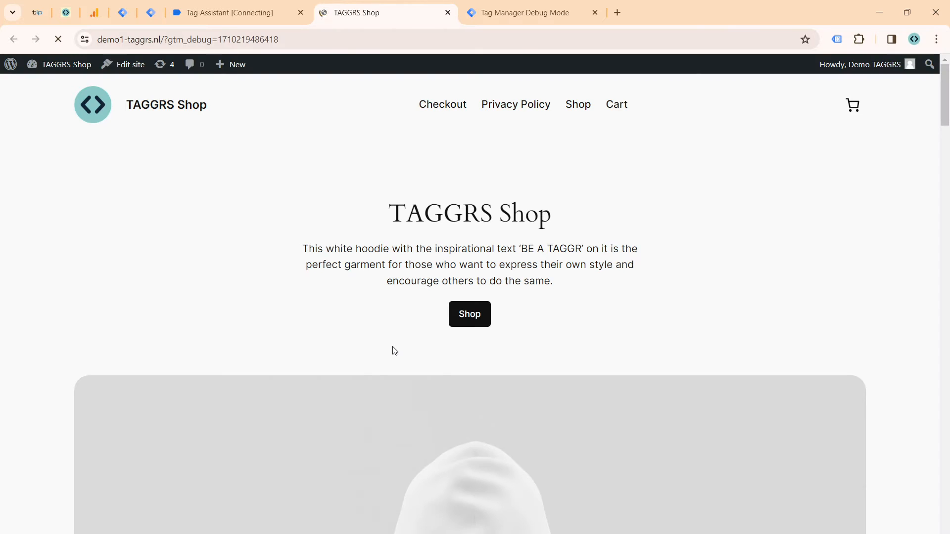
left_click_drag(379, 21, 510, 11)
left_click(195, 14)
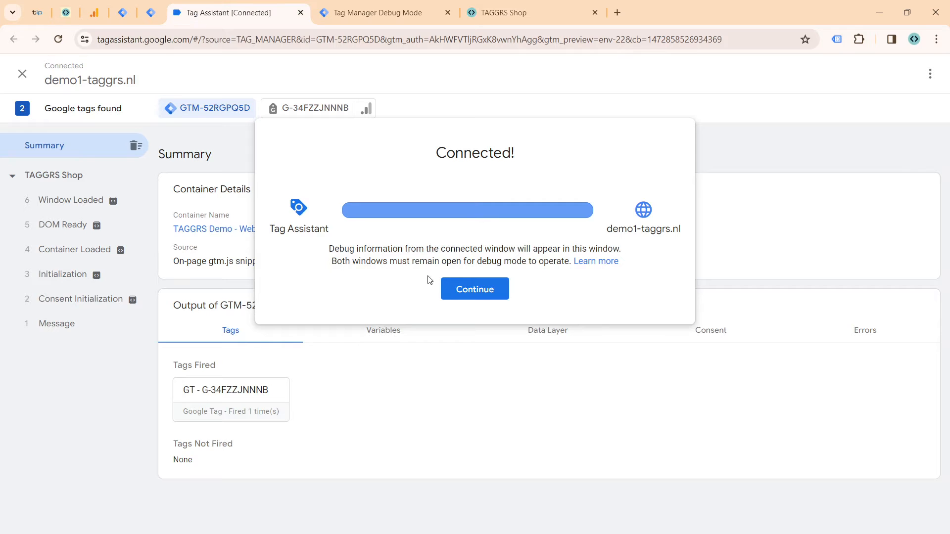
left_click(448, 288)
Step: Examine the web container's Initialization event and the hits sent by G-34FZZJNNNB in its Config event
left_click(97, 276)
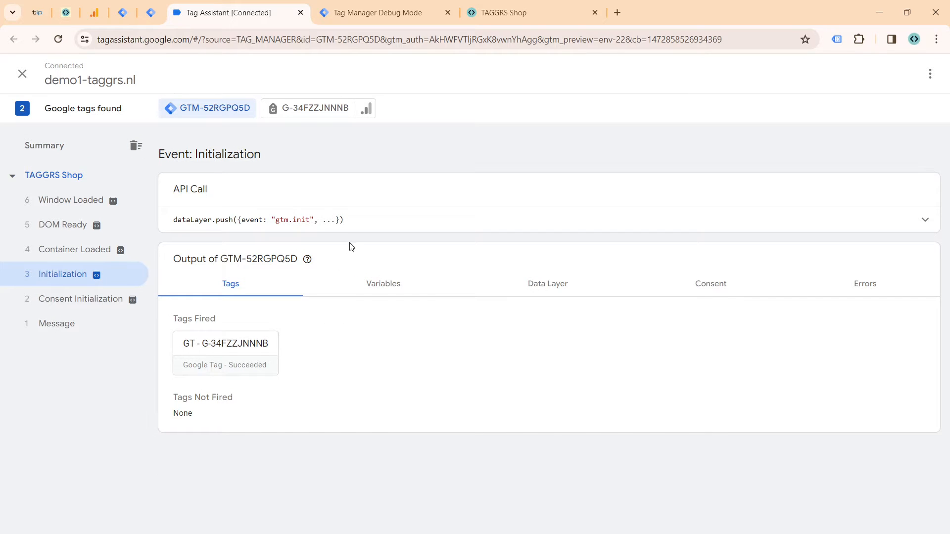
left_click(304, 109)
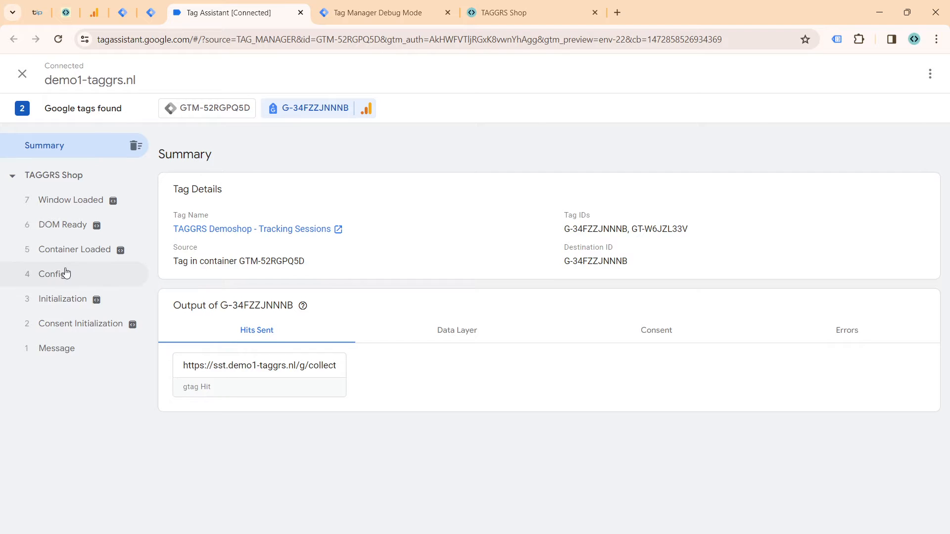
left_click(66, 274)
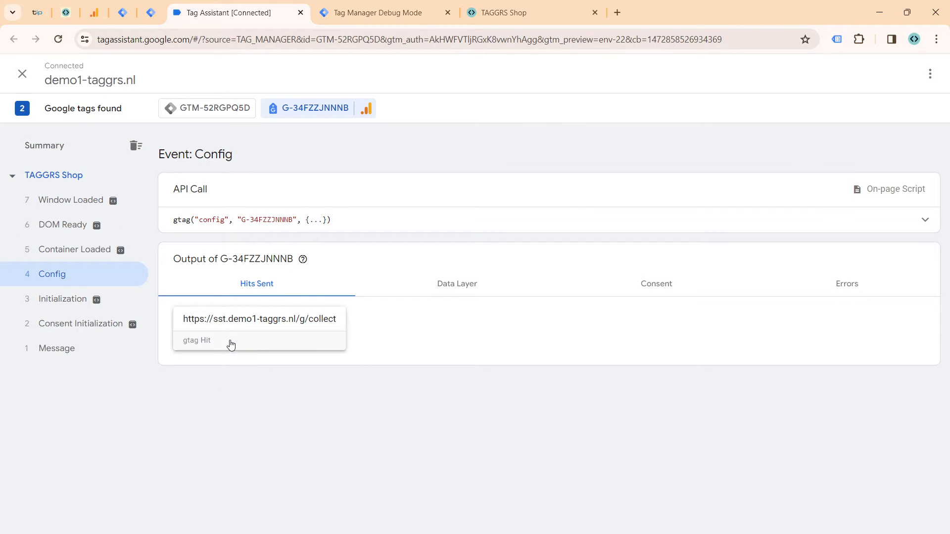
Step: Examine the page_view event in the server container's debug mode, including its incoming HTTP request details and event data
left_click(365, 22)
left_click(48, 181)
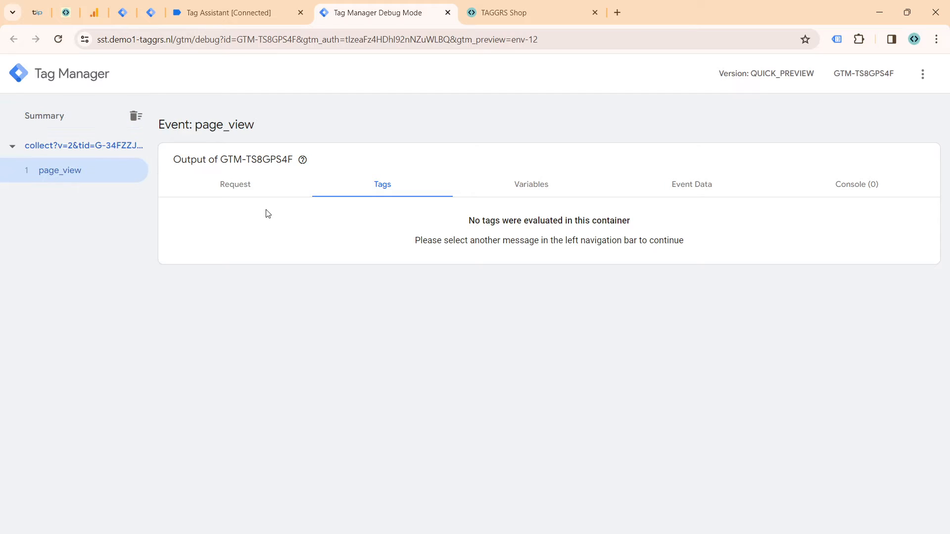
left_click(247, 191)
left_click(263, 409)
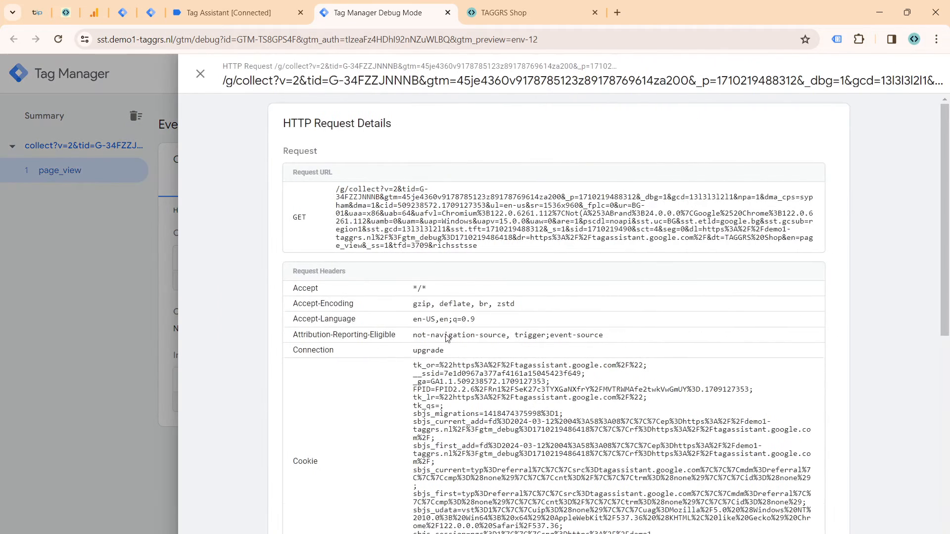
scroll(617, 309, "down", 10)
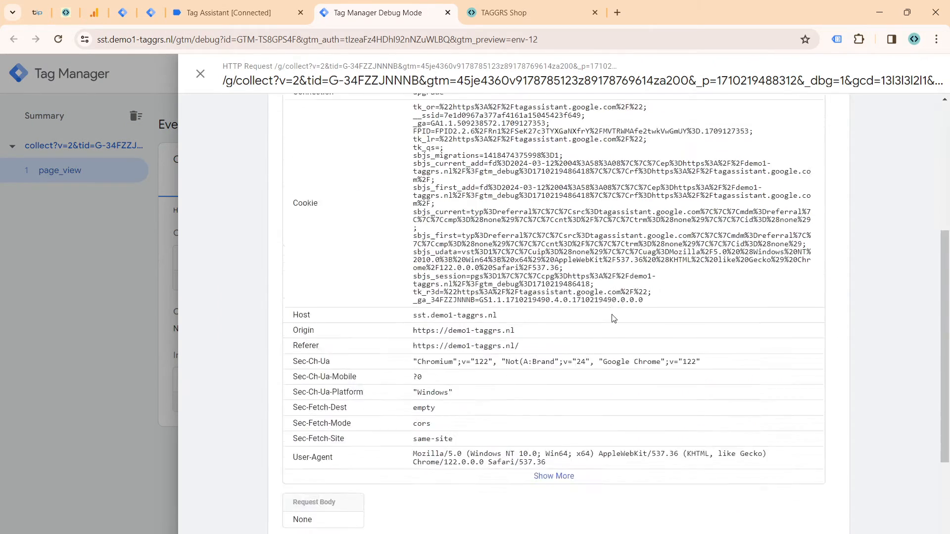
left_click(44, 298)
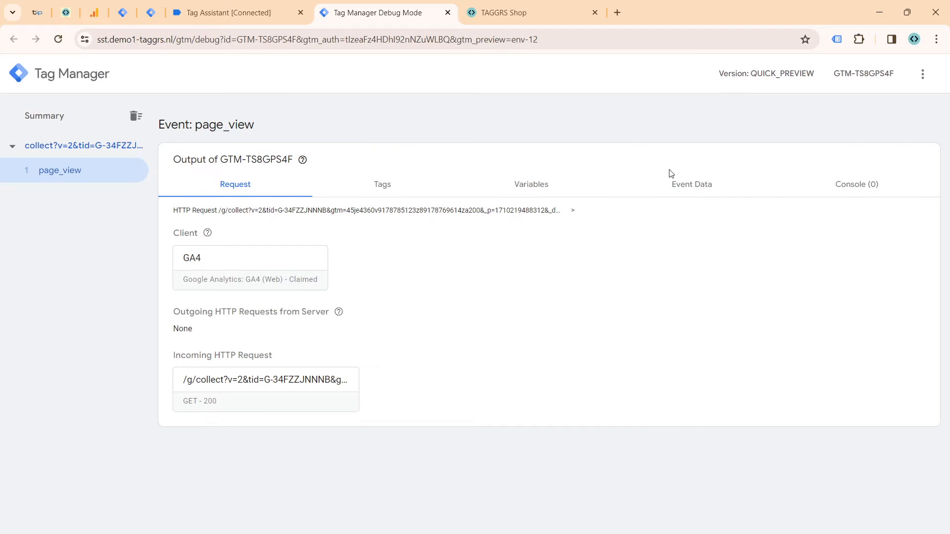
left_click(717, 187)
scroll(331, 270, "down", 5)
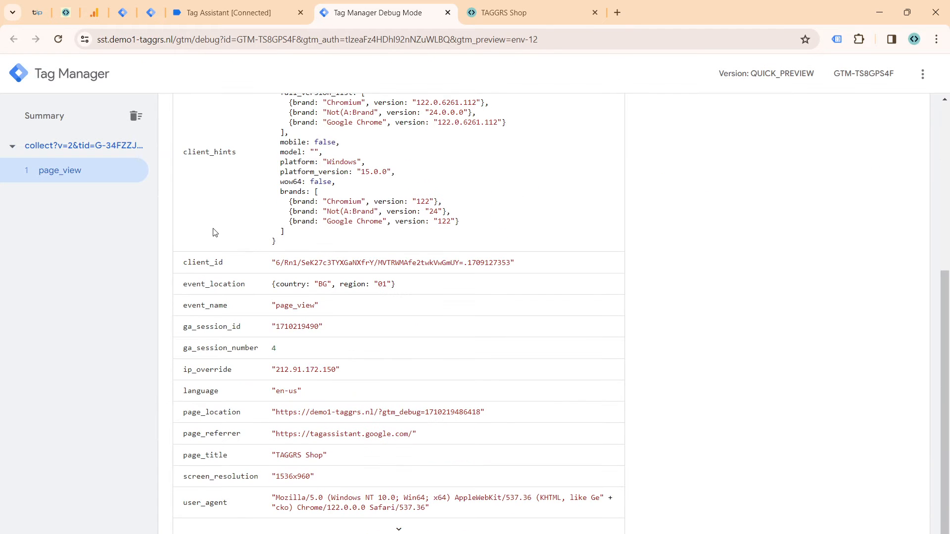
Step: Expand the page_view event data in the server container's debug mode and examine all its parameters, including page_title and x-sst-system_properties
left_click(389, 529)
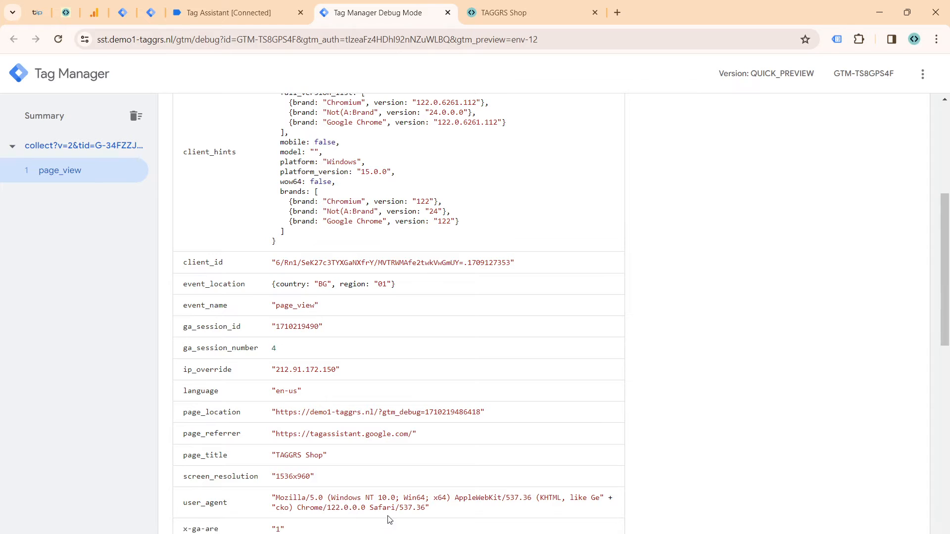
scroll(324, 336, "down", 5)
triple_click(294, 208)
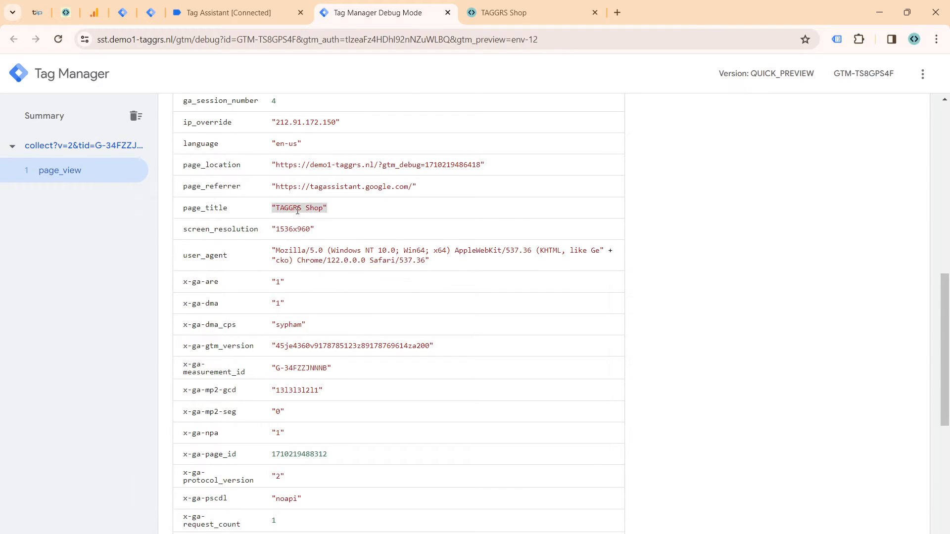
scroll(307, 233, "down", 6)
scroll(297, 250, "down", 2)
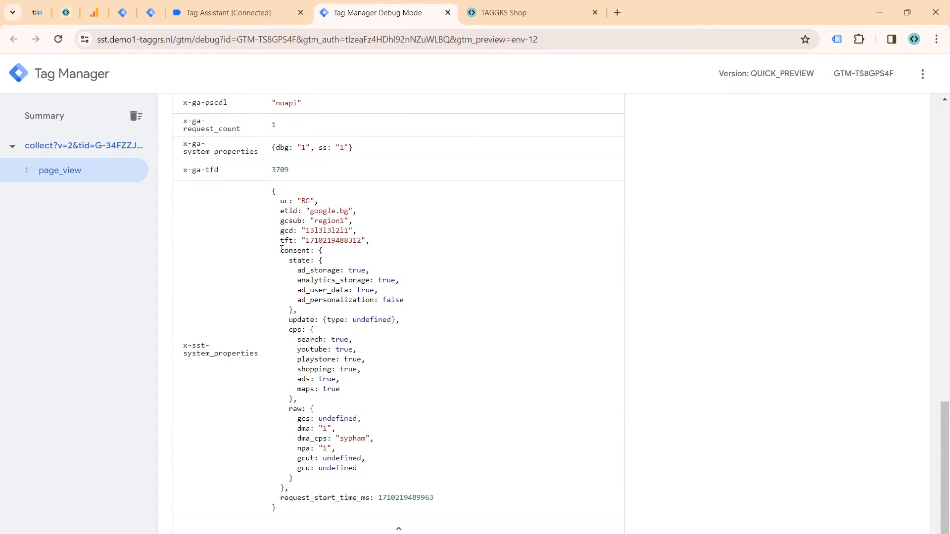
scroll(388, 388, "up", 14)
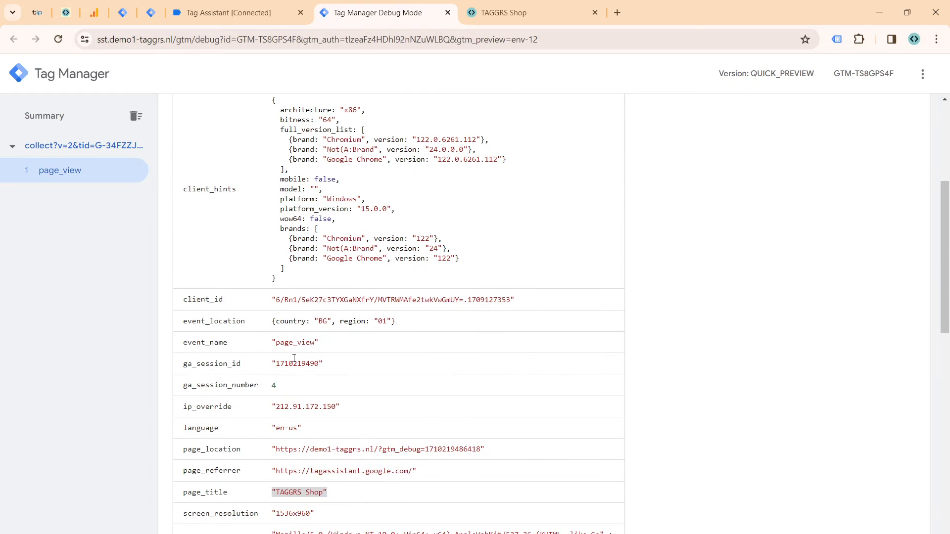
scroll(237, 362, "up", 5)
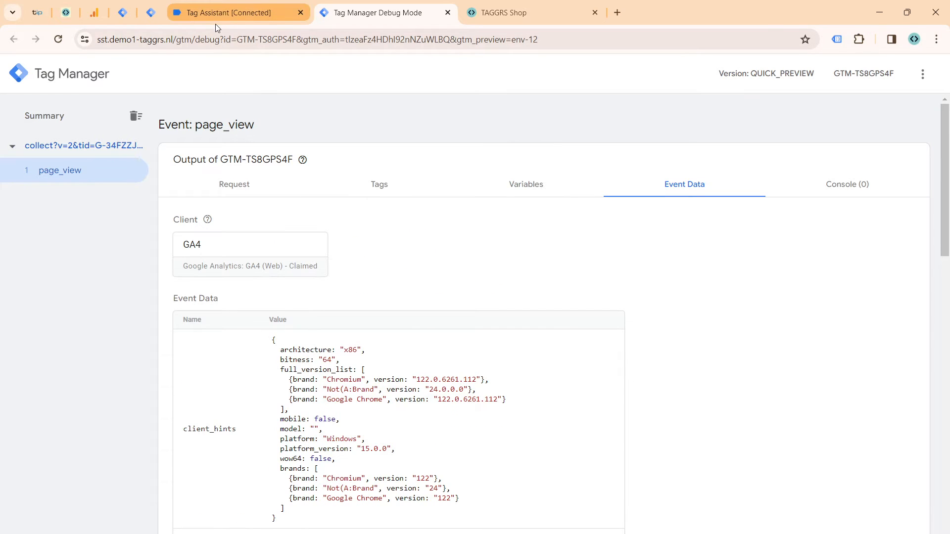
left_click(123, 12)
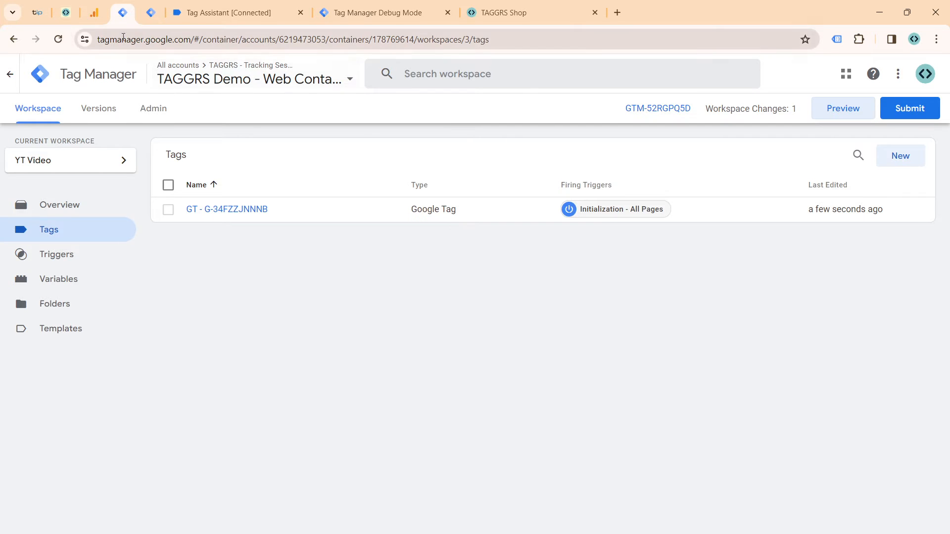
left_click(65, 13)
scroll(311, 197, "up", 4)
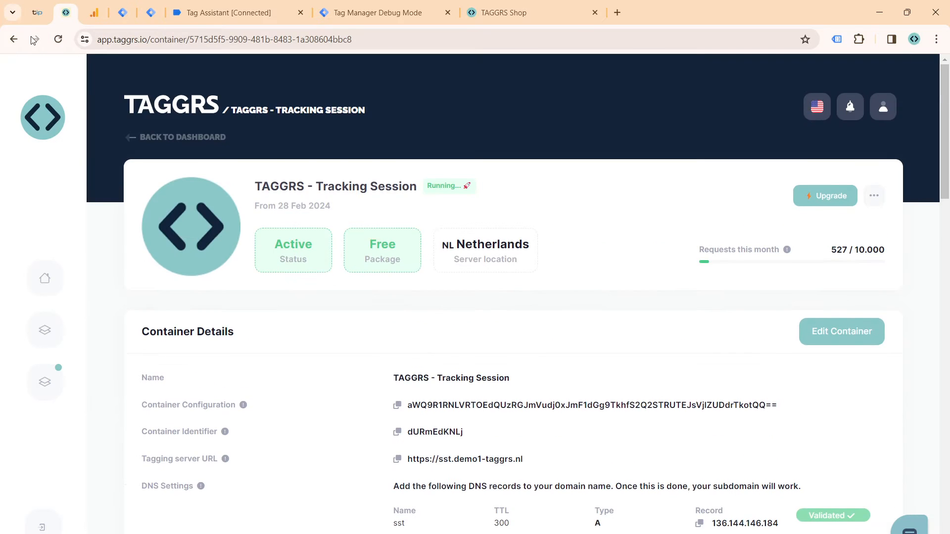
left_click(34, 17)
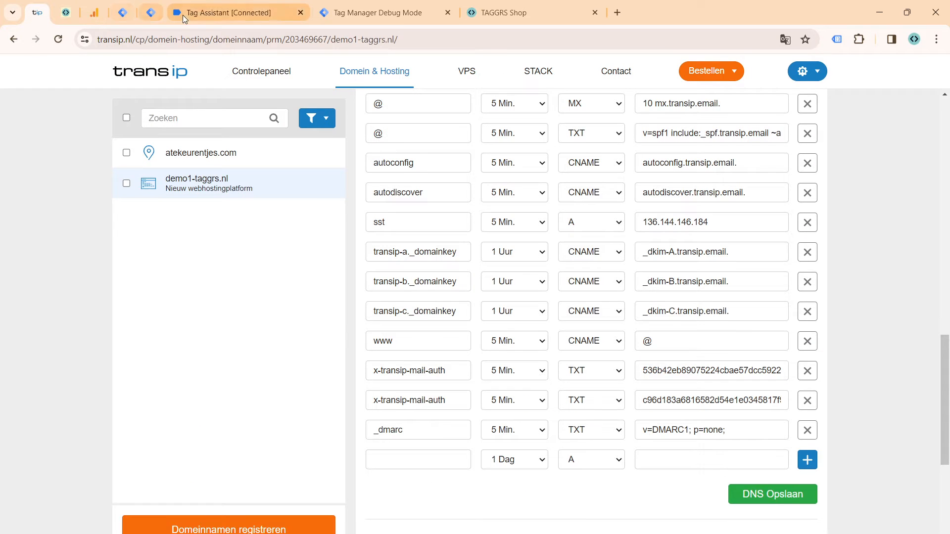
left_click(66, 12)
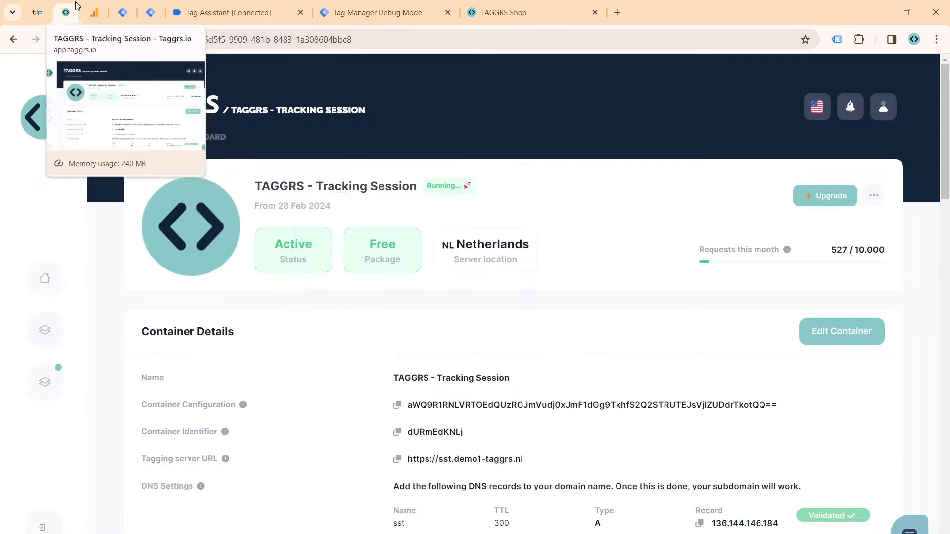
left_click(38, 12)
scroll(438, 112, "up", 15)
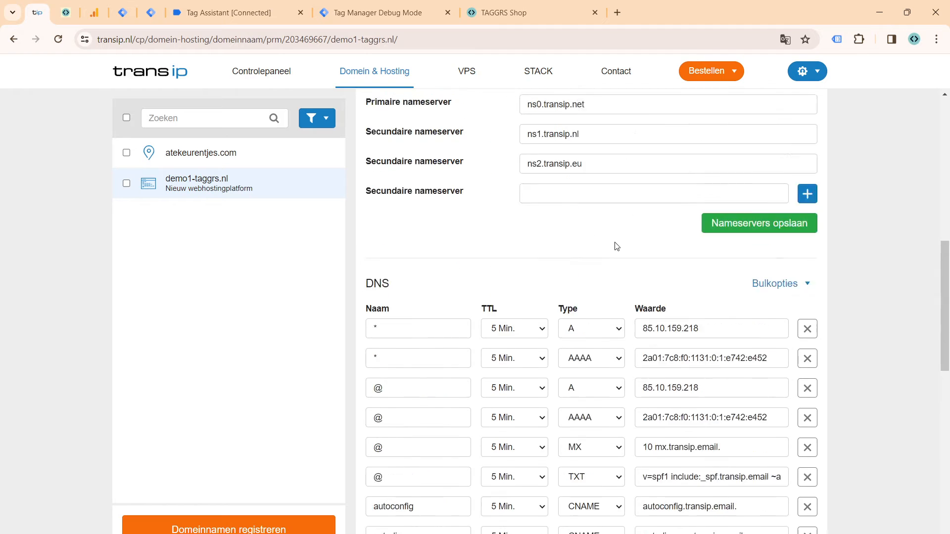
Step: Open the WordPress login page of demo1-taggrs.nl in a new browser tab
left_click(622, 12)
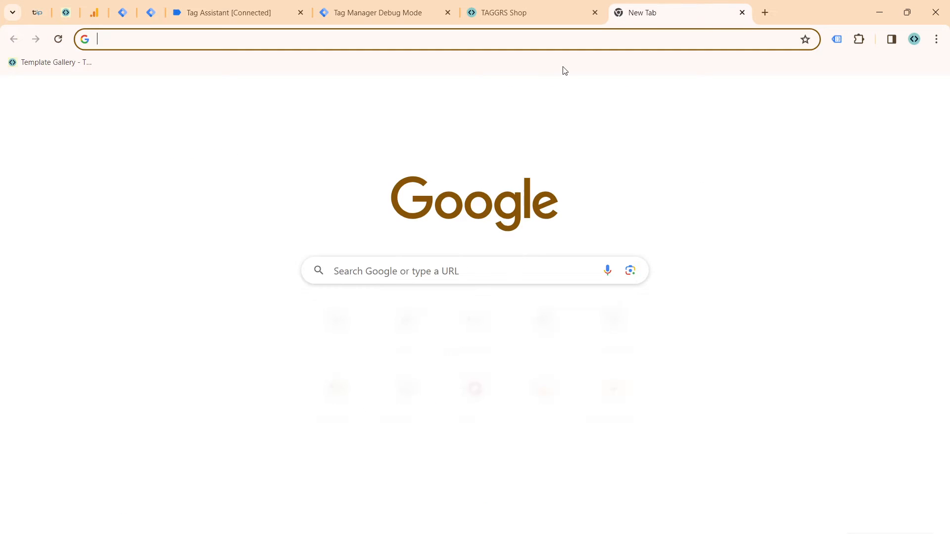
type("dem")
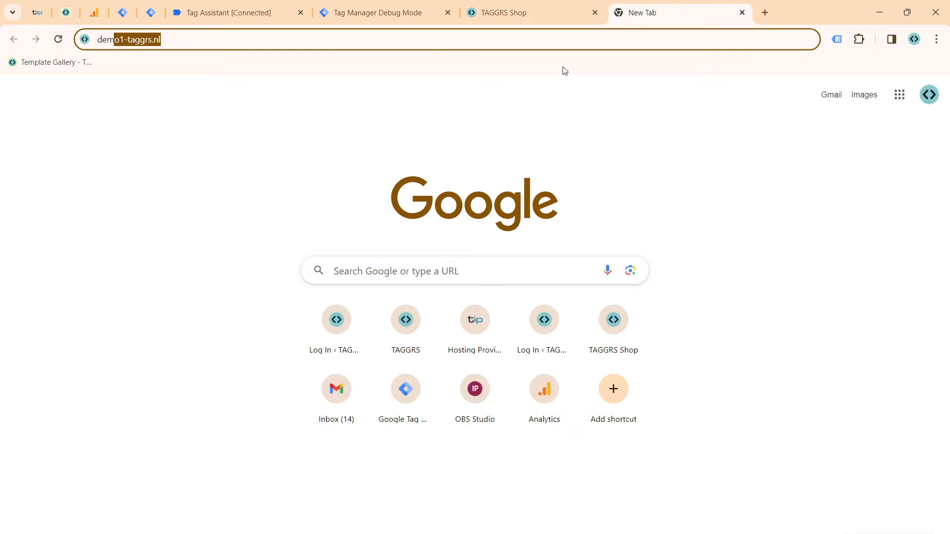
key("Right")
type("/wp")
key("Return")
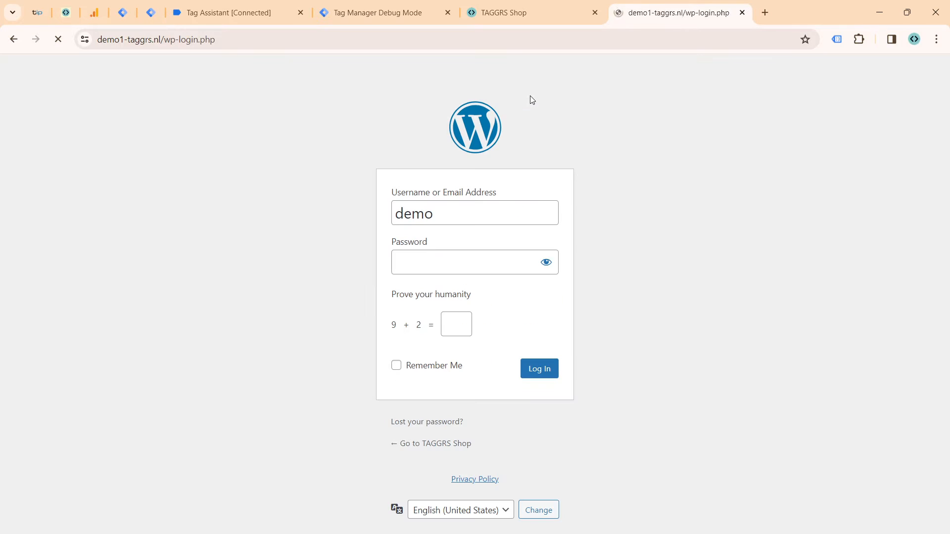
Step: Log in to WordPress with the prefilled credentials, answering the humanity check with 11 and enabling Remember Me
left_click(454, 330)
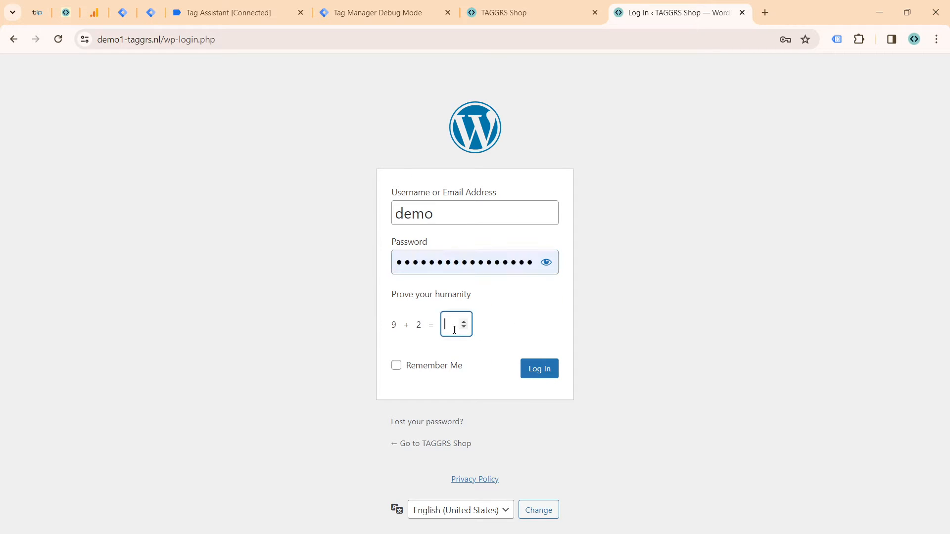
left_click(463, 369)
left_click(458, 368)
left_click(539, 369)
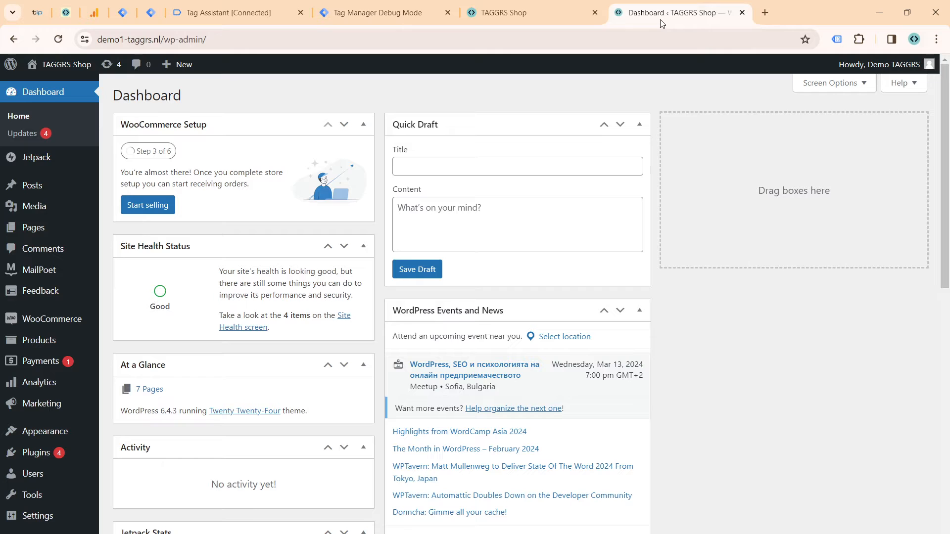
Step: Pin the WordPress dashboard's browser tab and move it to the first position among the pinned tabs
left_click_drag(657, 14, 181, 20)
right_click(181, 19)
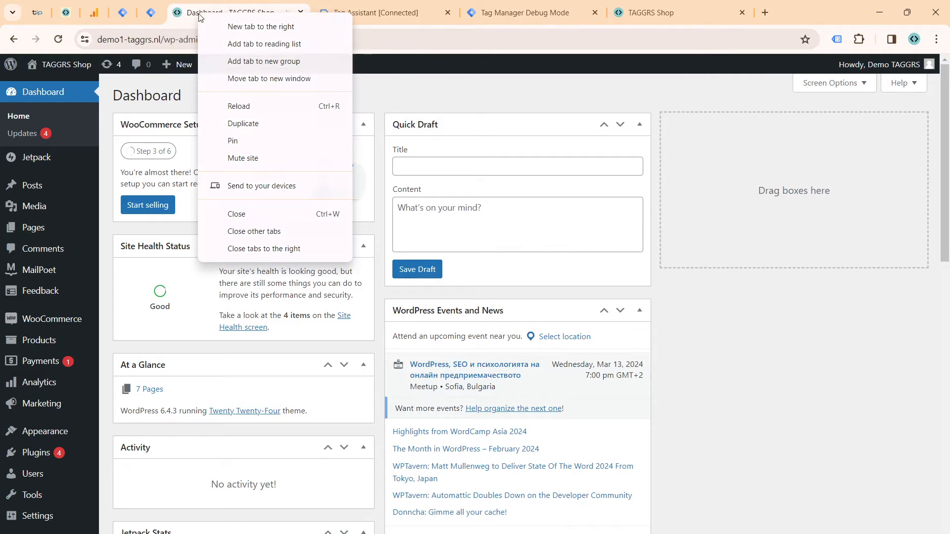
left_click(235, 139)
left_click_drag(179, 13, 37, 14)
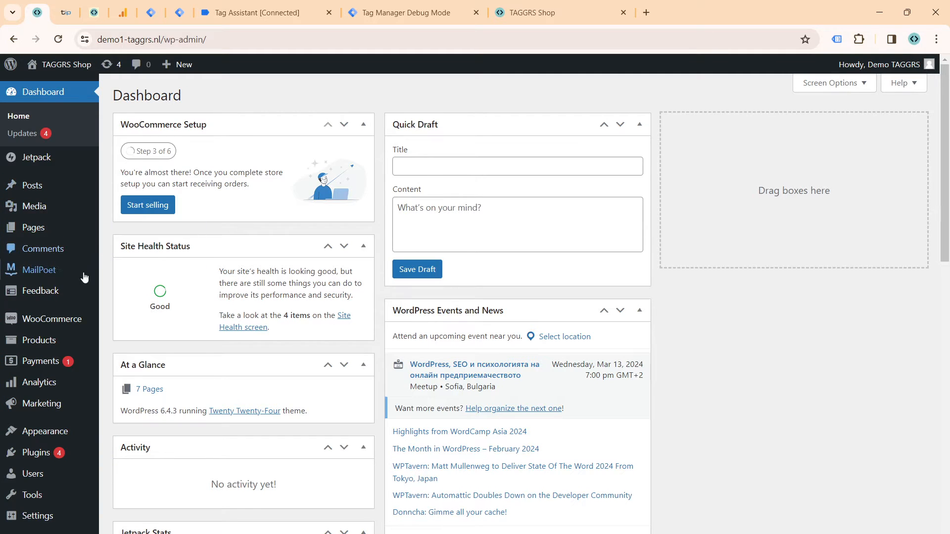
Step: Open the settings of the GTM4WP plugin from the list of installed plugins
mouse_move(58, 325)
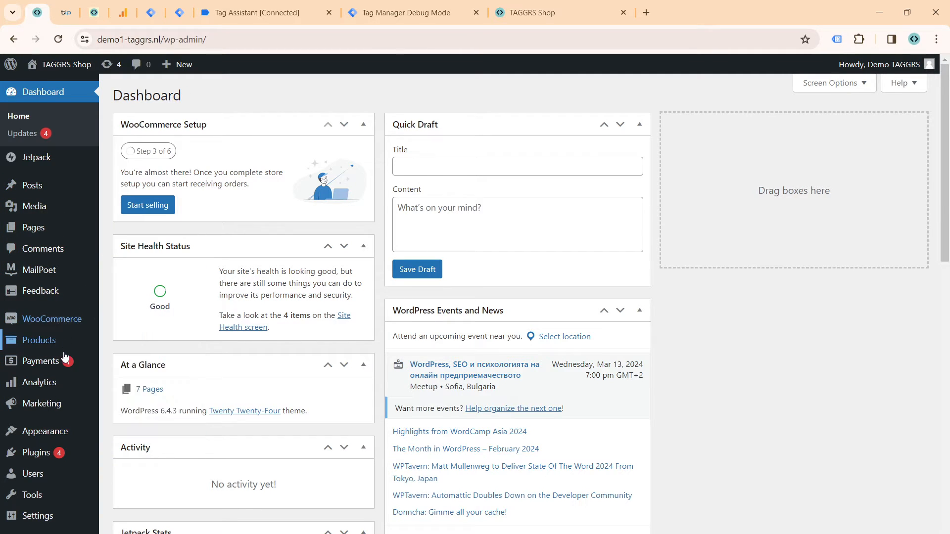
mouse_move(39, 459)
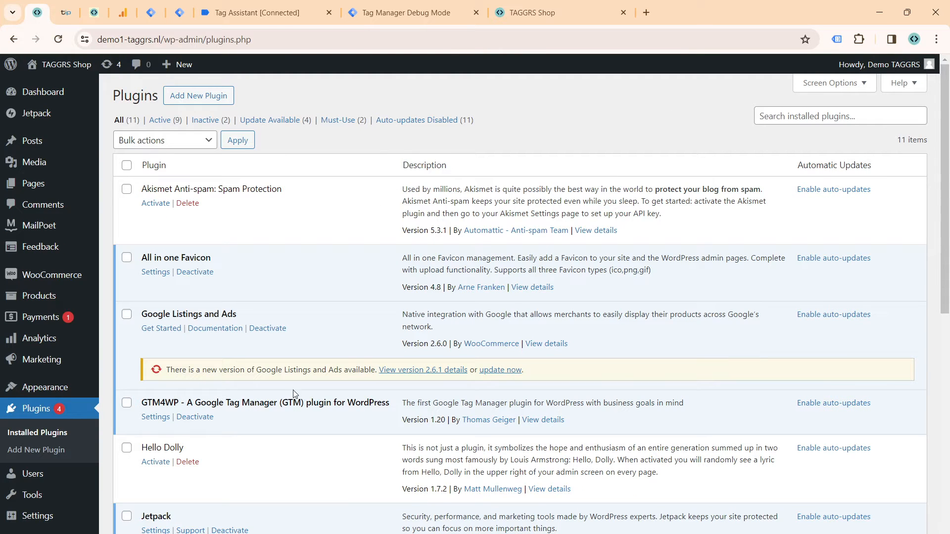
left_click(145, 417)
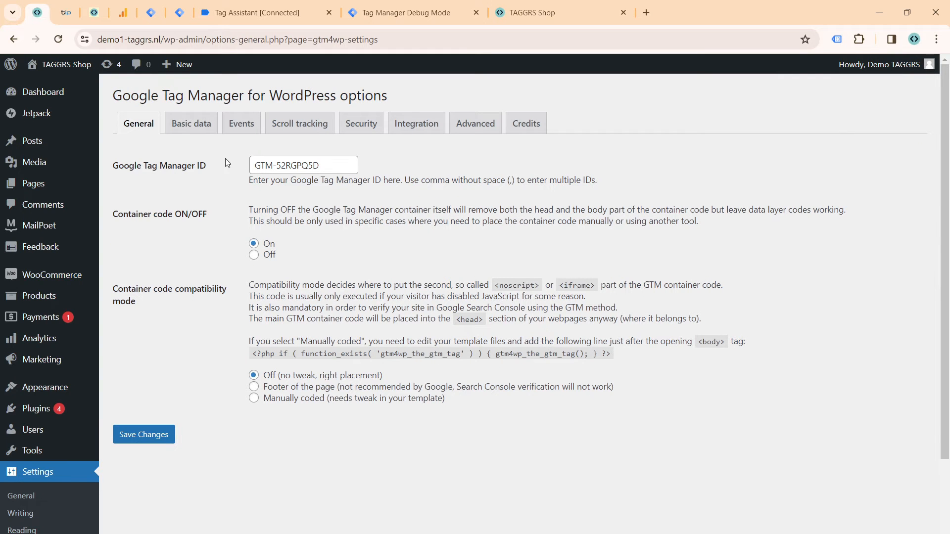
Step: Compare the plugin's Google Tag Manager ID with the container ID of the TAGGRS Demo web container
left_click(314, 164)
key("ctrl+a")
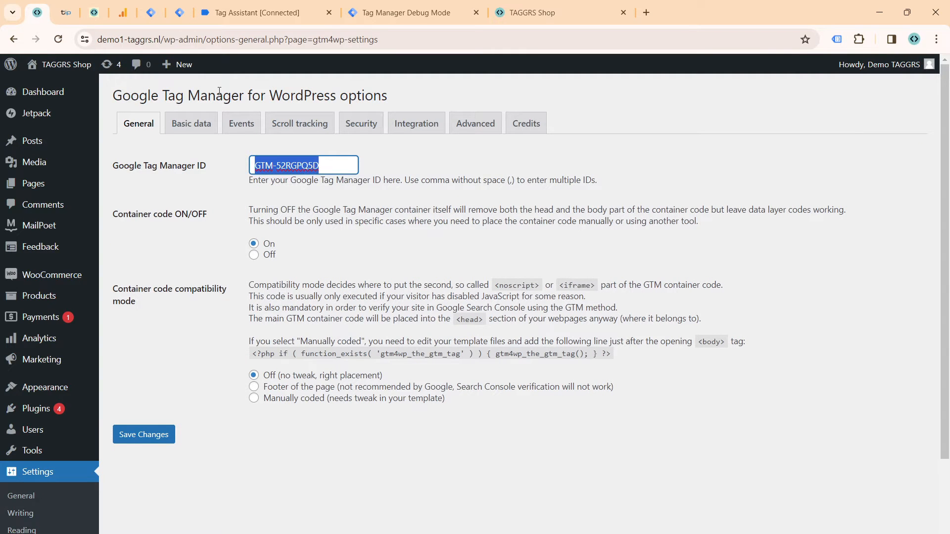
left_click(151, 19)
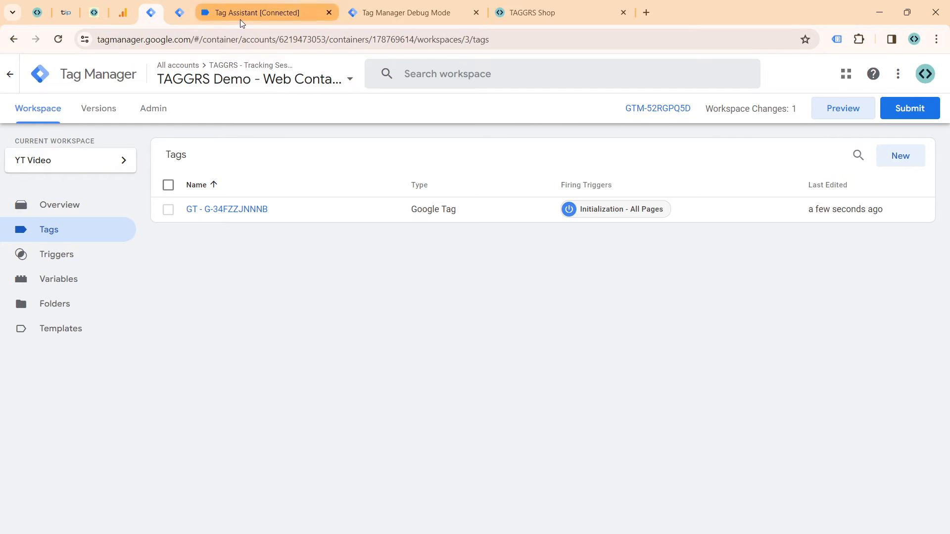
left_click(37, 16)
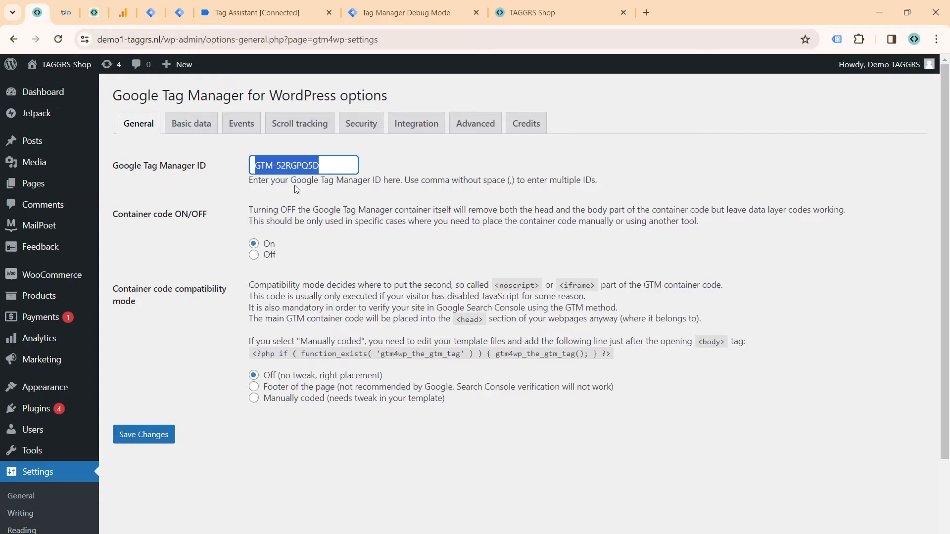
left_click(309, 230)
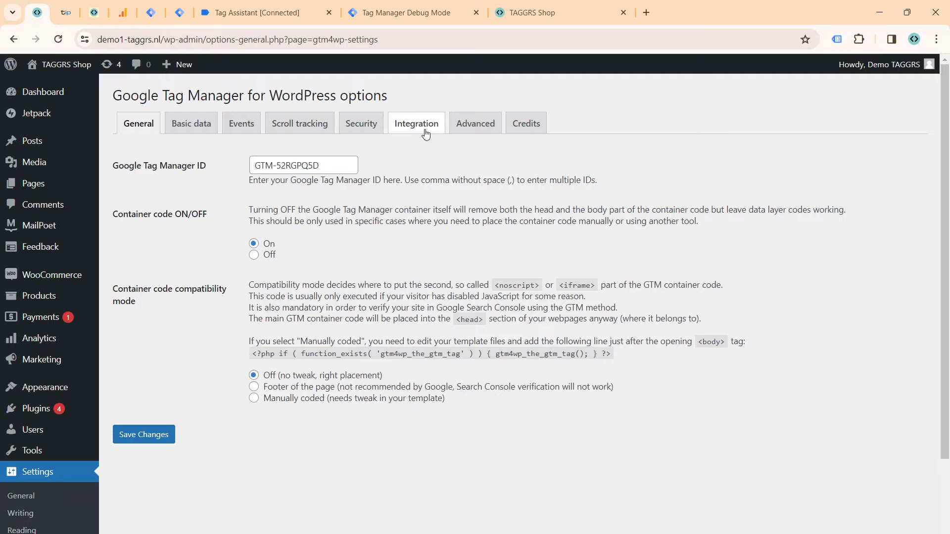
Step: Look through the plugin's Advanced, Basic data, Events, Scroll tracking and Security options
left_click(465, 130)
left_click(192, 136)
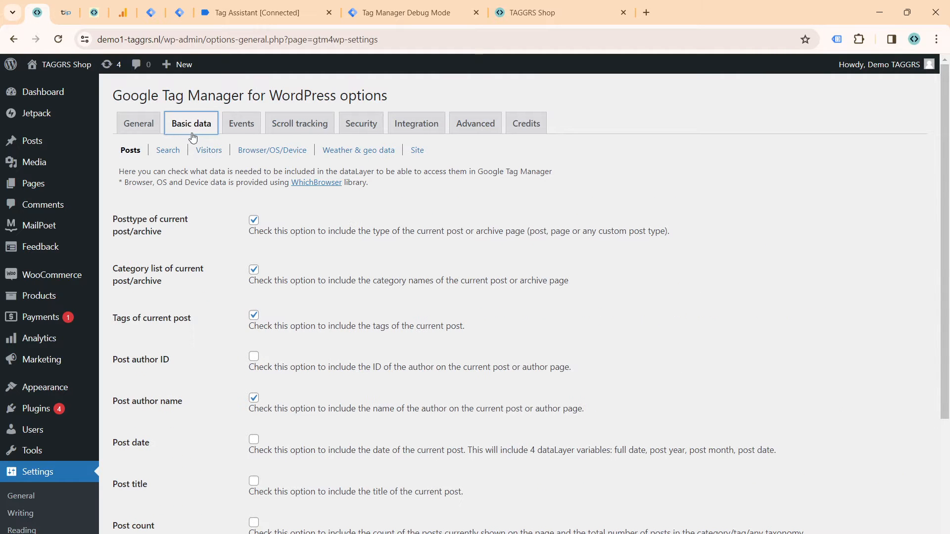
left_click(241, 127)
left_click(302, 126)
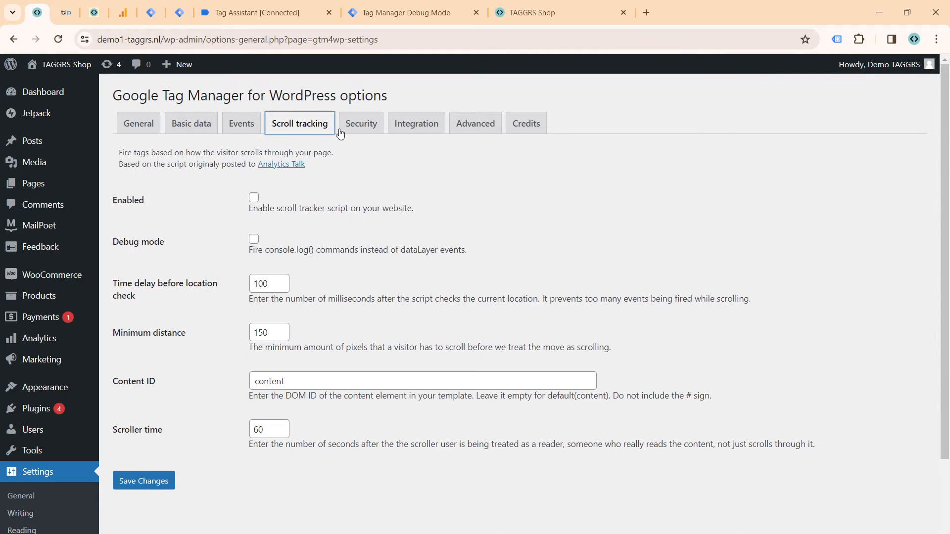
left_click(363, 125)
Step: Examine the plugin's WooCommerce integration options, including Track e-commerce, Customer data in data layer and Order data in data layer
left_click(417, 124)
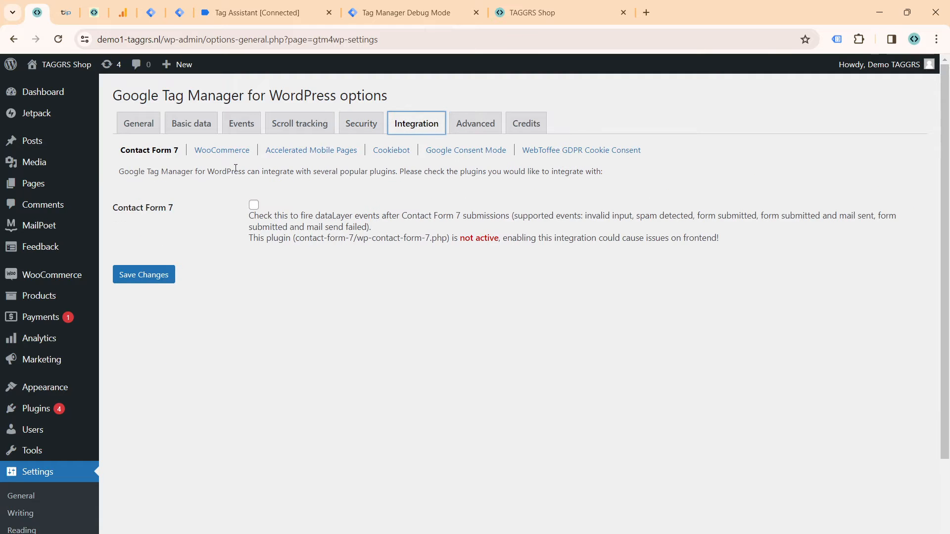
left_click(223, 151)
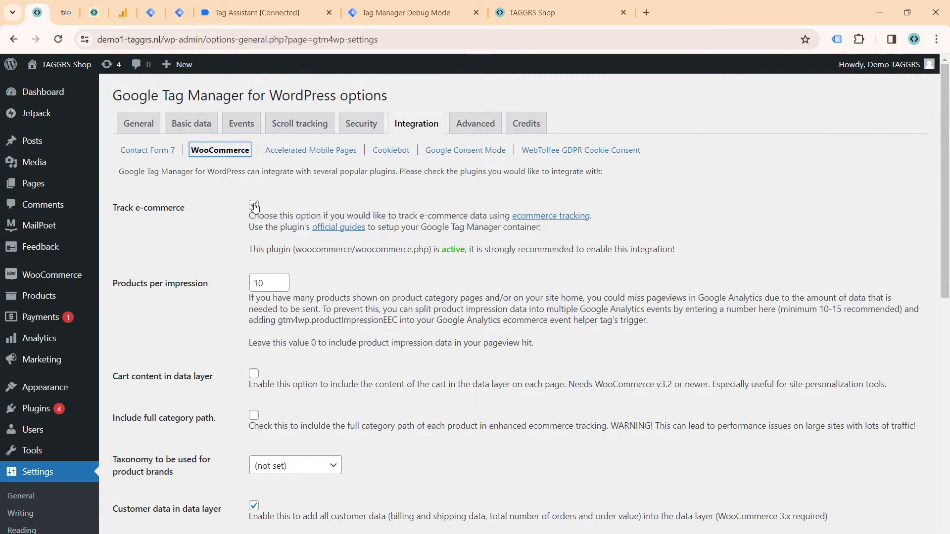
scroll(254, 207, "down", 2)
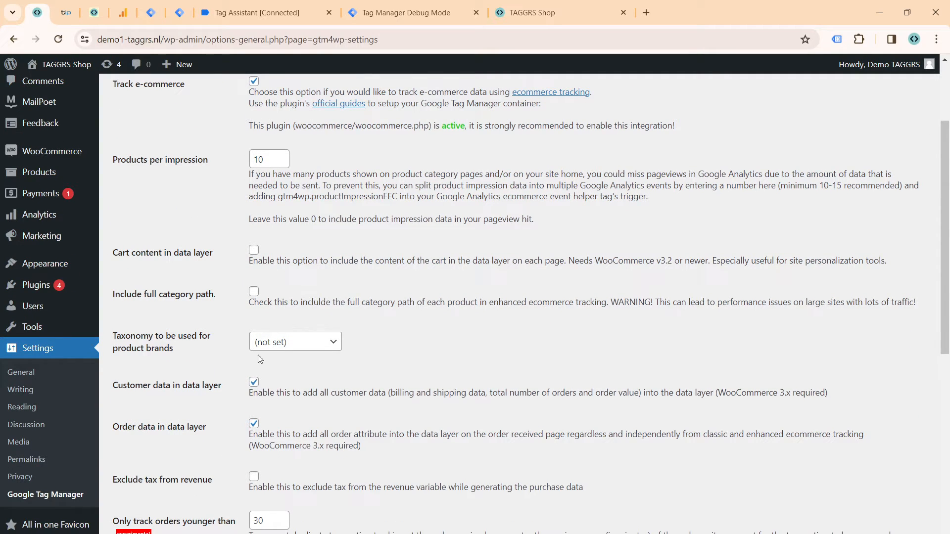
scroll(254, 382, "down", 1)
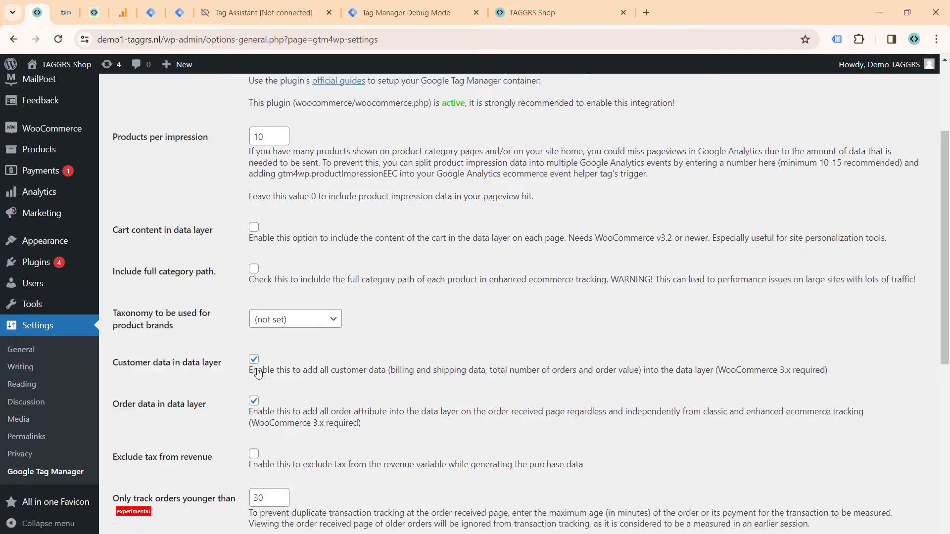
scroll(259, 368, "down", 6)
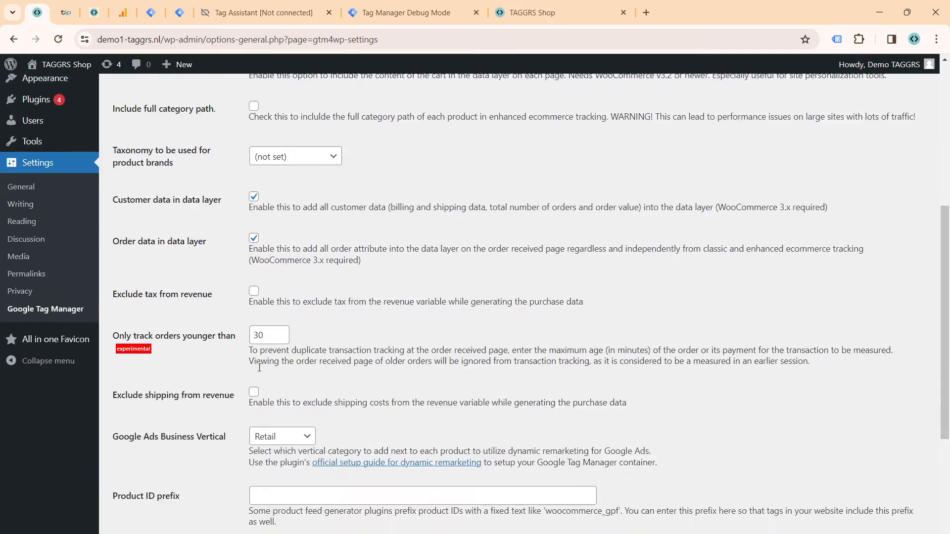
scroll(252, 403, "up", 8)
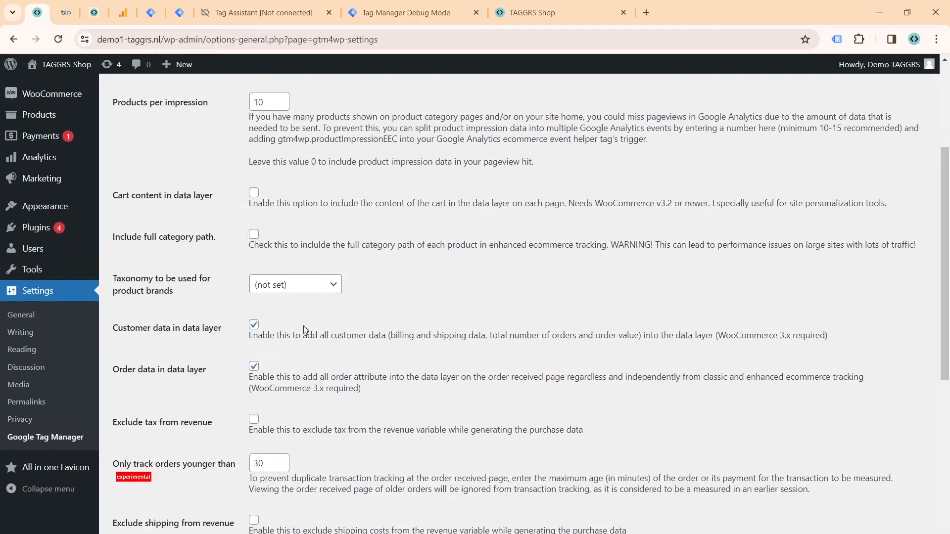
Step: Leave the plugin settings and switch to the web container's tag list in Google Tag Manager
left_click(45, 470)
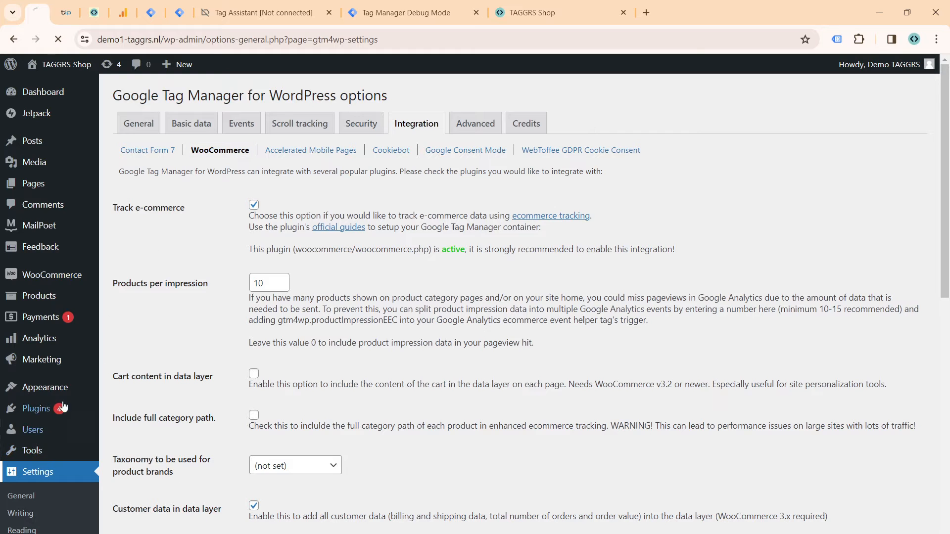
mouse_move(155, 18)
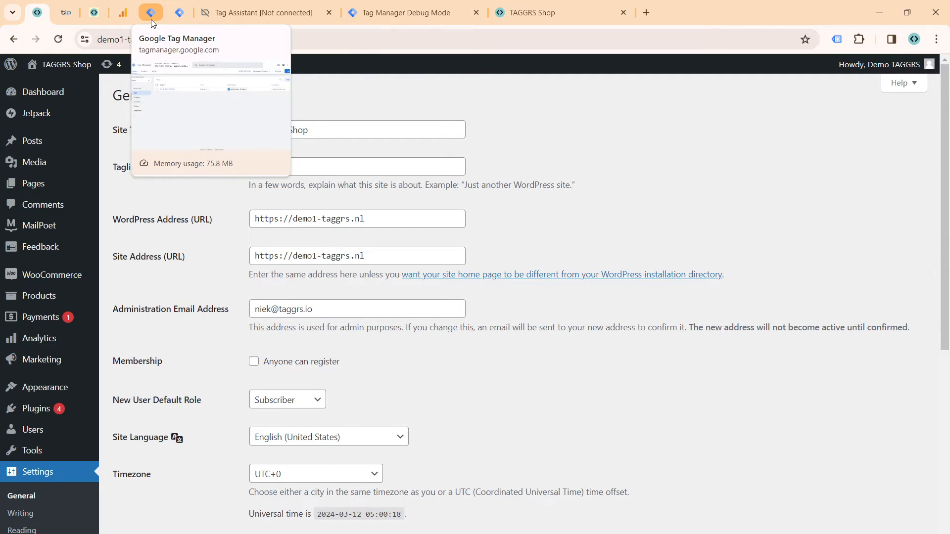
left_click(151, 13)
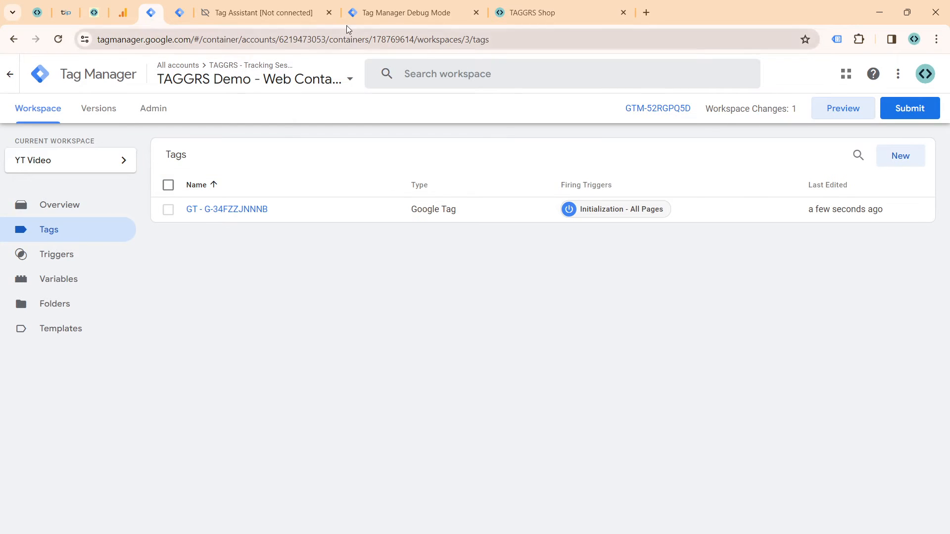
Step: Preview the web container on the TAGGRS shop site and inspect the homepage's Window Loaded event in Tag Assistant
left_click(850, 113)
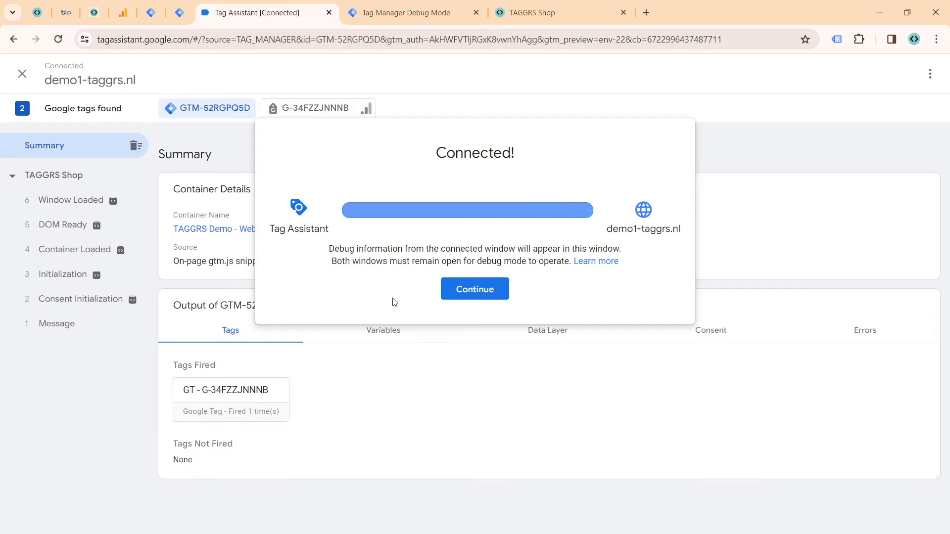
left_click(463, 296)
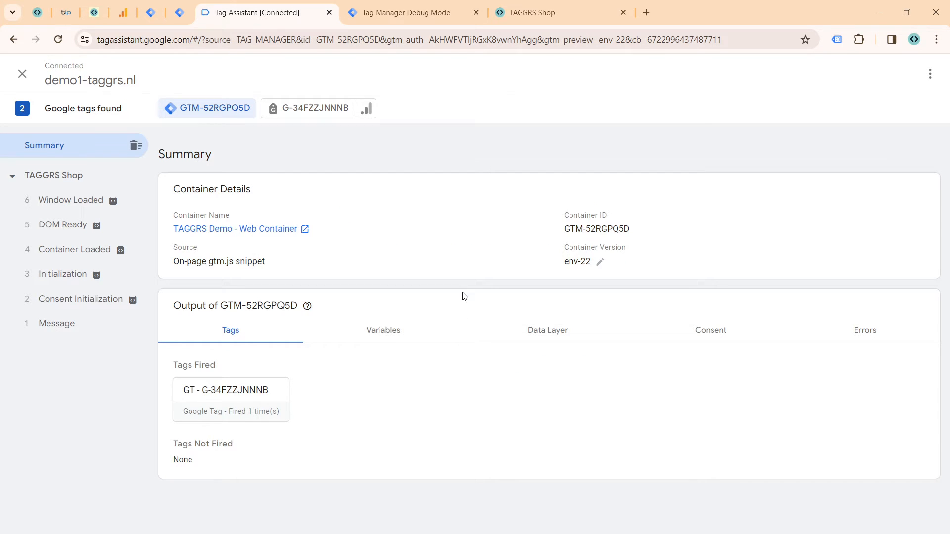
left_click(527, 20)
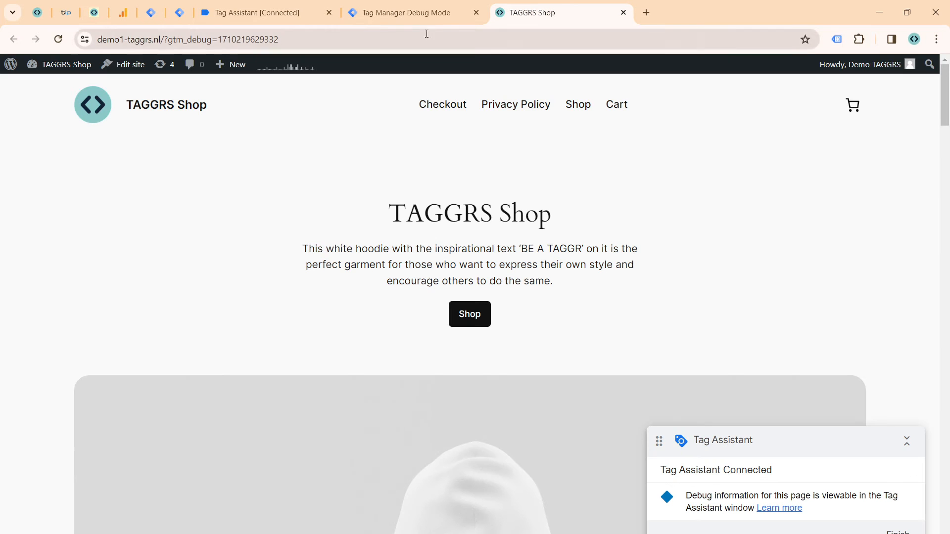
left_click(292, 18)
mouse_move(120, 247)
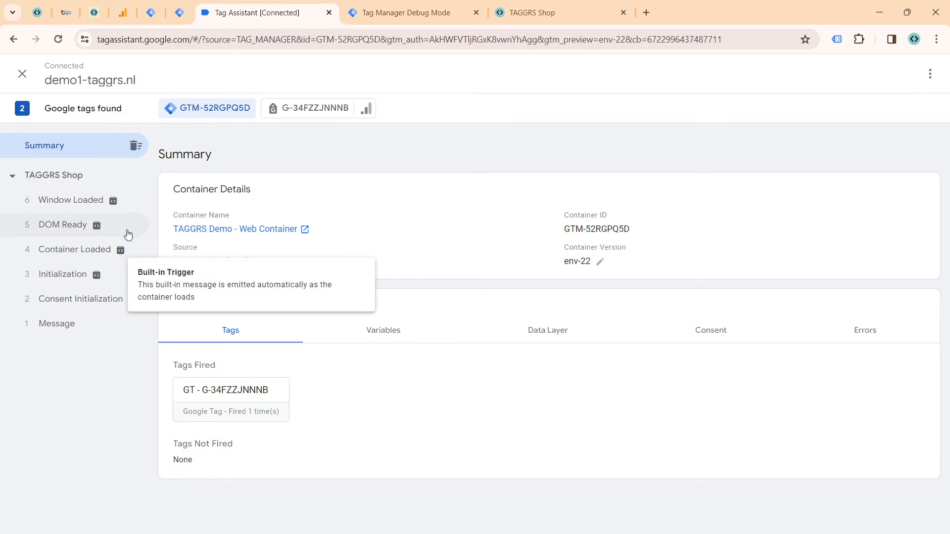
left_click(113, 201)
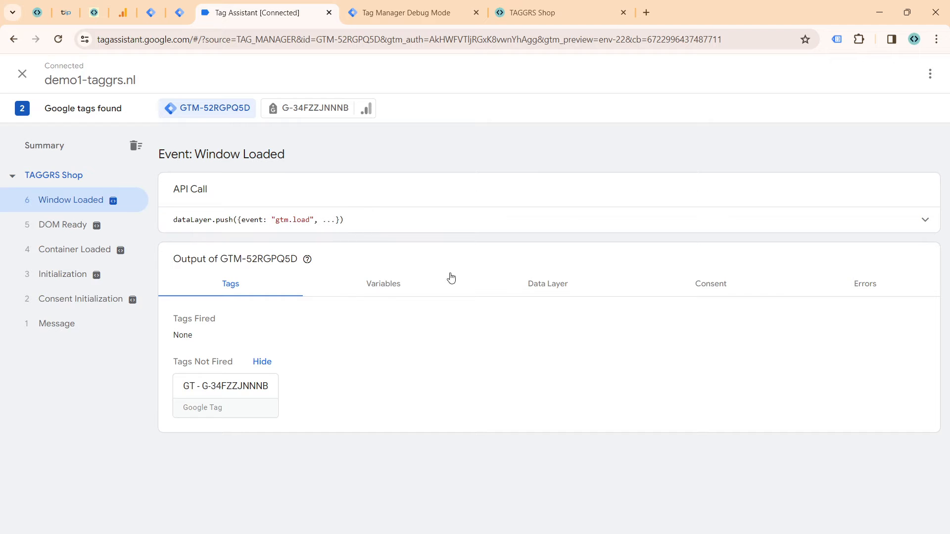
Step: Visit the store's Shop page from the homepage and inspect the view_item_list event's full data layer push in Tag Assistant
left_click(533, 7)
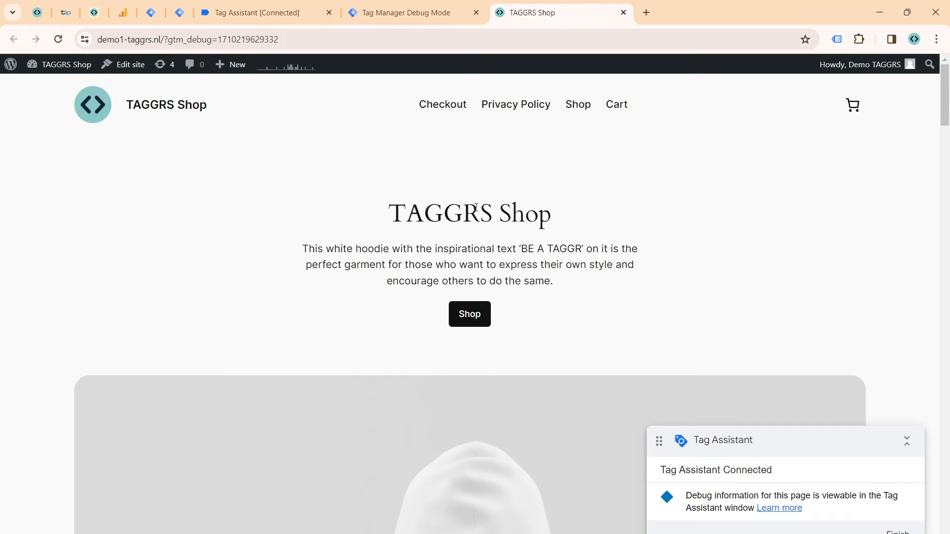
left_click(474, 306)
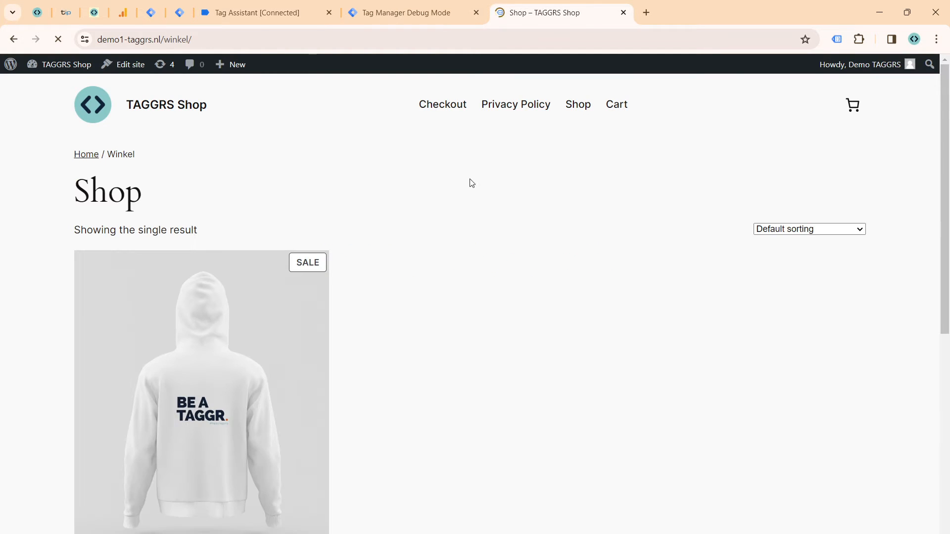
scroll(302, 271, "down", 2)
left_click(228, 23)
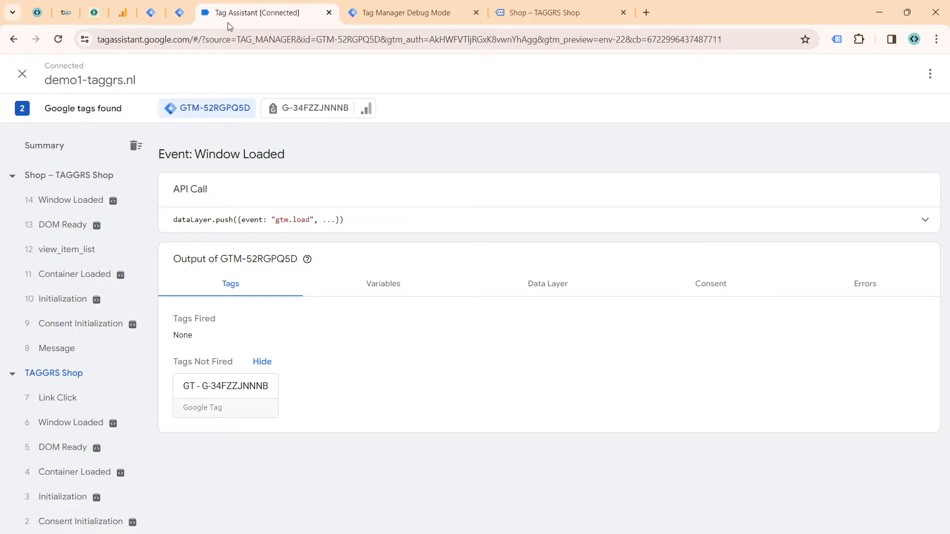
left_click(92, 254)
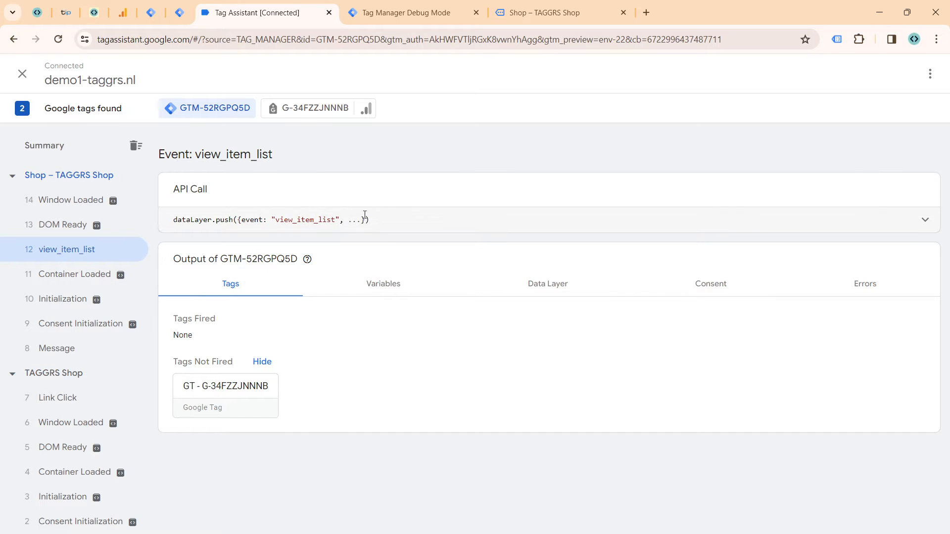
left_click(389, 236)
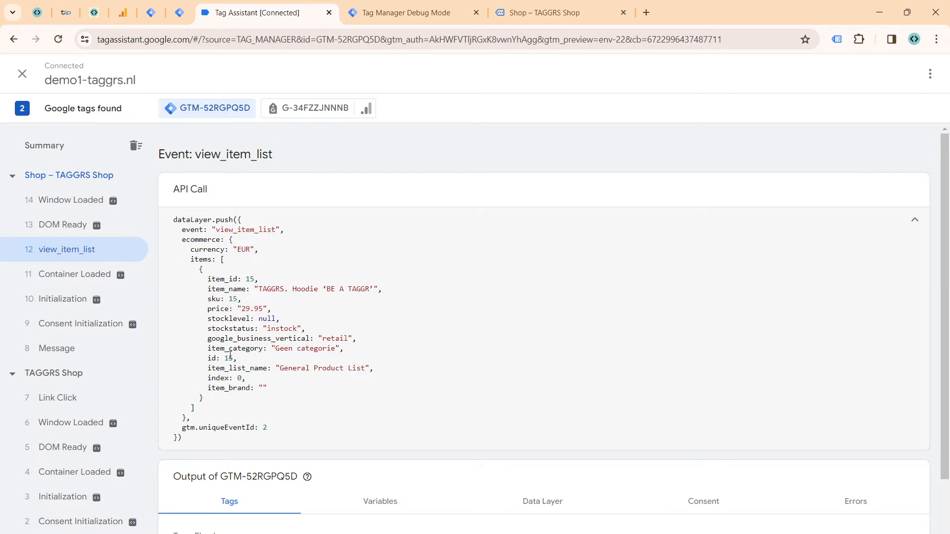
Step: Add the 'BE A TAGGR' hoodie to the cart and inspect the resulting add_to_cart event in Tag Assistant
left_click(542, 12)
left_click(212, 515)
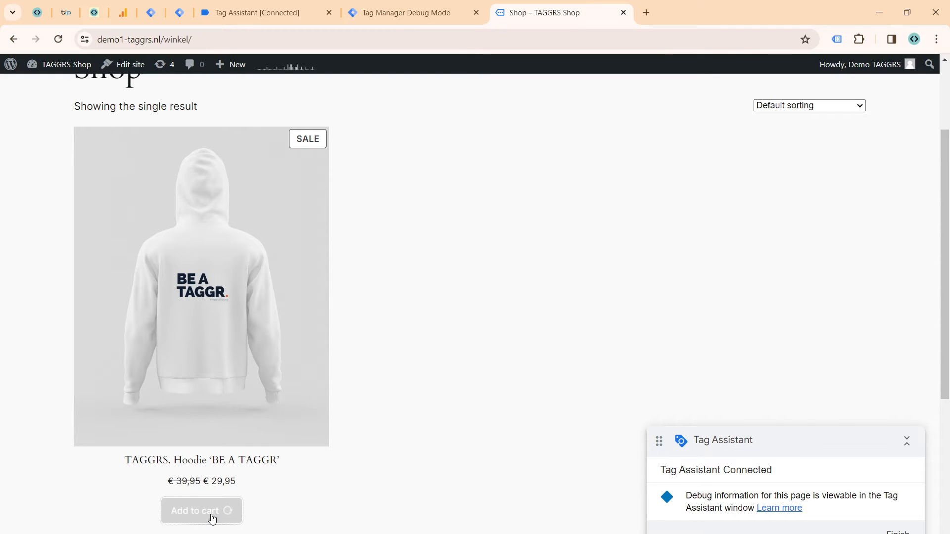
left_click(285, 15)
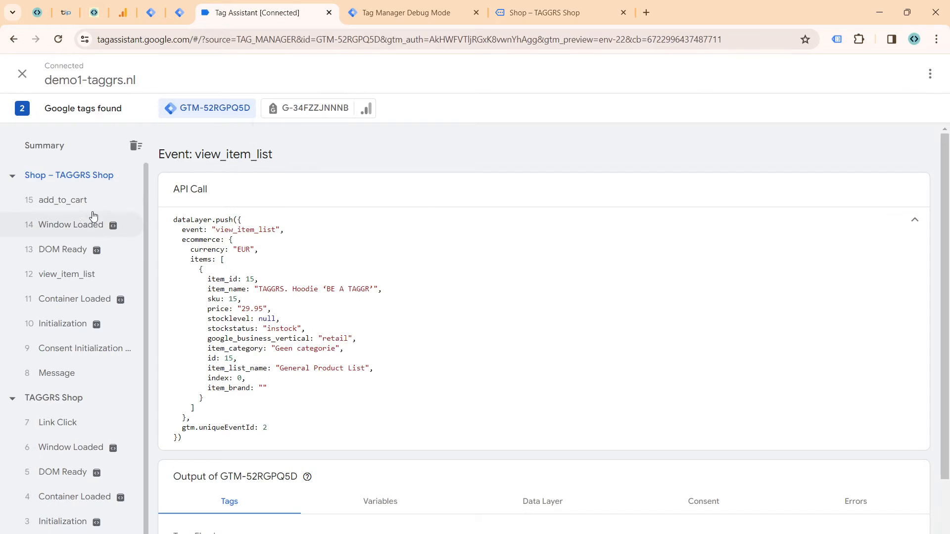
left_click(61, 202)
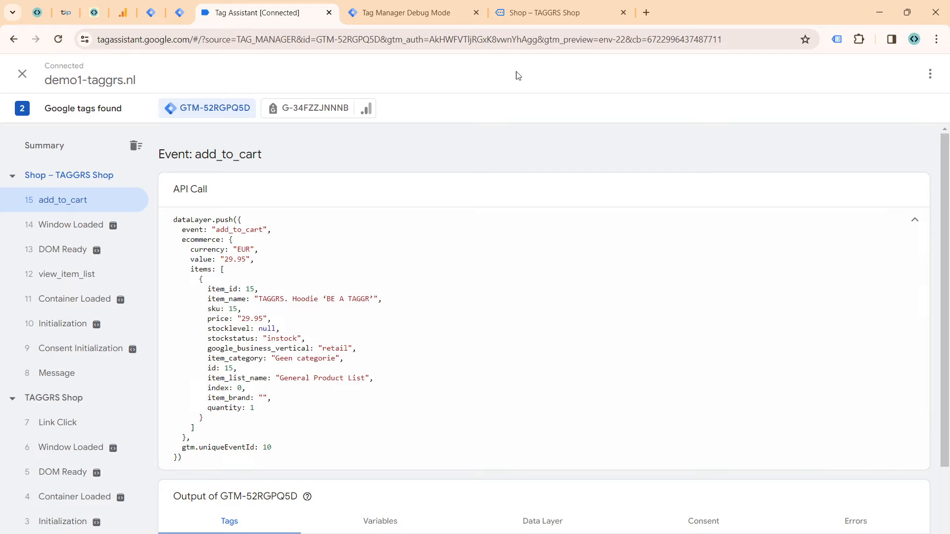
Step: Open the hoodie's product page in the shop and inspect its view_item event in Tag Assistant
left_click(542, 12)
scroll(327, 280, "down", 5)
left_click(269, 184)
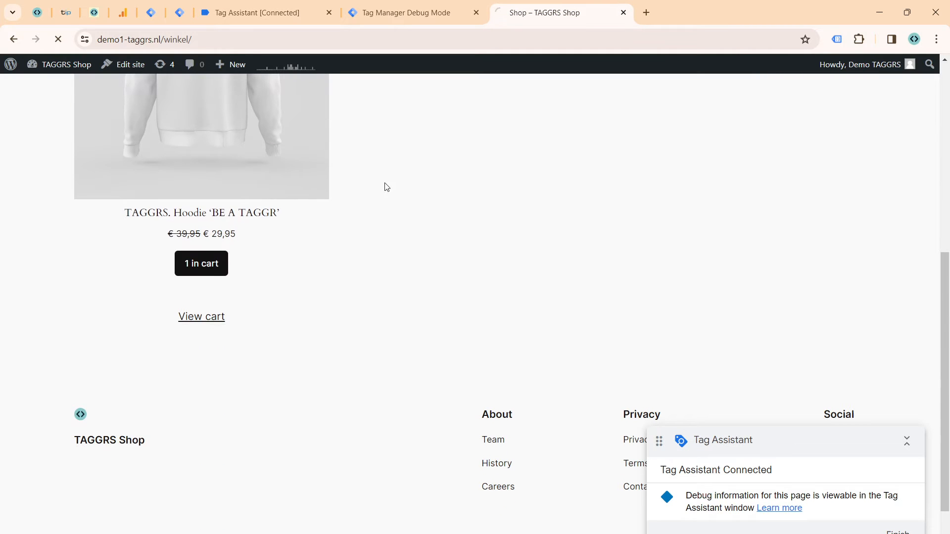
left_click(211, 22)
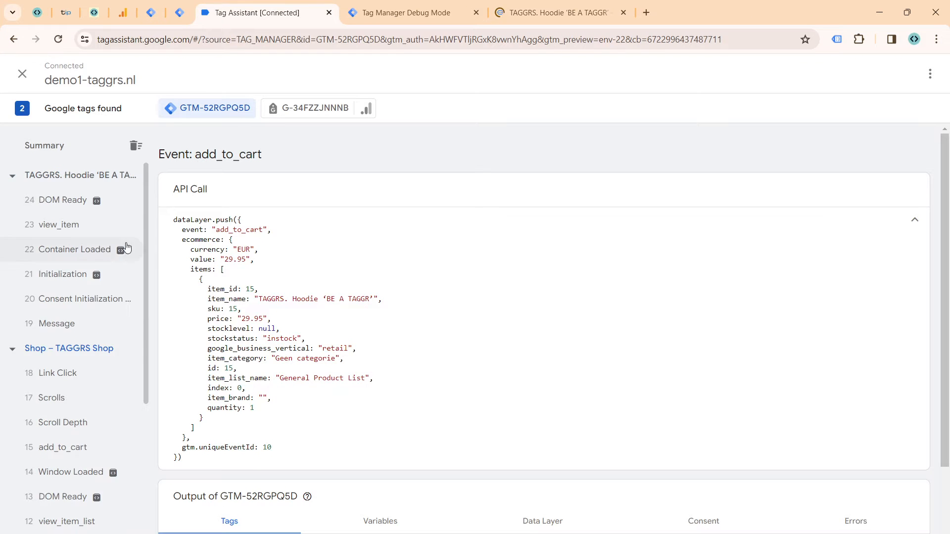
left_click(87, 251)
Step: Proceed from the shopping cart to the checkout page and inspect the begin_checkout event in Tag Assistant
left_click(555, 12)
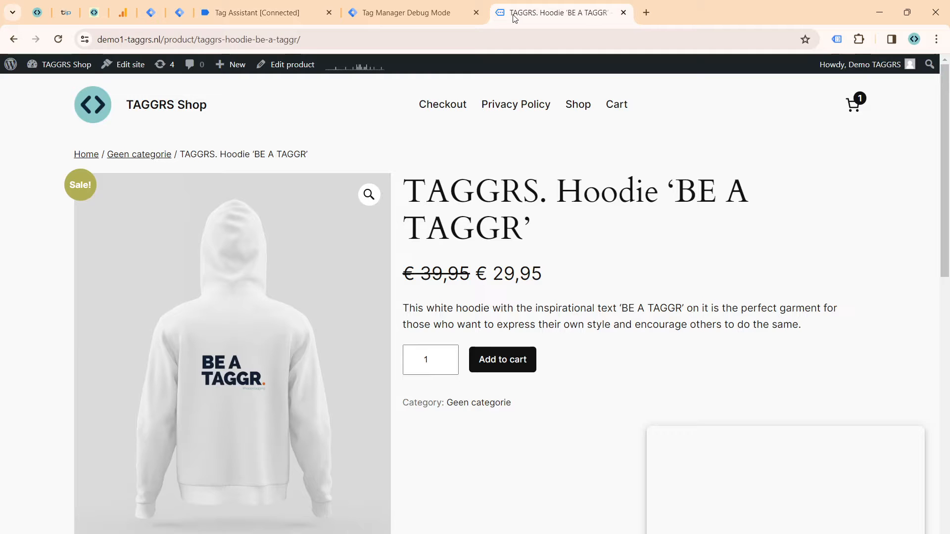
left_click(851, 106)
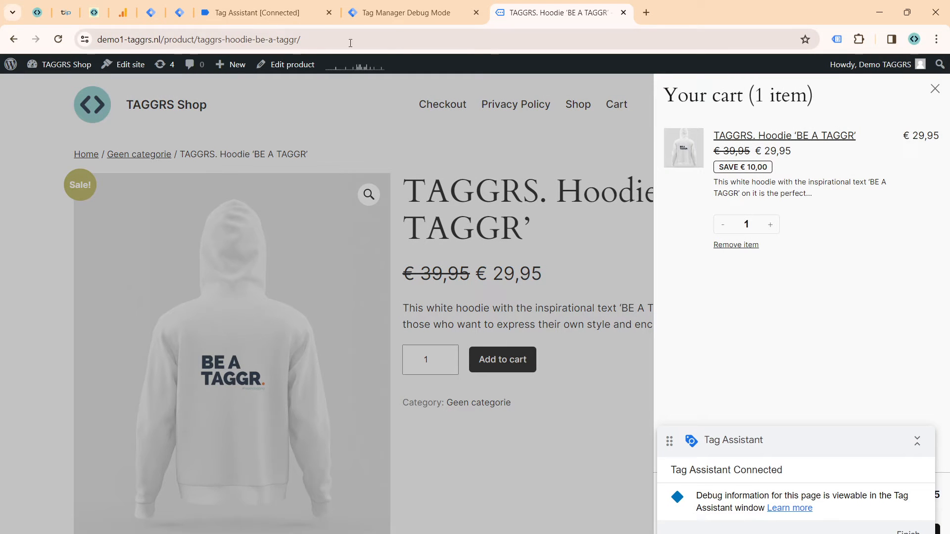
left_click(275, 20)
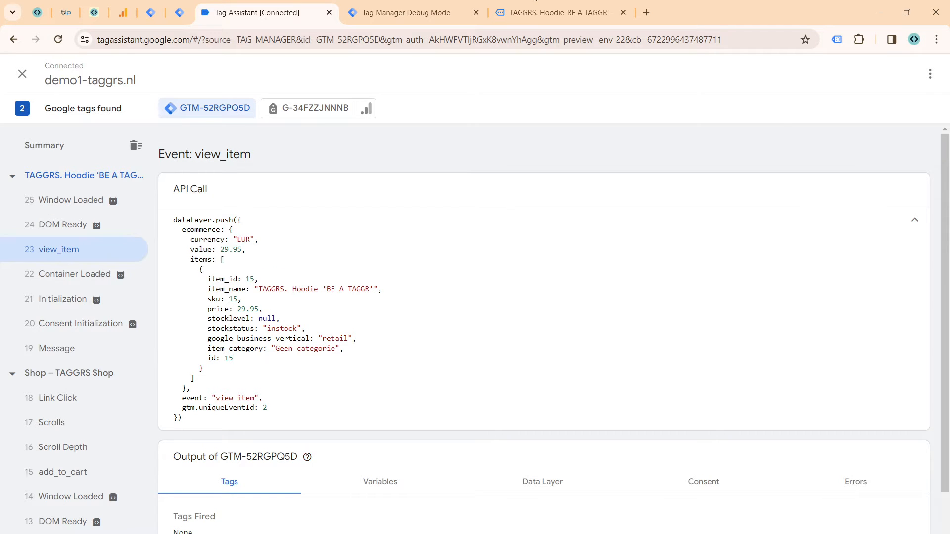
left_click(541, 4)
left_click_drag(834, 428, 542, 333)
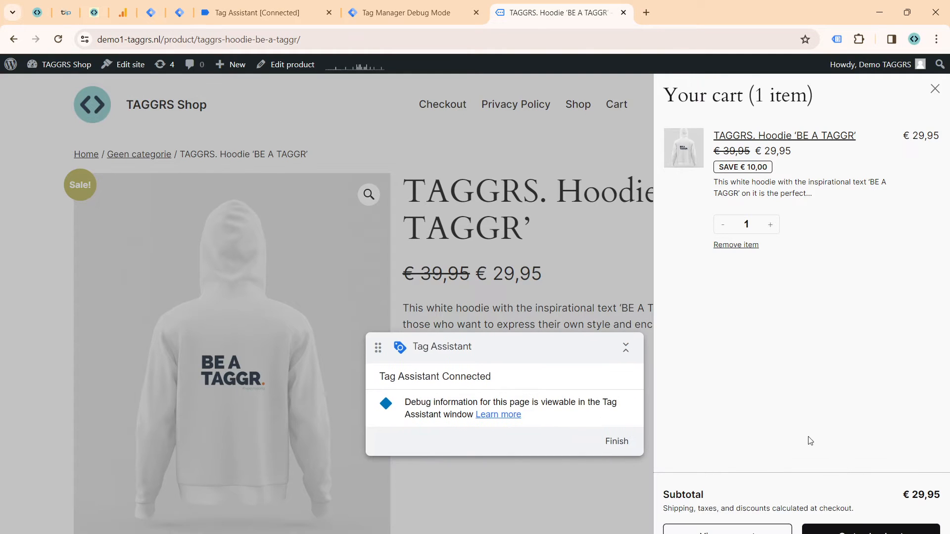
left_click(876, 530)
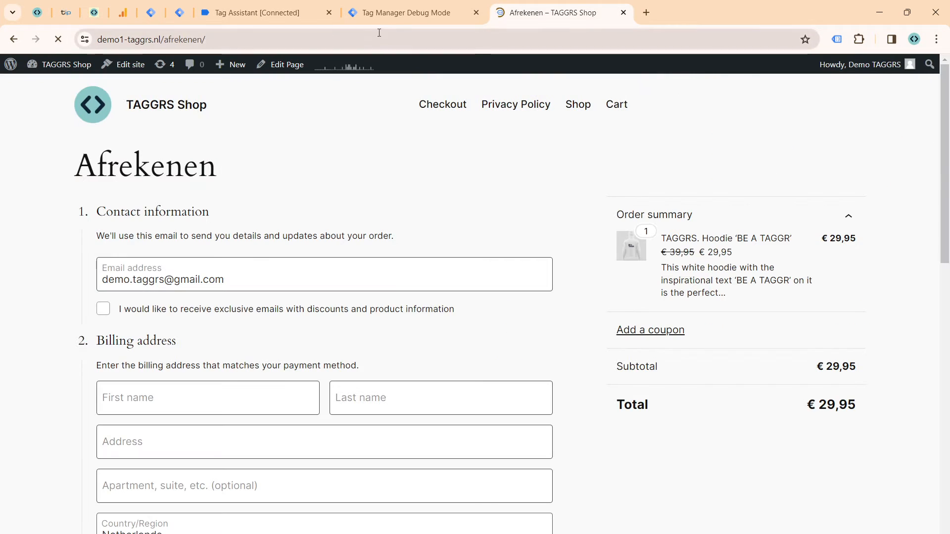
left_click(317, 13)
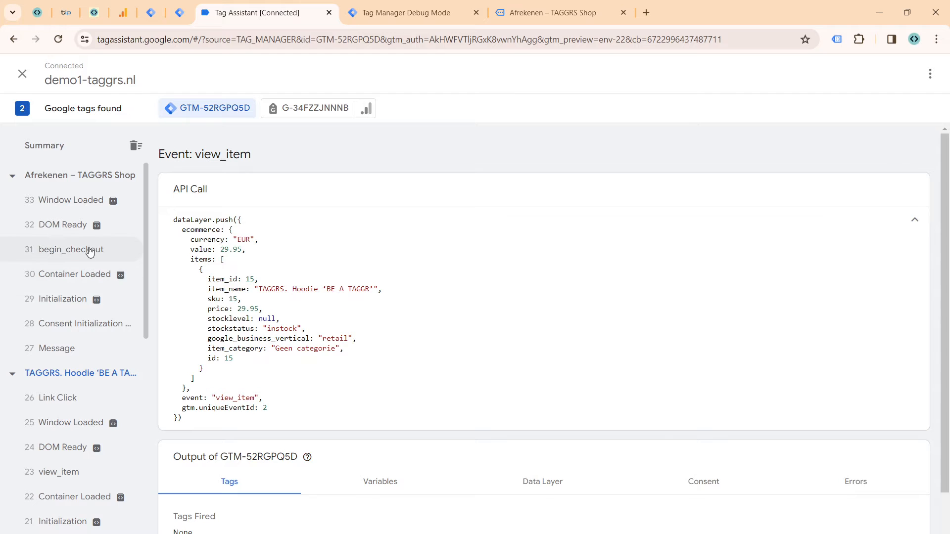
left_click(89, 252)
Step: Look through the contact and billing sections of the shop's checkout page
left_click(565, 17)
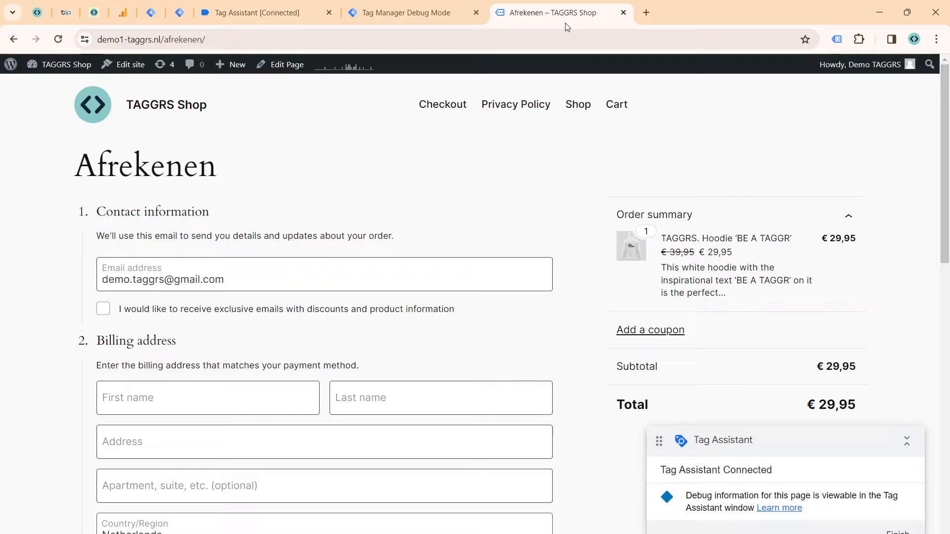
scroll(421, 149, "down", 3)
scroll(353, 66, "up", 3)
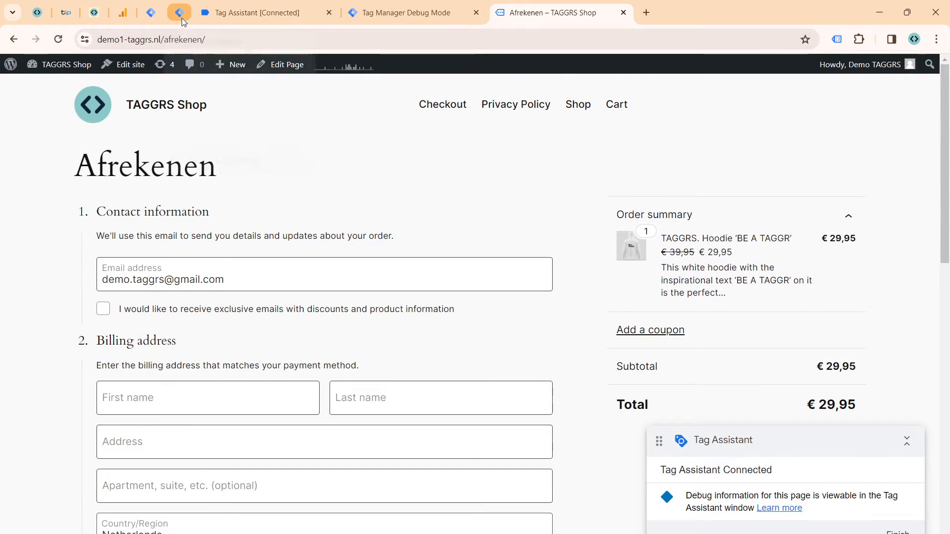
Step: Create a new tag in the Tag Manager web container and name it "GA4 | Ecom Events"
left_click(151, 13)
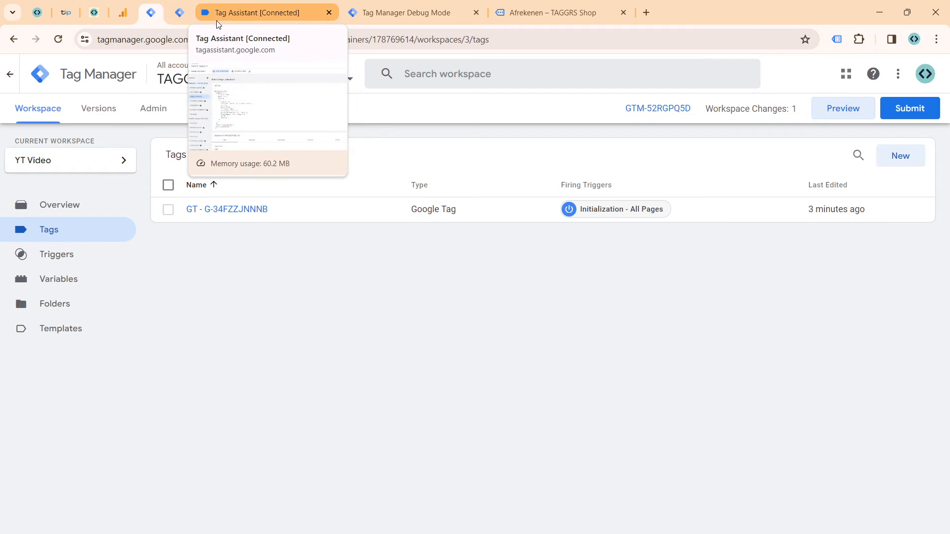
left_click(900, 157)
triple_click(257, 74)
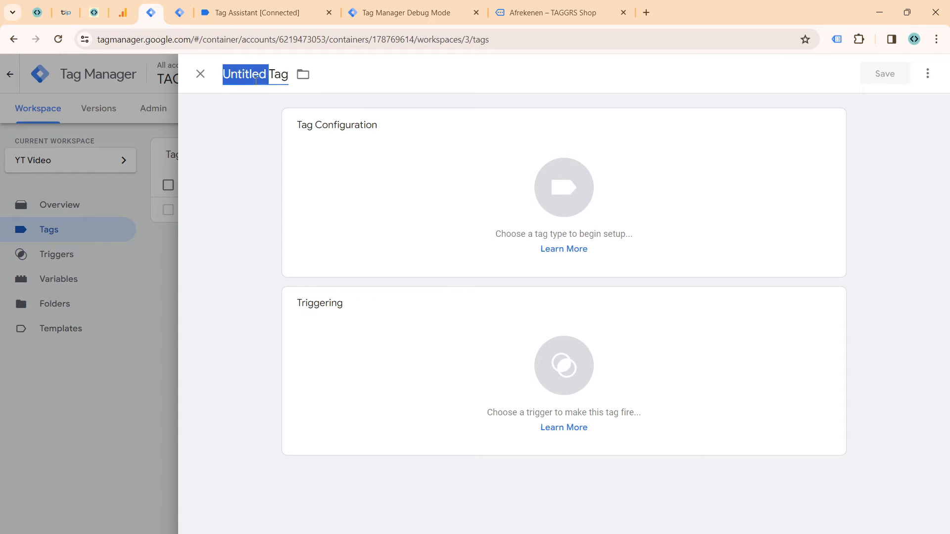
type("GA4 |")
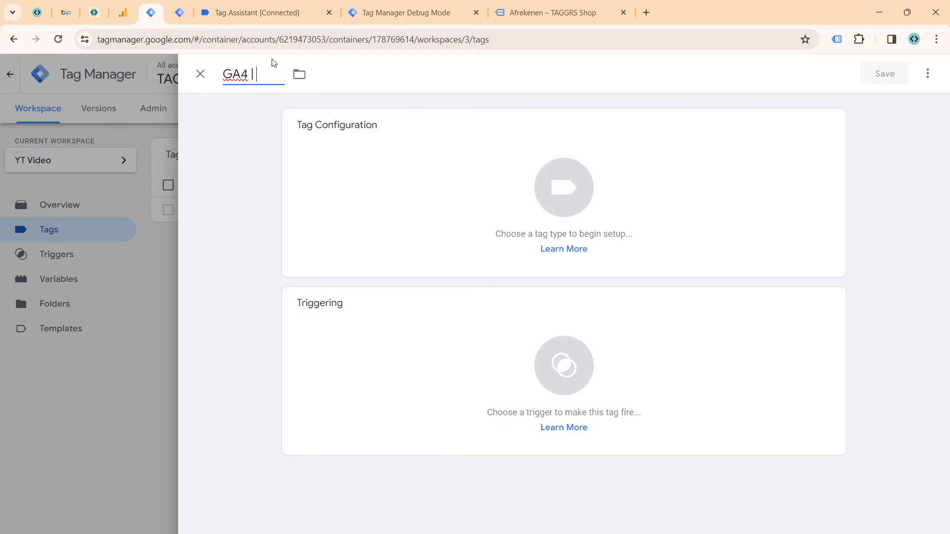
type(" Ecom Events")
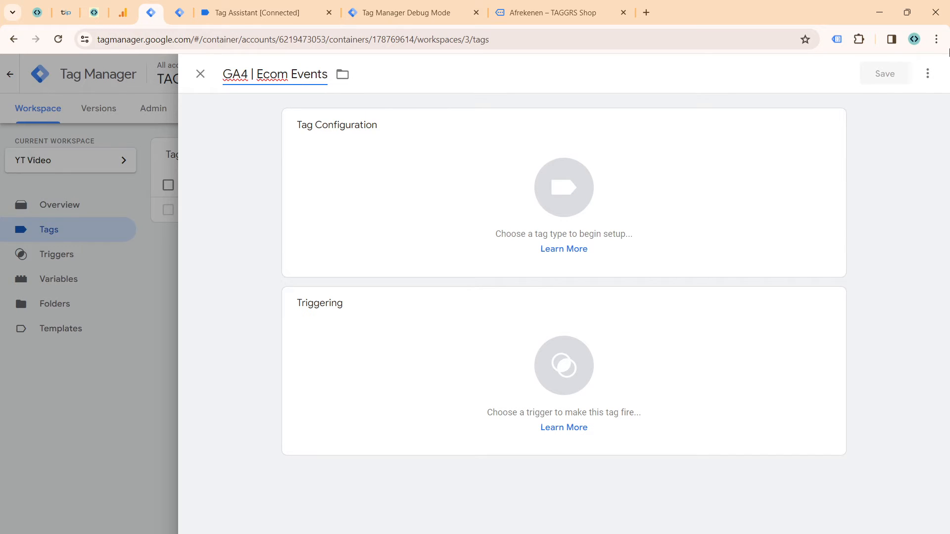
Step: Set the tag type to Google Analytics: GA4 Event and enter G-34FZZJNNNB from the clipboard history as its Measurement ID
left_click(470, 195)
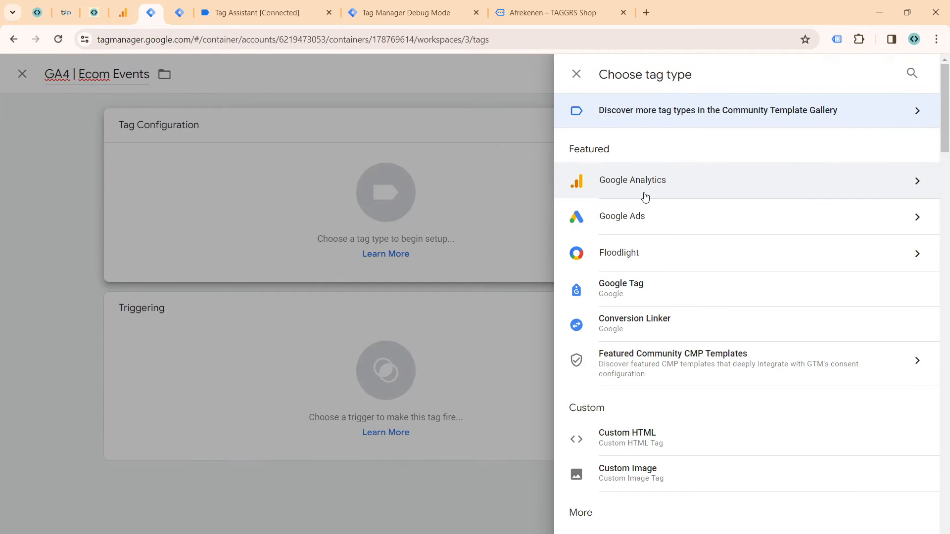
left_click(645, 198)
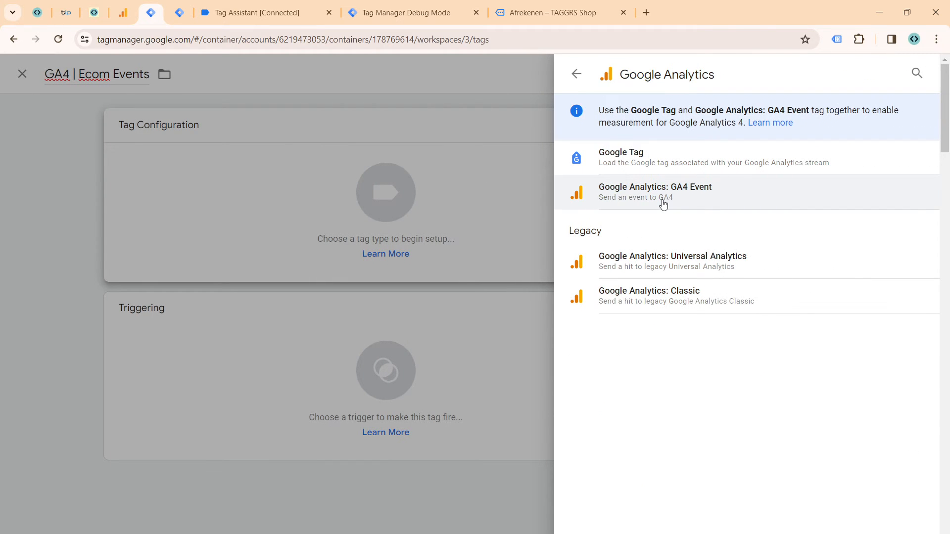
left_click(663, 205)
left_click(363, 254)
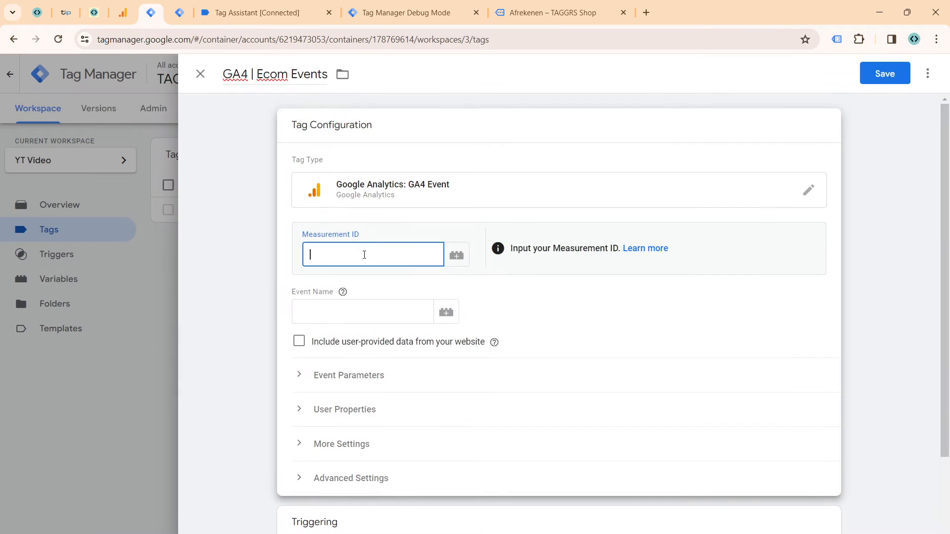
type("{{")
key("BackSpace")
key("BackSpace")
key("super+v")
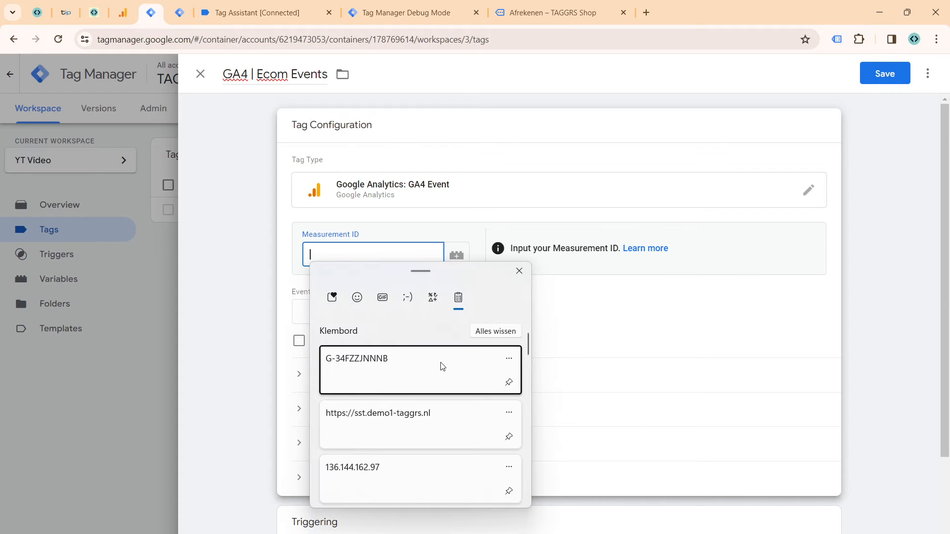
left_click(441, 367)
Step: Add a new trigger to the GA4 | Ecom Events tag and name it "ecom events"
left_click(370, 323)
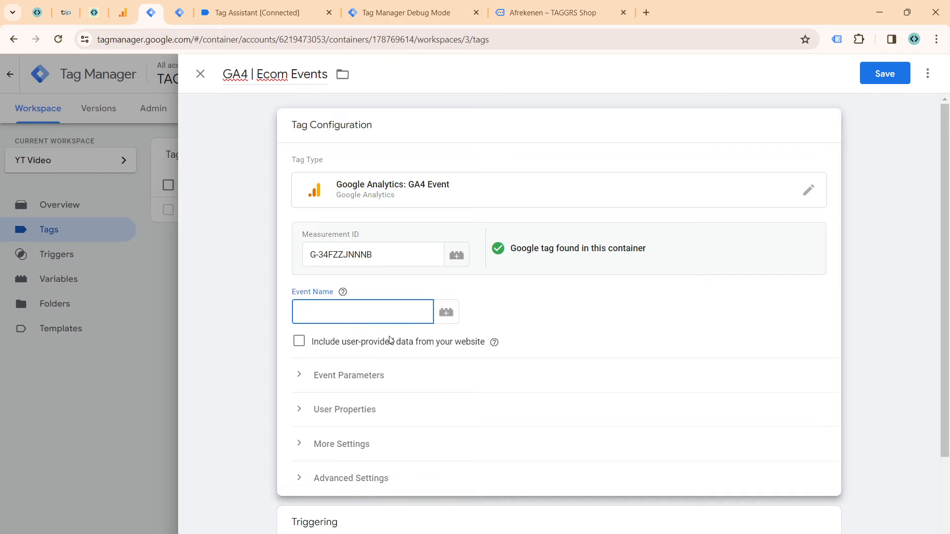
scroll(350, 344, "down", 3)
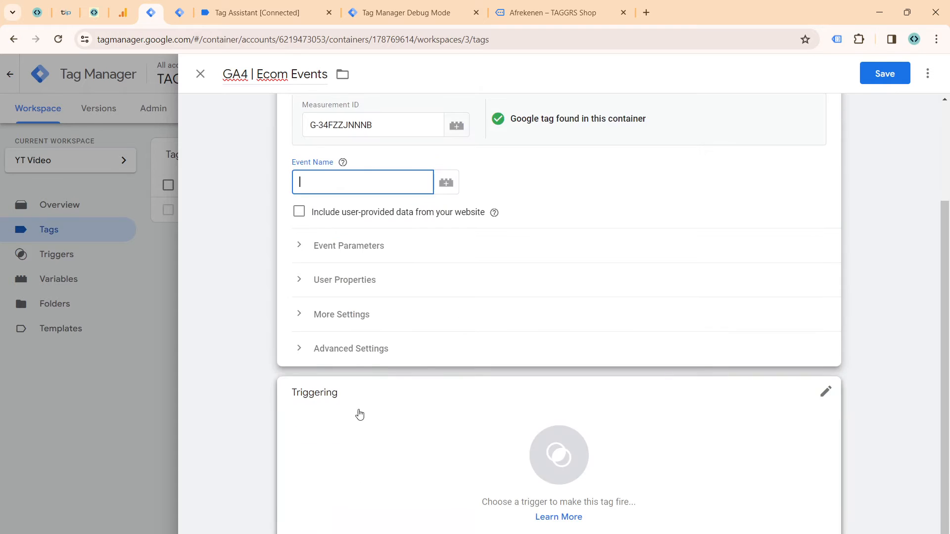
left_click(358, 414)
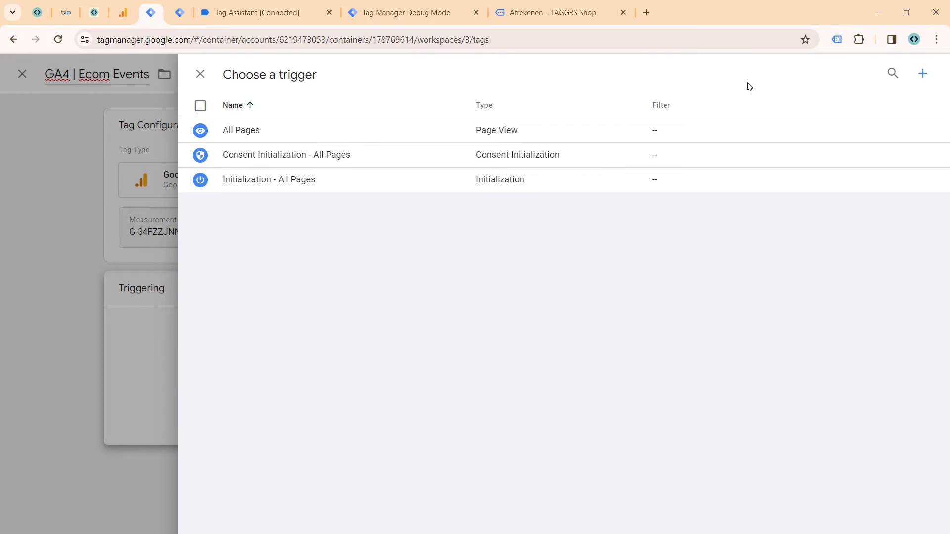
left_click(924, 74)
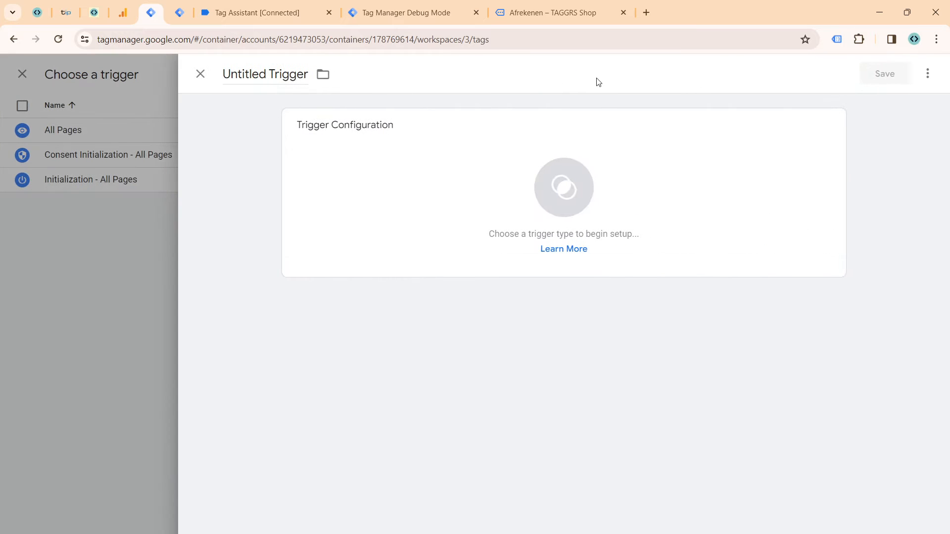
left_click(299, 81)
key("ctrl+a")
type("ecom even")
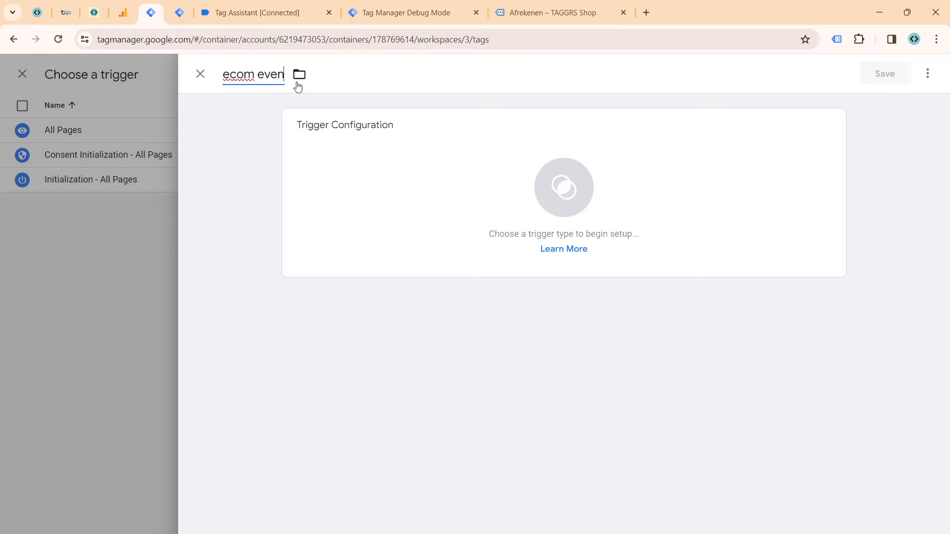
type("ts")
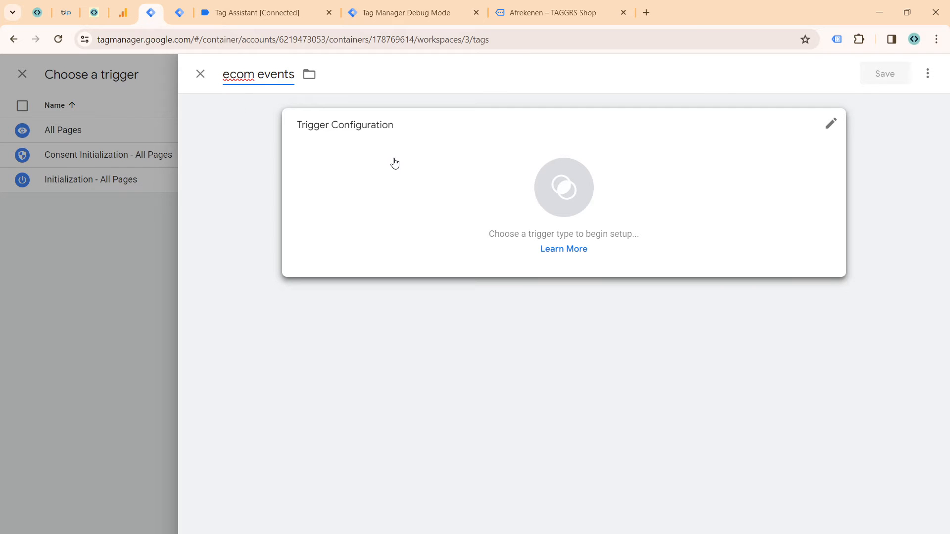
Step: Set the trigger type to Custom Event and enable regex matching for its event name
left_click(407, 165)
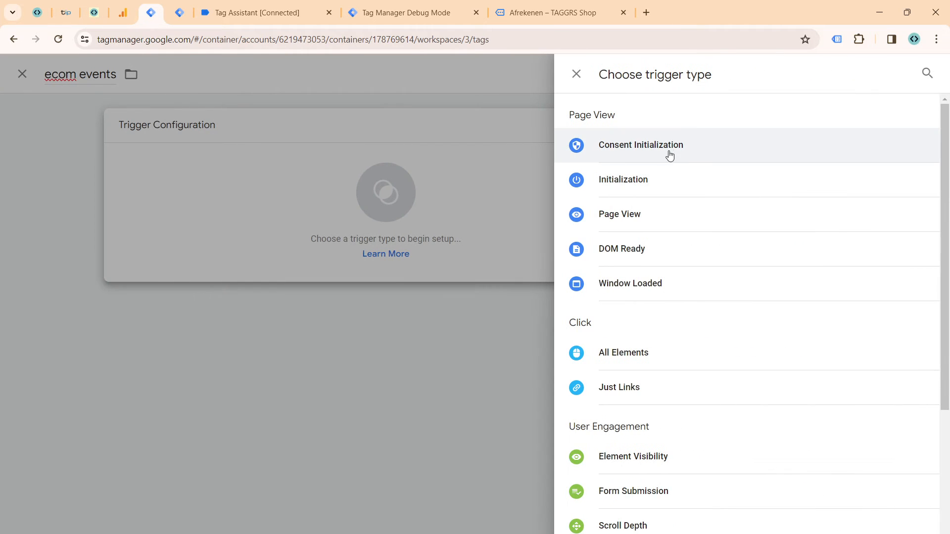
scroll(678, 346, "down", 4)
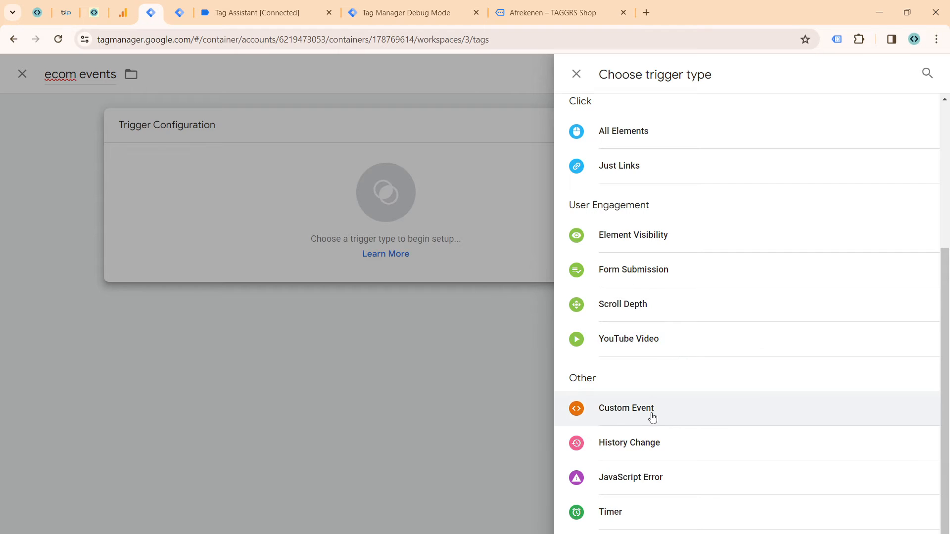
left_click(652, 418)
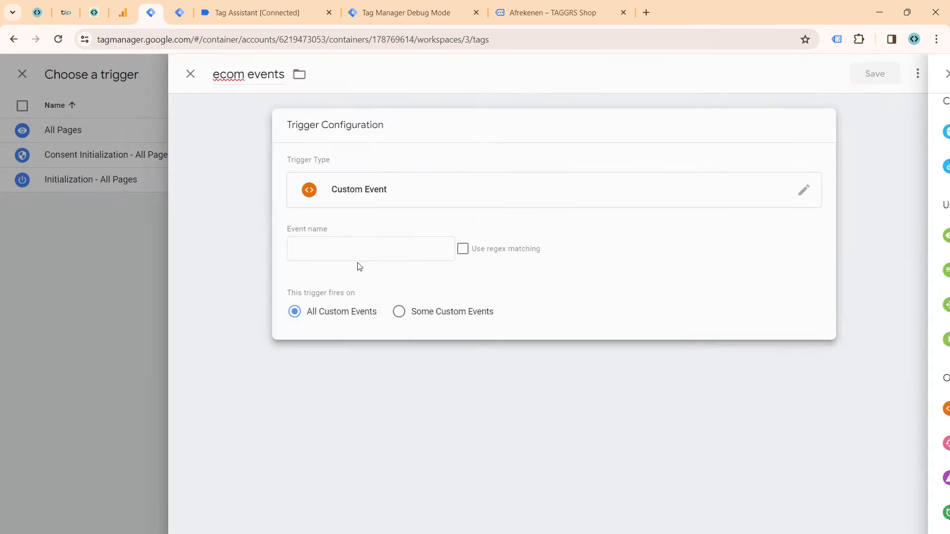
left_click(472, 248)
Step: Enter view_item_list|view_item|add_to_cart|begin_checkout|purchase as the trigger's event name and save the trigger
left_click(402, 255)
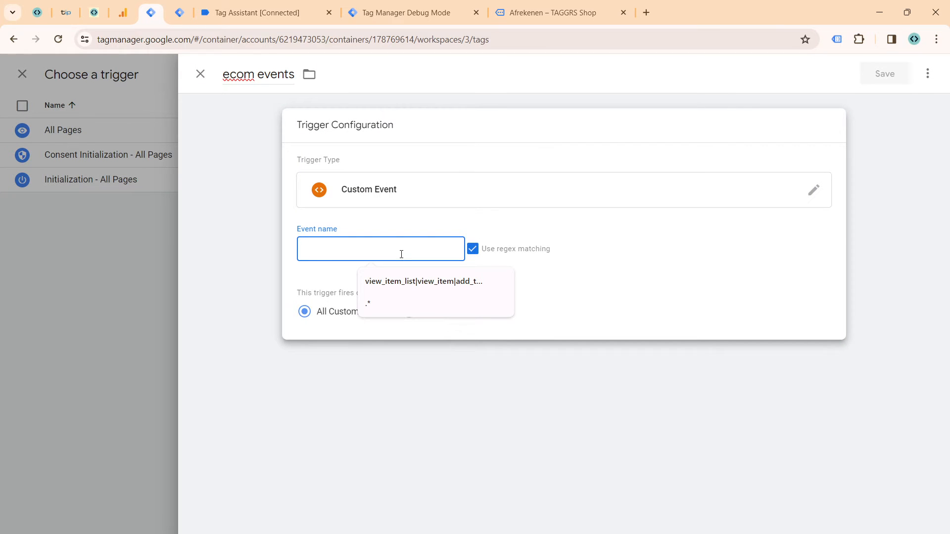
type("view")
key("Down")
key("Return")
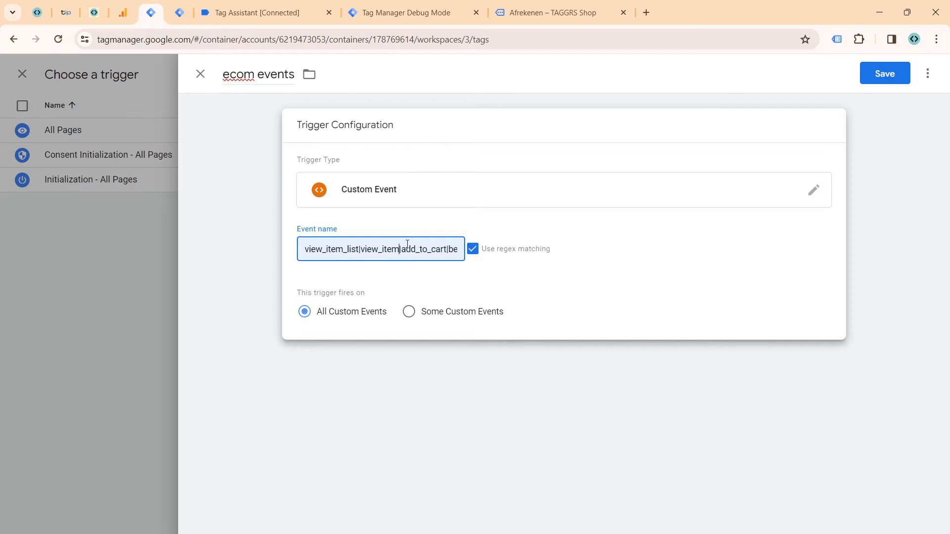
key("Right")
key("Right")
key("Right")
key("Right")
key("Right")
key("Right")
key("Right")
key("Right")
key("Right")
key("Right")
key("Right")
key("Right")
key("Right")
key("Right")
key("Right")
key("Right")
key("Right")
key("Right")
key("Right")
key("Right")
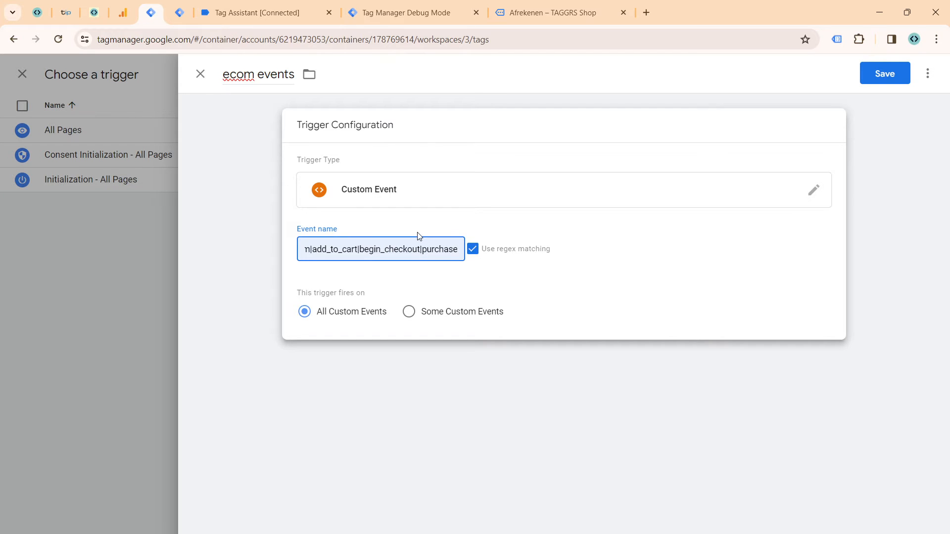
left_click(884, 75)
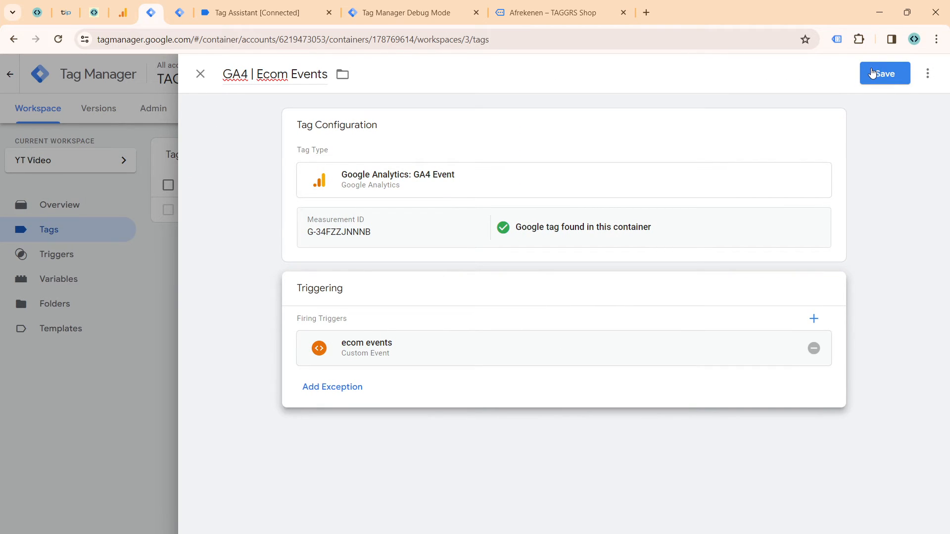
Step: Set the event name of the GA4 | Ecom Events tag to the built-in {{Event}} variable
left_click(793, 257)
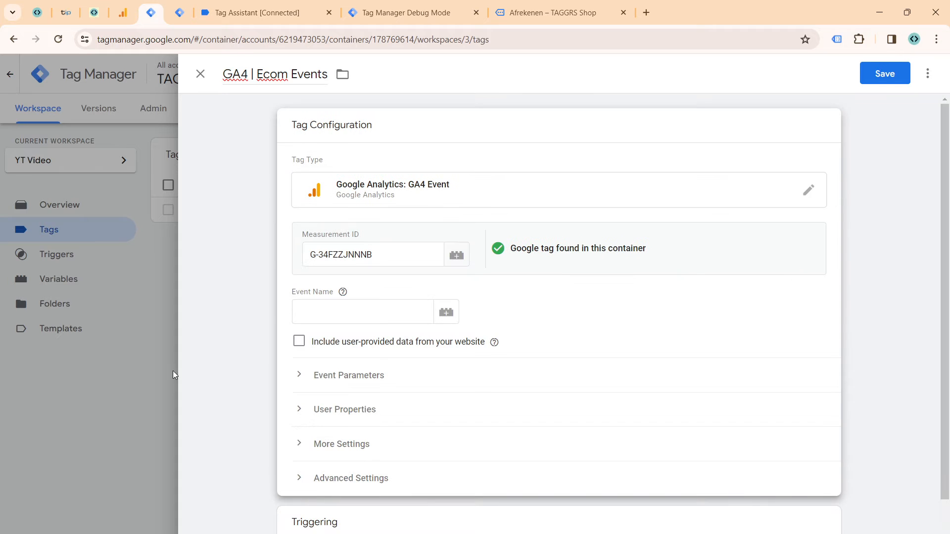
left_click(315, 316)
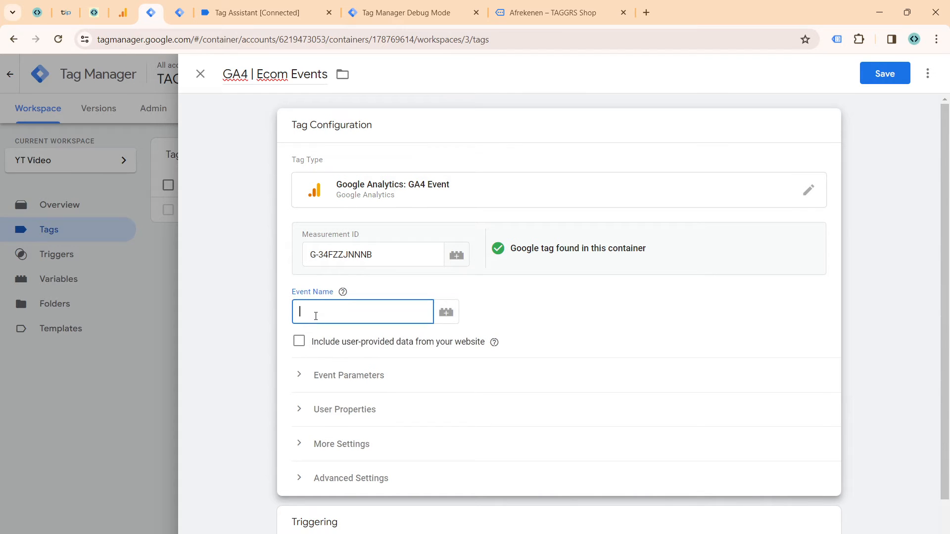
type("{{Eve")
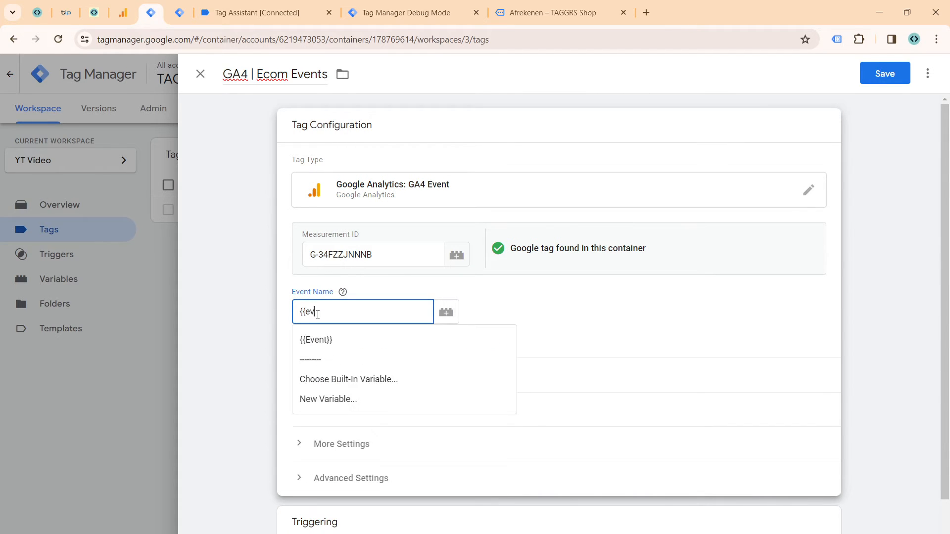
left_click(320, 338)
Step: Enable sending ecommerce data in the tag's additional settings, with Data Layer as the data source
scroll(377, 295, "down", 2)
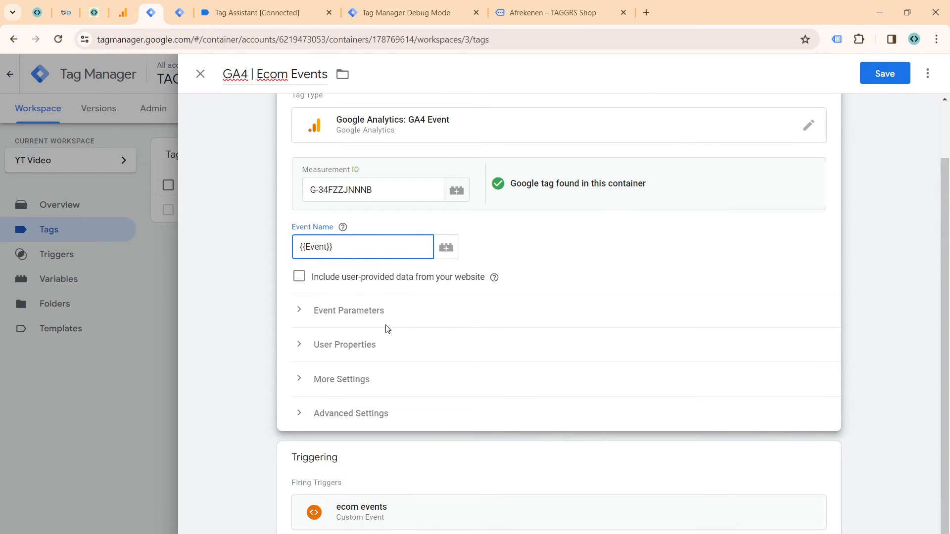
left_click(392, 324)
scroll(395, 333, "down", 3)
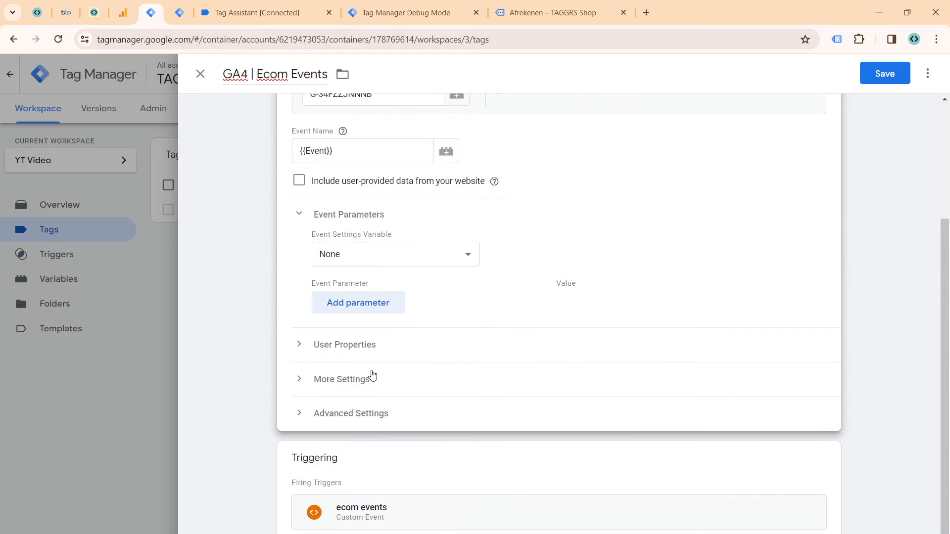
left_click(372, 356)
scroll(372, 356, "down", 1)
left_click(361, 383)
scroll(384, 352, "down", 1)
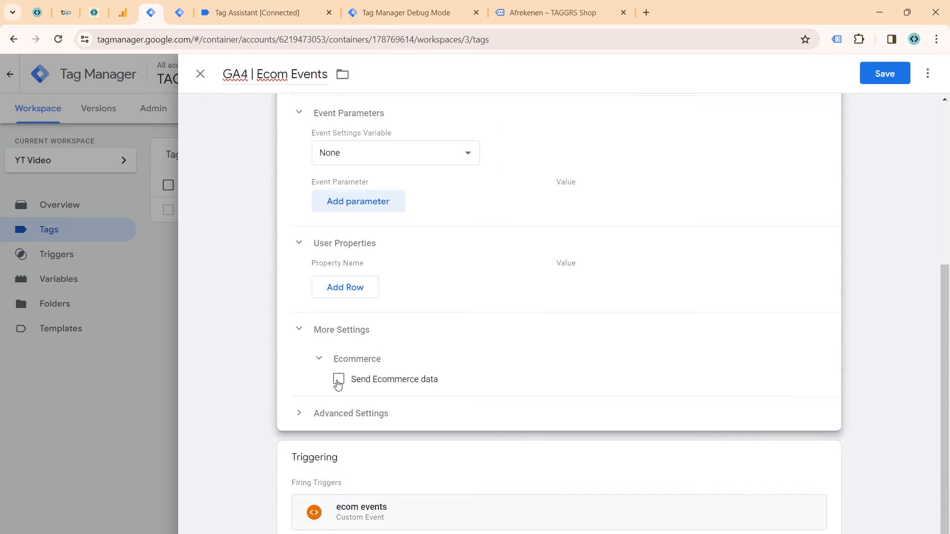
left_click(338, 380)
left_click(340, 427)
left_click(340, 435)
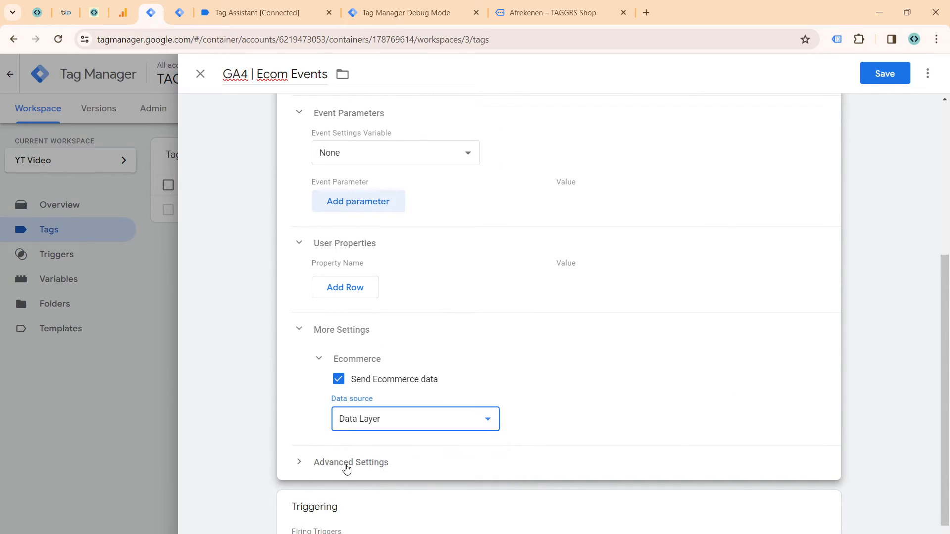
Step: Look over the tag's advanced settings and save the GA4 | Ecom Events tag
left_click(346, 464)
scroll(348, 443, "down", 4)
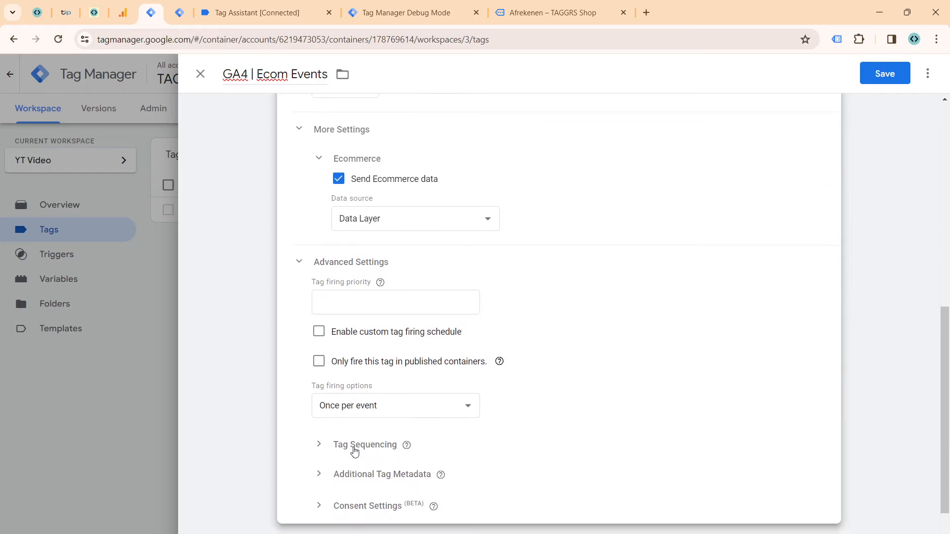
scroll(355, 450, "up", 1)
scroll(591, 342, "up", 8)
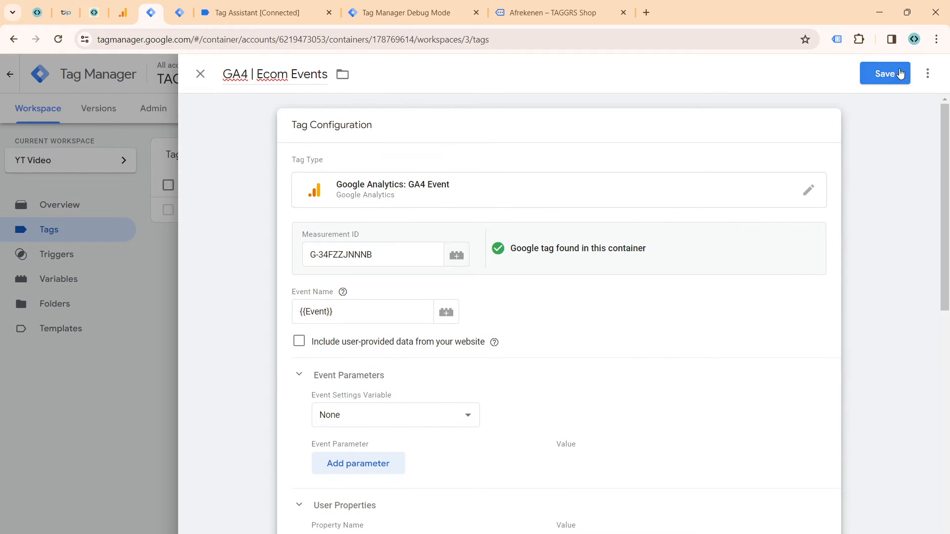
left_click(901, 74)
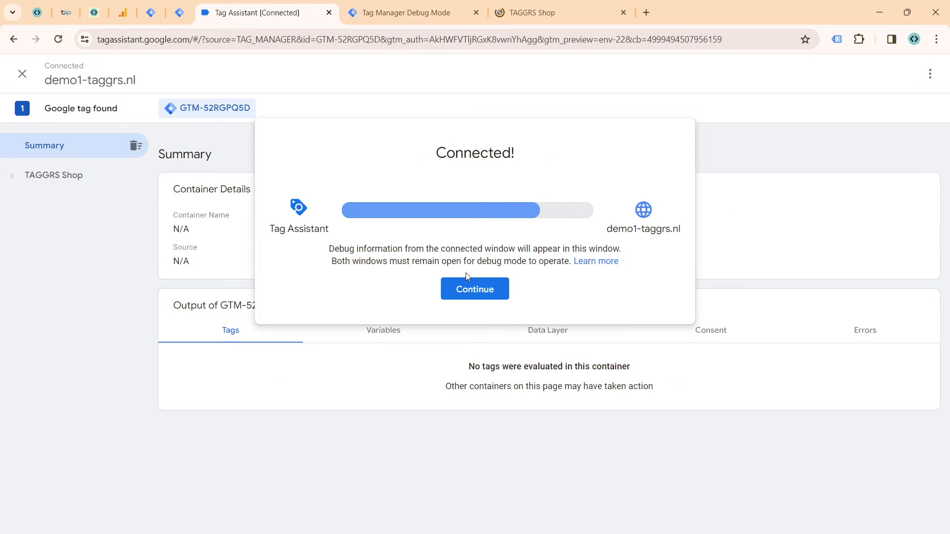
Step: Continue into the connected Tag Assistant session and open the product listing page of the TAGGRS Shop
left_click(467, 291)
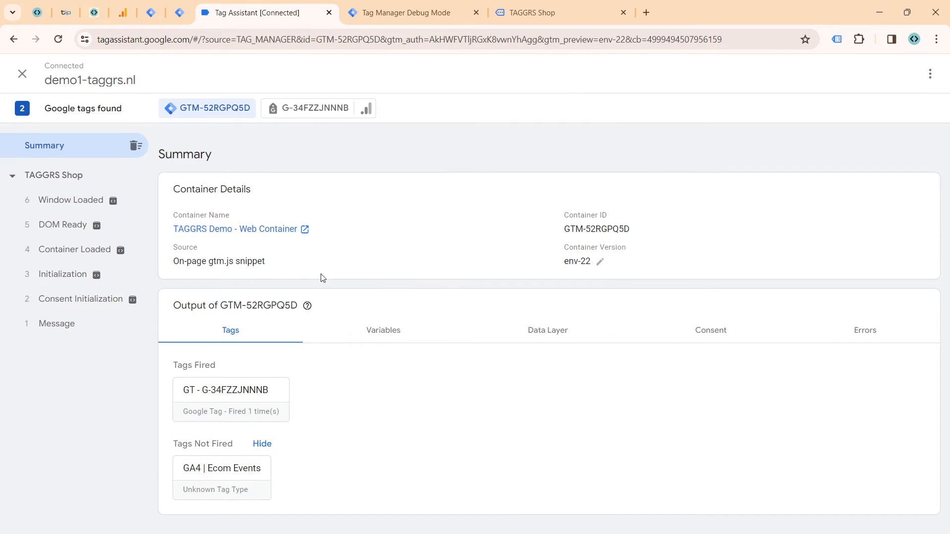
left_click(526, 11)
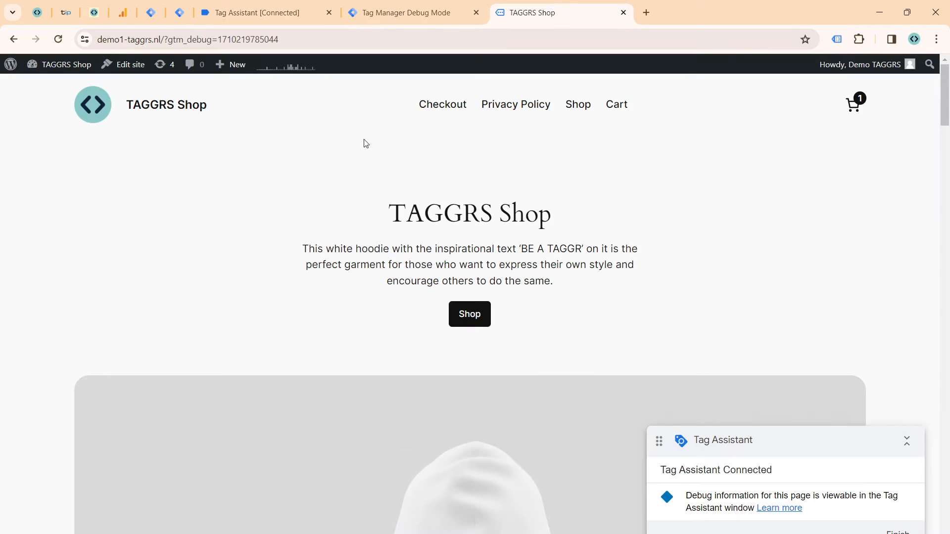
left_click(476, 322)
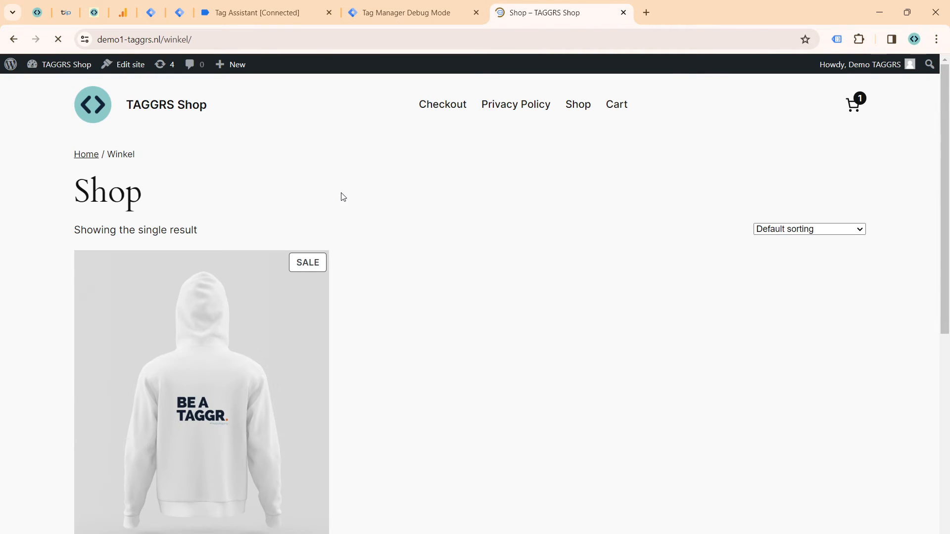
scroll(274, 342, "down", 3)
scroll(274, 118, "up", 2)
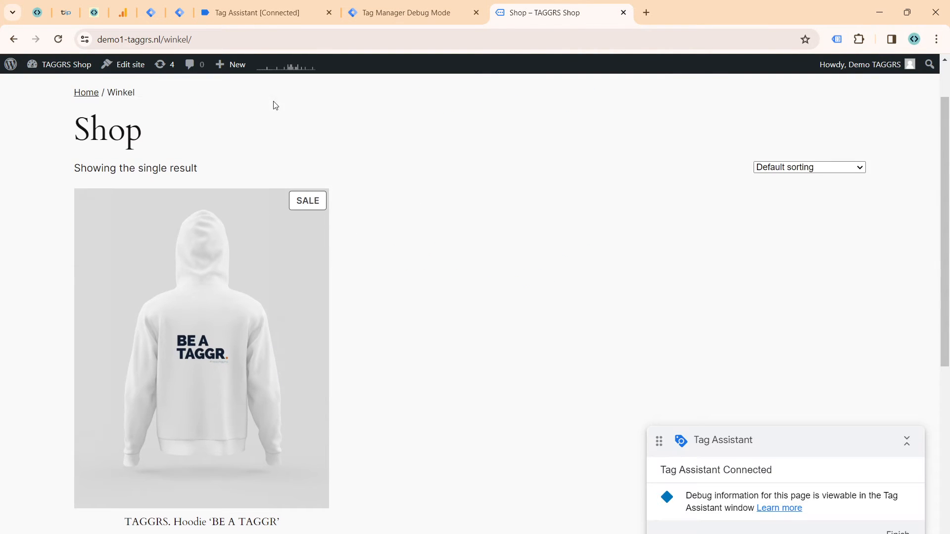
Step: In Tag Assistant, check the view_item_list event for the GA4 | Ecom Events tag's firing details and the hit sent by G-34FZZJNNNB
left_click(258, 12)
left_click(57, 250)
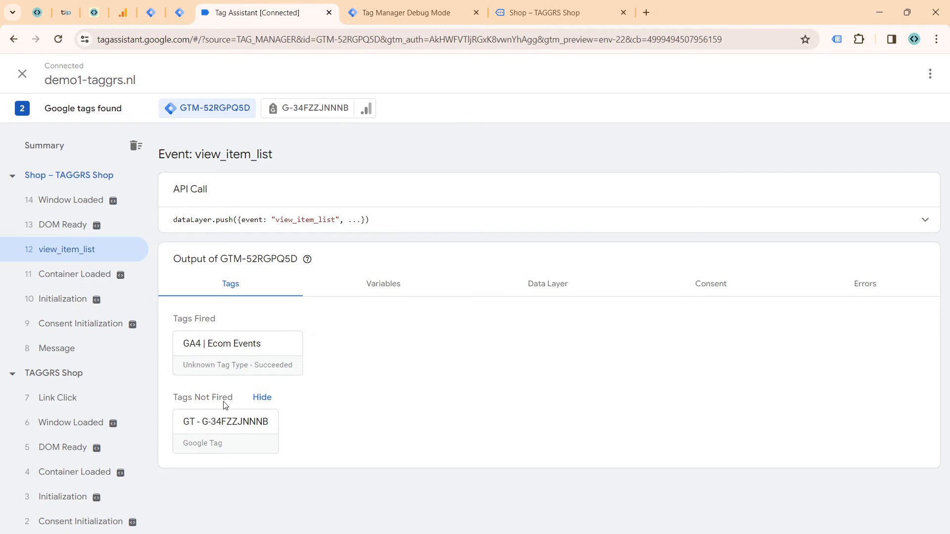
left_click(233, 358)
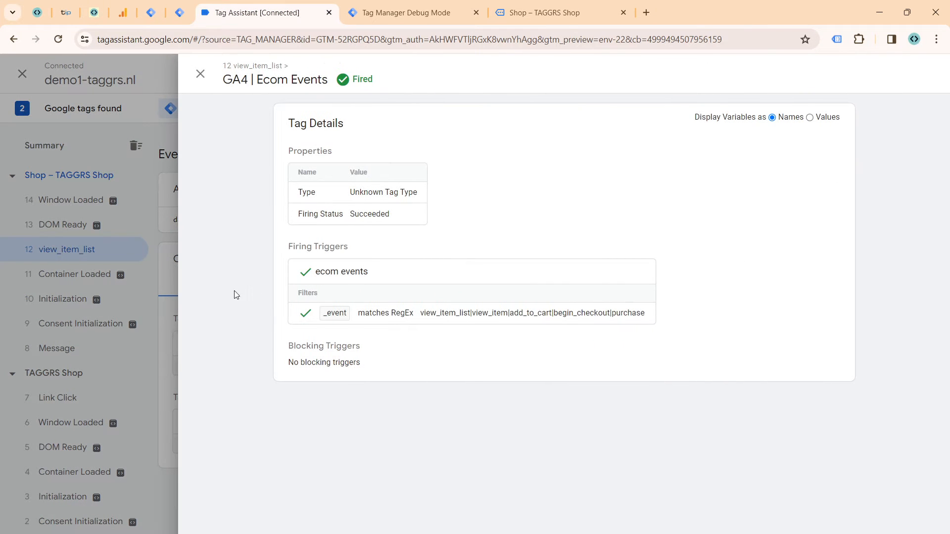
left_click(152, 295)
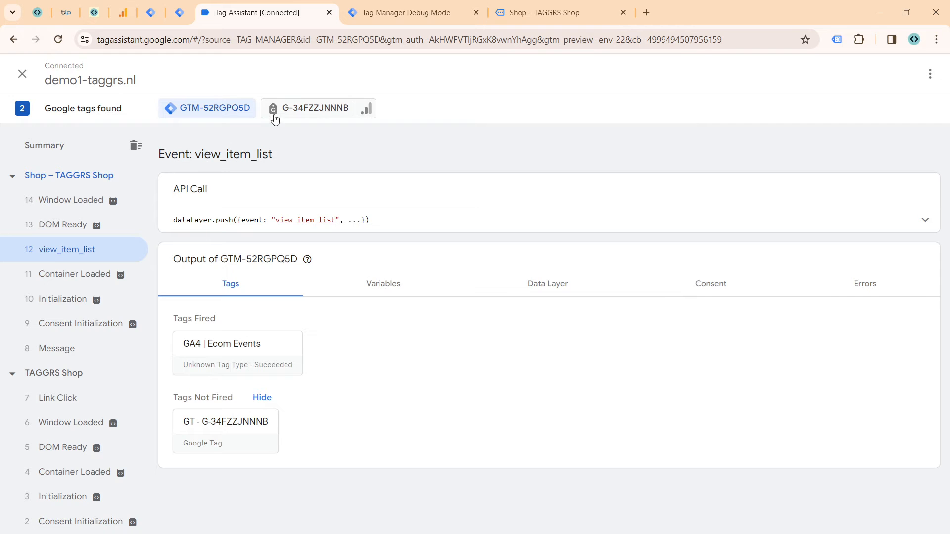
left_click(274, 119)
left_click(76, 255)
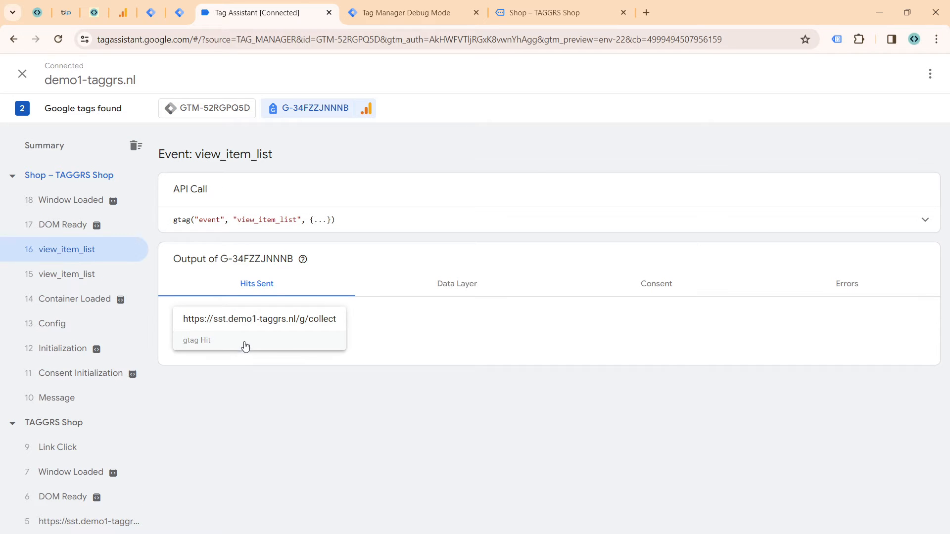
Step: In the server container's debug mode, inspect the request and event data of the incoming view_item_list event, including its items
left_click(411, 14)
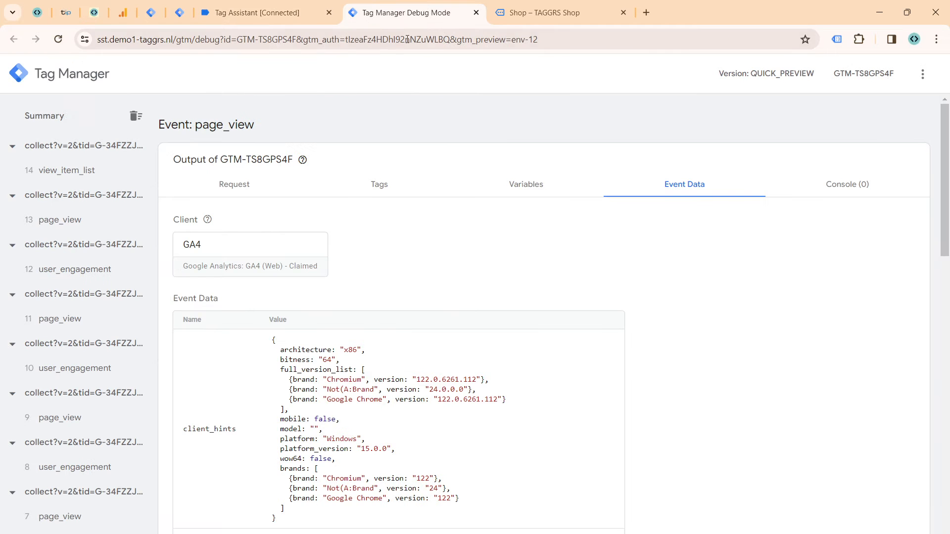
left_click(97, 174)
left_click(265, 193)
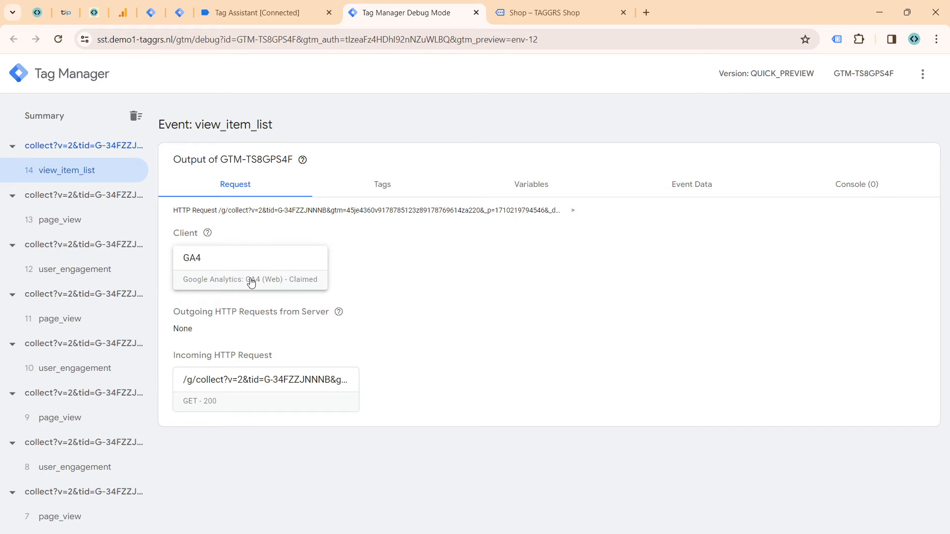
left_click(679, 184)
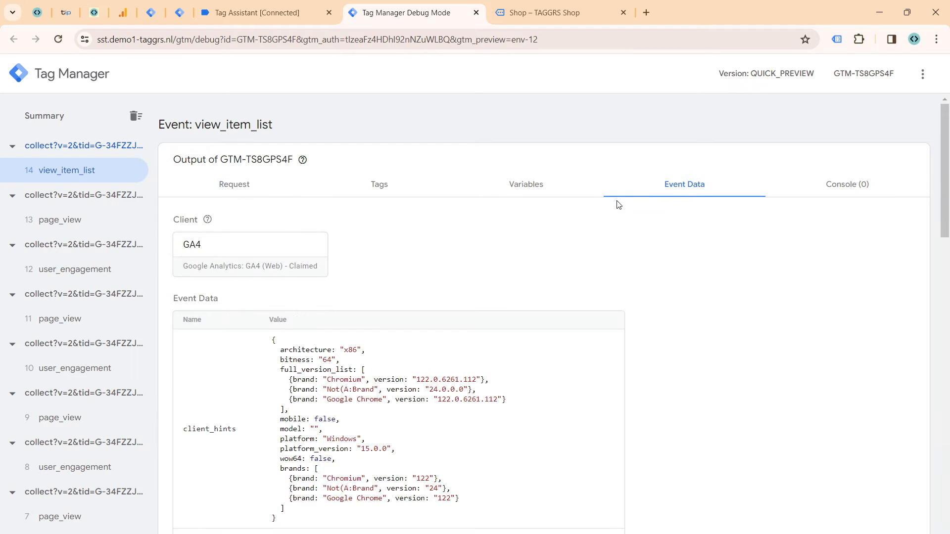
scroll(368, 263, "down", 4)
scroll(368, 264, "down", 6)
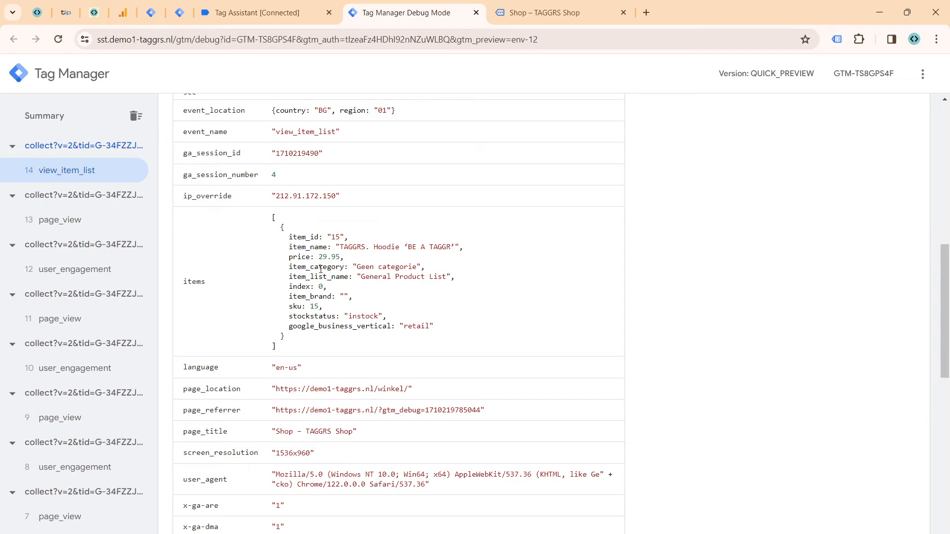
Step: Examine the rest of the view_item_list event data, from currency and items down to the consent state in x-sst-system_properties
scroll(289, 239, "up", 6)
scroll(288, 279, "down", 5)
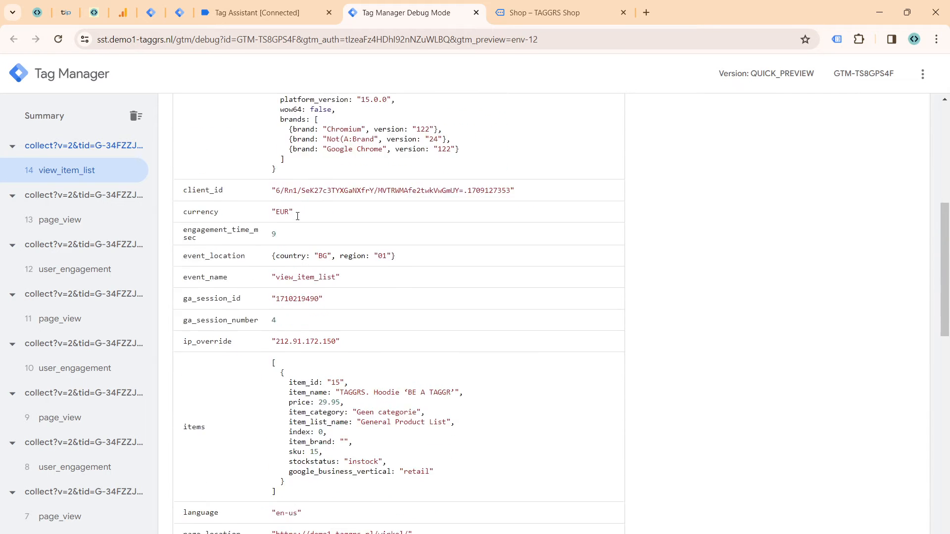
scroll(288, 279, "down", 2)
left_click_drag(295, 286, 293, 196)
scroll(301, 213, "down", 2)
scroll(302, 216, "down", 1)
scroll(296, 252, "down", 1)
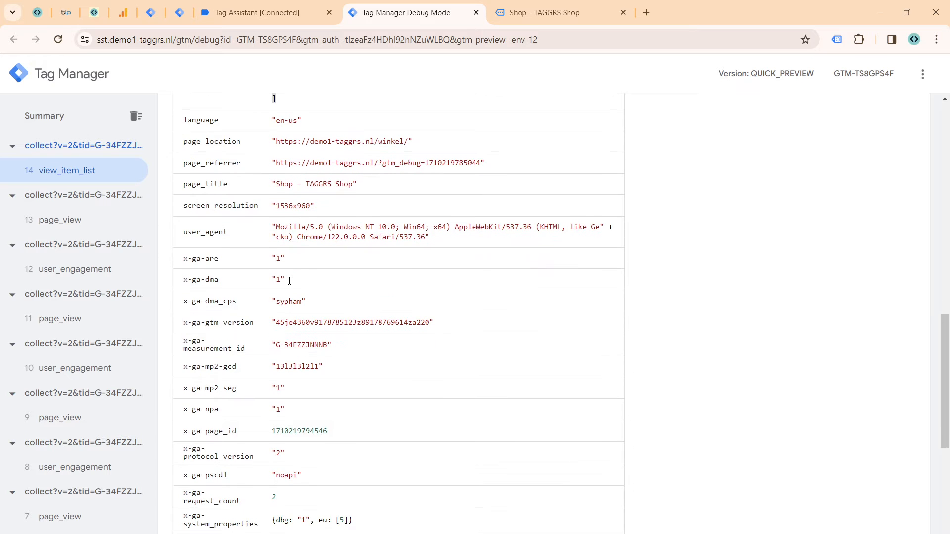
scroll(295, 267, "down", 3)
scroll(321, 192, "down", 3)
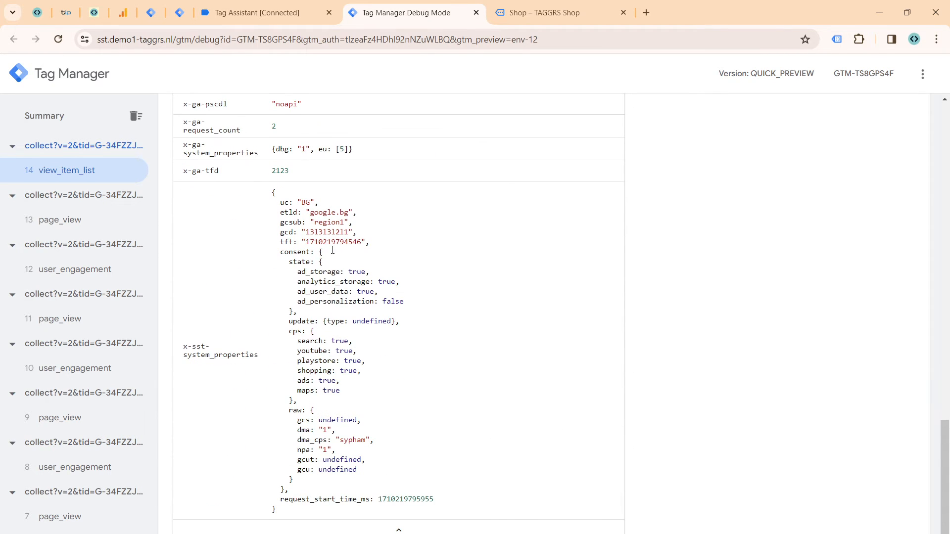
scroll(373, 312, "up", 12)
scroll(373, 312, "up", 6)
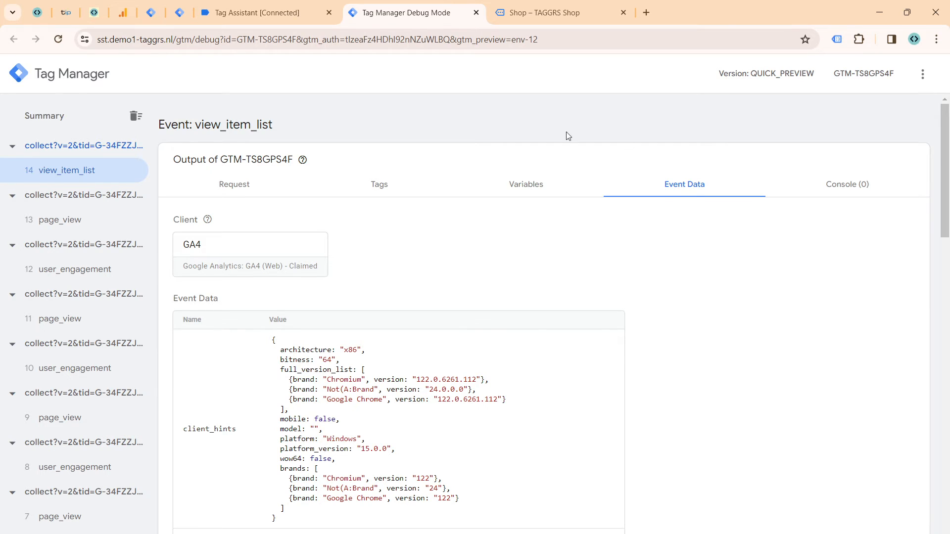
Step: Switch to the TAGGRS Shop page and add another TAGGRS. Hoodie 'BE A TAGGR' to the cart
left_click(569, 14)
scroll(315, 291, "down", 5)
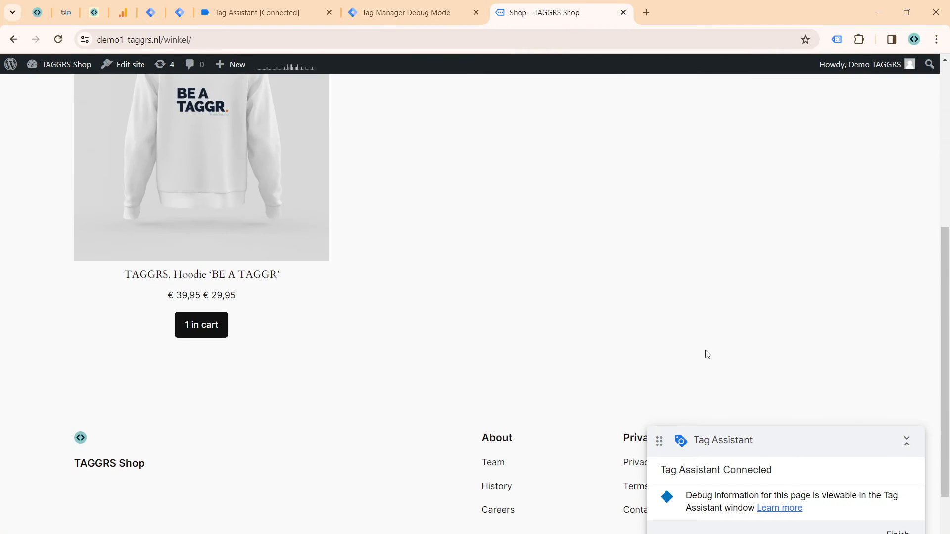
scroll(708, 354, "down", 1)
left_click(218, 267)
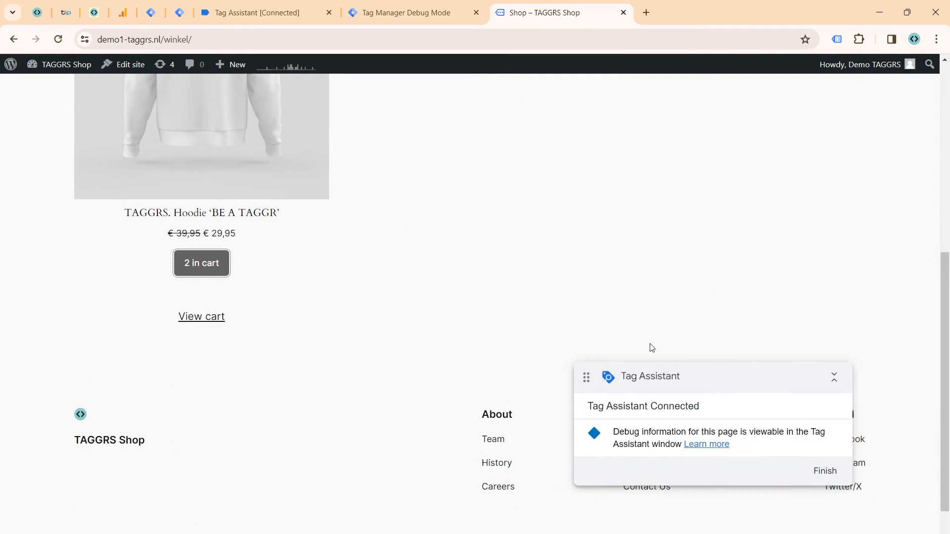
Step: Open the shopping cart, dismiss its quantity notice and proceed to checkout
scroll(895, 146, "up", 6)
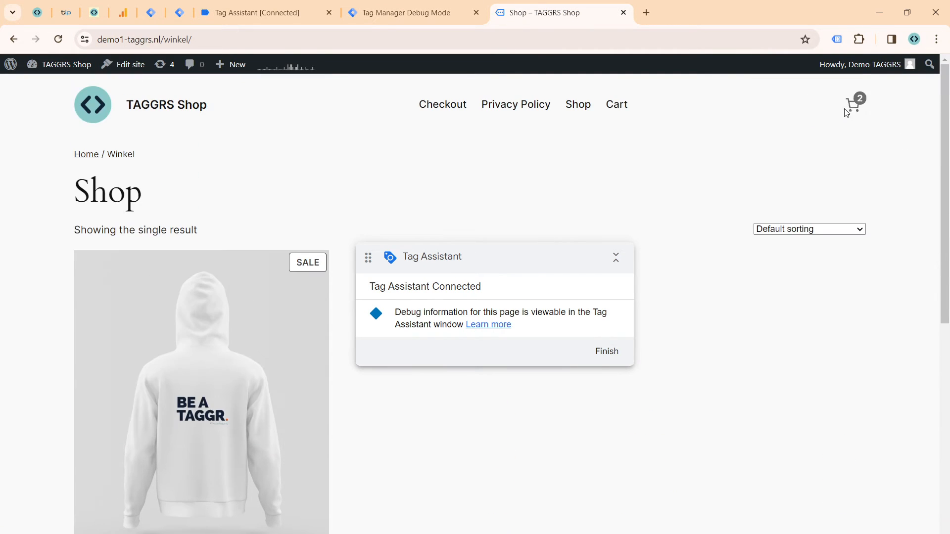
left_click(852, 106)
left_click_drag(560, 263, 495, 228)
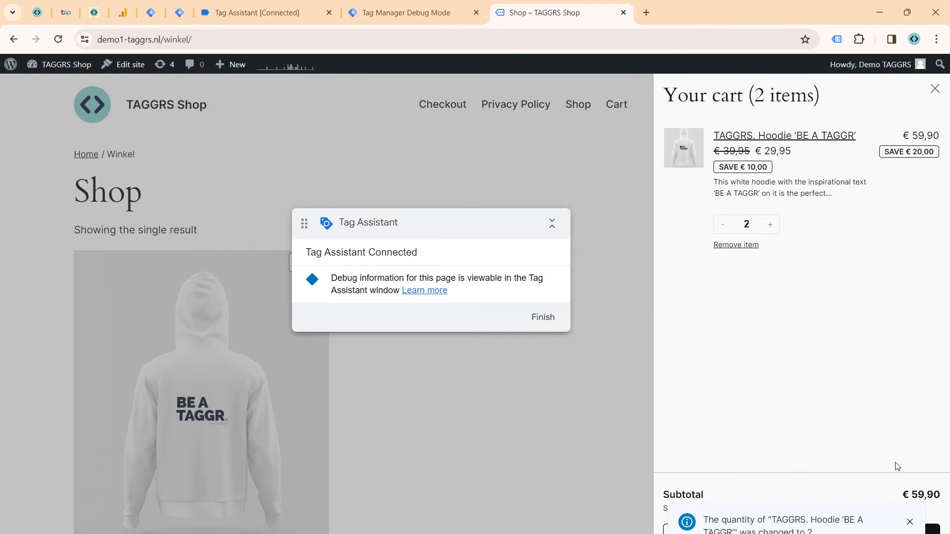
left_click(910, 522)
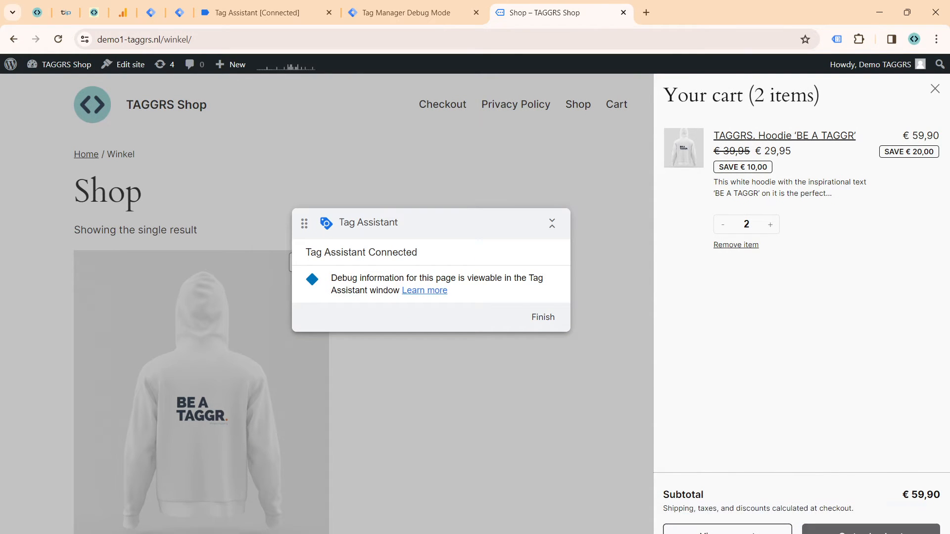
left_click(871, 530)
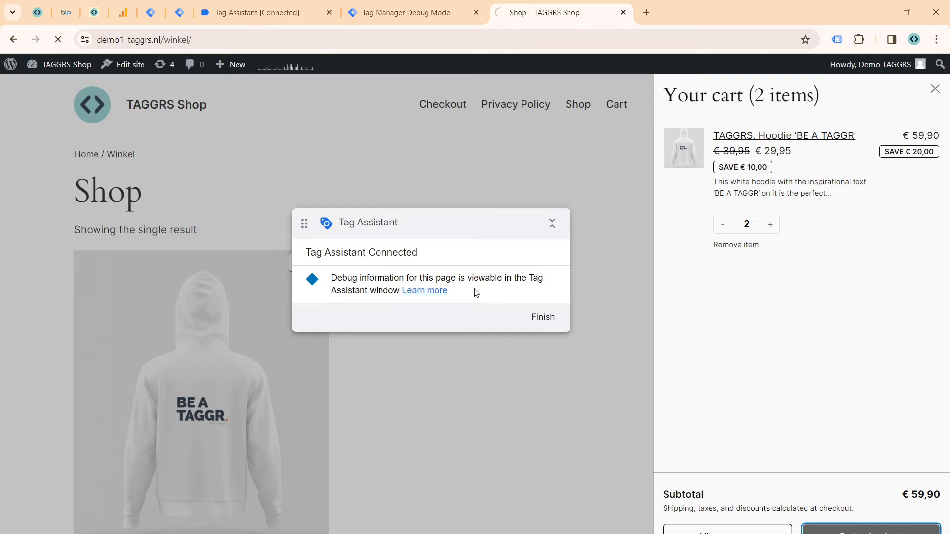
Step: Enter the customer's first name, last name and street address in the billing address form, leaving the apartment field empty
scroll(198, 307, "down", 1)
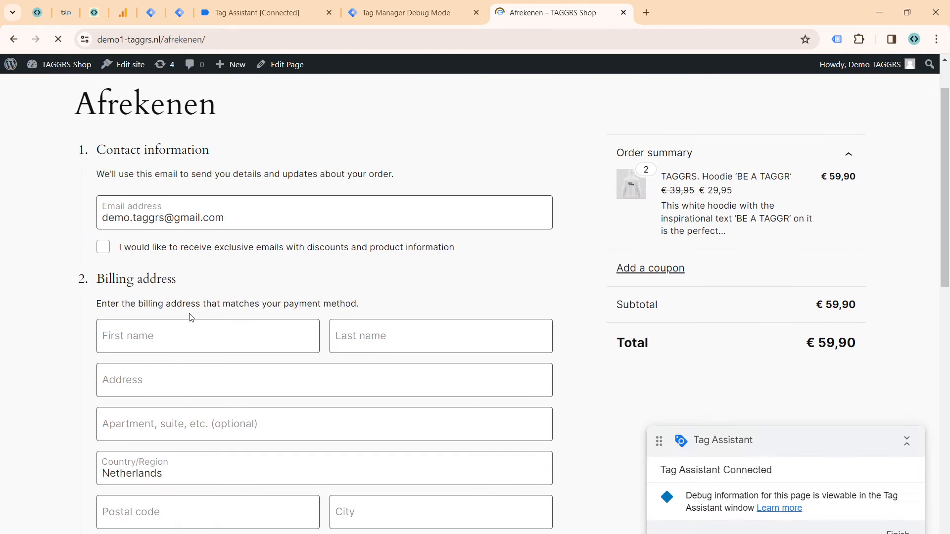
left_click(188, 329)
key("Tab")
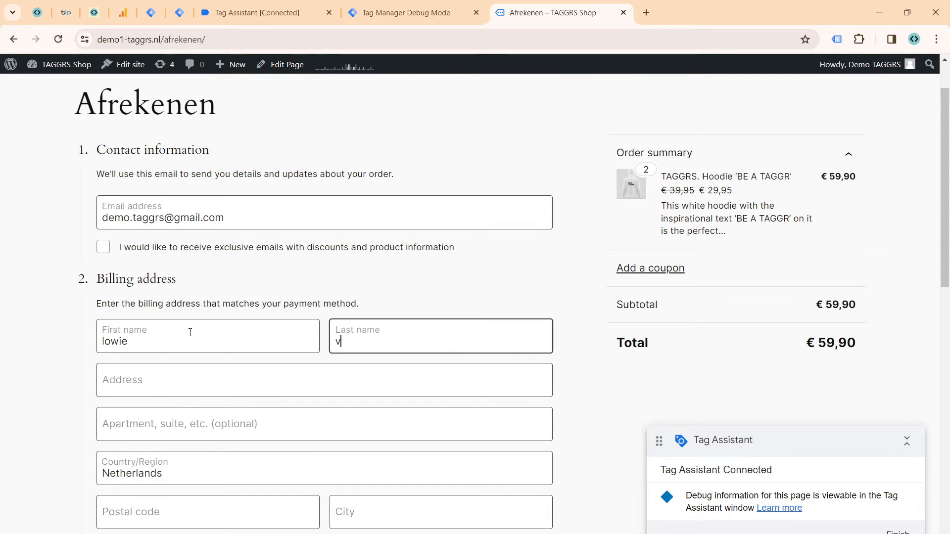
key("Tab")
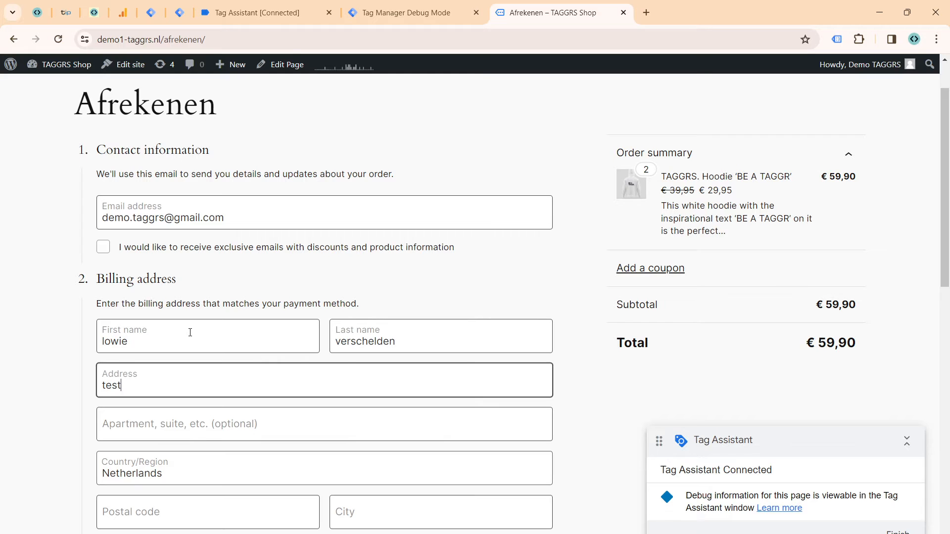
type("test address")
key("Tab")
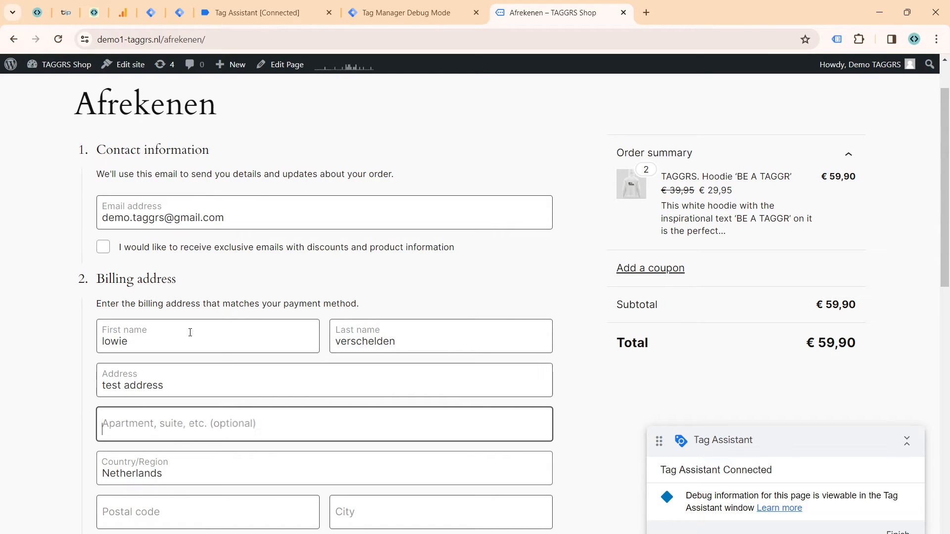
key("Tab")
key("Tab")
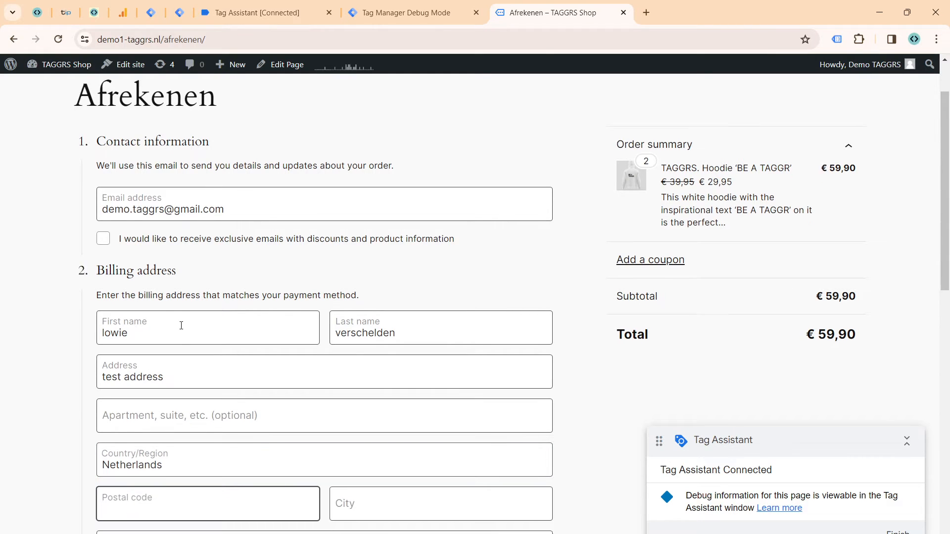
Step: Set the billing country to Belgium and fill in the postal code and city, leaving the phone field empty
scroll(182, 327, "down", 5)
left_click(244, 215)
type("bel")
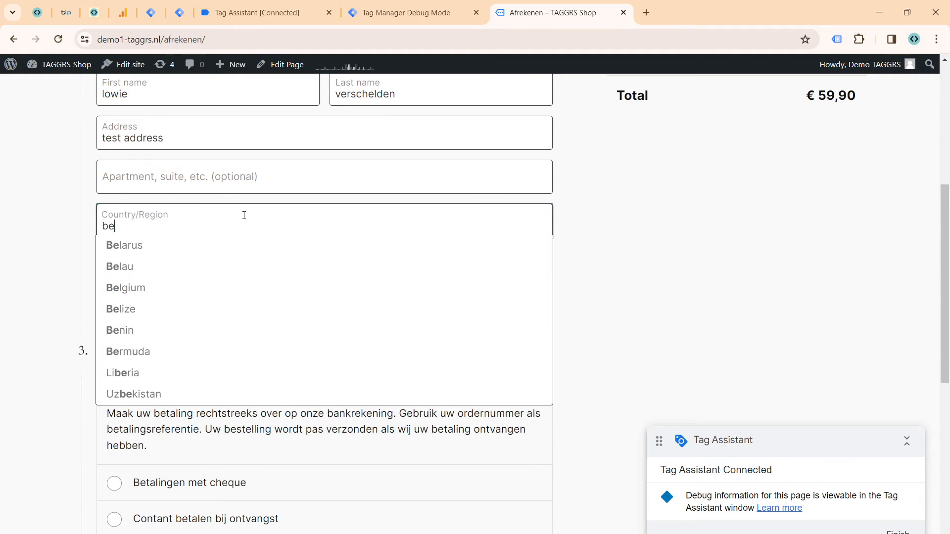
left_click(206, 285)
left_click(202, 278)
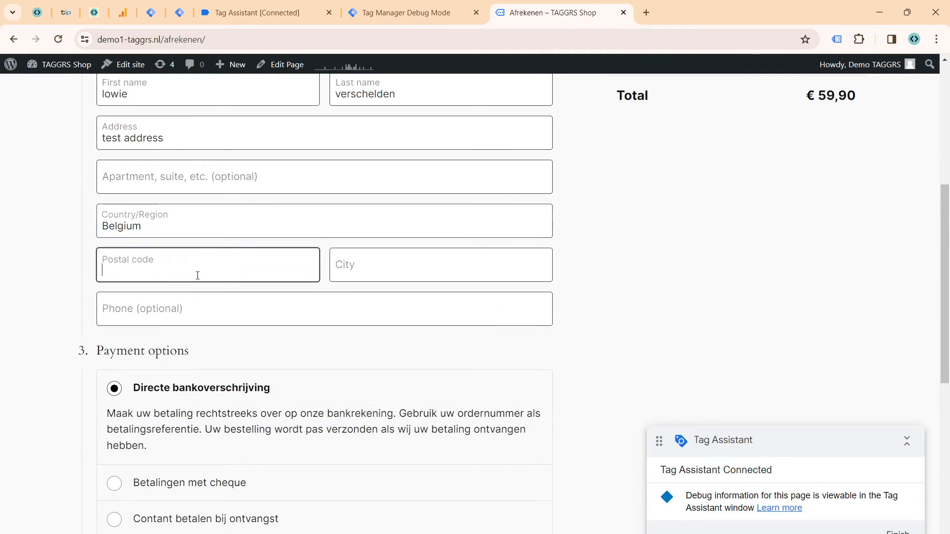
type("9000")
key("Tab")
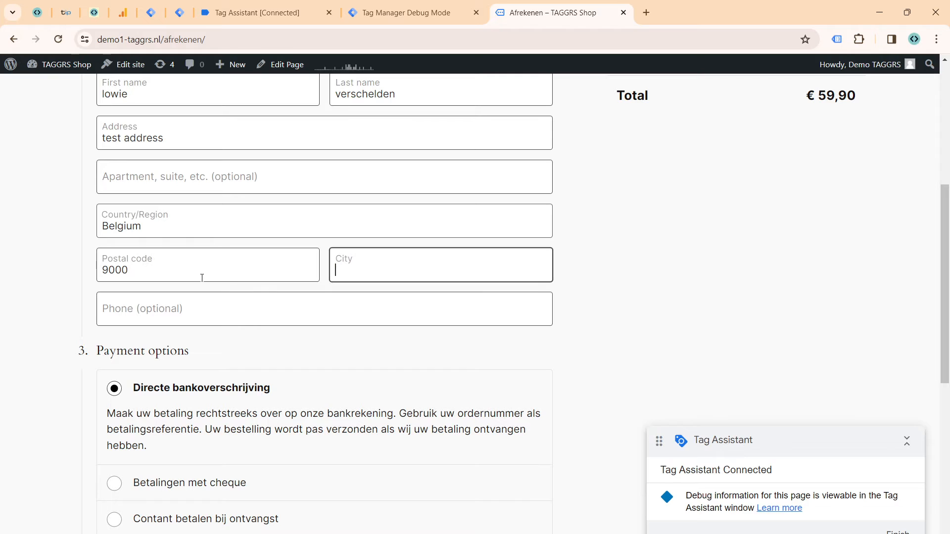
type("Gent")
key("Tab")
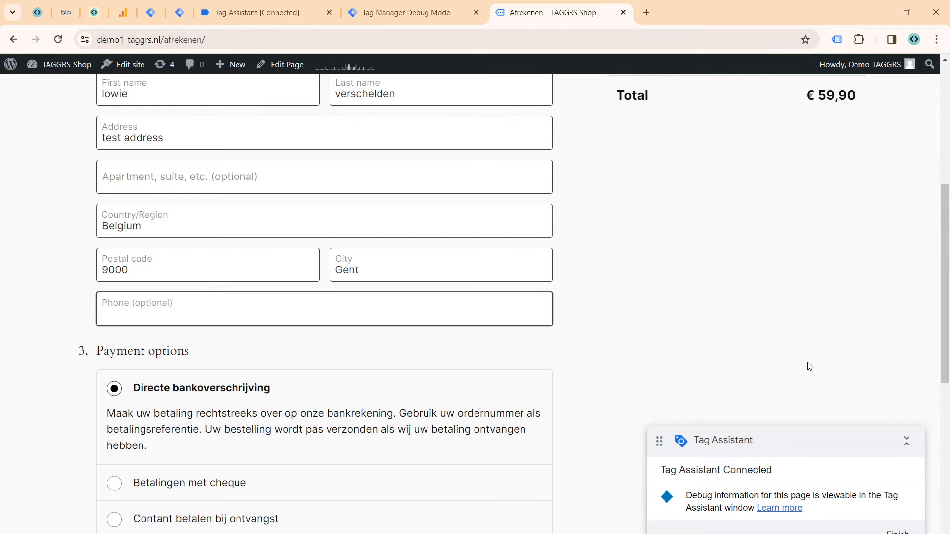
Step: Choose Contant betalen bij ontvangst as the payment option, place the order and dismiss the browser's offer to save the address
scroll(630, 297, "down", 4)
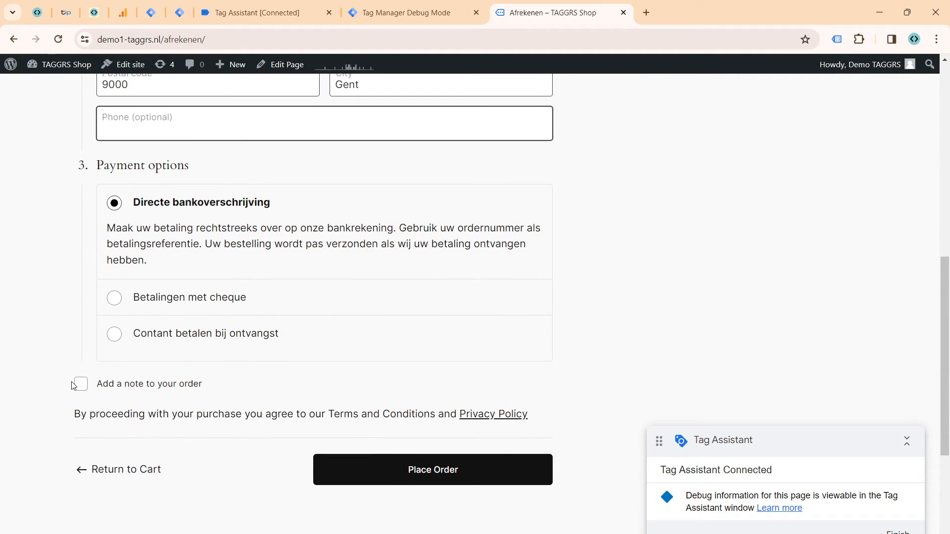
left_click(115, 337)
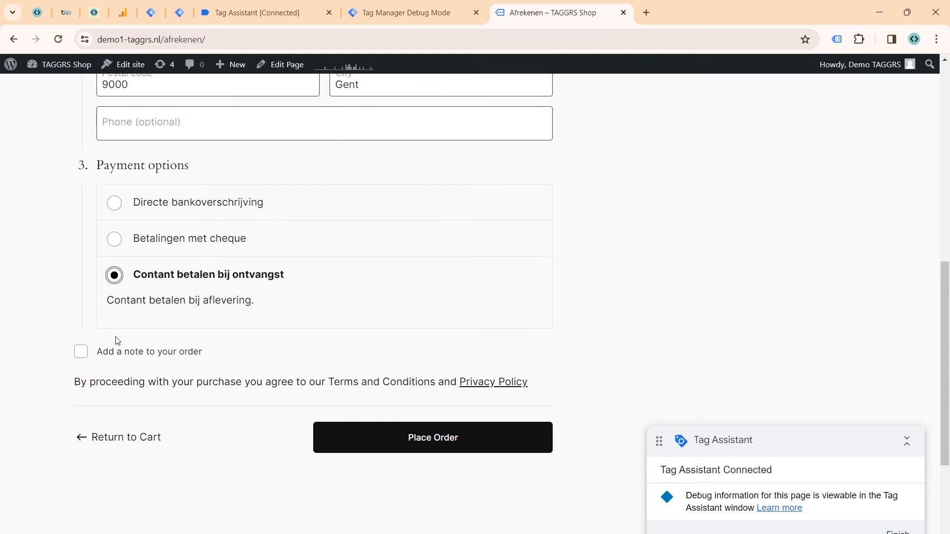
left_click(444, 451)
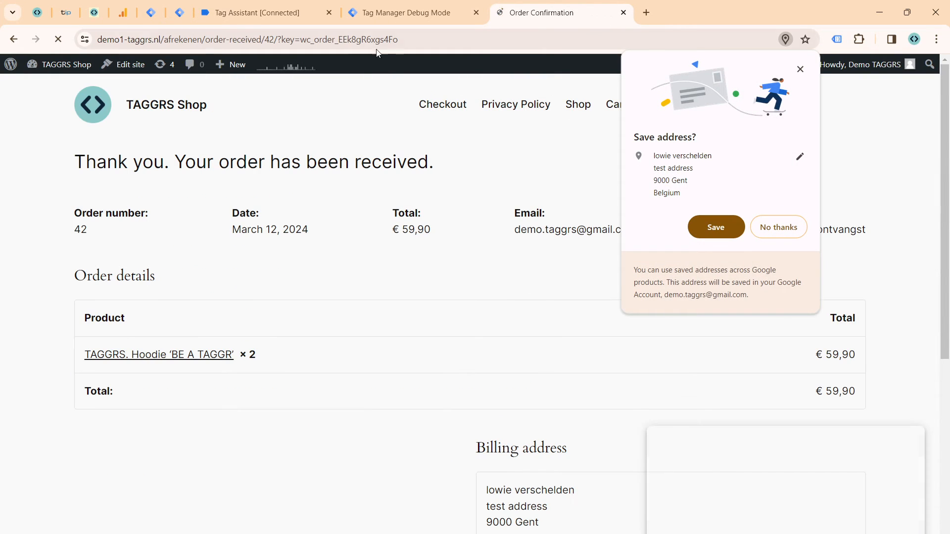
left_click(801, 69)
Step: In the server container's debug mode, check the request and tags of the incoming purchase event
left_click(406, 12)
left_click(67, 182)
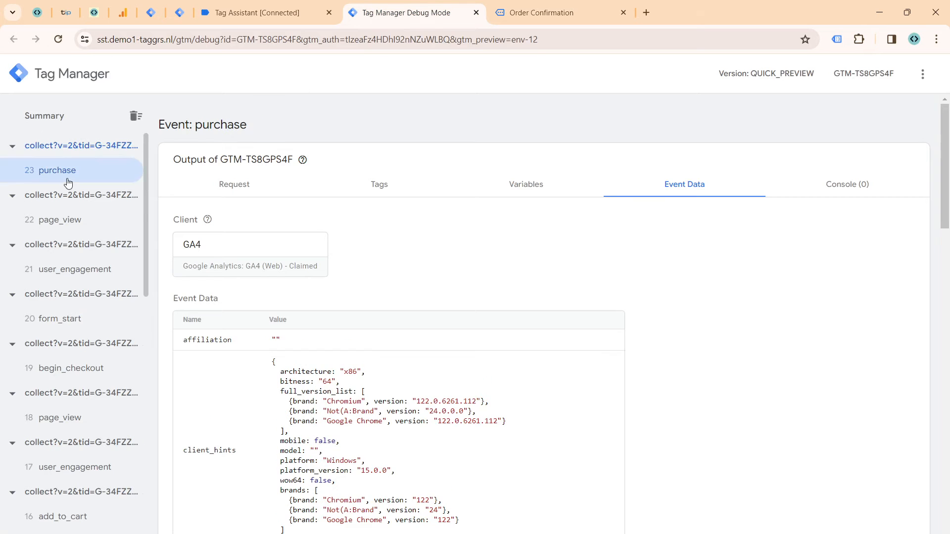
left_click(241, 187)
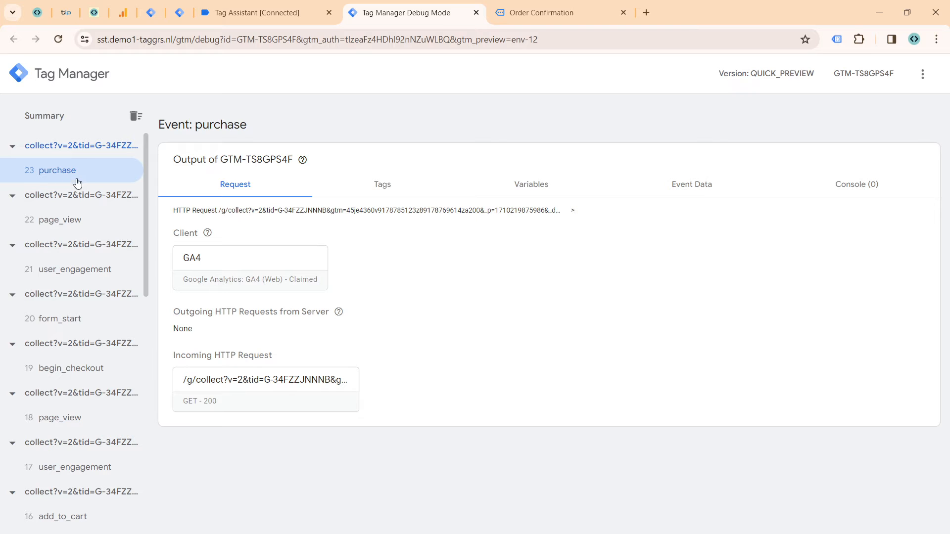
left_click(384, 179)
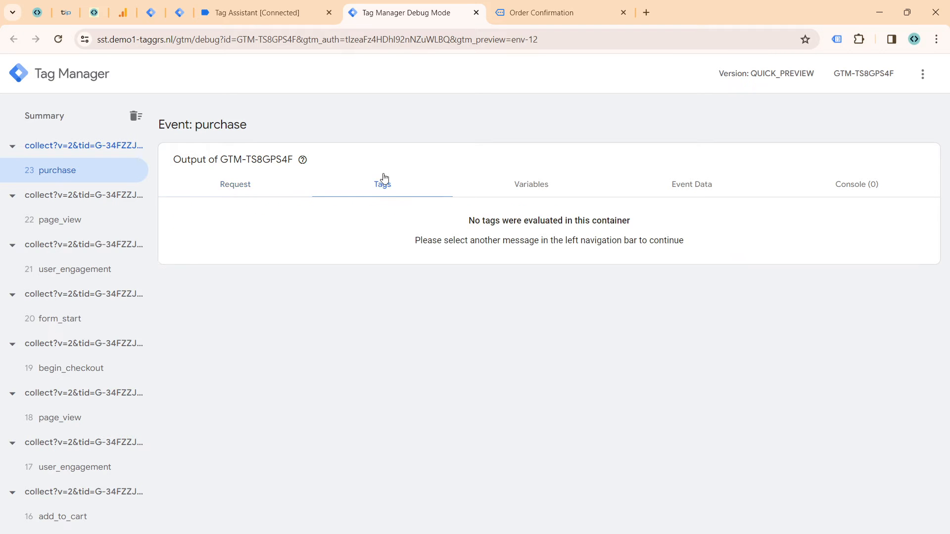
Step: In Tag Assistant, open the purchase event for container GTM-52RGPQ5D, check its fired tags and expand the API call
left_click(151, 12)
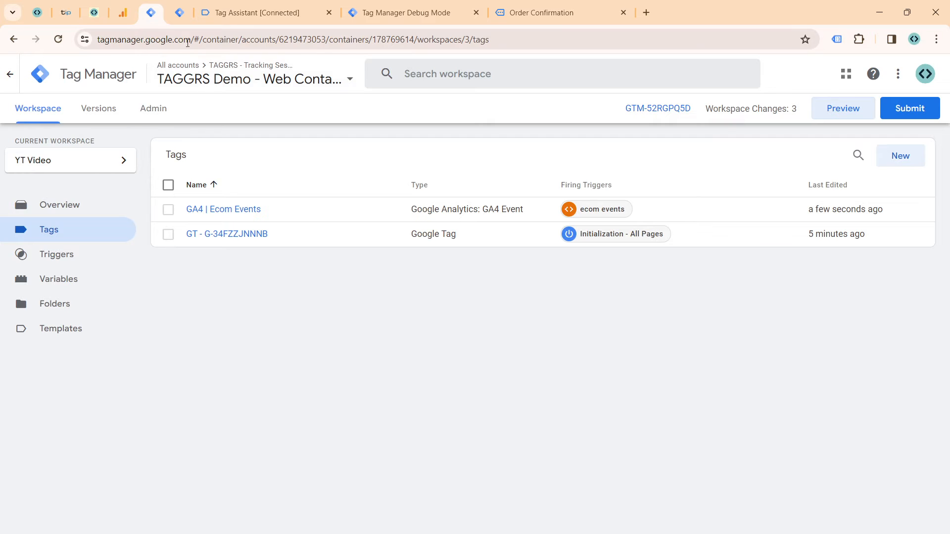
left_click(212, 20)
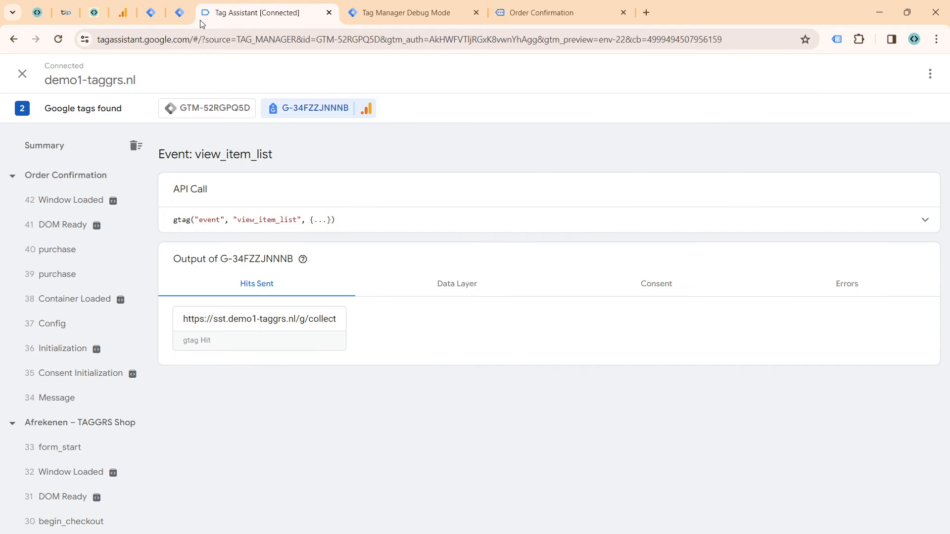
left_click(115, 257)
left_click(205, 109)
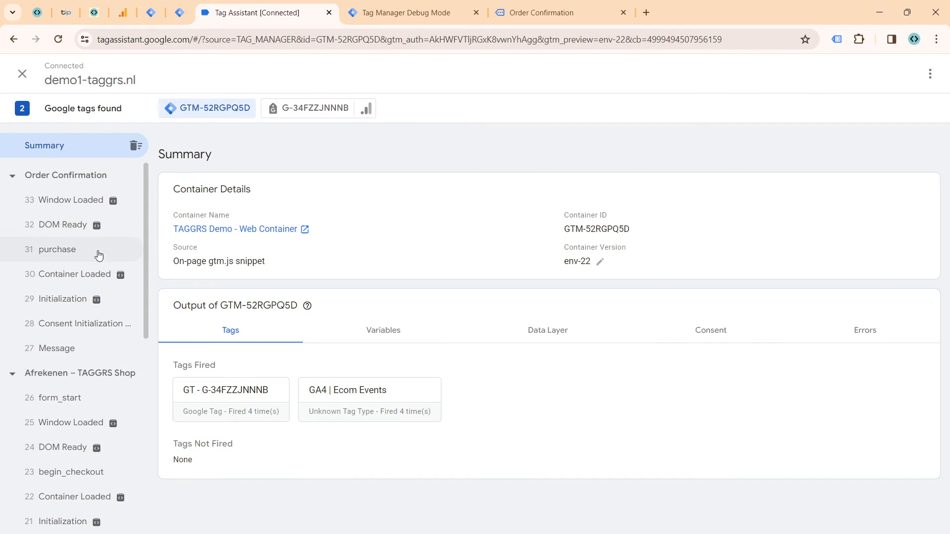
left_click(94, 251)
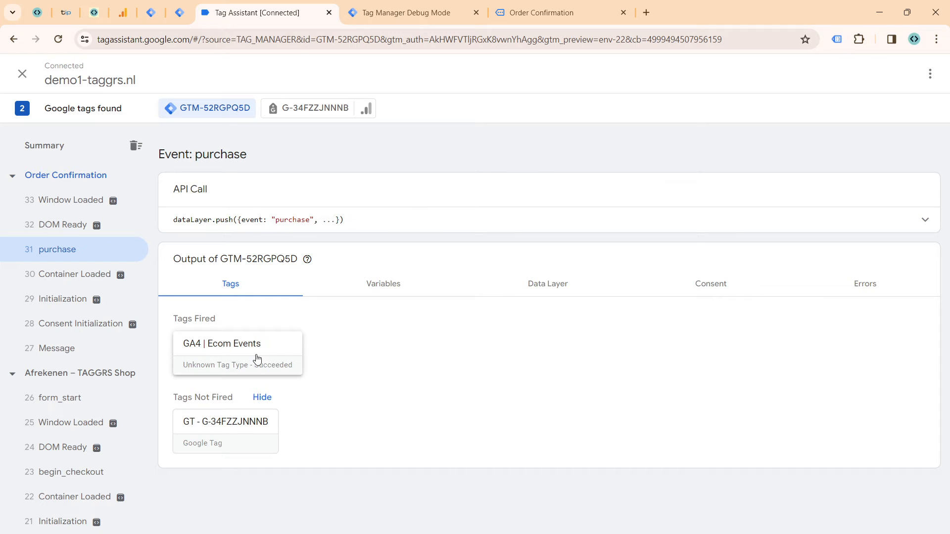
left_click_drag(256, 355, 342, 317)
left_click(414, 227)
Step: Examine the purchase event's data layer push, including the order totals and the customer's billing fields with their hashed values
scroll(260, 269, "down", 7)
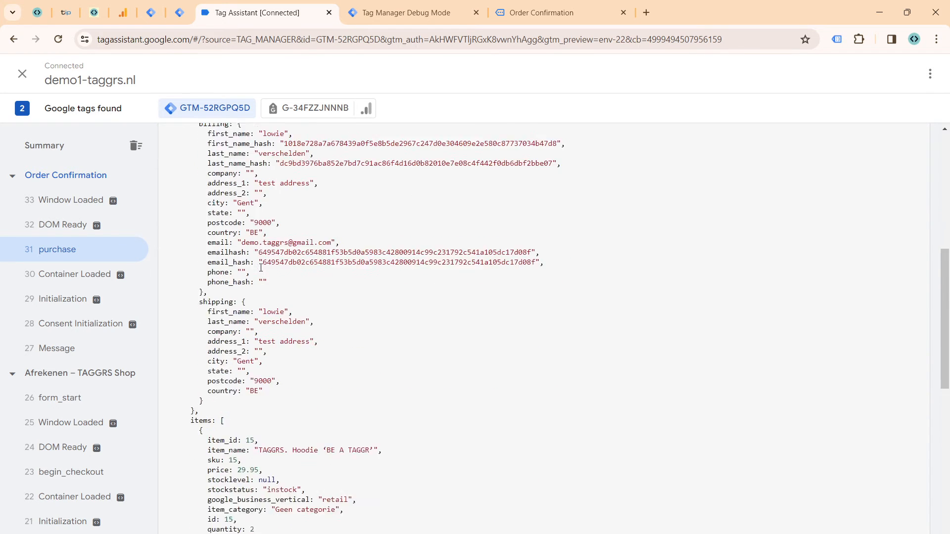
scroll(261, 267, "up", 2)
triple_click(209, 240)
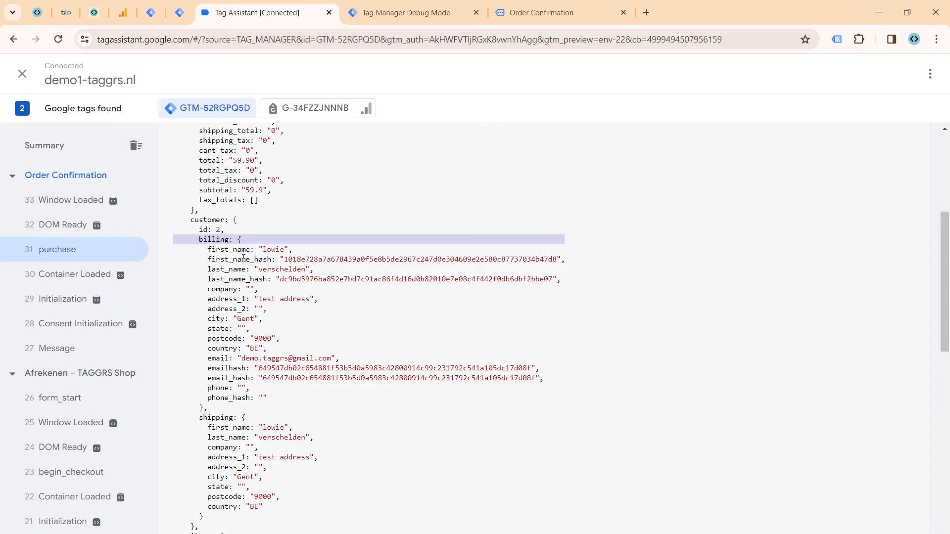
triple_click(244, 259)
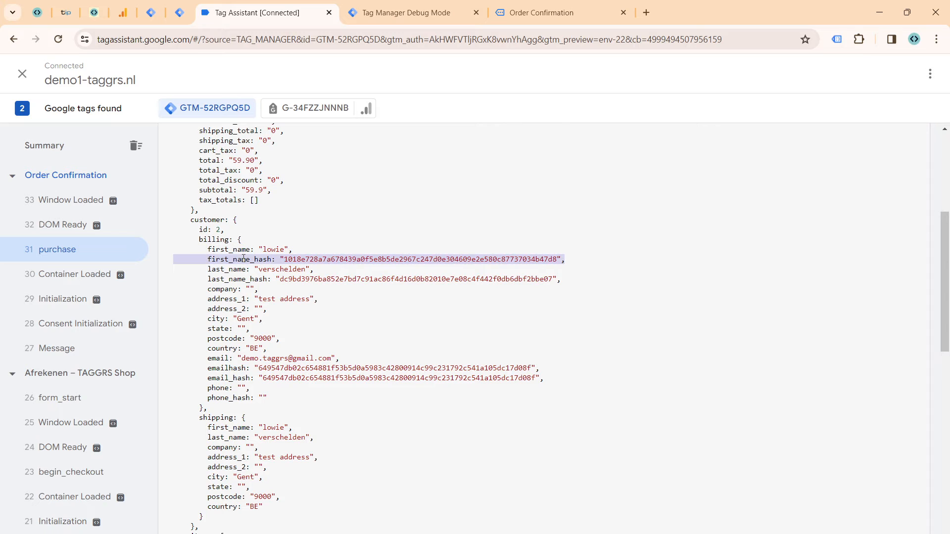
double_click(268, 259)
left_click(268, 256)
scroll(268, 255, "up", 2)
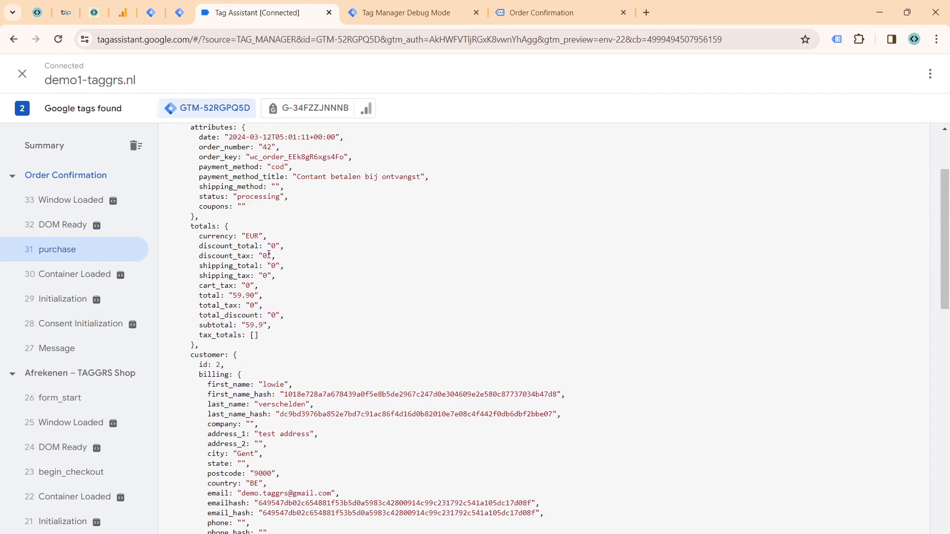
scroll(268, 255, "up", 1)
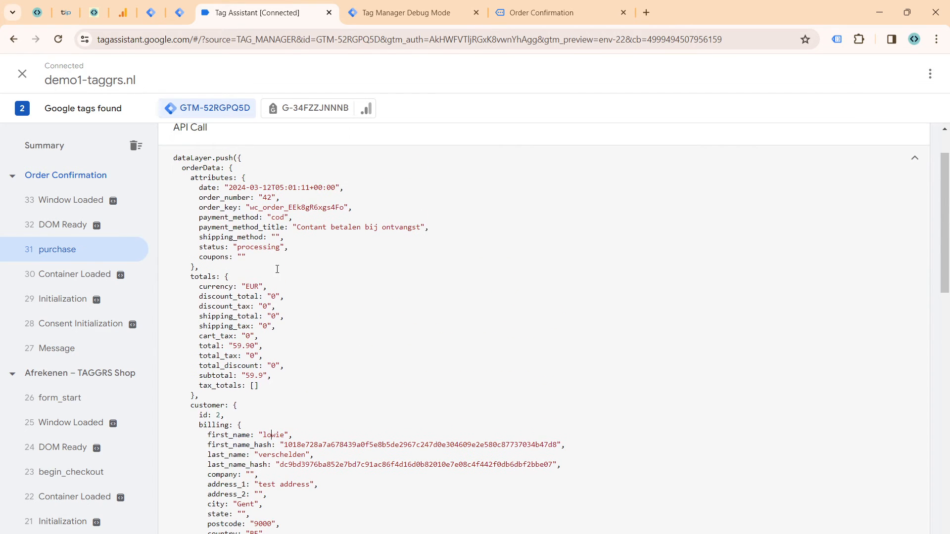
Step: Mark the orderData key, open Notepad and write the data layer path orderData.totals
double_click(187, 166)
key("super")
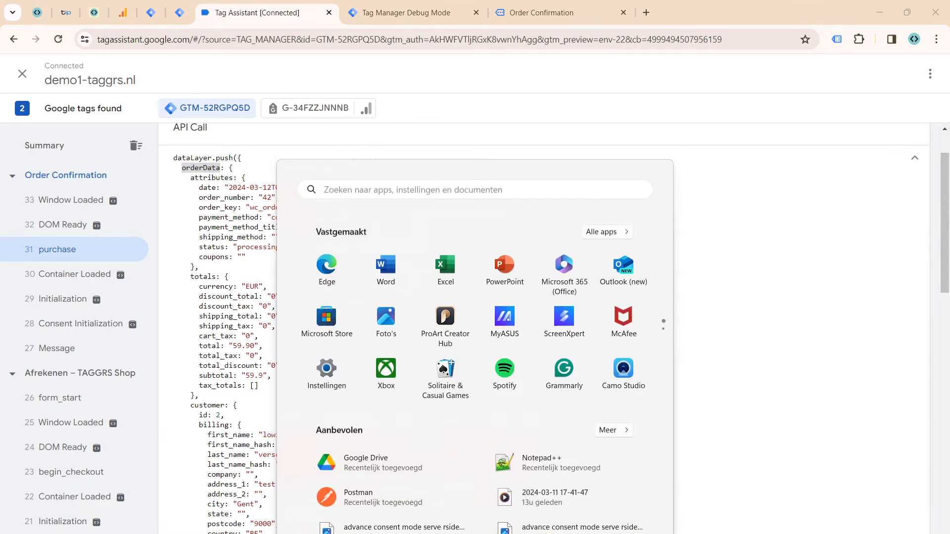
type("kla")
key("Return")
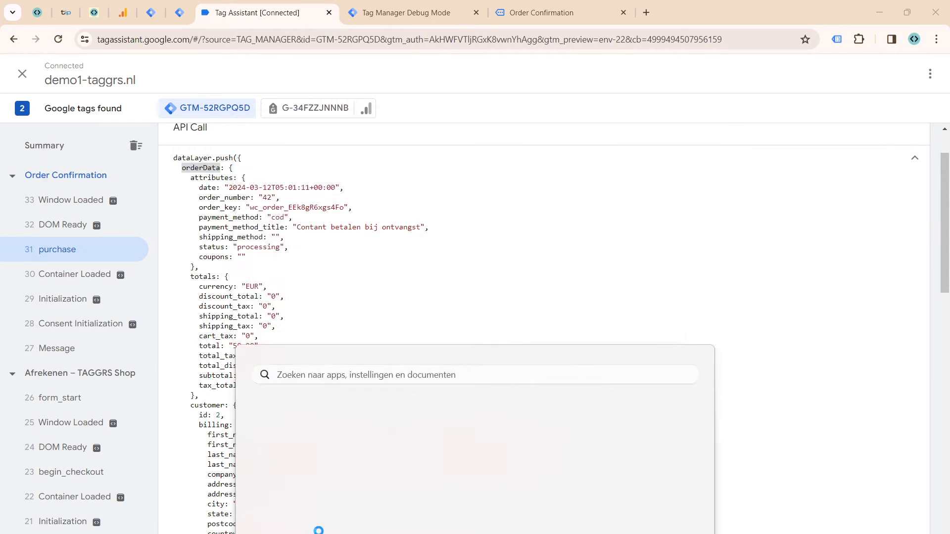
left_click_drag(241, 58, 664, 112)
type("order")
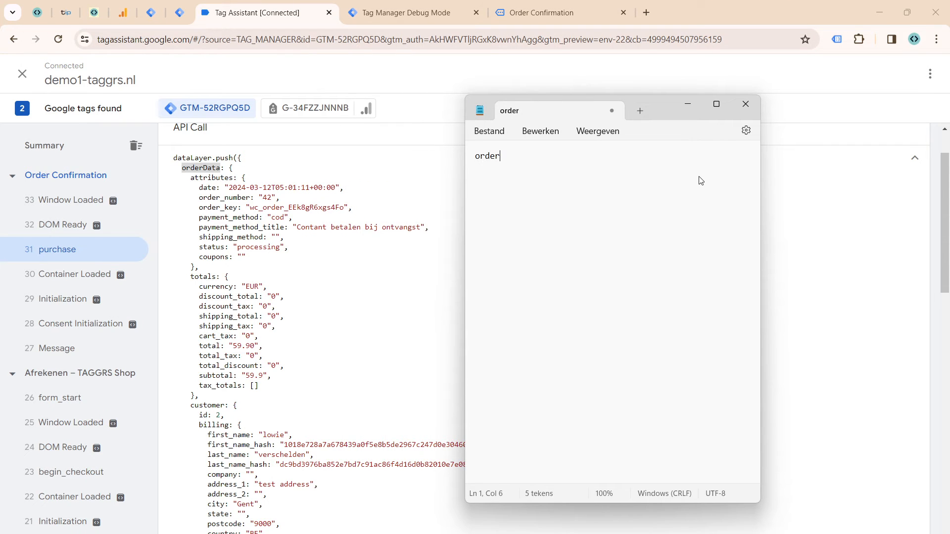
type("Data.totals.")
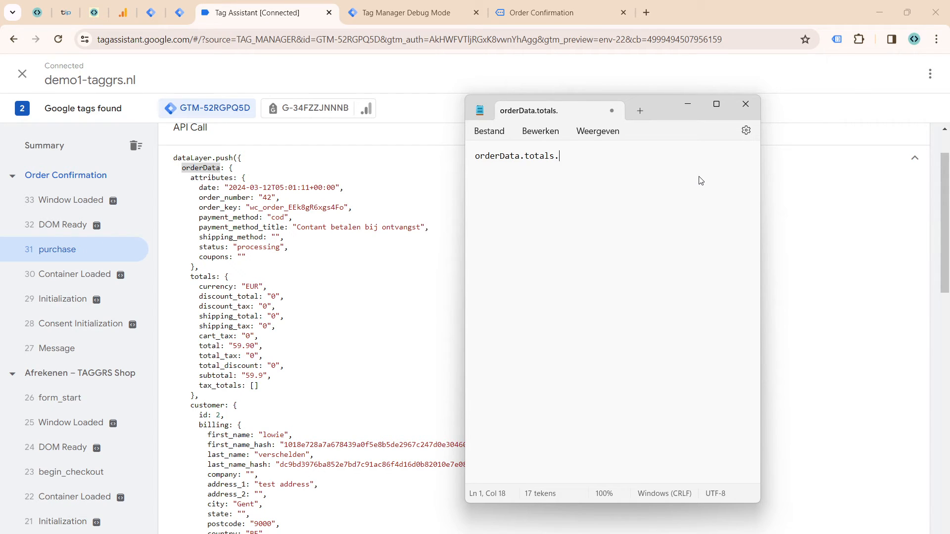
Step: Replace totals in the noted path with customer.billing after orderData
key("BackSpace")
key("BackSpace")
key("BackSpace")
key("BackSpace")
key("BackSpace")
key("BackSpace")
type("customer.bil")
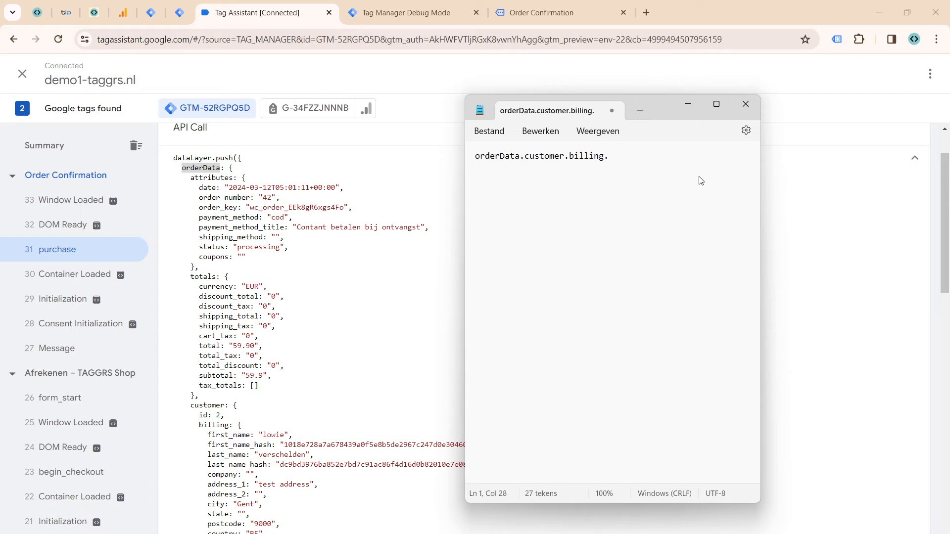
Step: Complete the noted data layer path as orderData.customer.billing.email and copy the whole path
type("ling.email")
key("ctrl+a")
key("ctrl+c")
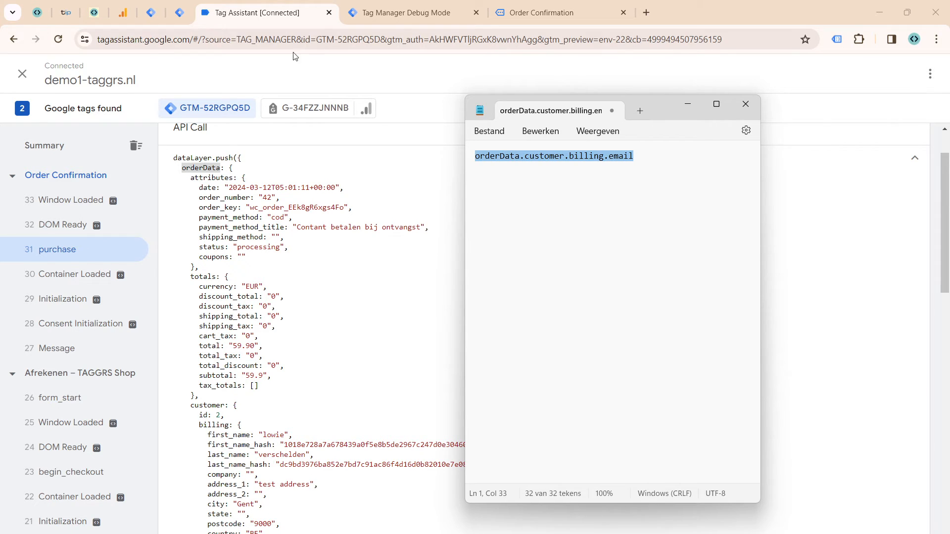
scroll(244, 368, "down", 1)
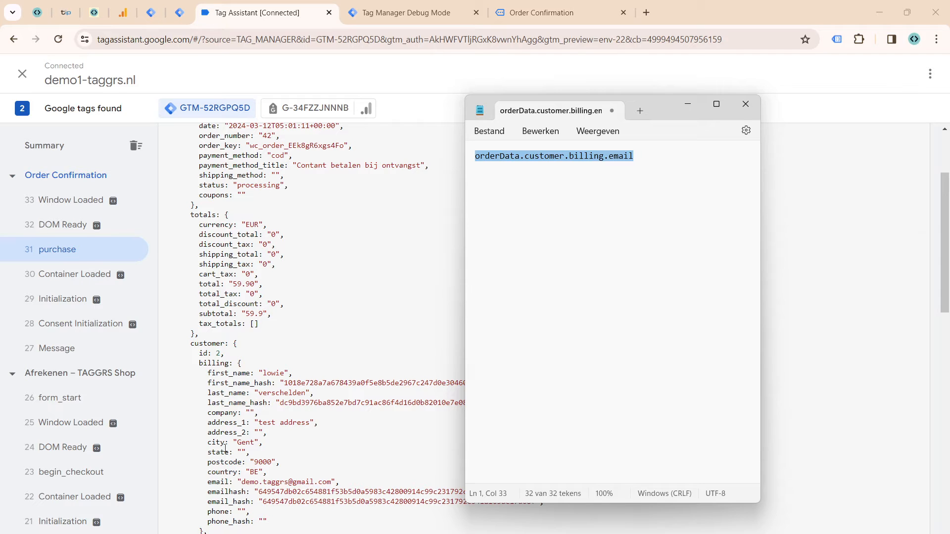
double_click(535, 156)
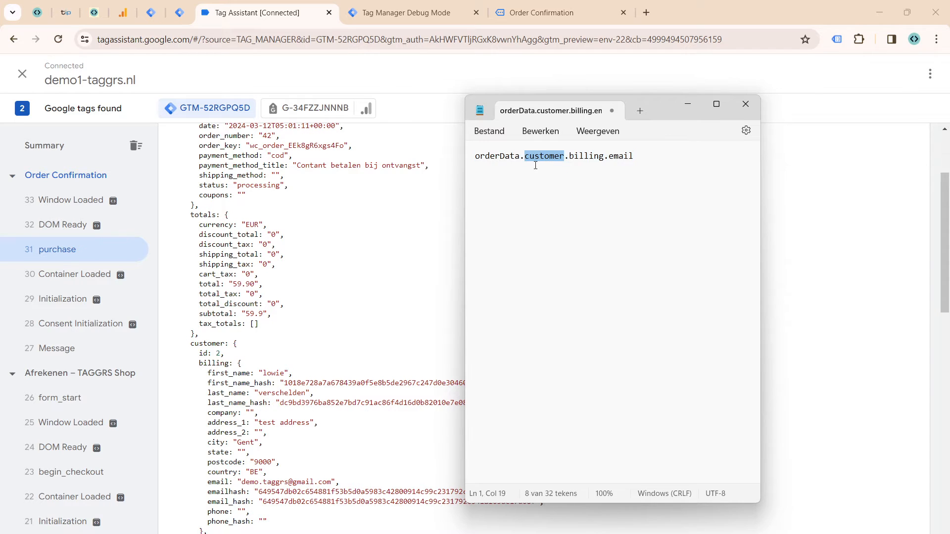
key("ctrl+a")
type("c")
key("ctrl+z")
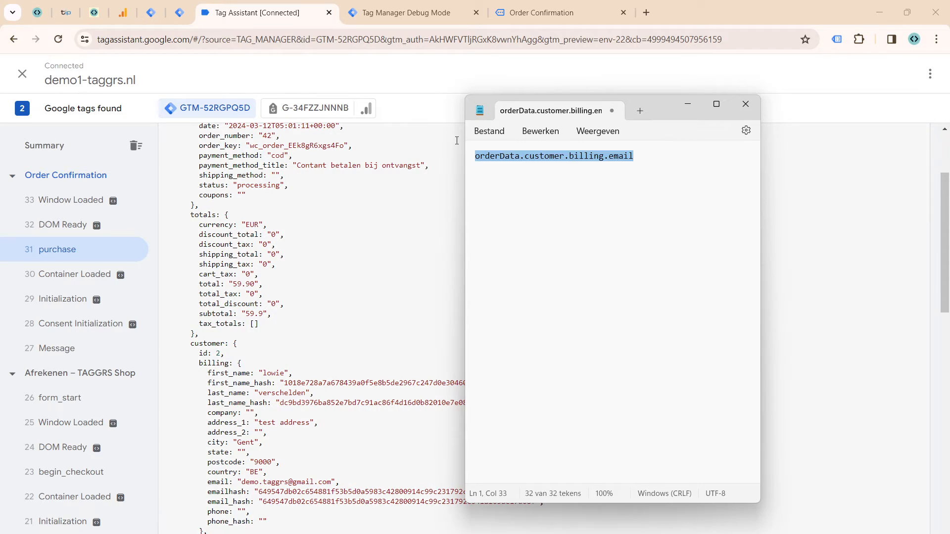
Step: Switch to the web container in Tag Manager and create a User-Provided Data variable named UPD
left_click(151, 13)
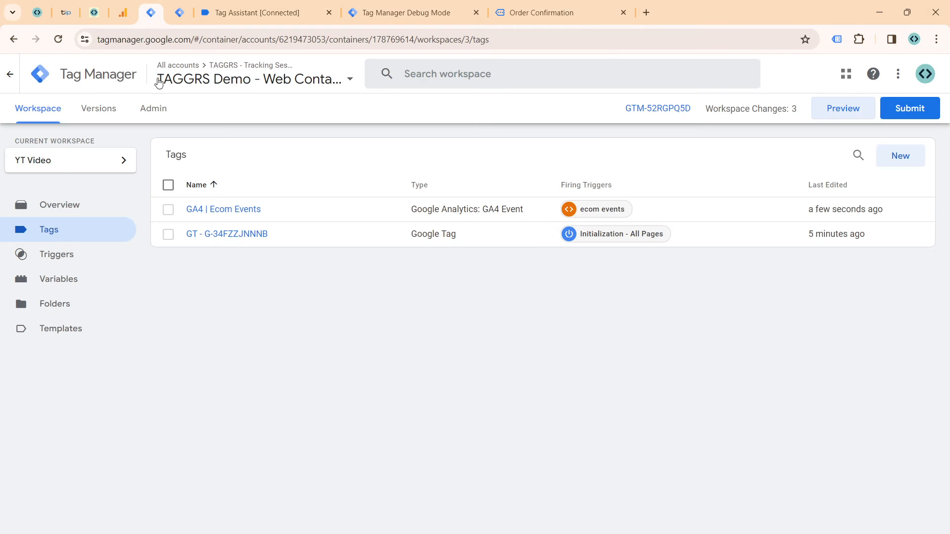
left_click(109, 283)
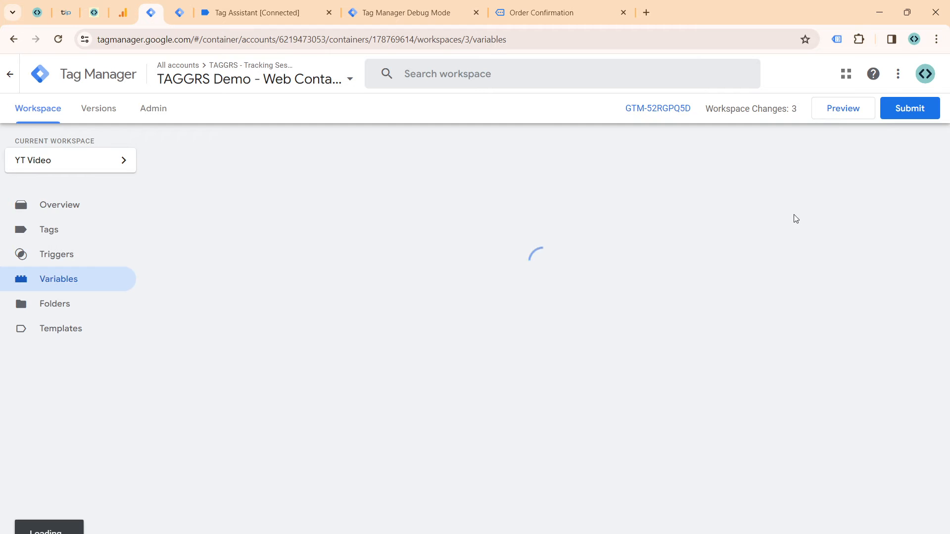
left_click(893, 349)
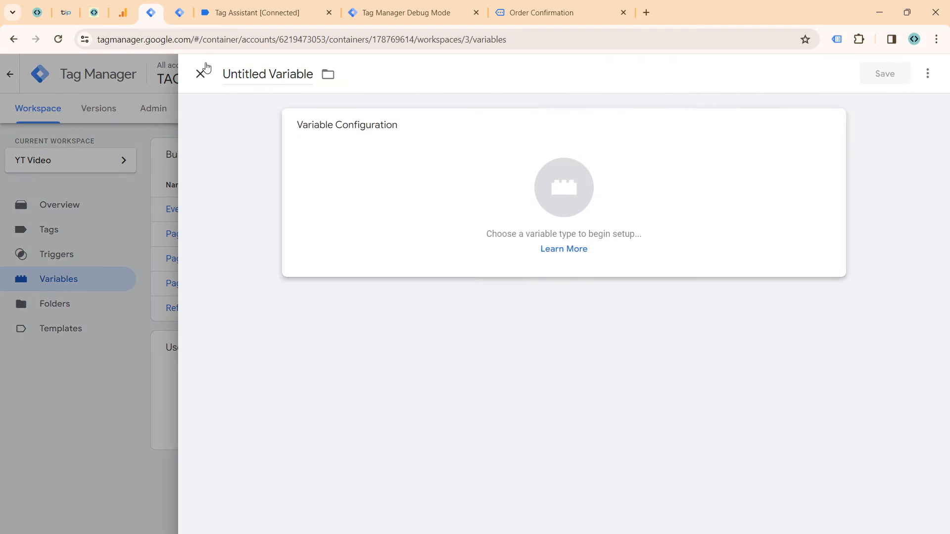
left_click(244, 75)
type("UPD")
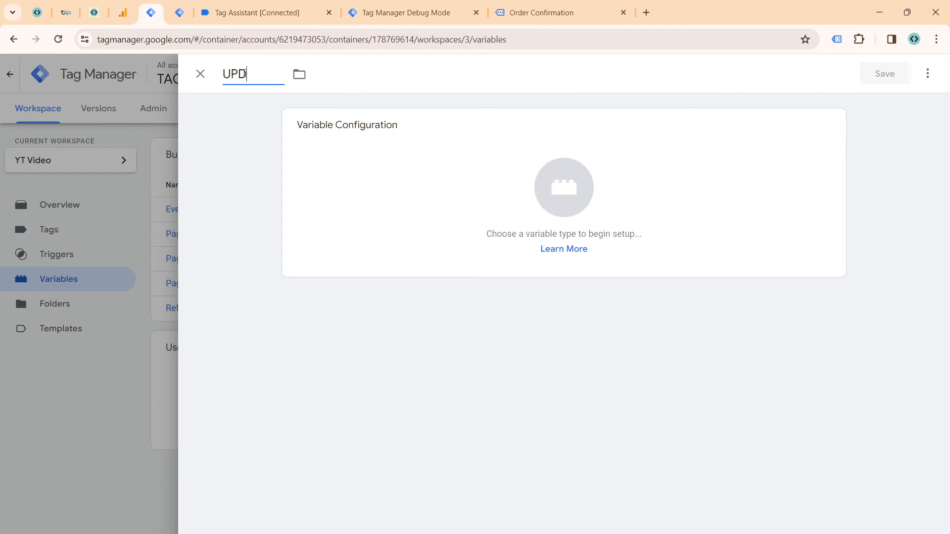
left_click(486, 176)
scroll(739, 197, "down", 12)
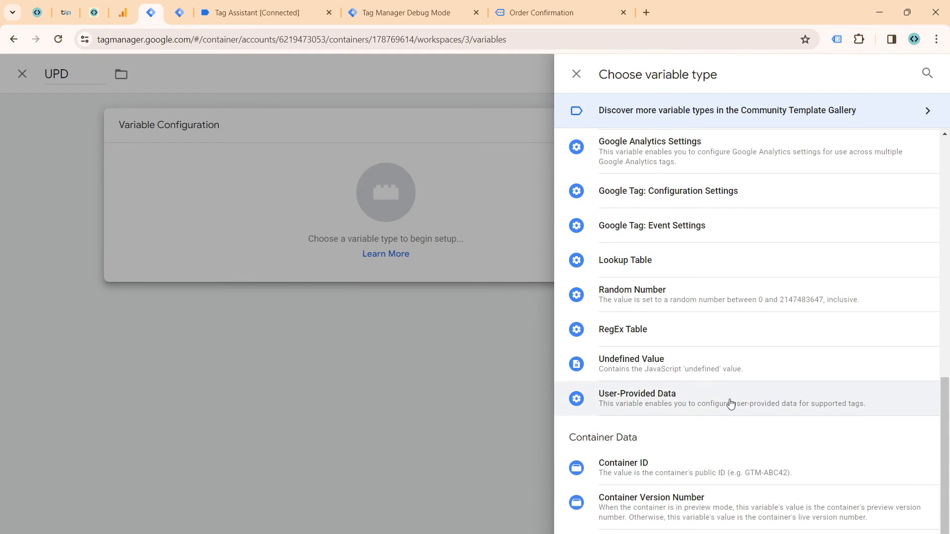
left_click(730, 403)
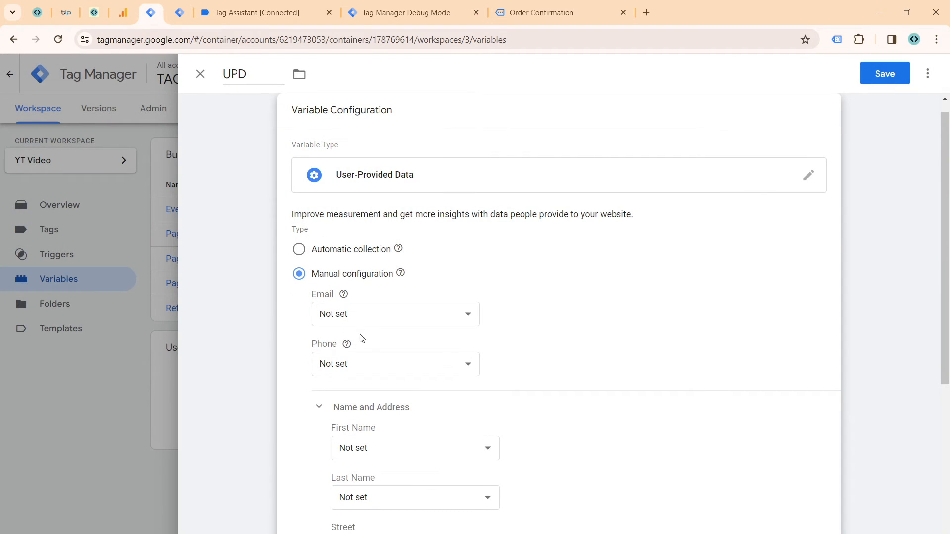
Step: Create a new variable named dlv - email for the manual configuration's Email field, using the Data Layer Variable type
left_click(364, 314)
left_click(368, 421)
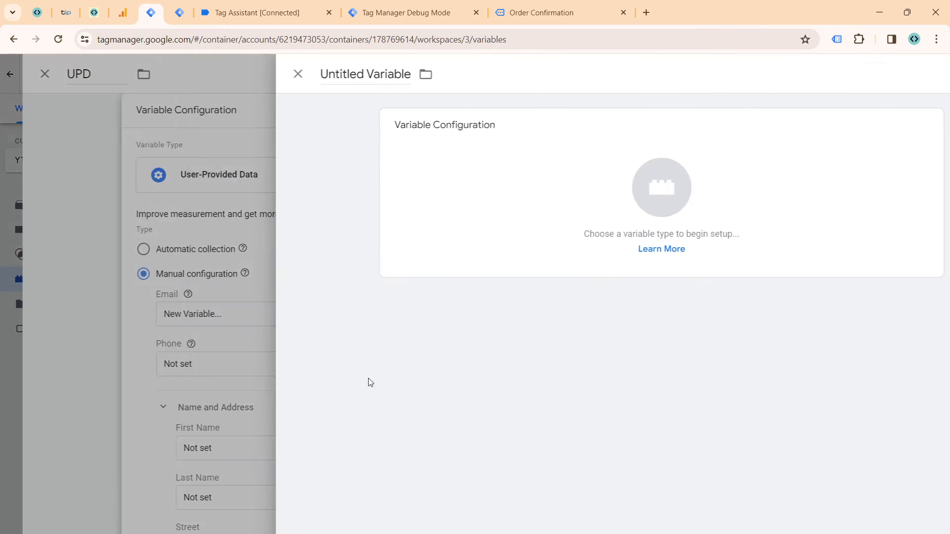
left_click(278, 77)
type("D")
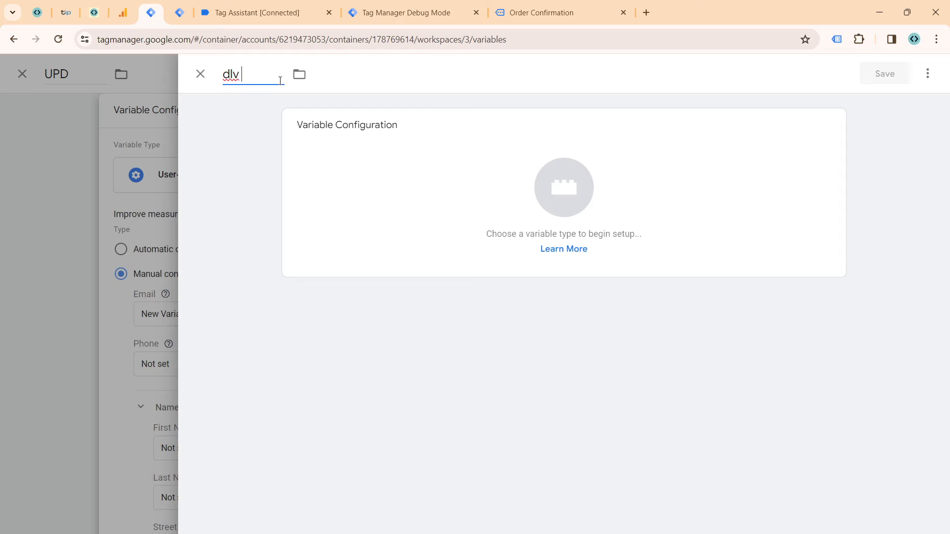
type("lv - email")
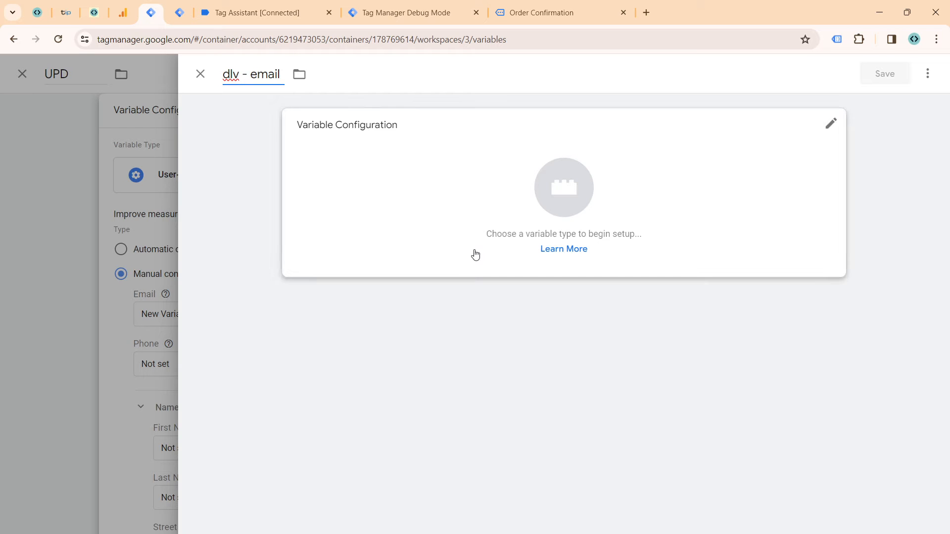
left_click(469, 263)
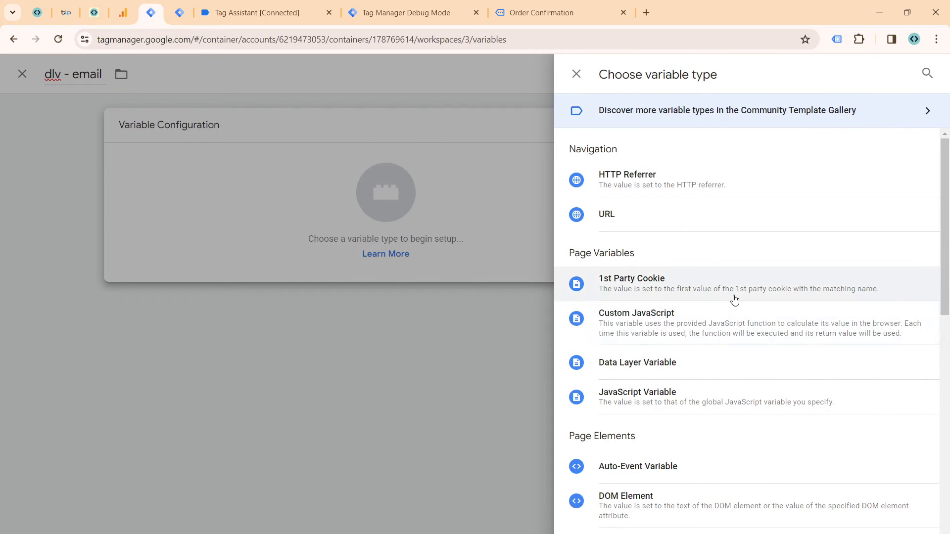
left_click(711, 362)
Step: Set the data layer variable name to orderData.customer.billing.email and save both the email variable and the UPD variable
left_click(376, 253)
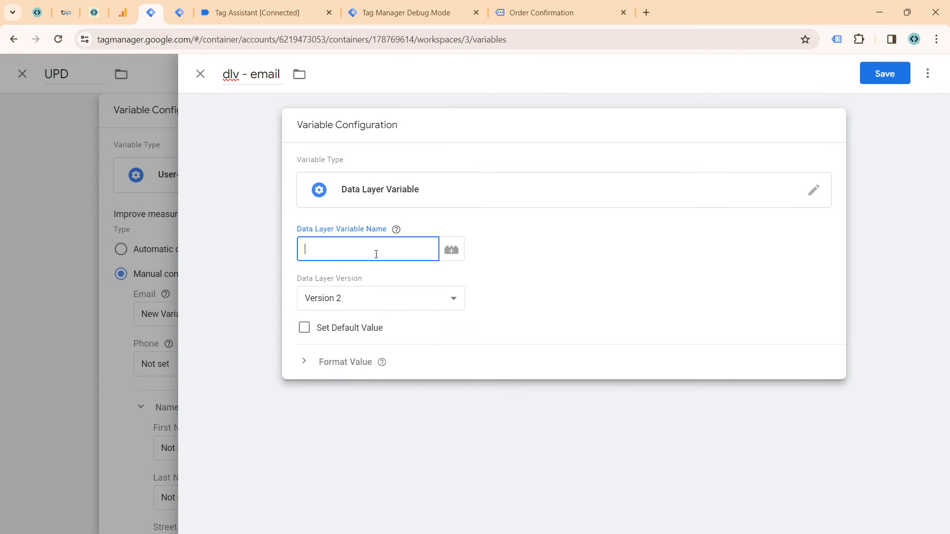
key("ctrl+v")
left_click(256, 261)
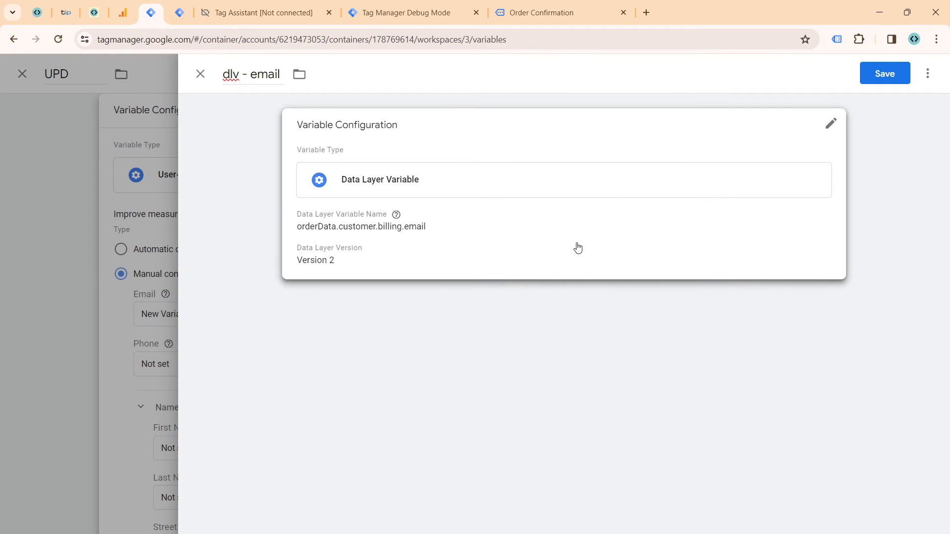
left_click(865, 80)
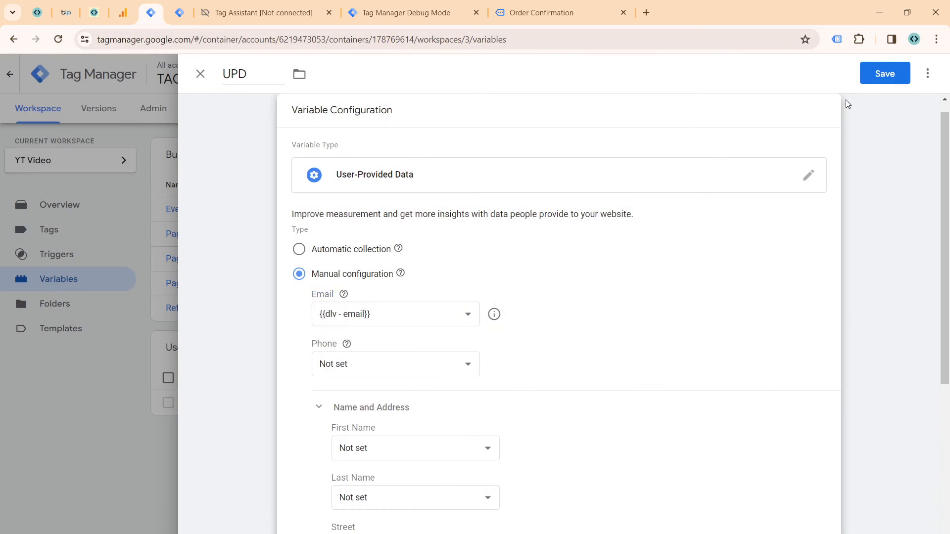
left_click(871, 80)
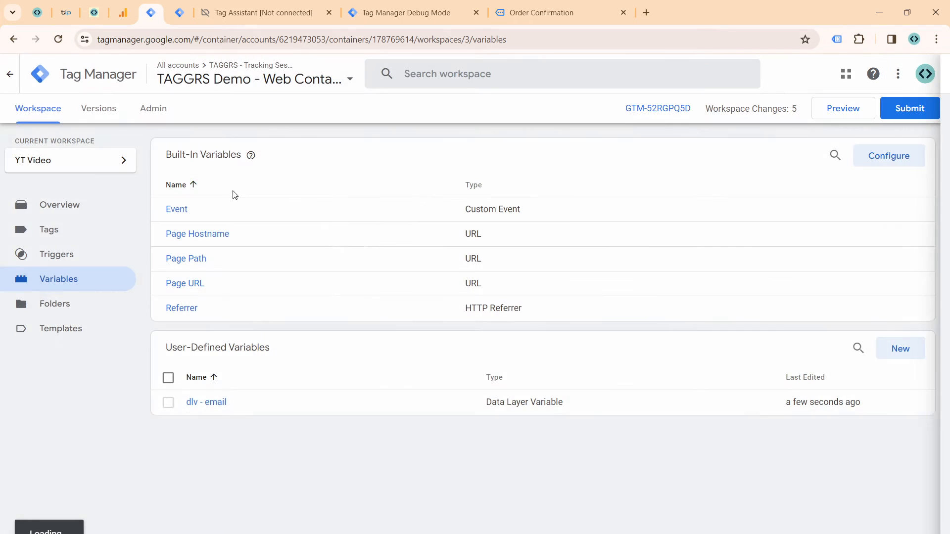
Step: Include user-provided data in the GA4 | Ecom Events tag with {{UPD}} as its user data, and save the tag
left_click(89, 229)
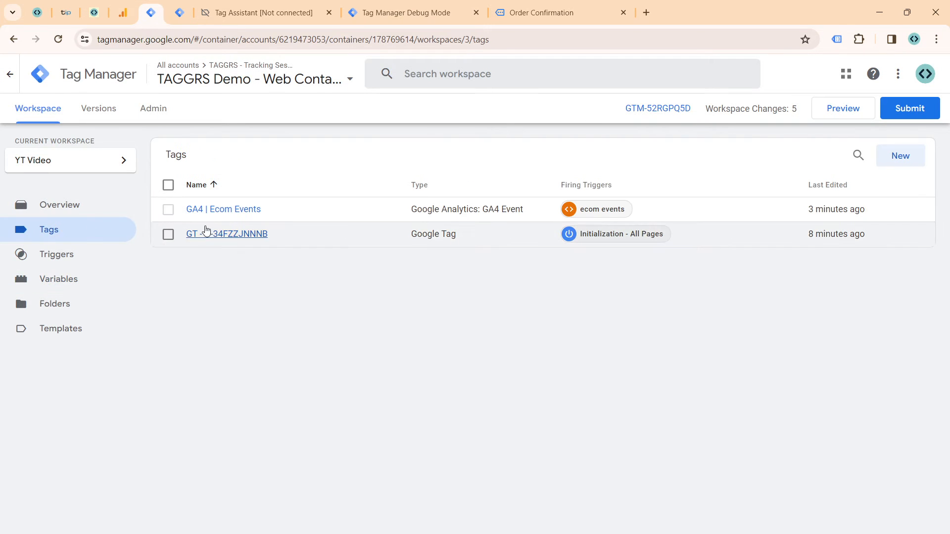
left_click(215, 216)
left_click(328, 325)
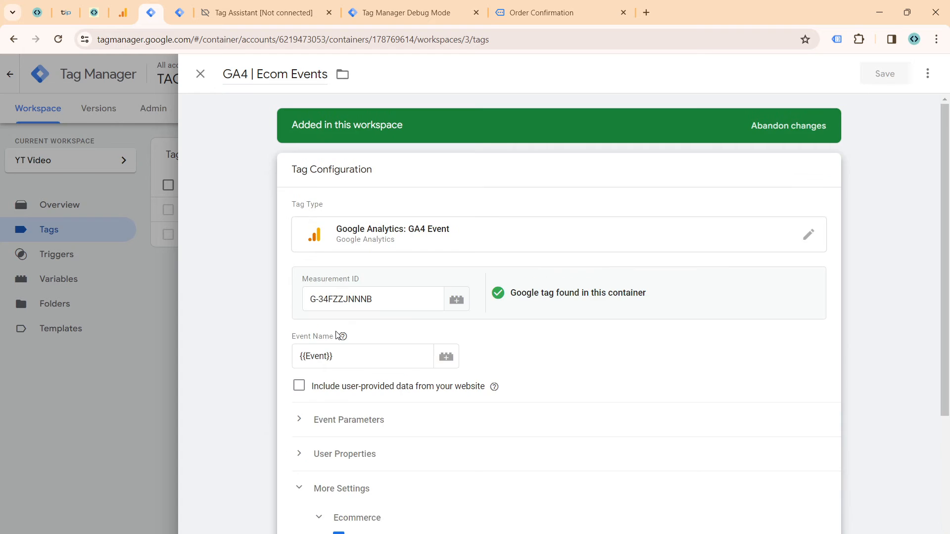
left_click(300, 324)
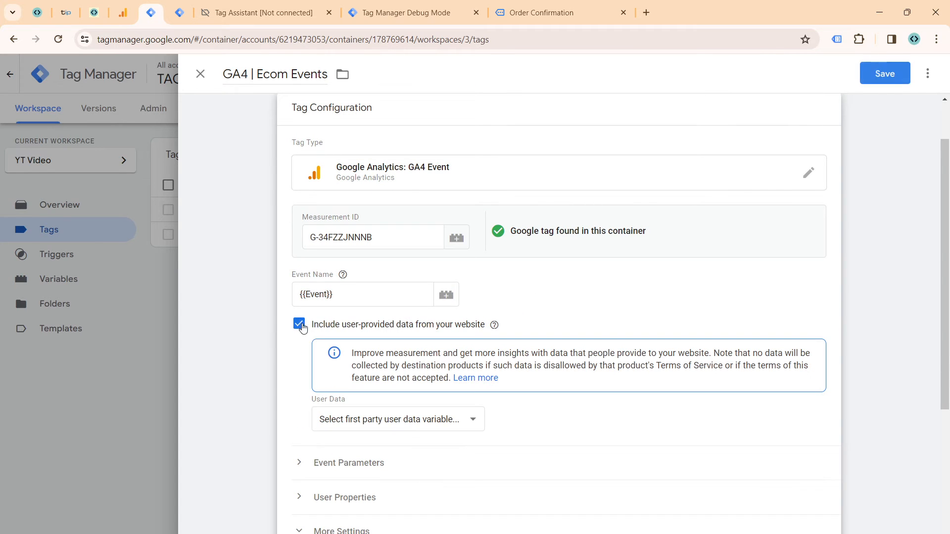
left_click(360, 417)
left_click(356, 449)
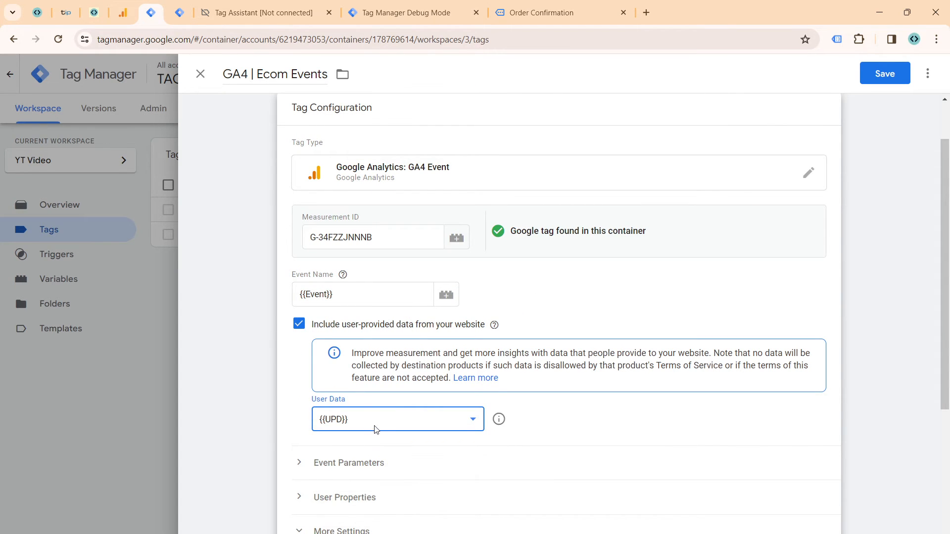
left_click(885, 74)
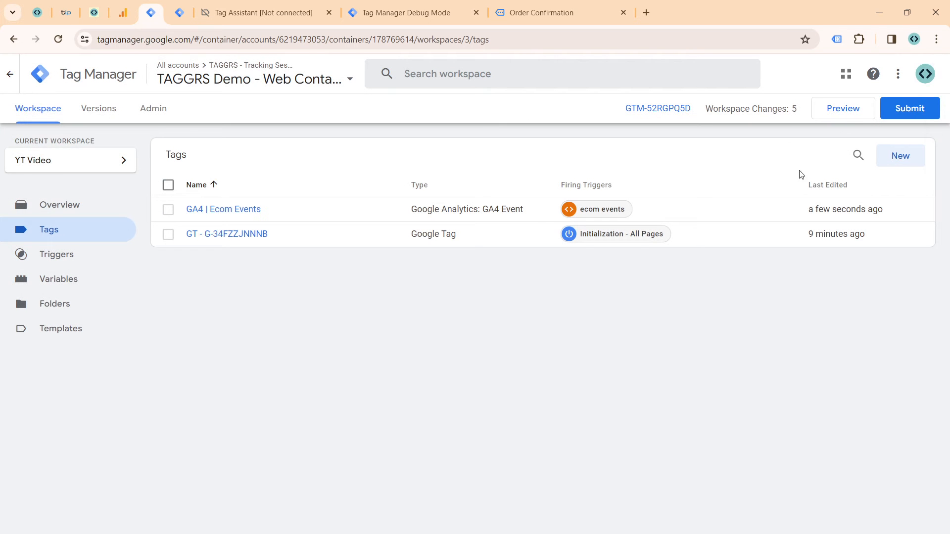
Step: Preview the web container, continue past the Tag Assistant connection and switch to the connected TAGGRS Shop page
left_click(847, 107)
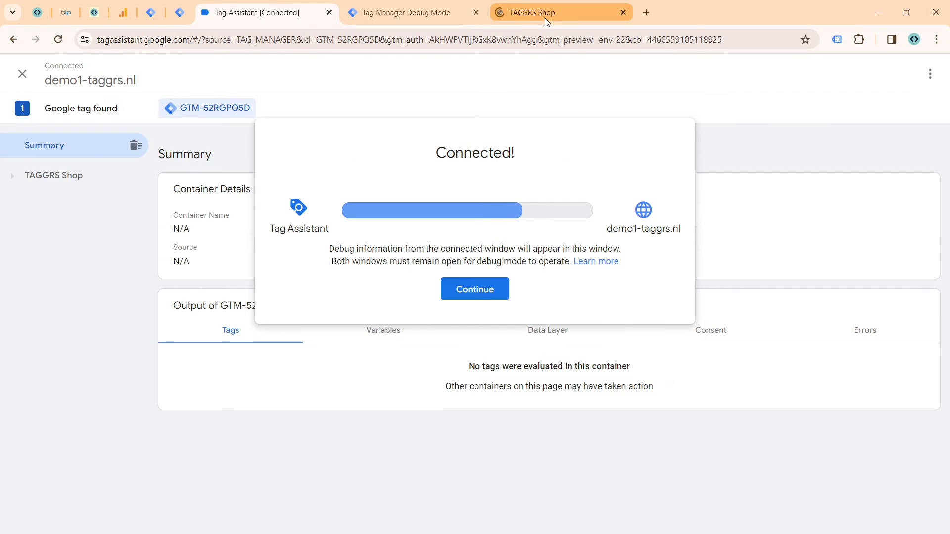
left_click(483, 297)
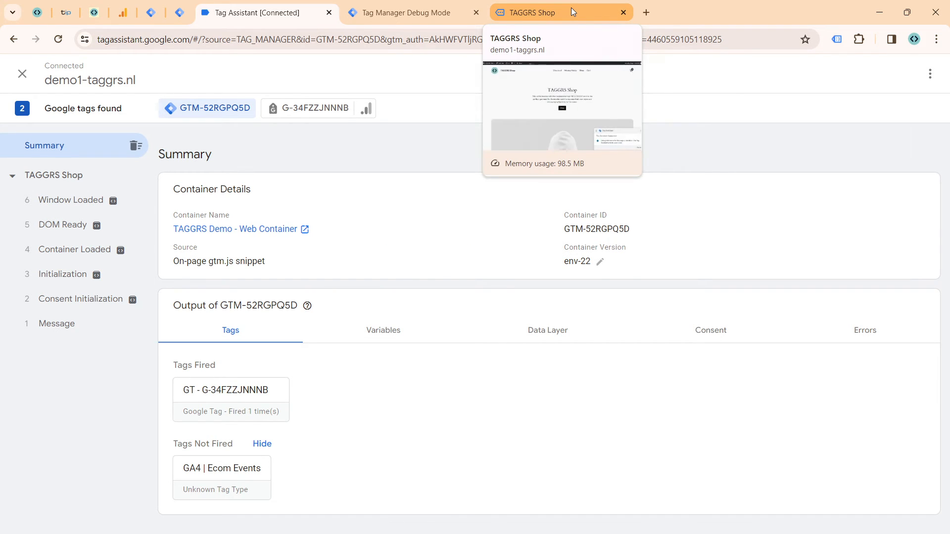
left_click(571, 8)
Step: Open the TAGGRS. Hoodie 'BE A TAGGR' product from the shop and add one to the cart
left_click(466, 312)
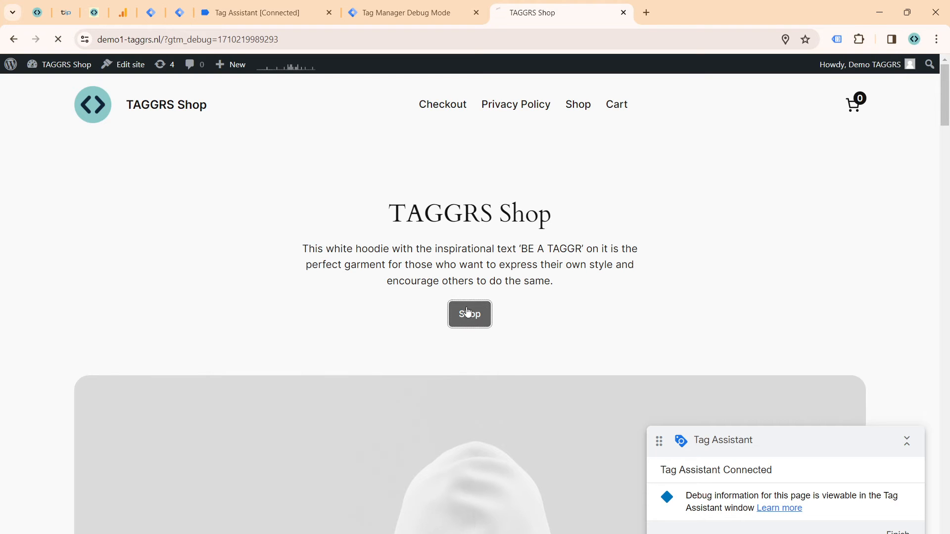
scroll(286, 329, "down", 3)
left_click(287, 329)
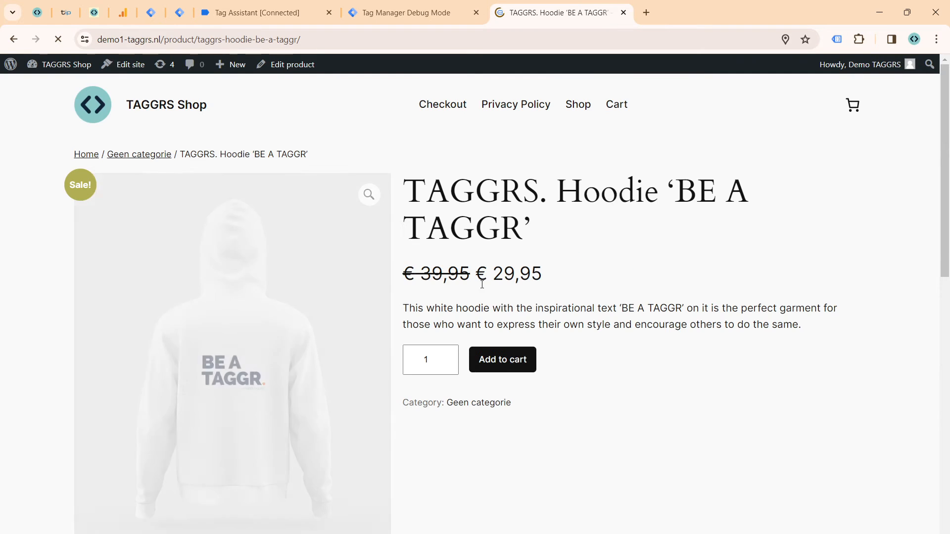
left_click(512, 353)
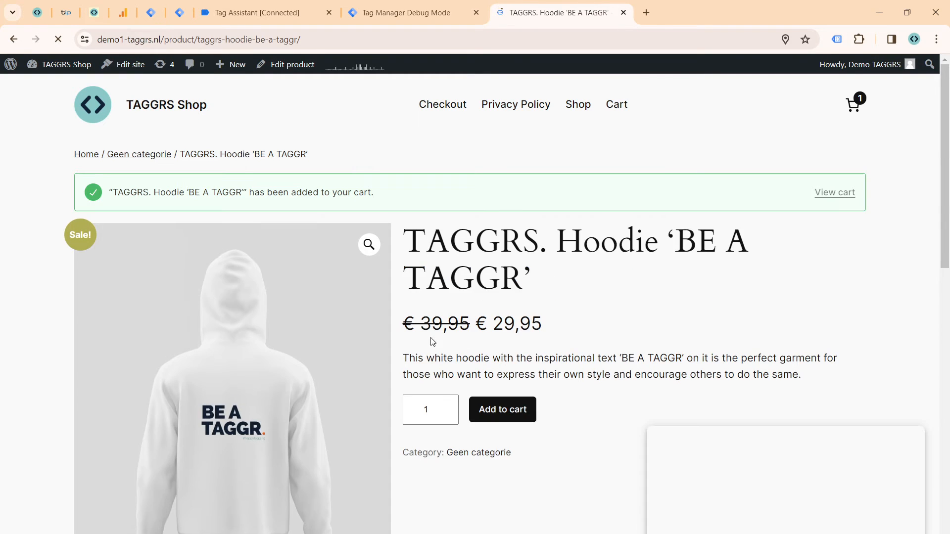
Step: Proceed from the cart to checkout and place the order with the payment option Contant betalen bij ontvangst
left_click(854, 105)
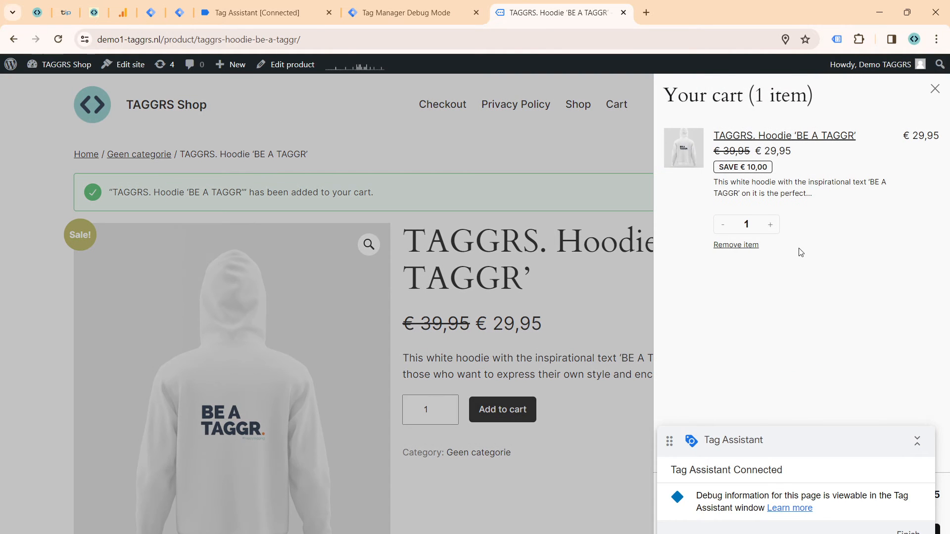
left_click_drag(820, 428, 821, 315)
left_click(848, 529)
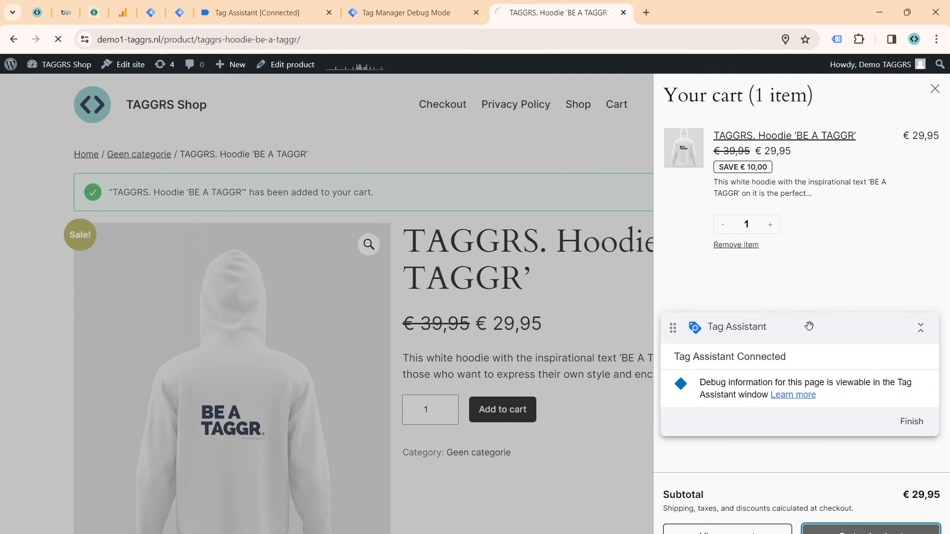
scroll(140, 314, "down", 5)
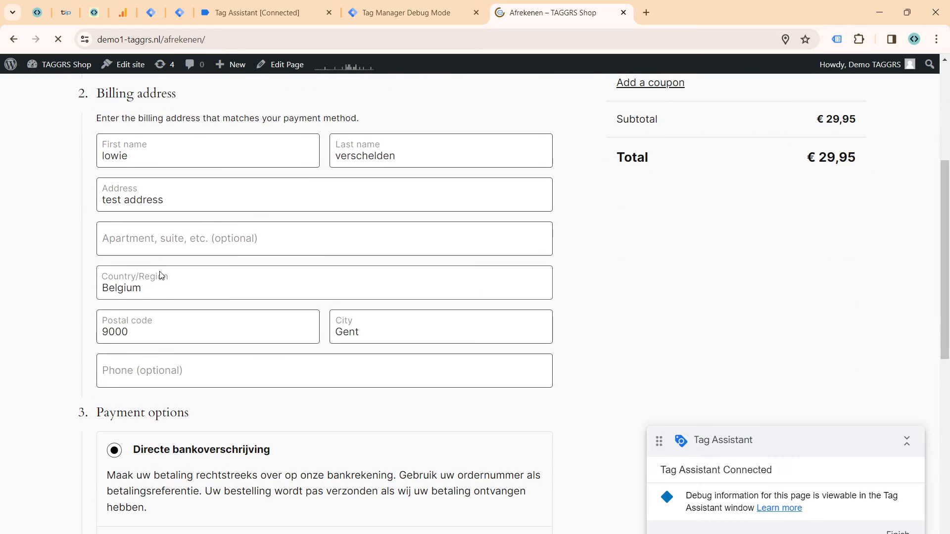
scroll(148, 337, "down", 3)
left_click(137, 410)
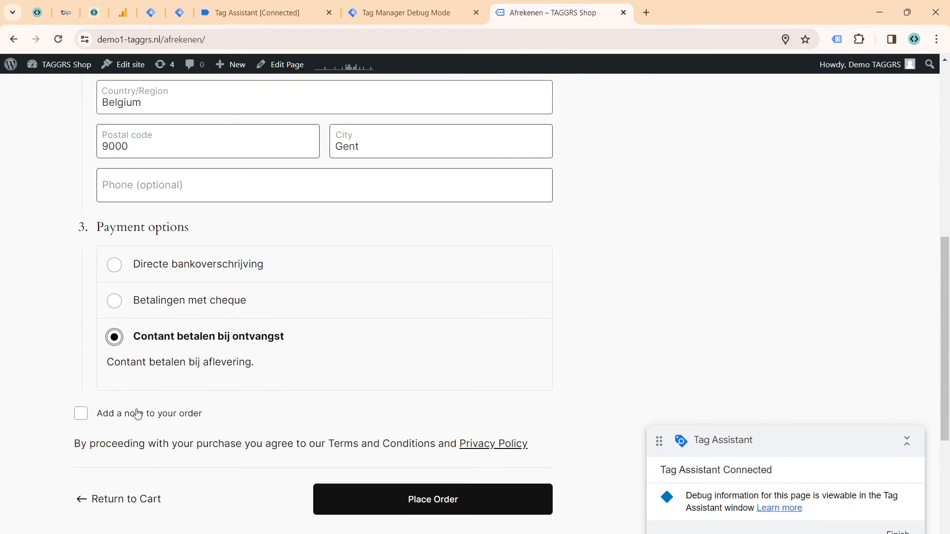
left_click(444, 515)
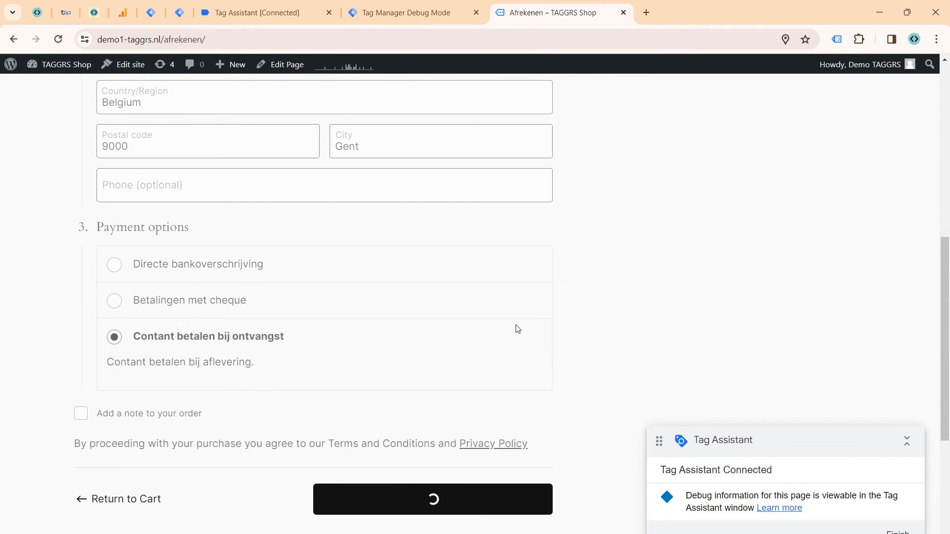
Step: In Tag Assistant, open the Order Confirmation page's purchase event and inspect the details of the fired GA4 | Ecom Events tag
left_click(182, 17)
left_click(196, 13)
left_click(69, 274)
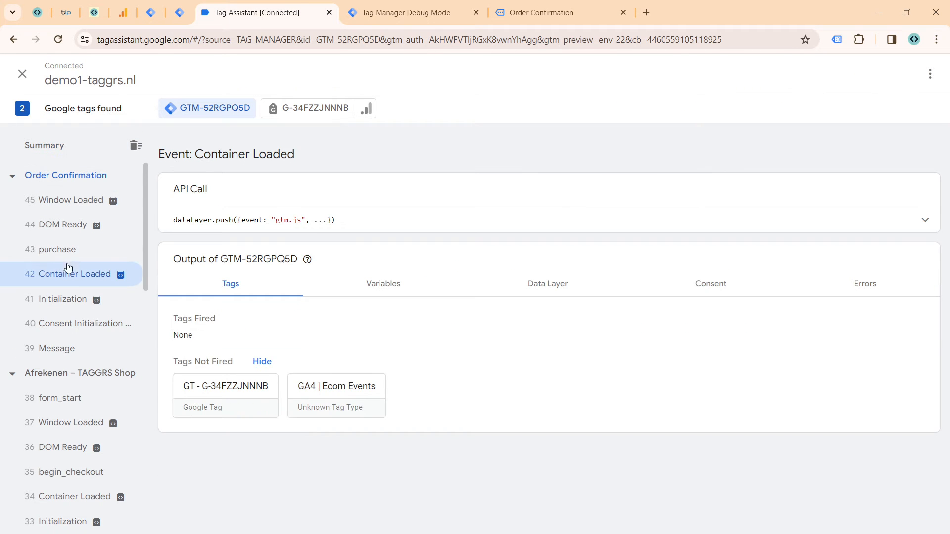
left_click(72, 249)
left_click(245, 357)
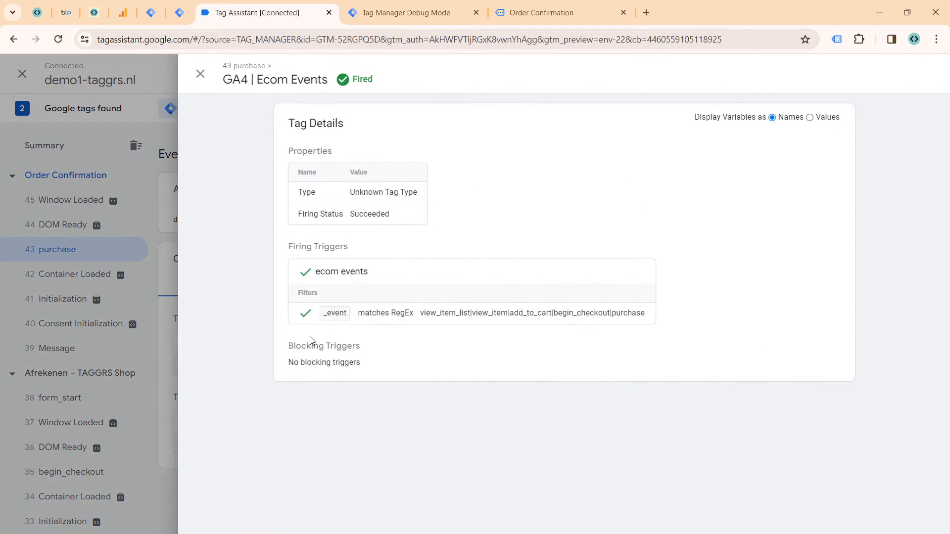
Step: Switch to the server container's debug mode, open the latest purchase event and review its request
left_click(125, 293)
left_click(380, 10)
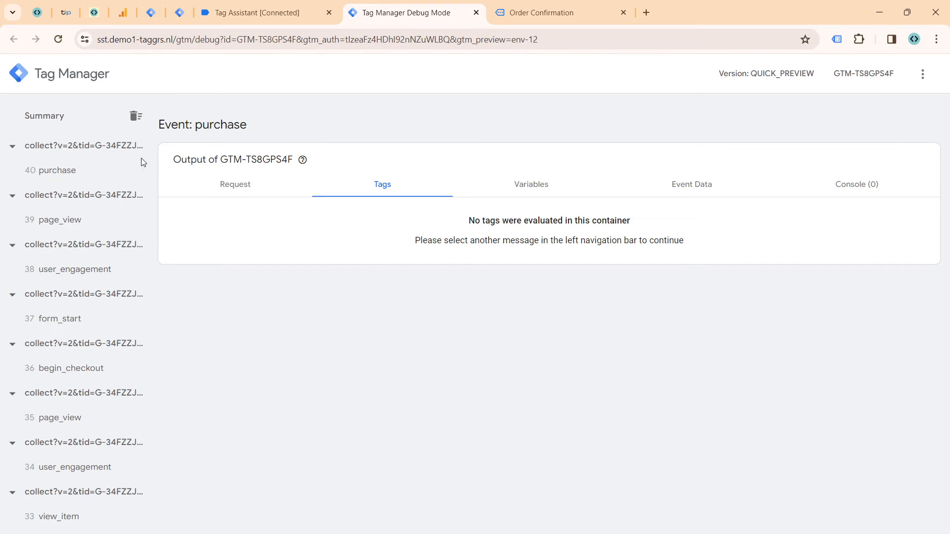
left_click(98, 170)
left_click(254, 191)
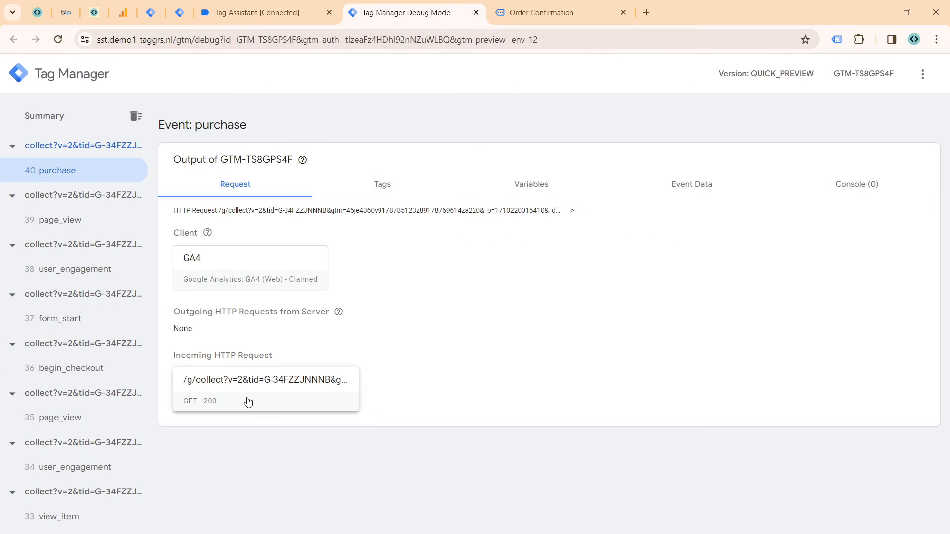
Step: Examine the purchase event's event data, checking the items and the user_data entry
left_click(689, 185)
scroll(434, 285, "down", 15)
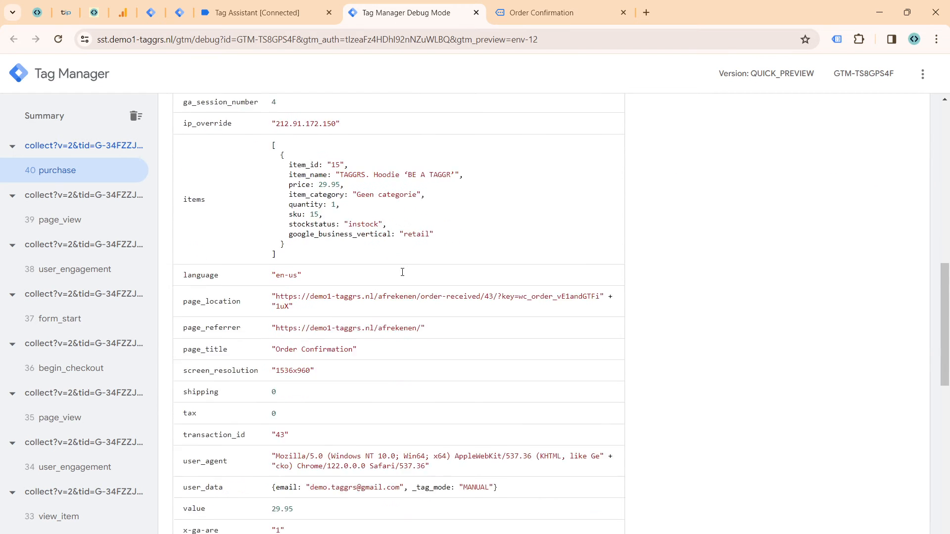
scroll(400, 275, "down", 10)
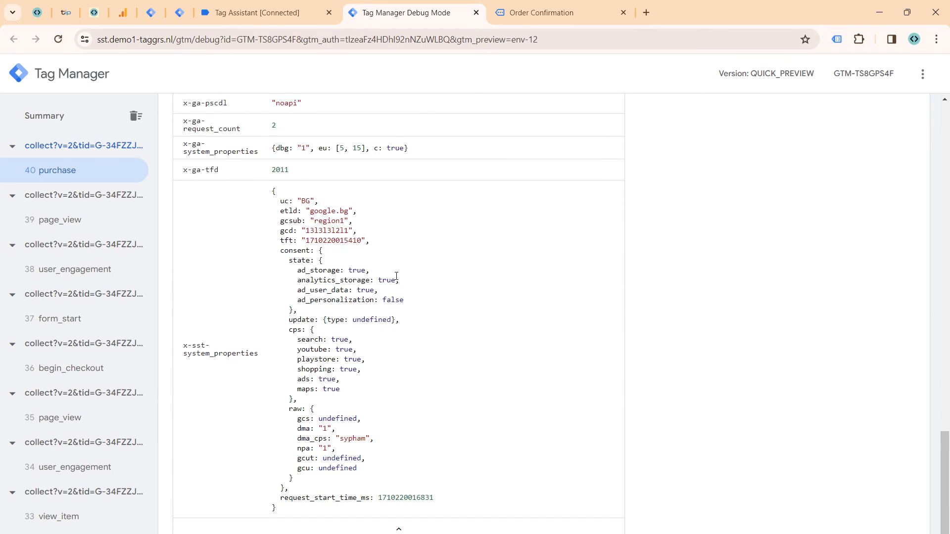
scroll(455, 333, "up", 10)
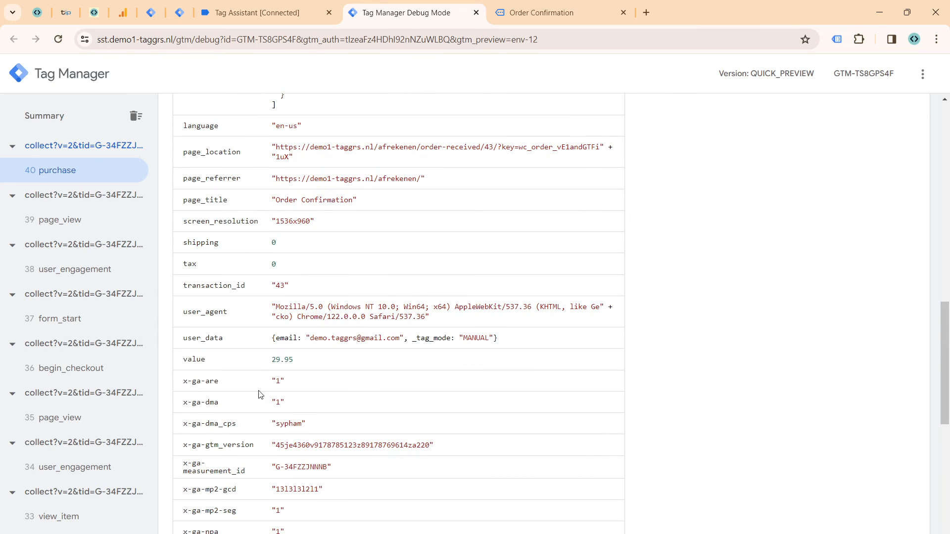
double_click(203, 342)
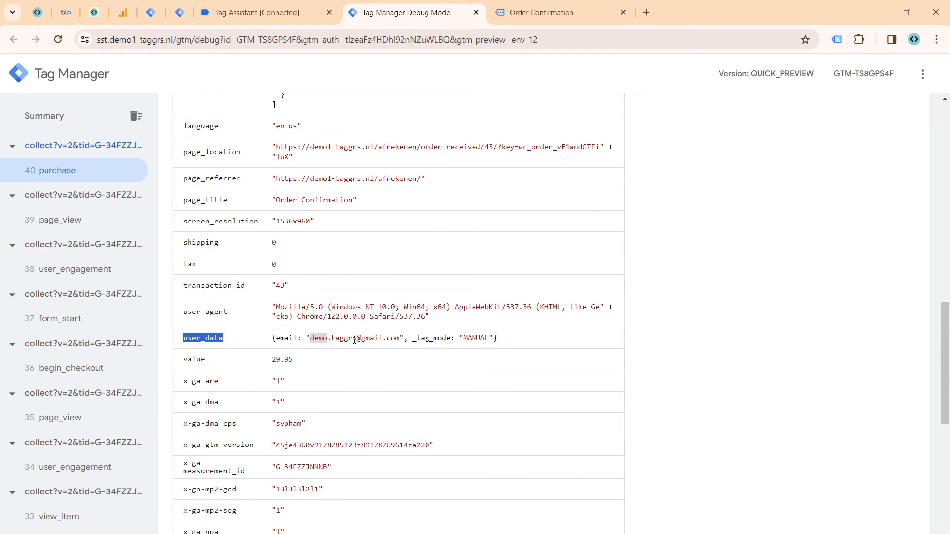
Step: Switch to the server container's workspace and create a new tag named 'GA4 | All Events'
left_click(181, 13)
left_click(74, 289)
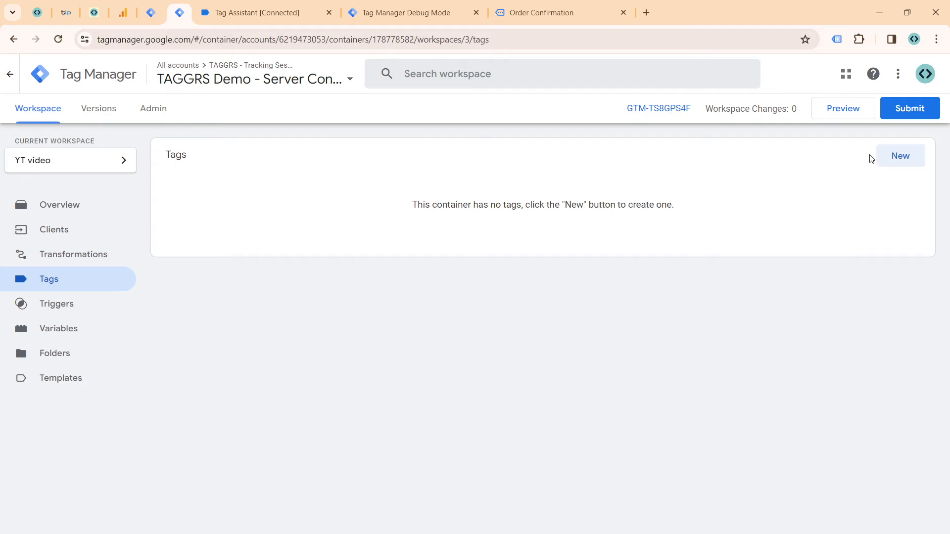
left_click(892, 163)
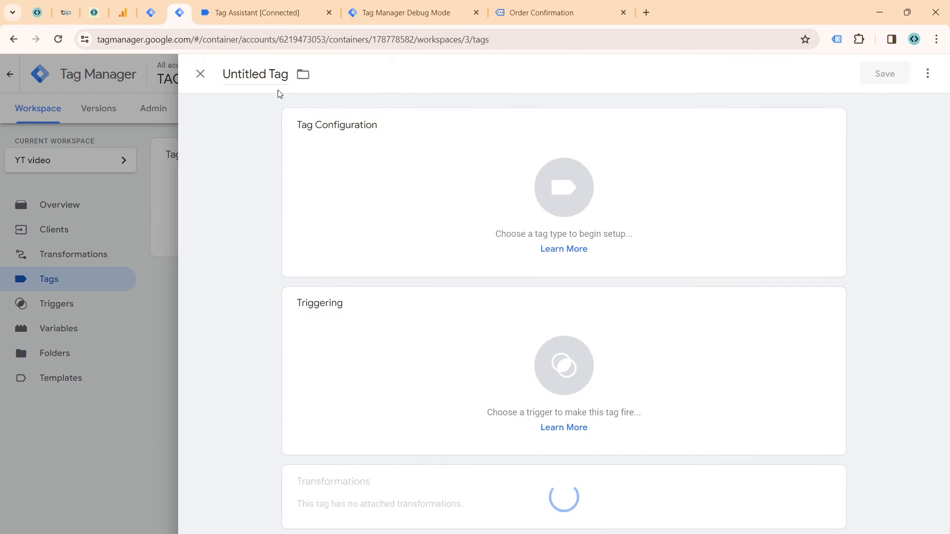
triple_click(278, 75)
type("GA4 |")
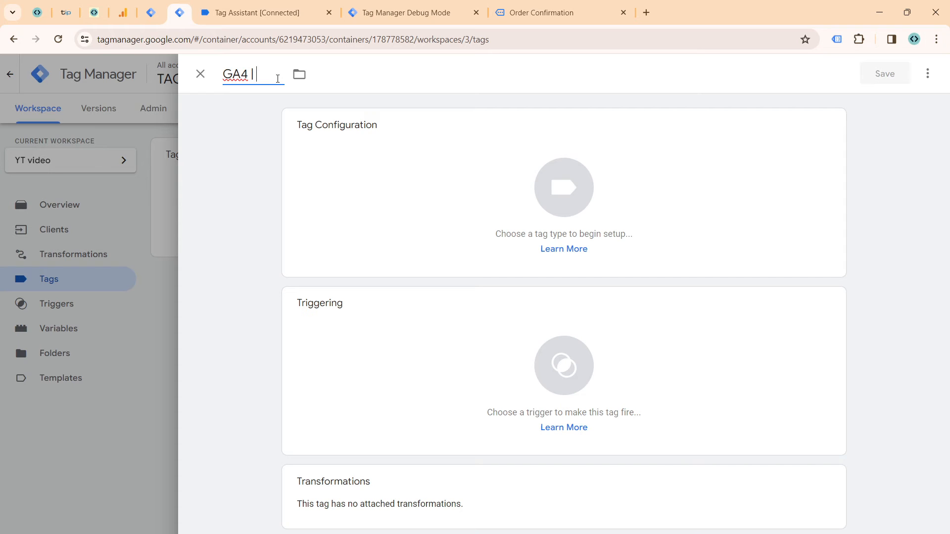
type(" All Events")
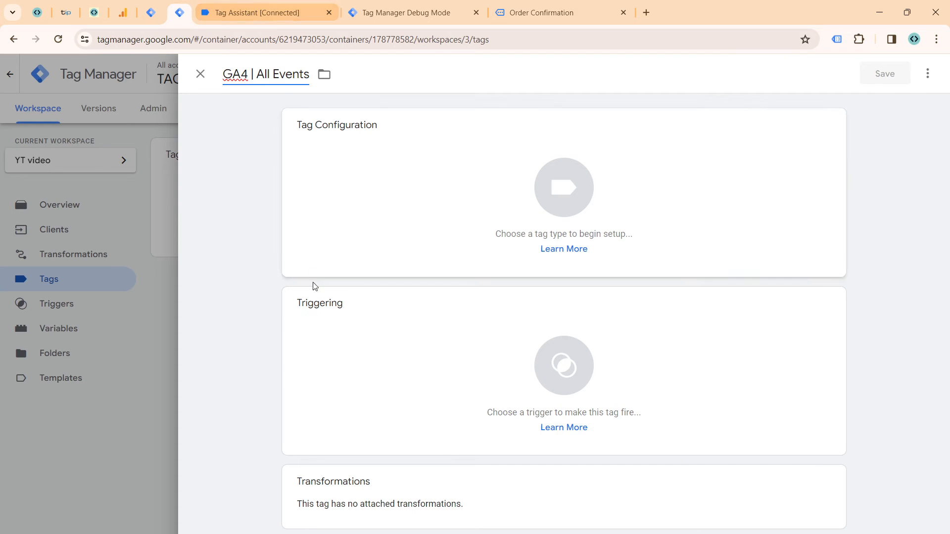
Step: Configure the tag as Google Analytics: GA4 with measurement ID G-34FZZJNNNB and include user-provided data from the website
left_click(355, 227)
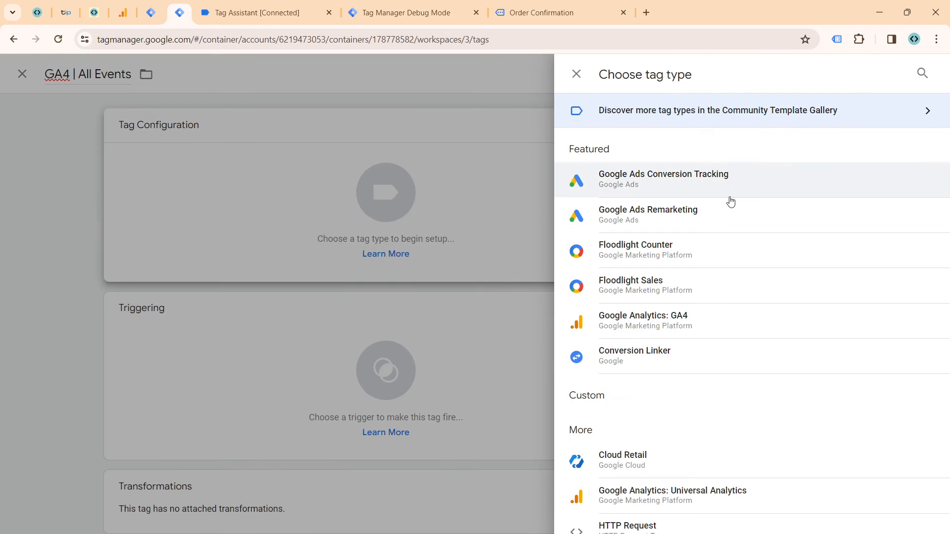
left_click(657, 322)
left_click(320, 244)
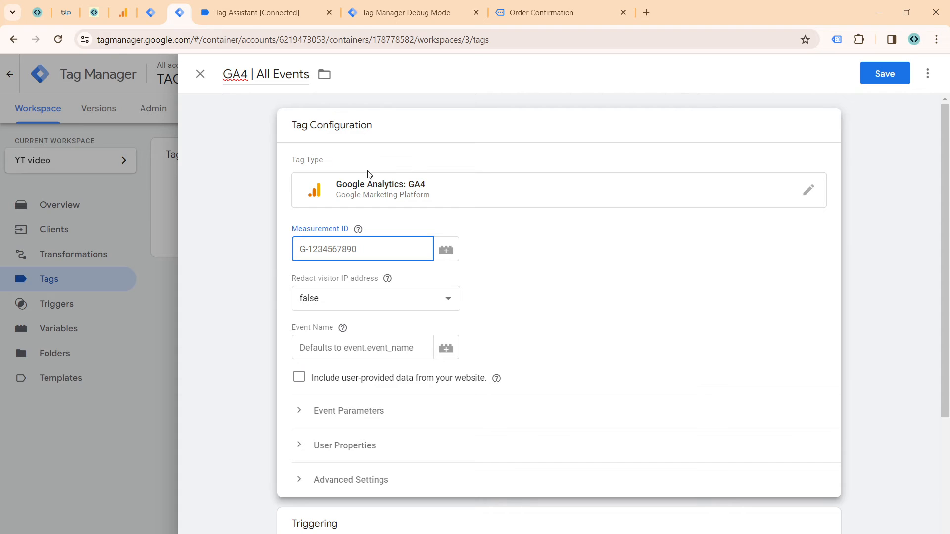
key("super+v")
scroll(394, 366, "down", 1)
left_click(392, 384)
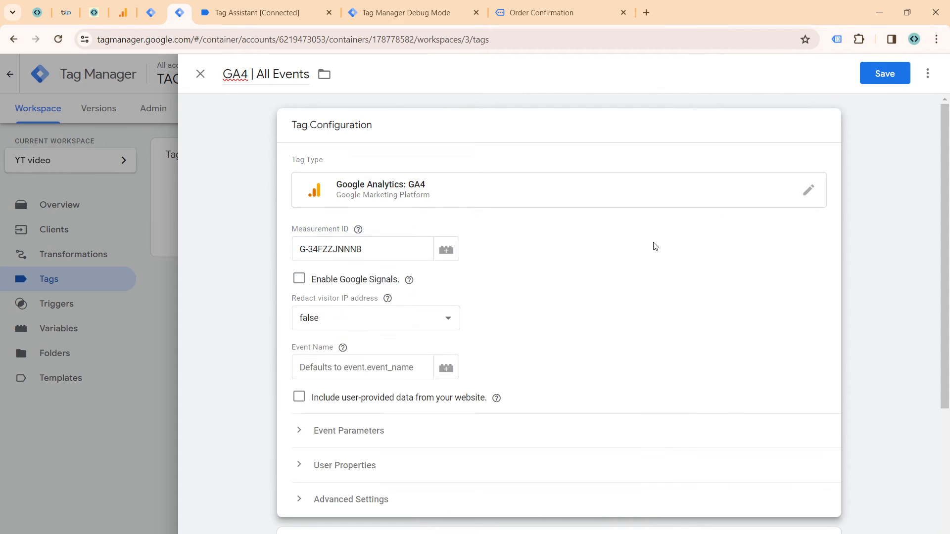
left_click(299, 400)
Step: Create a new trigger for the tag, named 'Client = GA4', with trigger type Custom
scroll(363, 376, "down", 4)
left_click(361, 390)
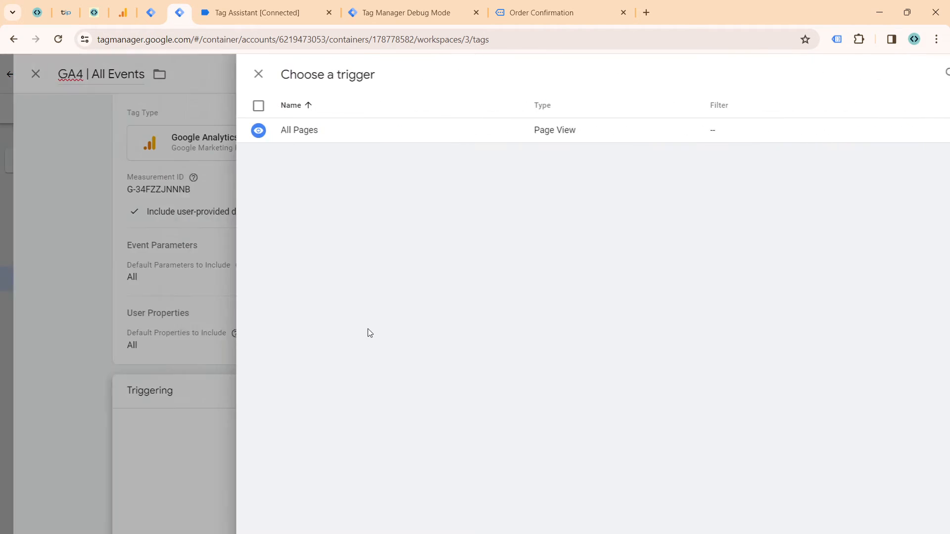
left_click(922, 74)
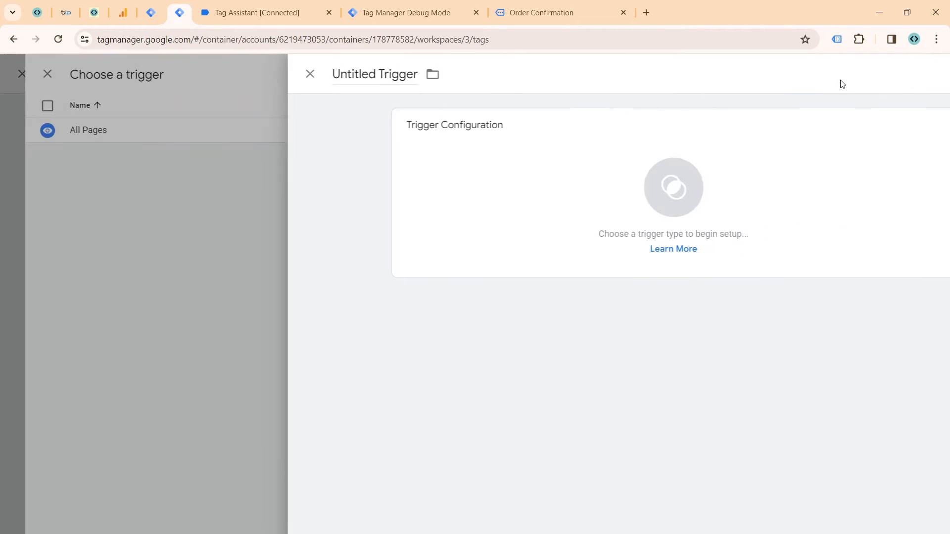
left_click(238, 81)
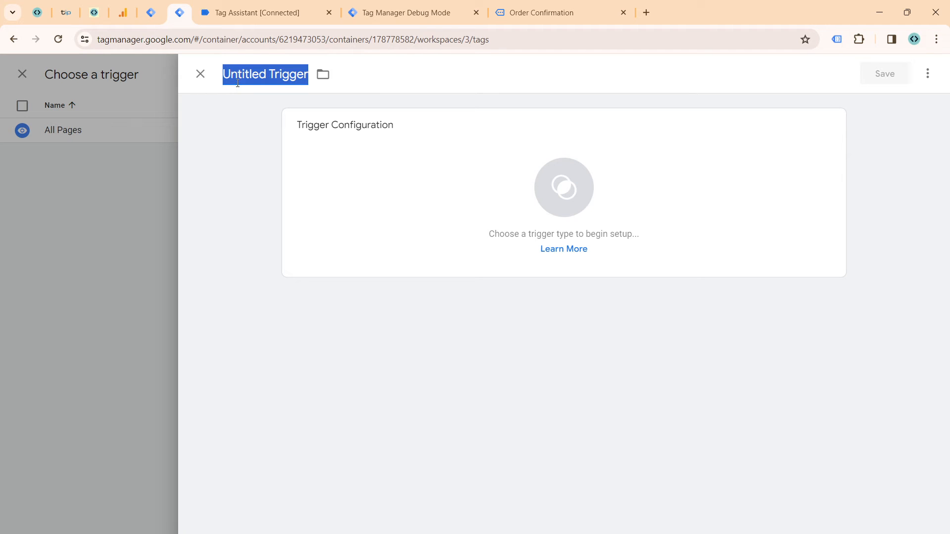
type("Client")
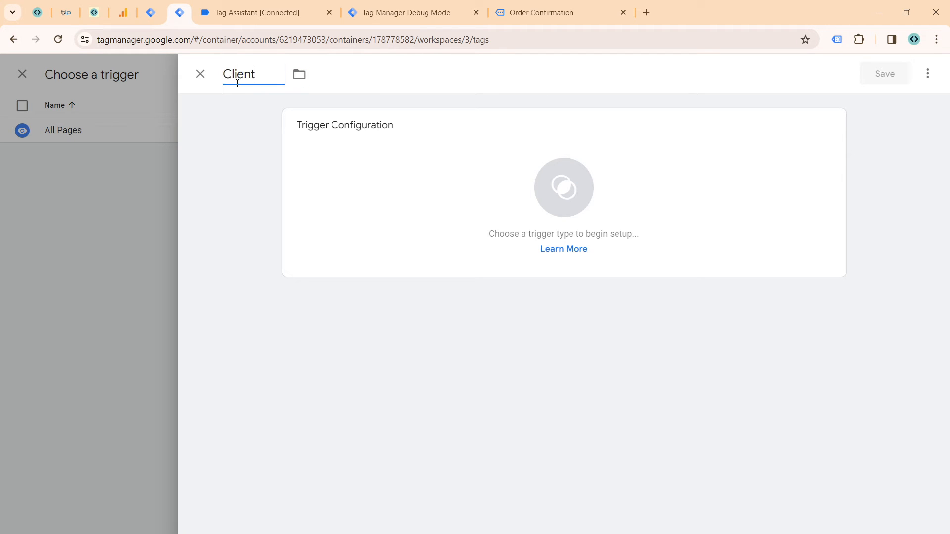
type(" = GA4")
left_click(341, 133)
left_click(608, 111)
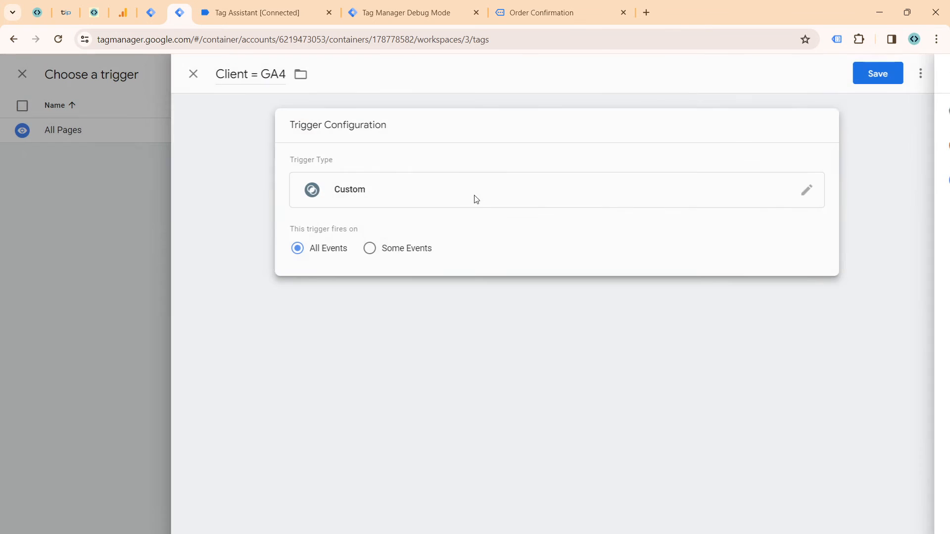
Step: Make the trigger fire on Some Events where the built-in variable Client Name equals GA4, and save it
left_click(376, 248)
left_click(348, 299)
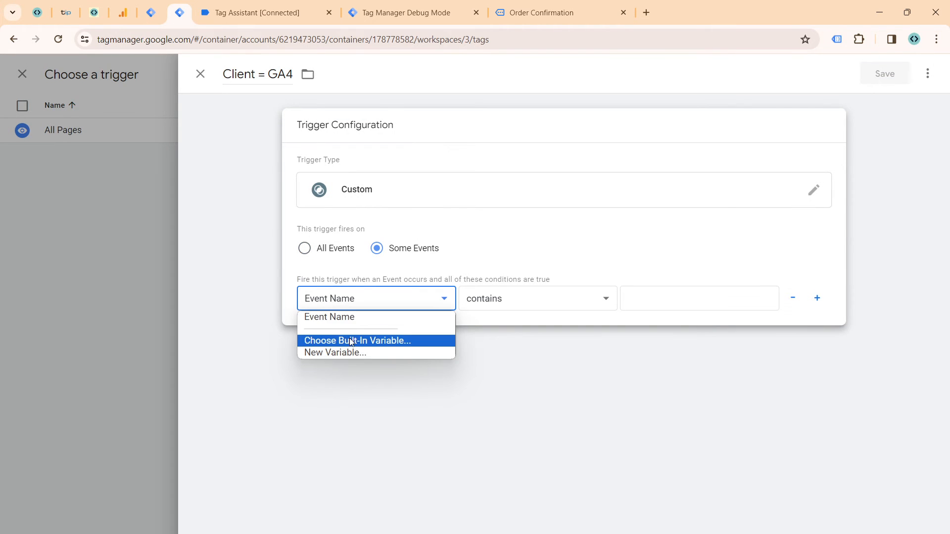
left_click(350, 340)
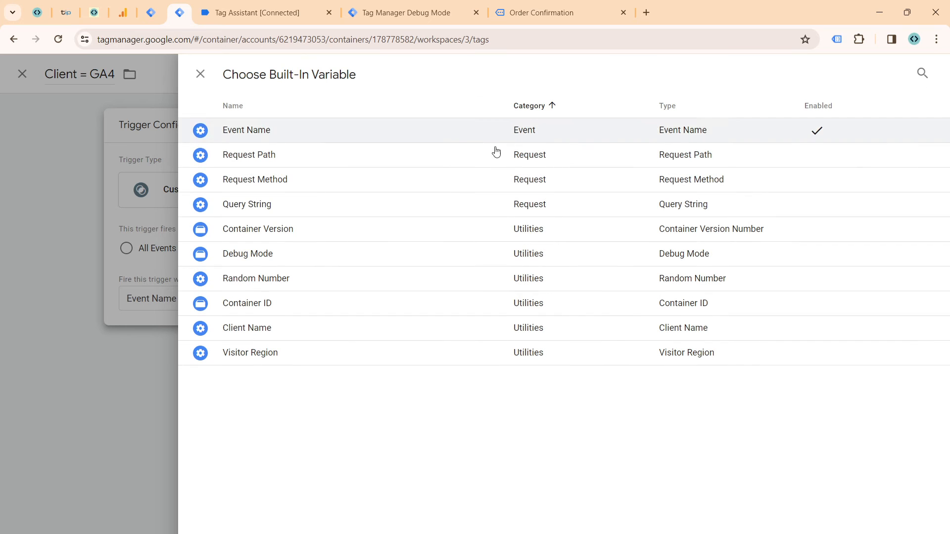
left_click(259, 329)
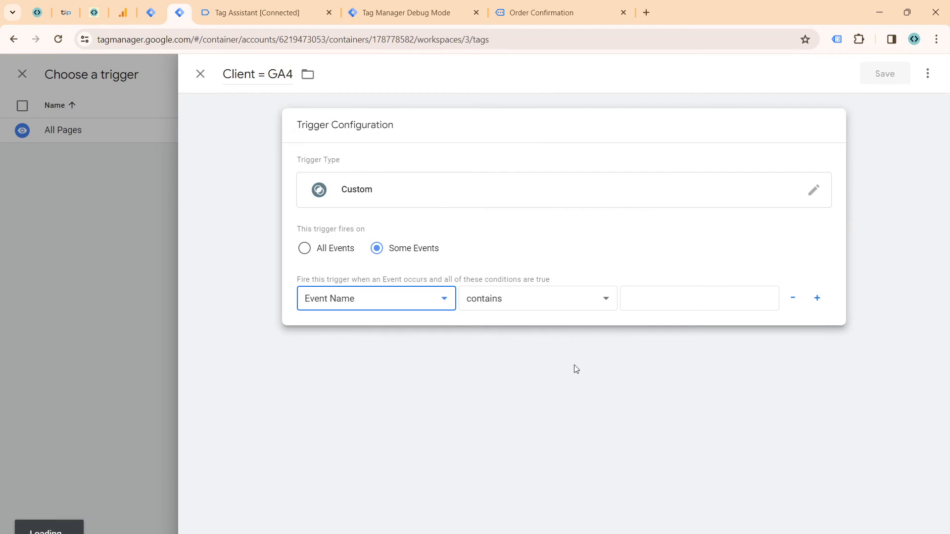
left_click(564, 299)
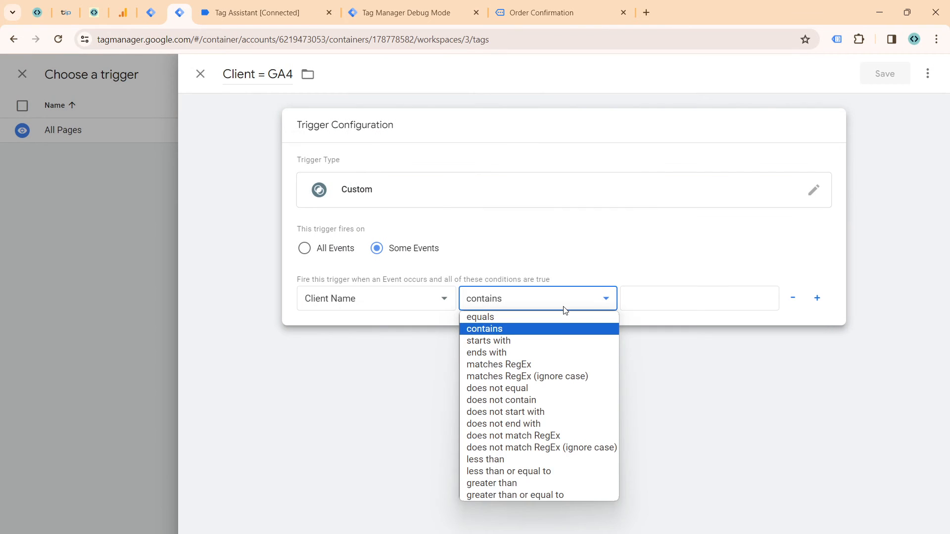
left_click(564, 317)
left_click(639, 296)
type("GA4")
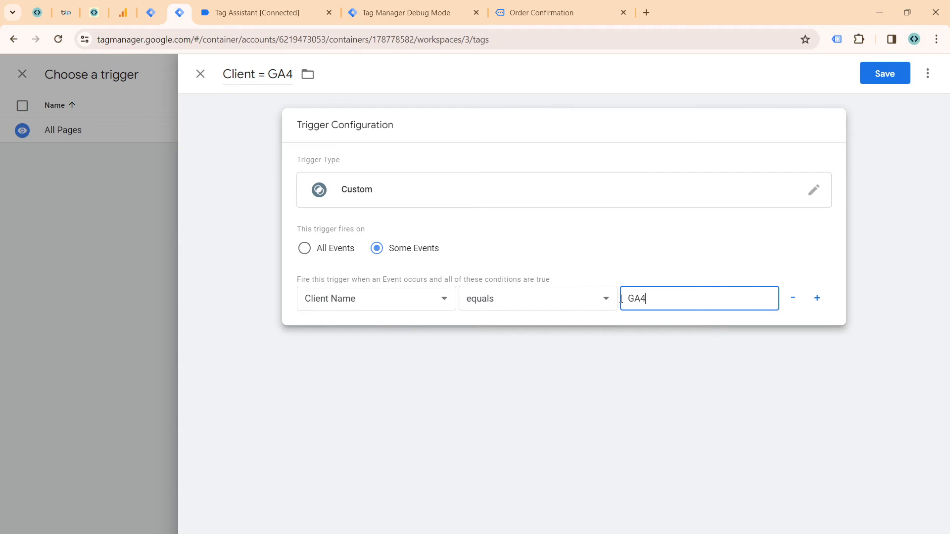
left_click(899, 80)
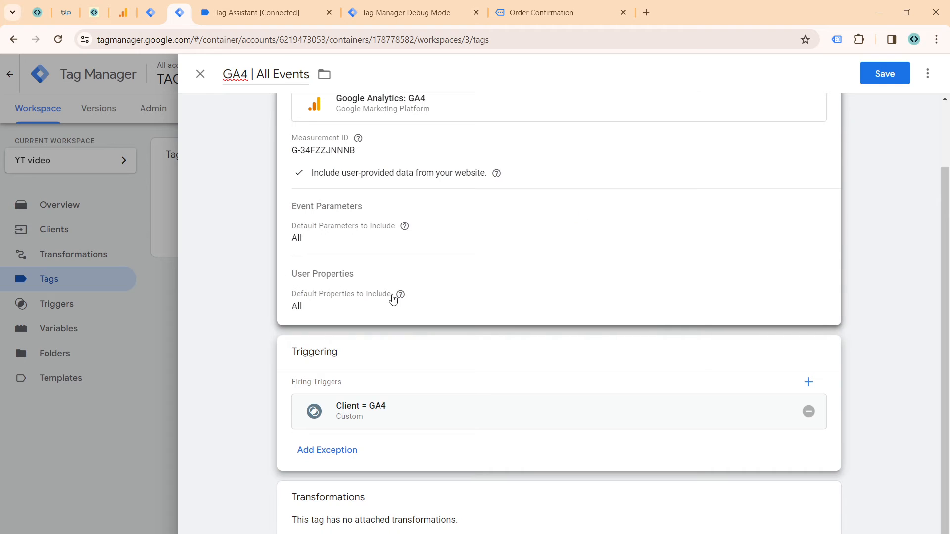
Step: Save the 'GA4 | All Events' tag and preview the server container
scroll(448, 244, "up", 1)
scroll(447, 262, "down", 1)
left_click(875, 72)
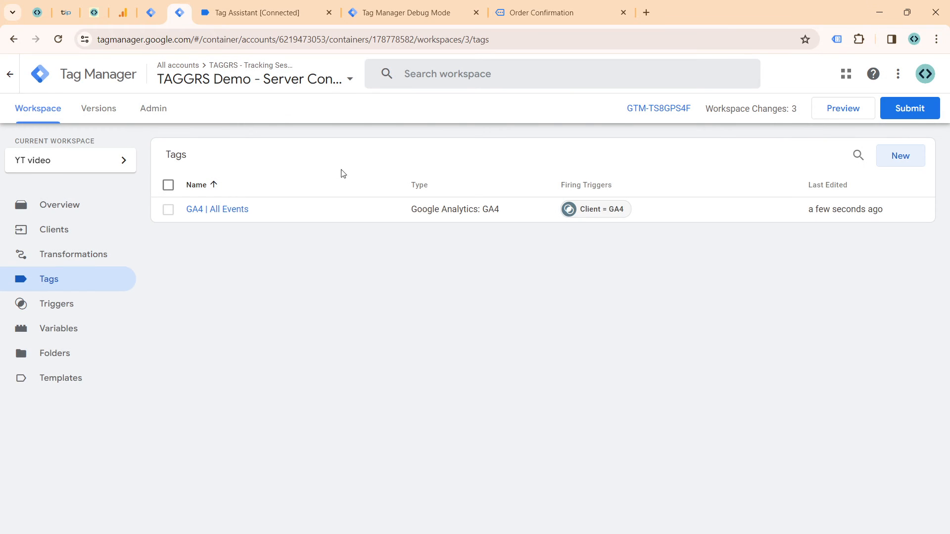
left_click(835, 110)
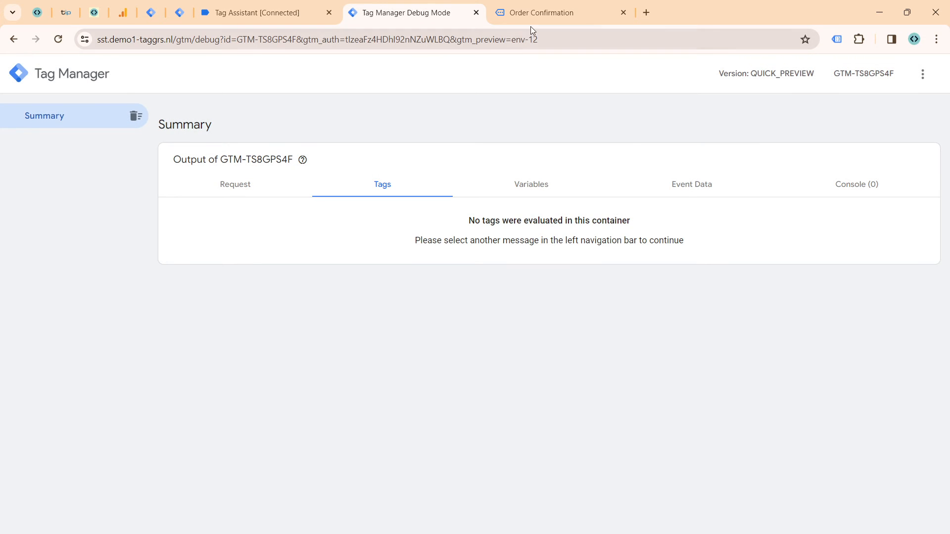
Step: Return to the TAGGRS Shop home page and open the TAGGRS. Hoodie 'BE A TAGGR' product from the shop
left_click(531, 23)
left_click(101, 105)
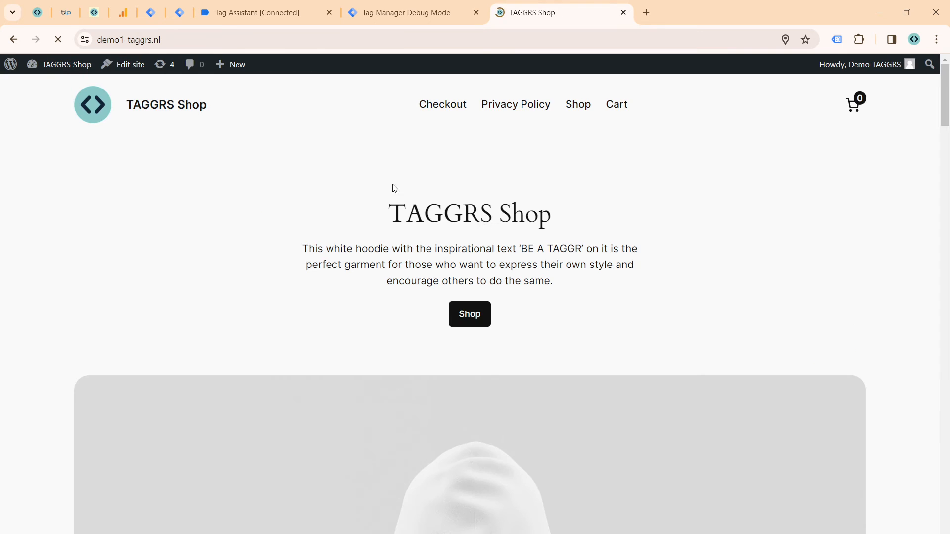
left_click(462, 327)
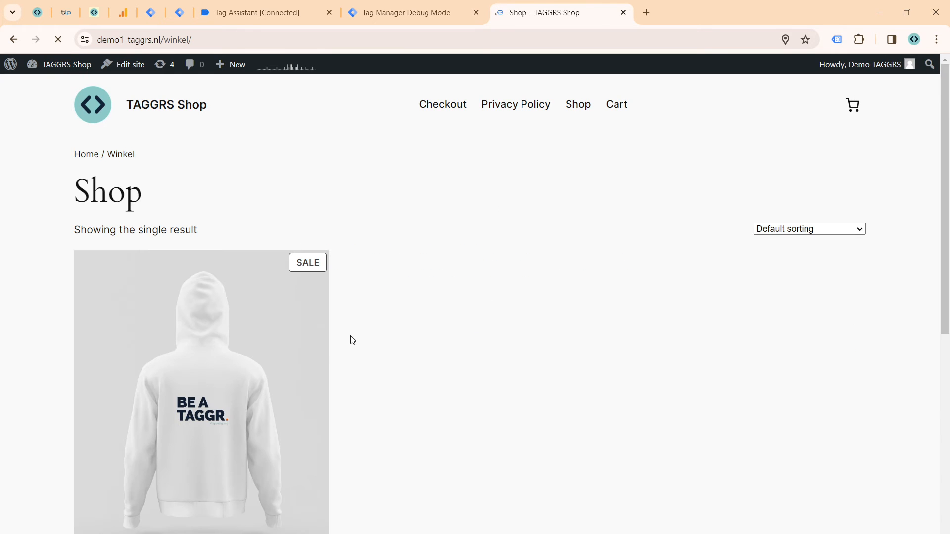
left_click(217, 387)
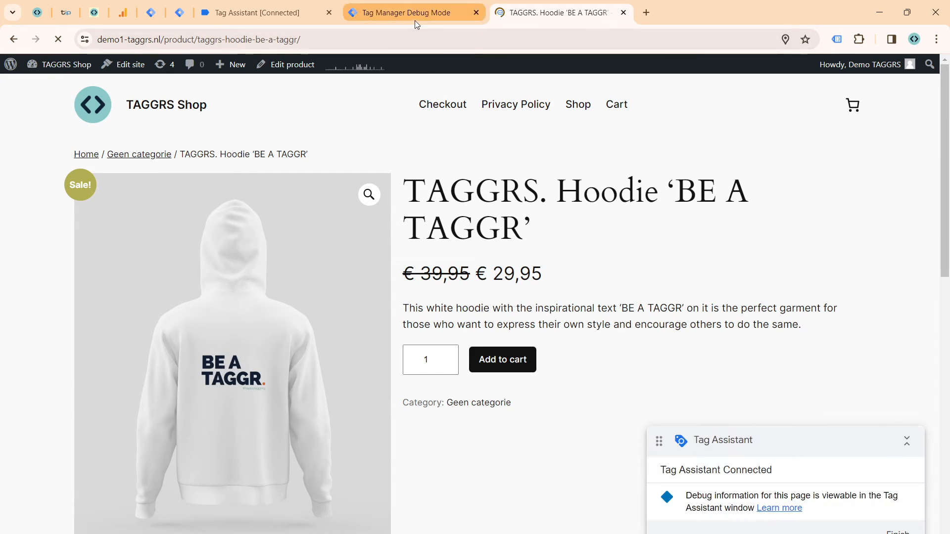
Step: Check the tags fired on the view_item event in the server container's debug mode and in the web container's Tag Assistant
left_click(406, 12)
left_click(79, 176)
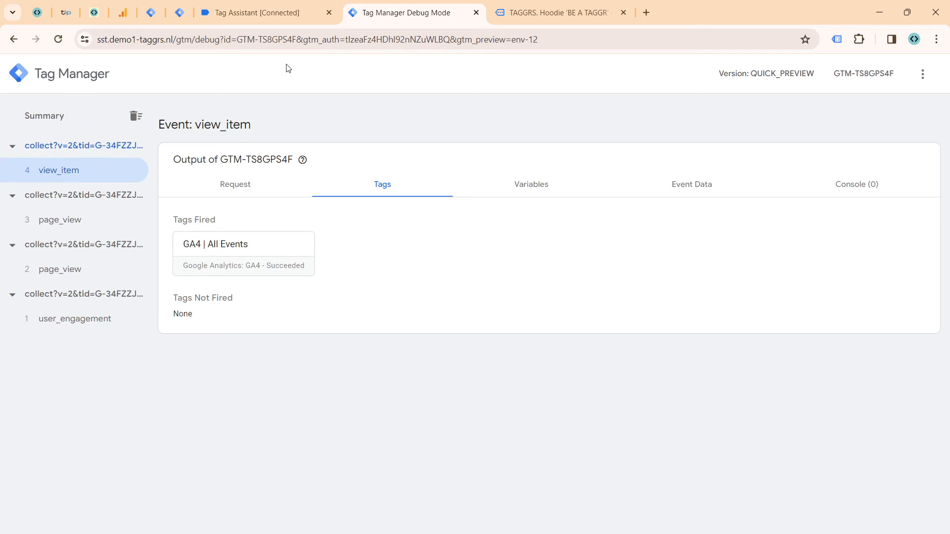
left_click(258, 13)
left_click(70, 255)
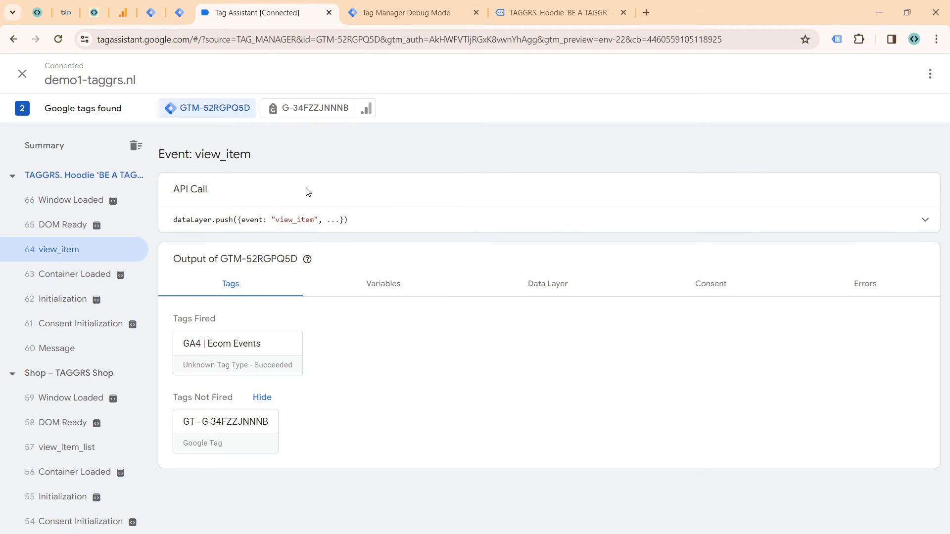
Step: Back in the server container's debug mode, review the view_item event's request, claiming client and fired tags
left_click(408, 22)
left_click(218, 186)
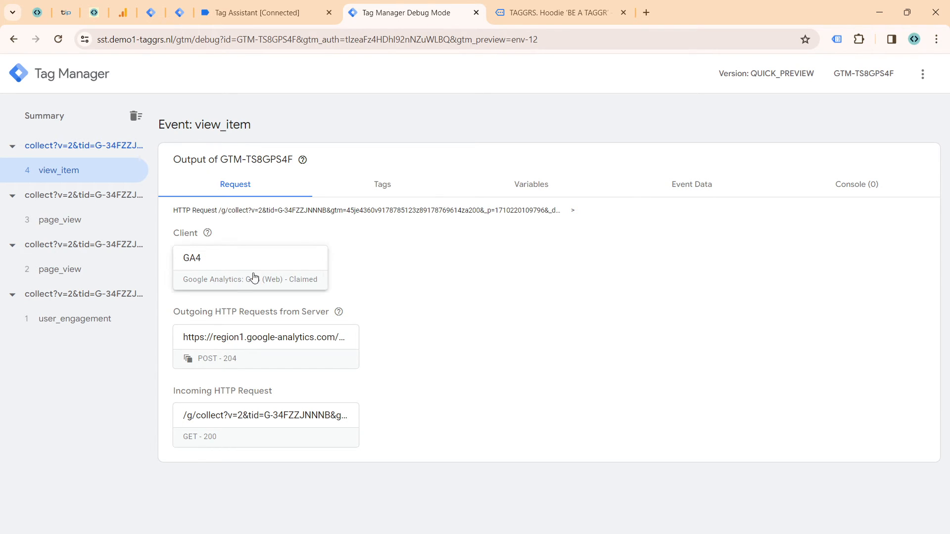
left_click(410, 186)
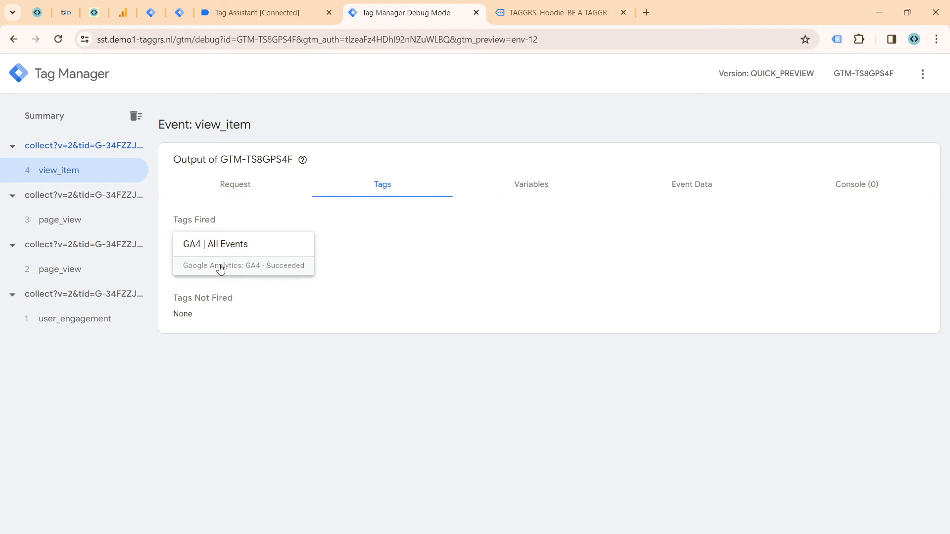
Step: Inspect the outgoing Google Analytics HTTP request of the fired 'GA4 | All Events' tag, then close both detail views
left_click(250, 259)
scroll(349, 331, "down", 1)
left_click(341, 341)
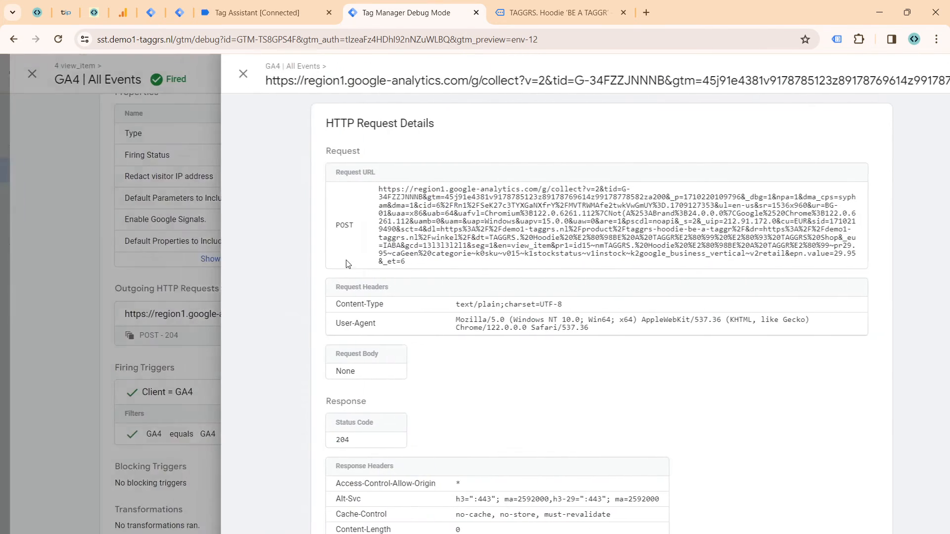
double_click(538, 214)
left_click(538, 214)
scroll(538, 213, "down", 3)
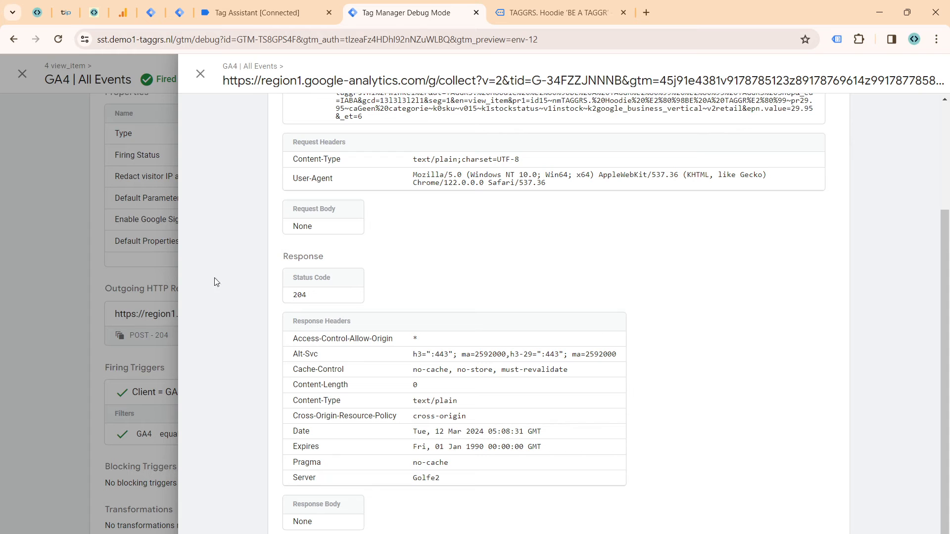
left_click(201, 74)
left_click(198, 74)
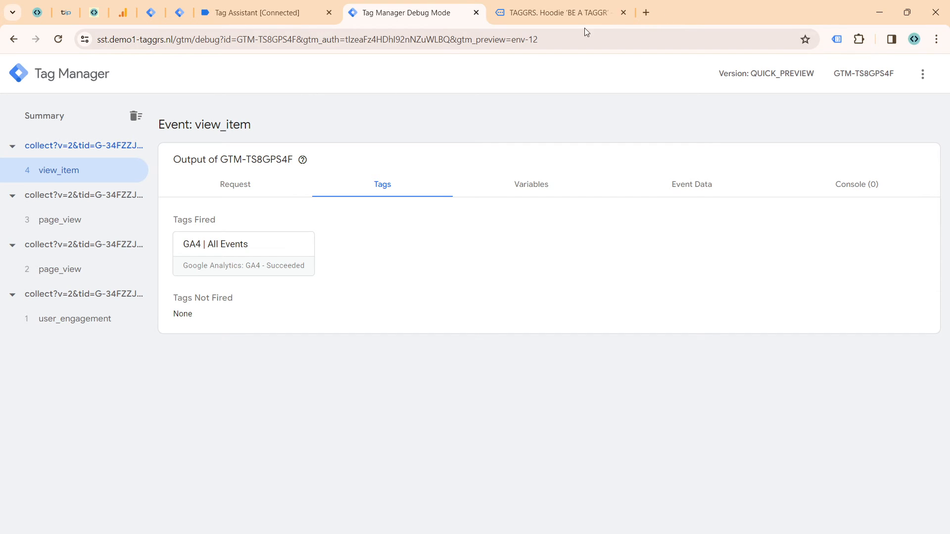
Step: Search Google for "TAGGRS tag github" in a new browser tab
mouse_move(559, 6)
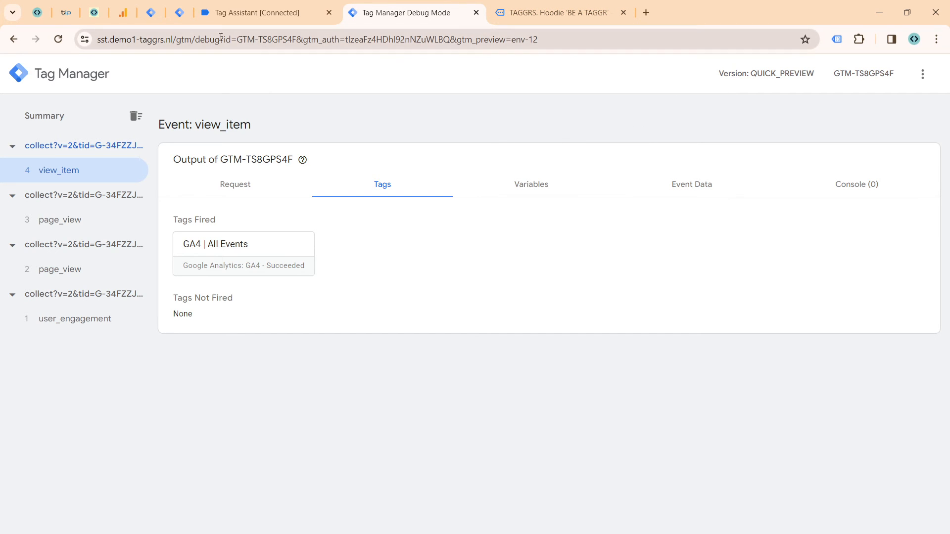
mouse_move(165, 19)
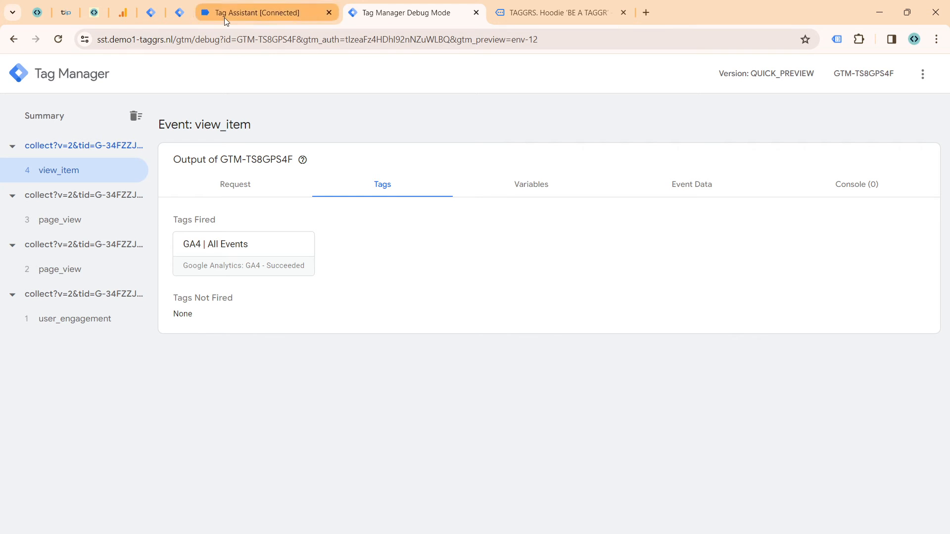
left_click(647, 13)
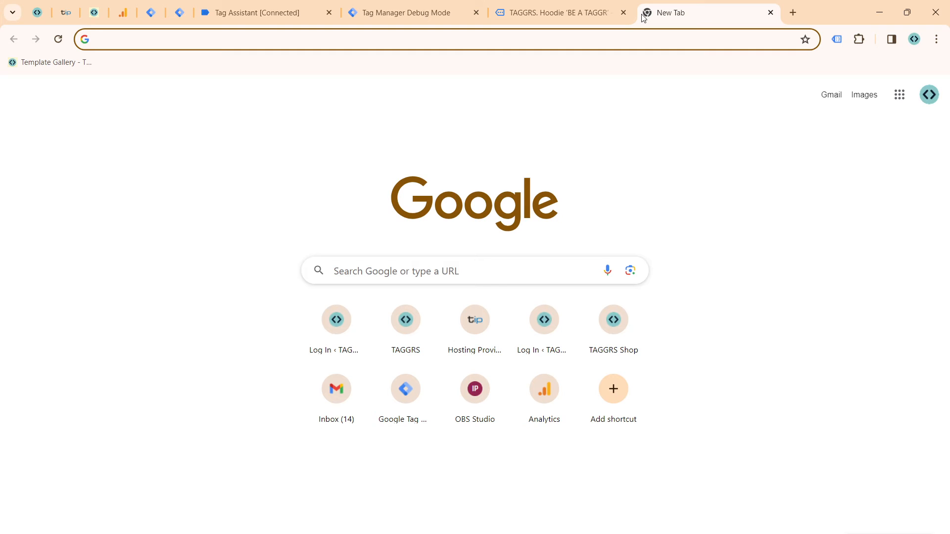
type("TAGGRS g")
type("tag github")
key("Return")
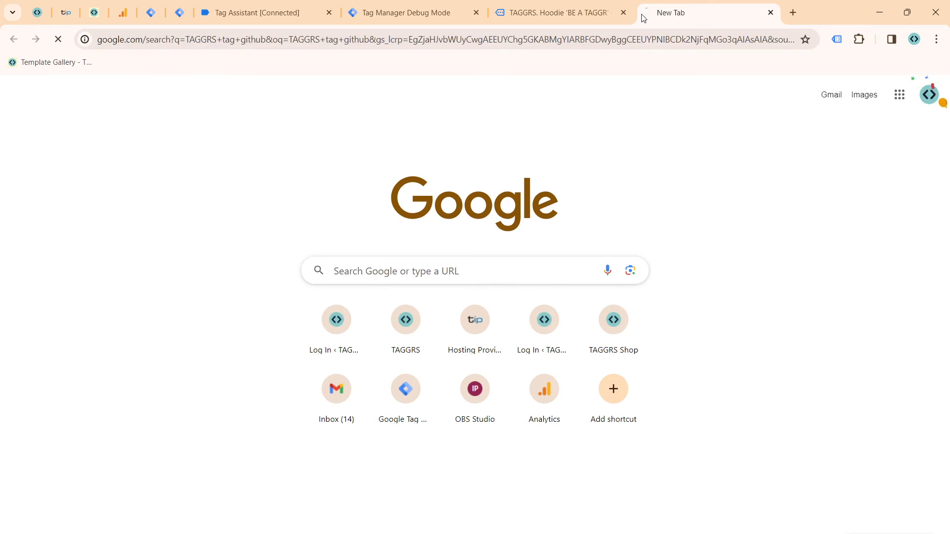
Step: Look over the taggrs GitHub Topics page and the TAGGRS-Data-Client repository from the search results
left_click(166, 208)
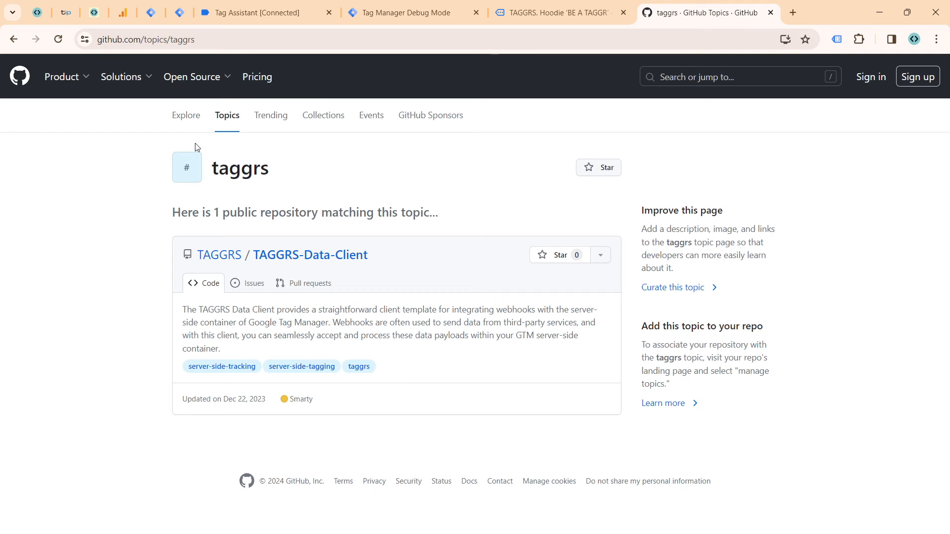
left_click(196, 121)
key("alt+Left")
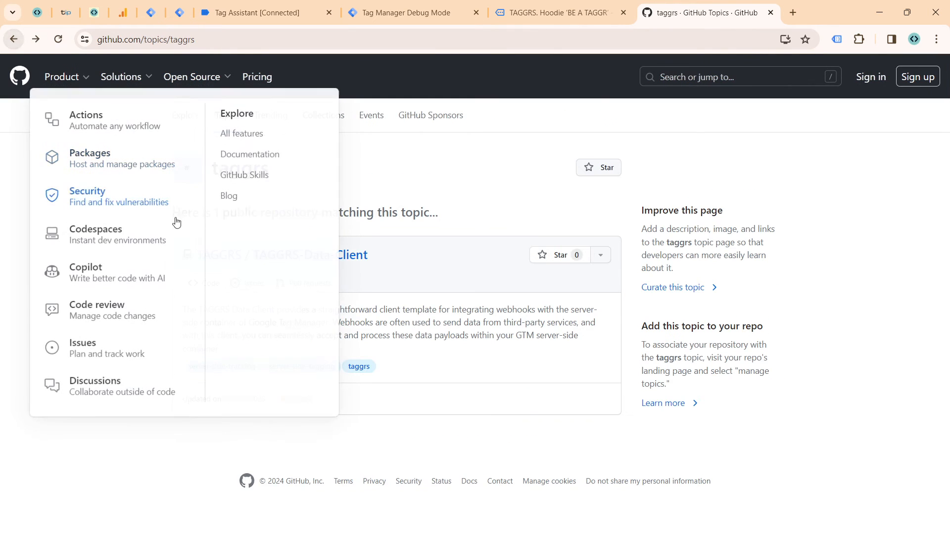
left_click(12, 42)
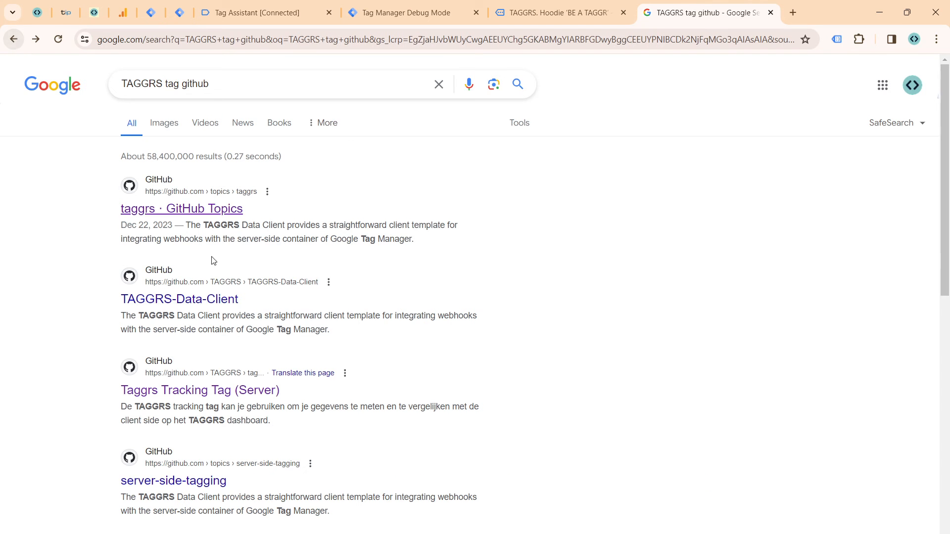
left_click(220, 299)
scroll(311, 226, "down", 5)
scroll(311, 225, "up", 3)
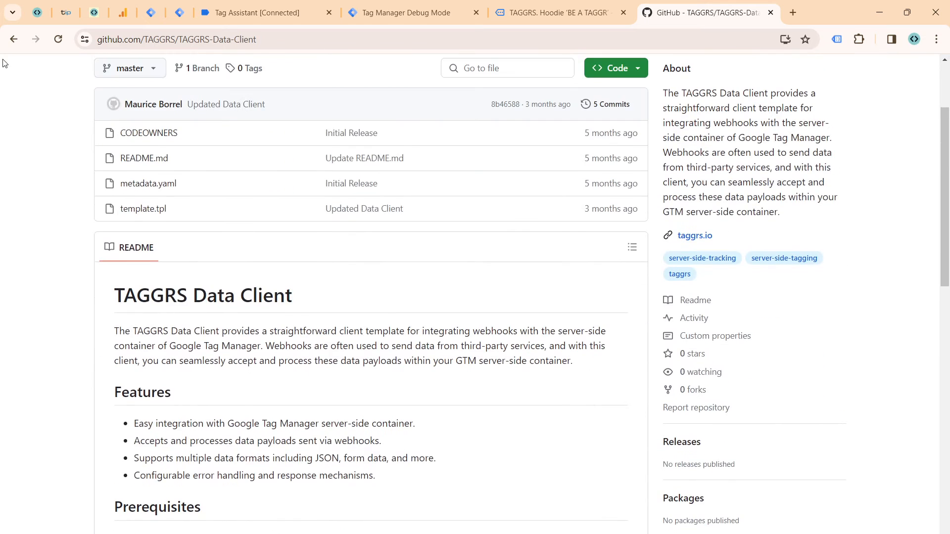
Step: Go back to the search results, open the taggrs-tracking-tag-server repository and download it as a ZIP
left_click(14, 40)
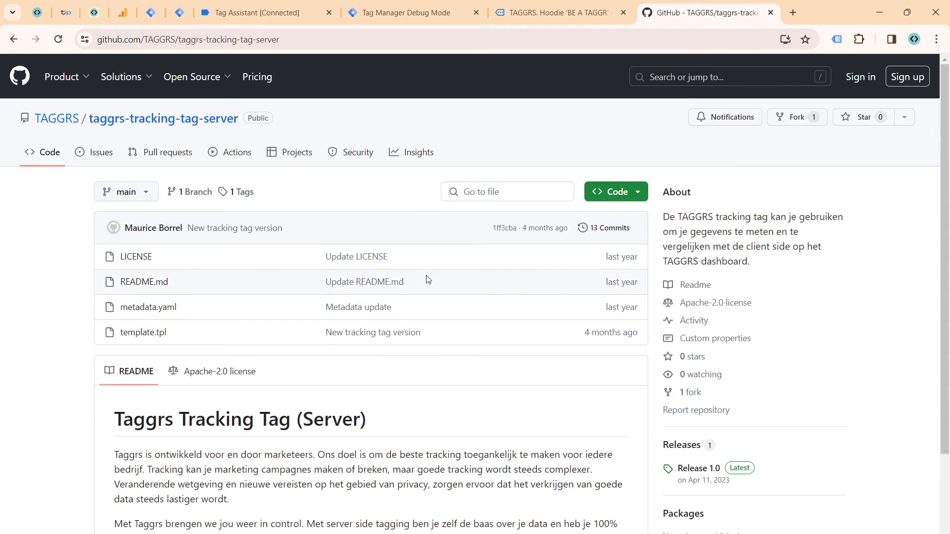
left_click(636, 188)
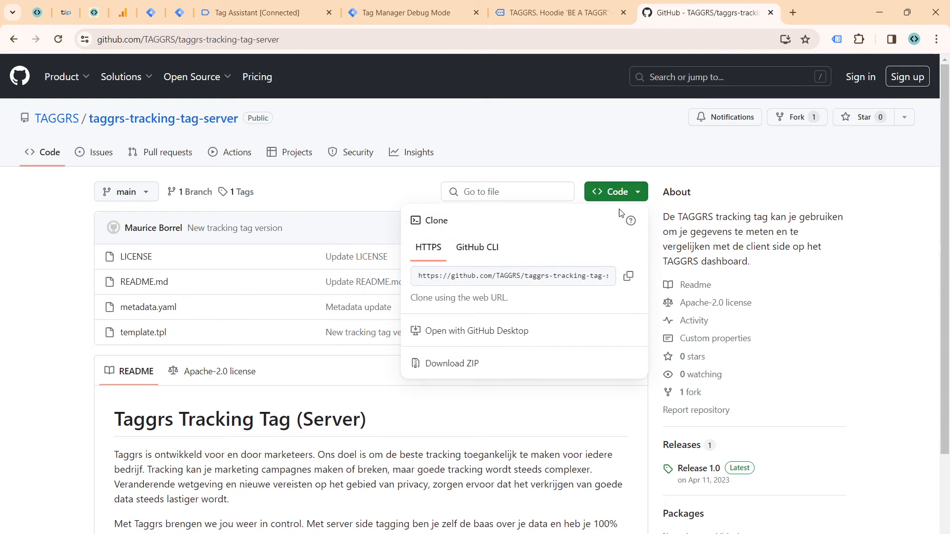
left_click(483, 365)
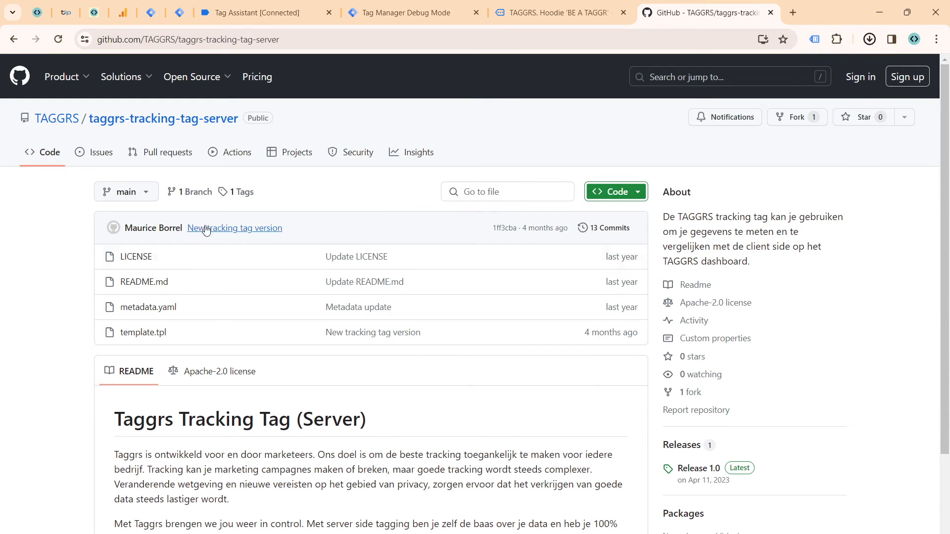
Step: Open the taggrs-tracking-tag-client repository from the TAGGRS organization page and download it as a ZIP
left_click(57, 119)
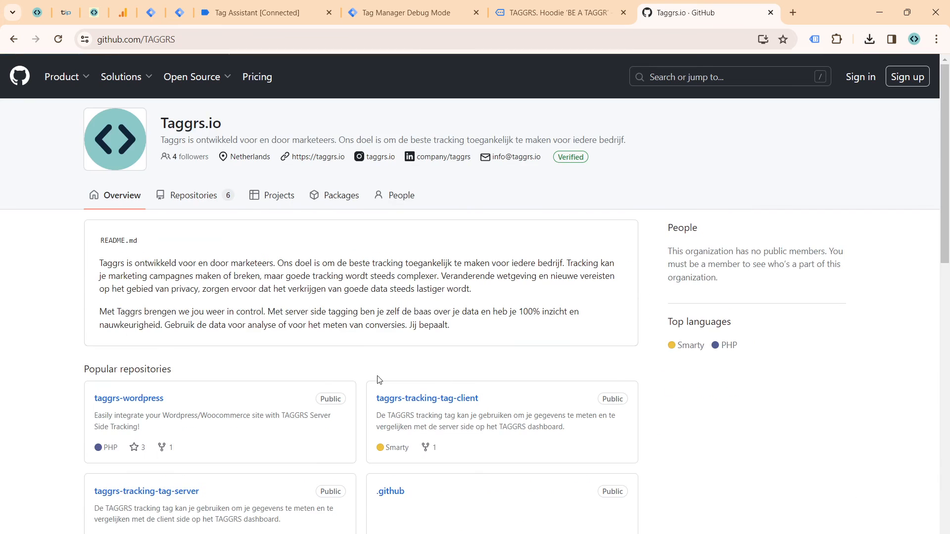
scroll(267, 363, "down", 4)
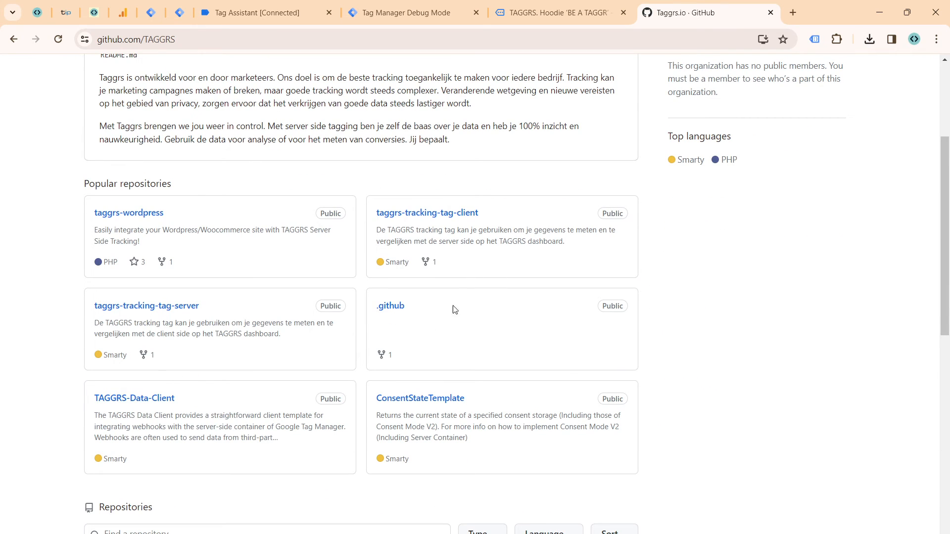
left_click(382, 214)
left_click(617, 191)
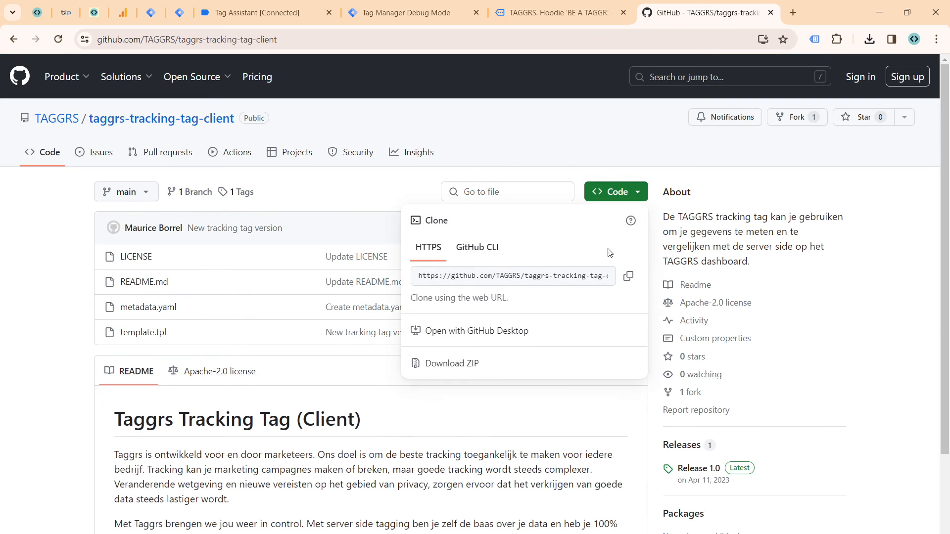
left_click(475, 362)
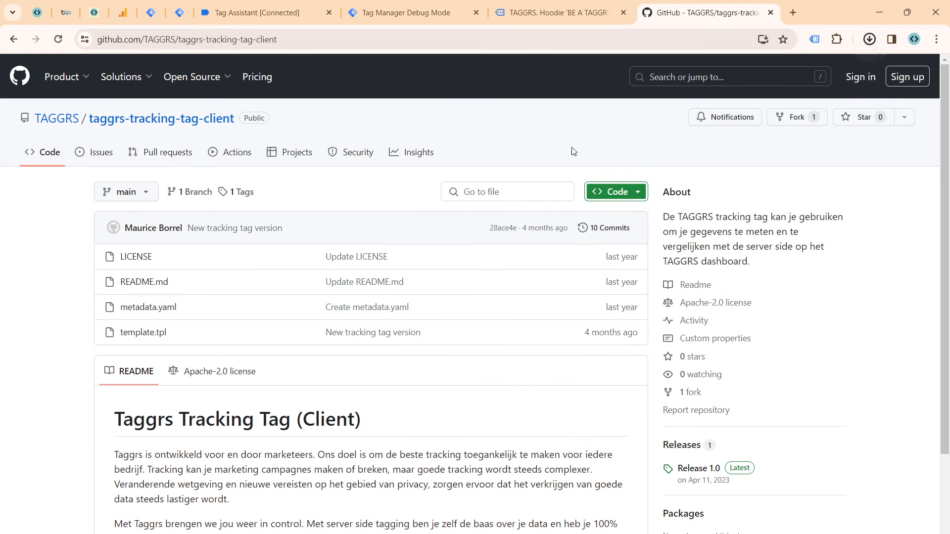
Step: Extract the taggrs-tracking-tag-client-main folder from the downloaded client ZIP into Downloads, replacing the existing files with the same names
left_click(870, 41)
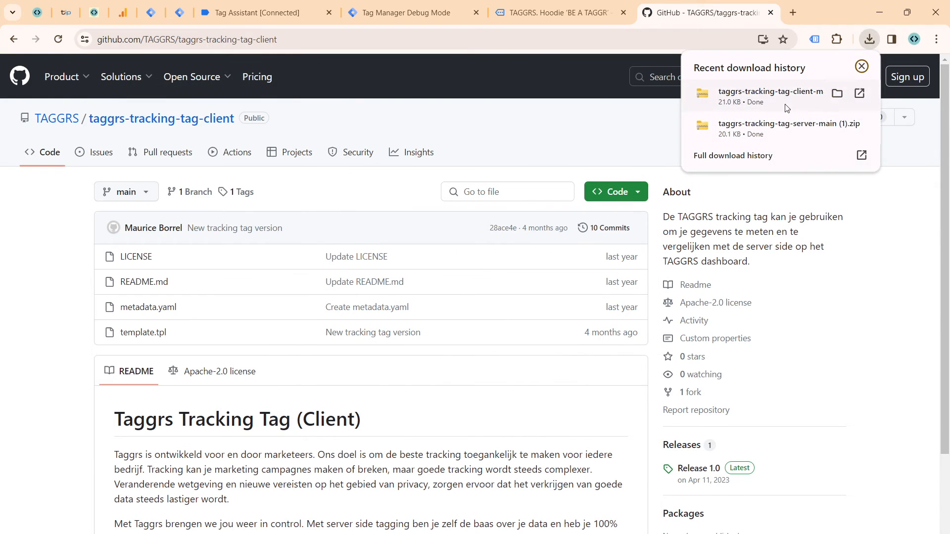
left_click(844, 97)
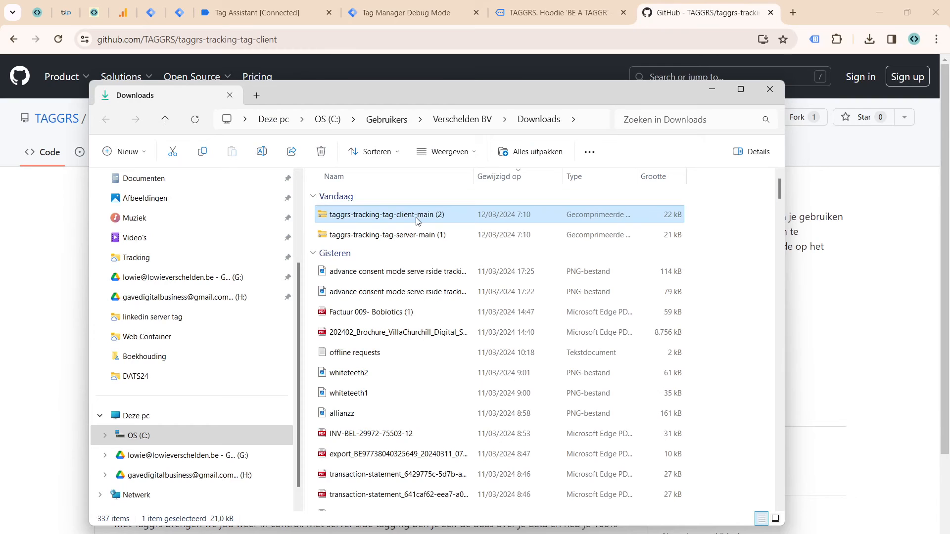
double_click(417, 218)
left_click(413, 198)
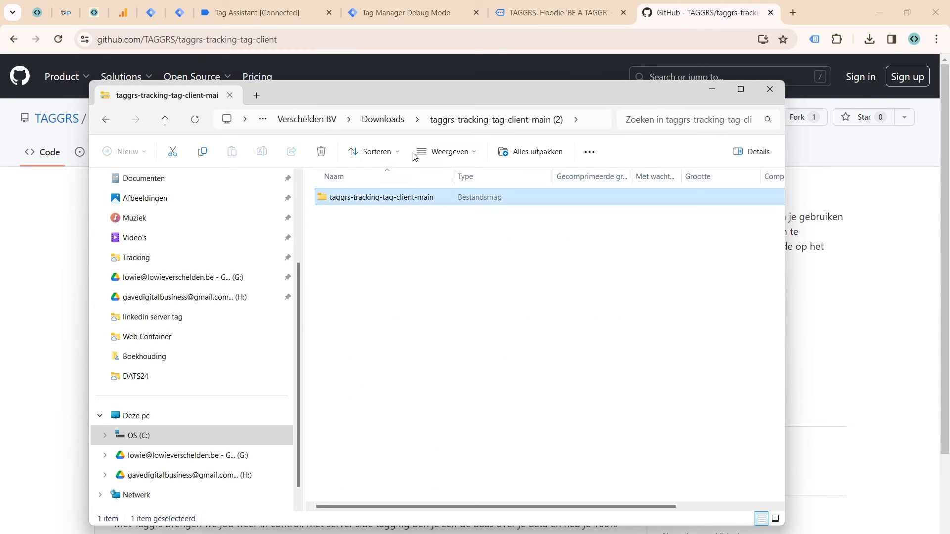
left_click_drag(389, 121, 686, 241)
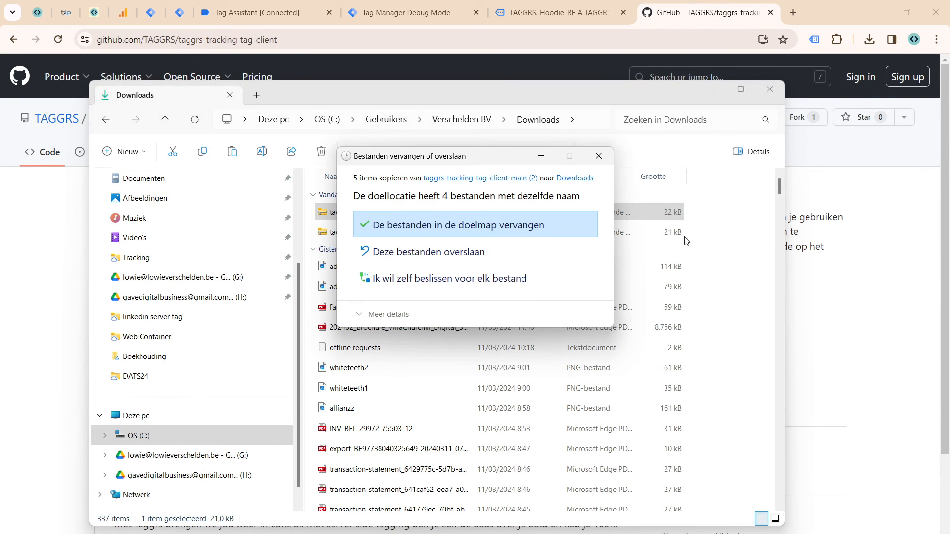
left_click(461, 227)
Step: Locate the extracted taggrs-tracking-tag-server-main and taggrs-tracking-tag-client-main folders in Downloads by sorting on modification date
scroll(695, 273, "up", 5)
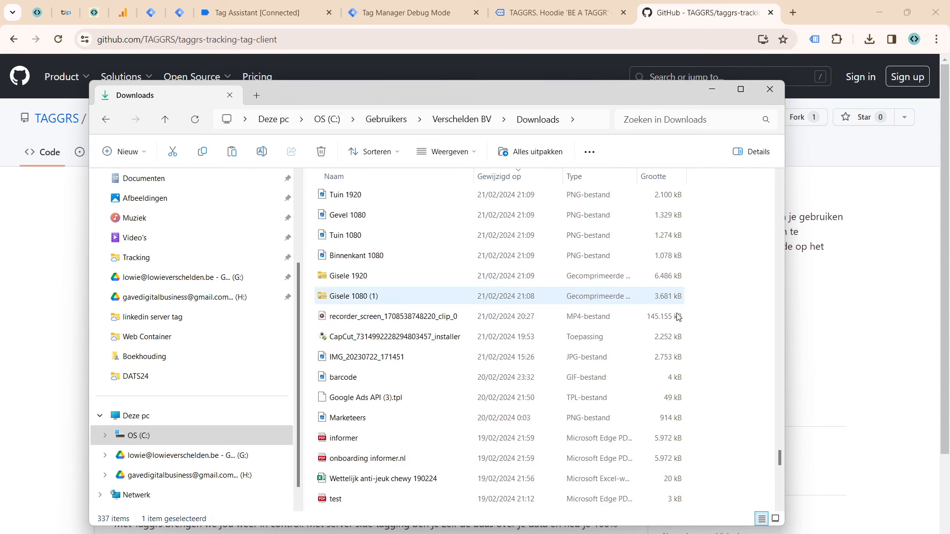
left_click(539, 178)
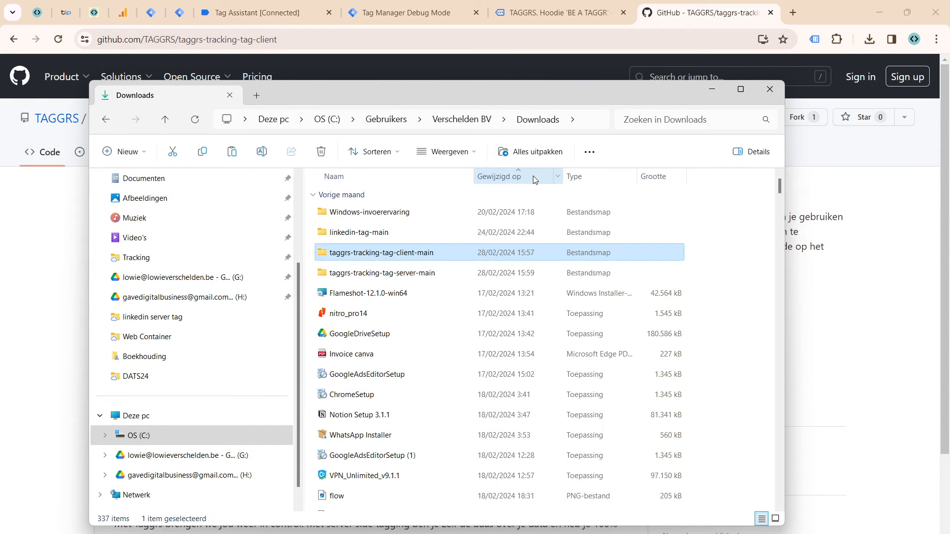
left_click(535, 178)
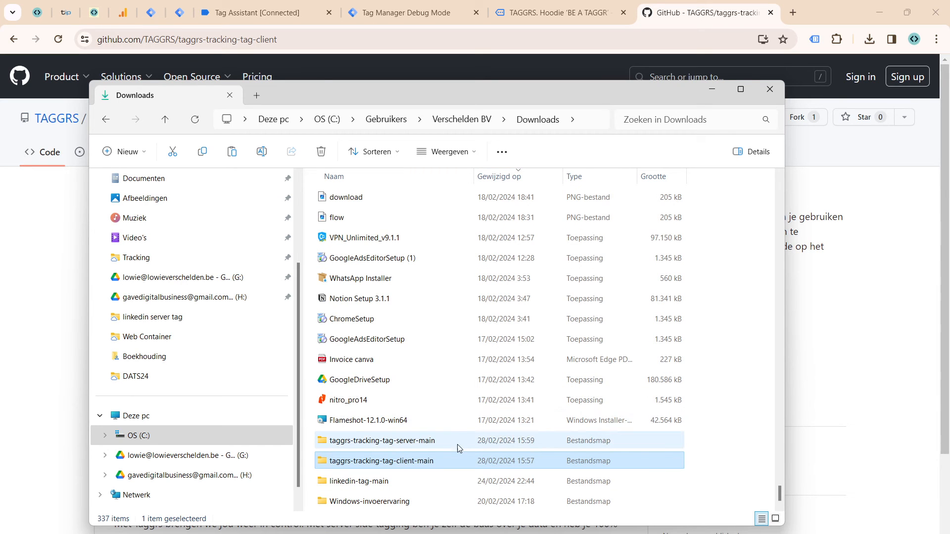
left_click(428, 447, "ctrl")
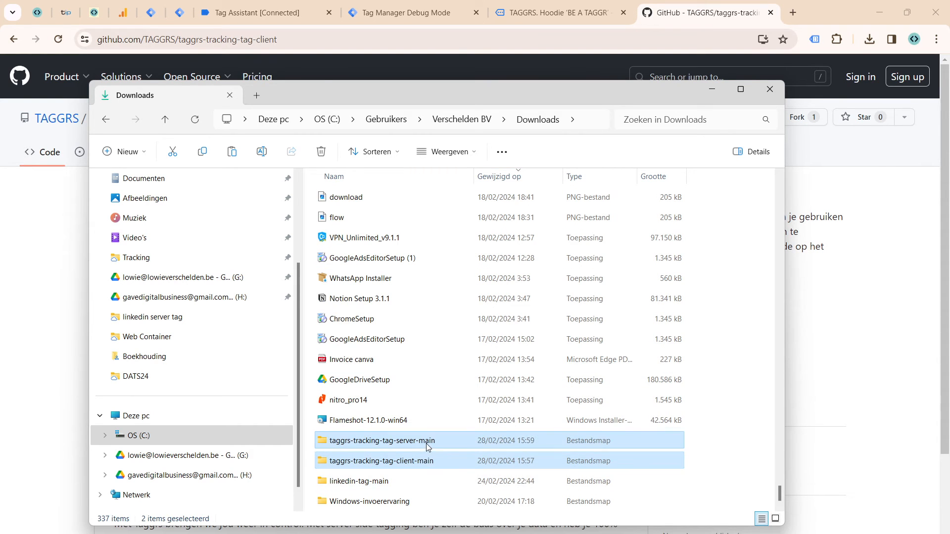
left_click(789, 333)
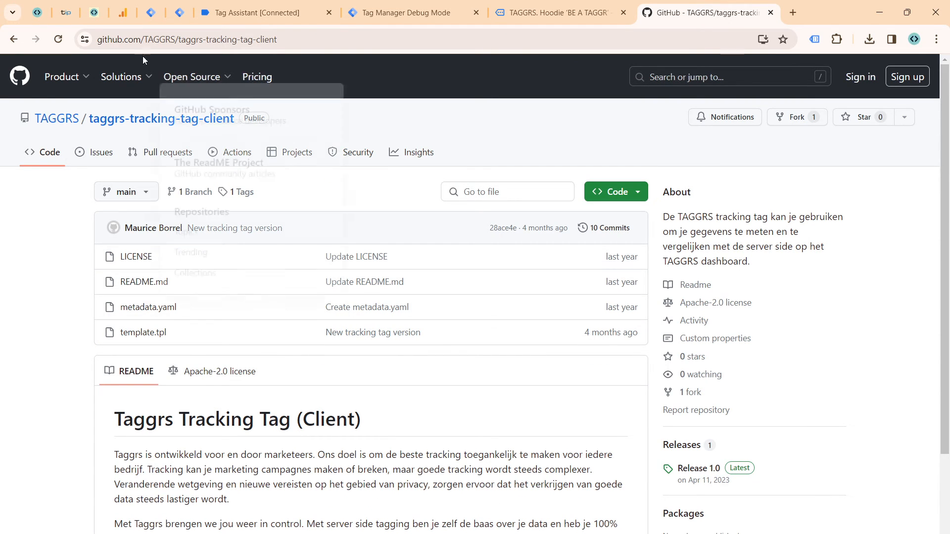
Step: In the TAGGRS Demo web container, create a new tag template by importing template.tpl from the taggrs-tracking-tag-client-main folder
left_click(146, 14)
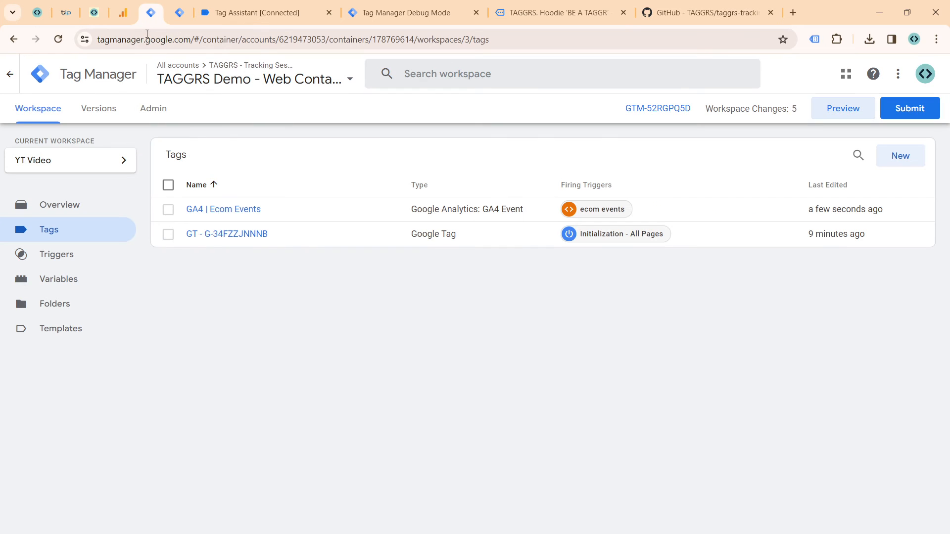
left_click(69, 341)
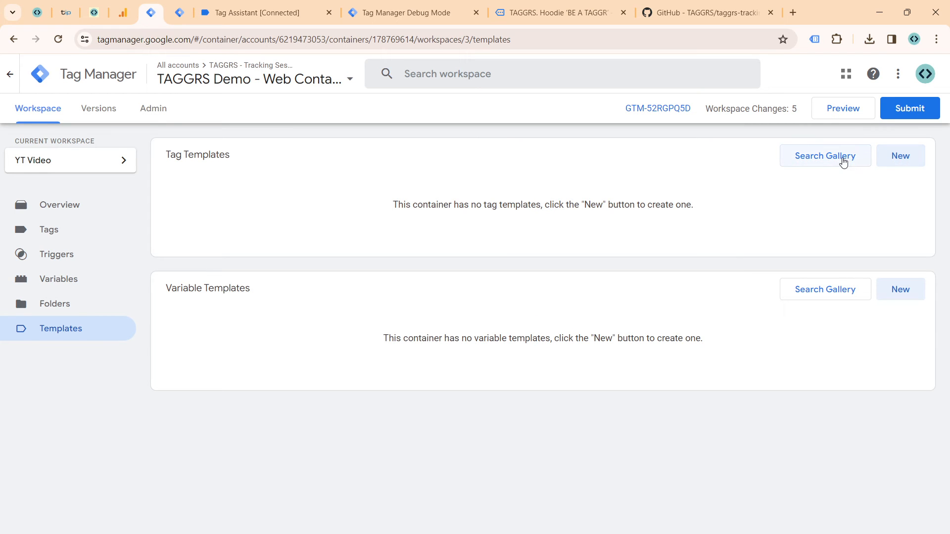
left_click(885, 165)
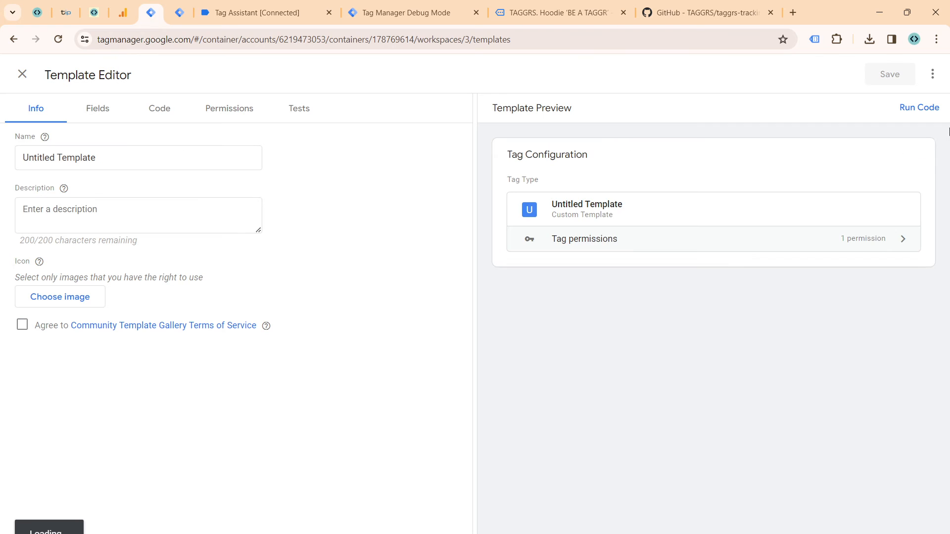
left_click(933, 74)
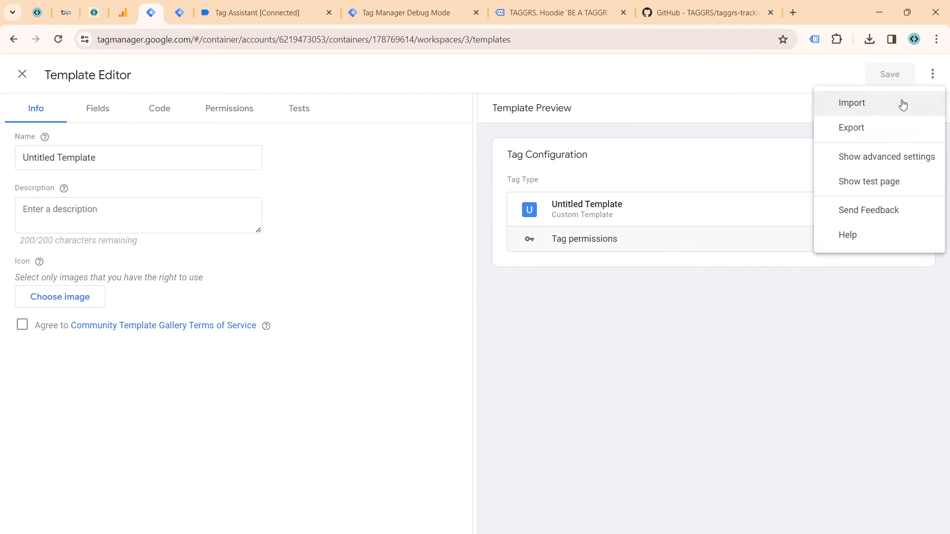
left_click(901, 102)
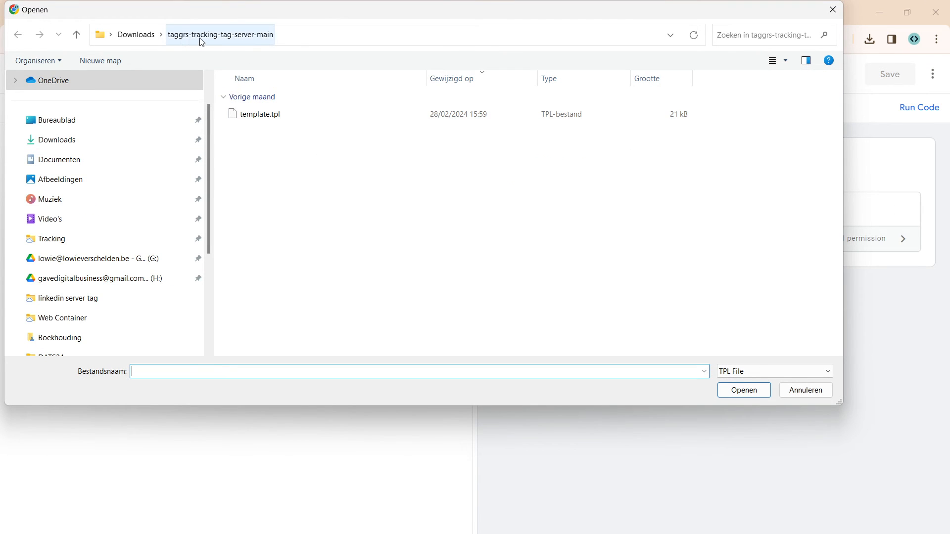
left_click(137, 38)
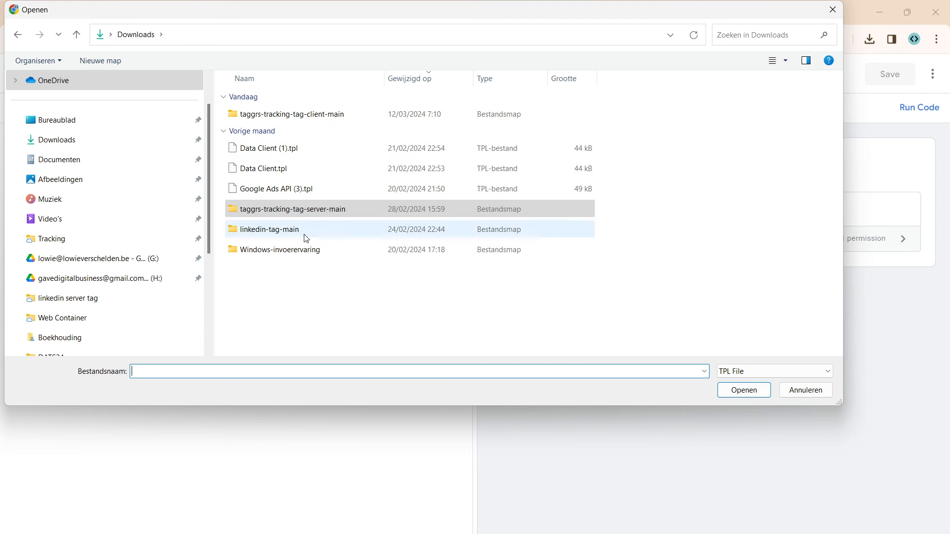
double_click(293, 117)
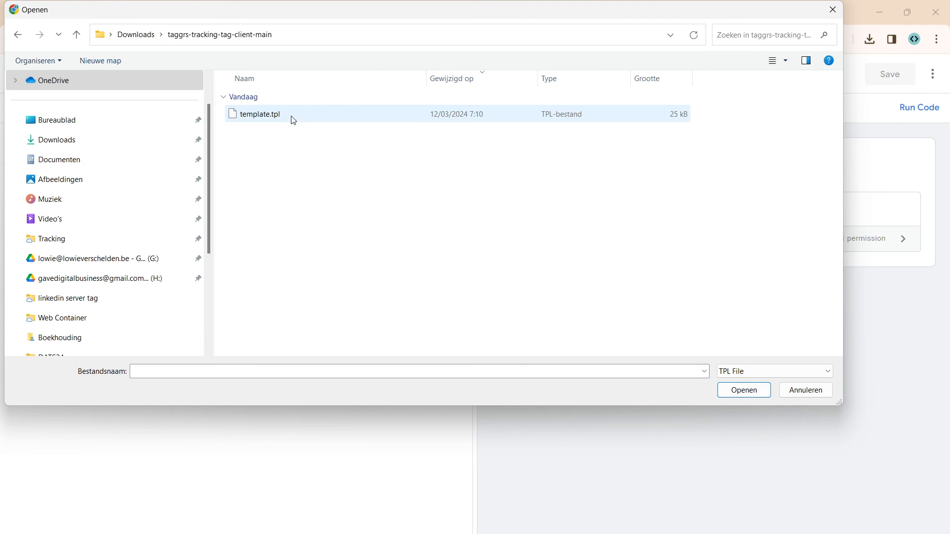
left_click(293, 118)
left_click(755, 395)
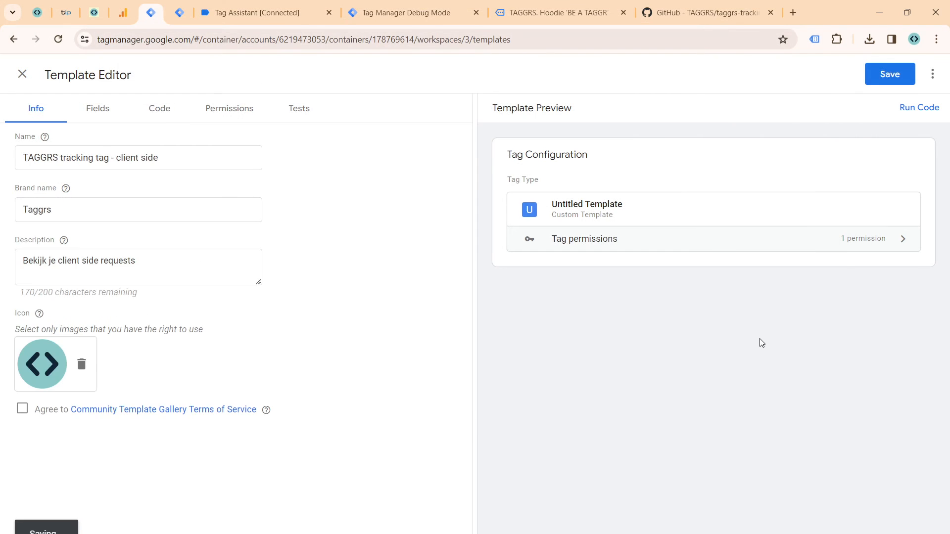
Step: Agree to the Community Template Gallery Terms of Service, save the imported client-side template and close the Template Editor
left_click(28, 412)
left_click(885, 76)
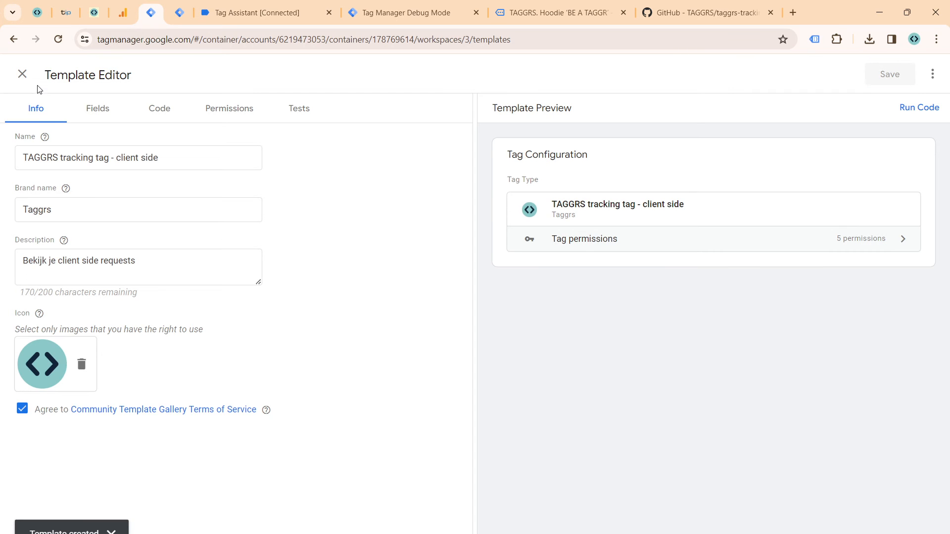
left_click(23, 74)
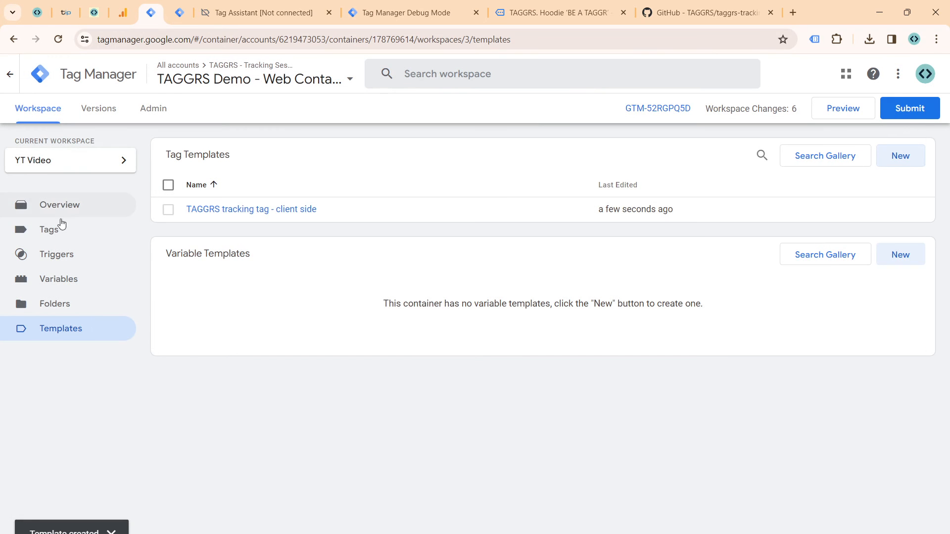
Step: Create a new tag in the web container with type TAGGRS tracking tag - client side and name it "TAGGRS | Client"
left_click(62, 232)
left_click(888, 155)
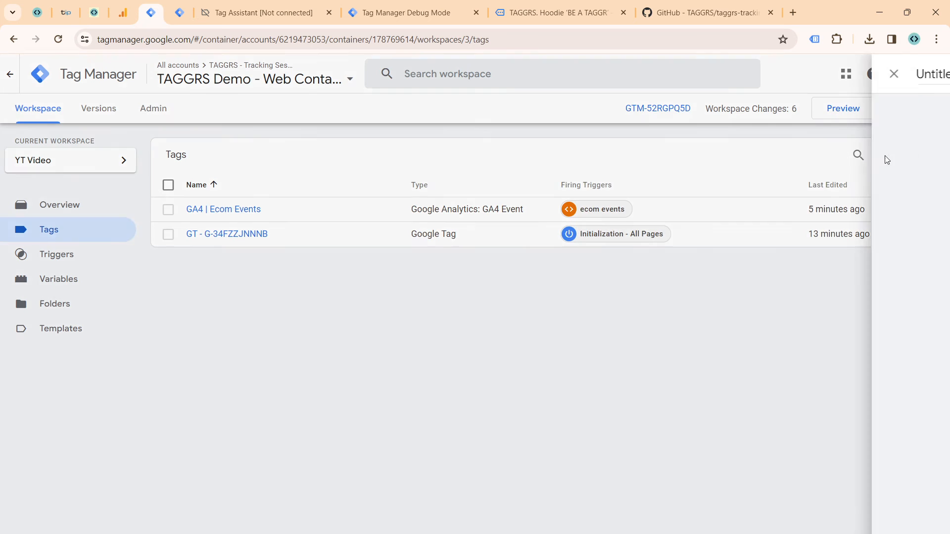
left_click(447, 164)
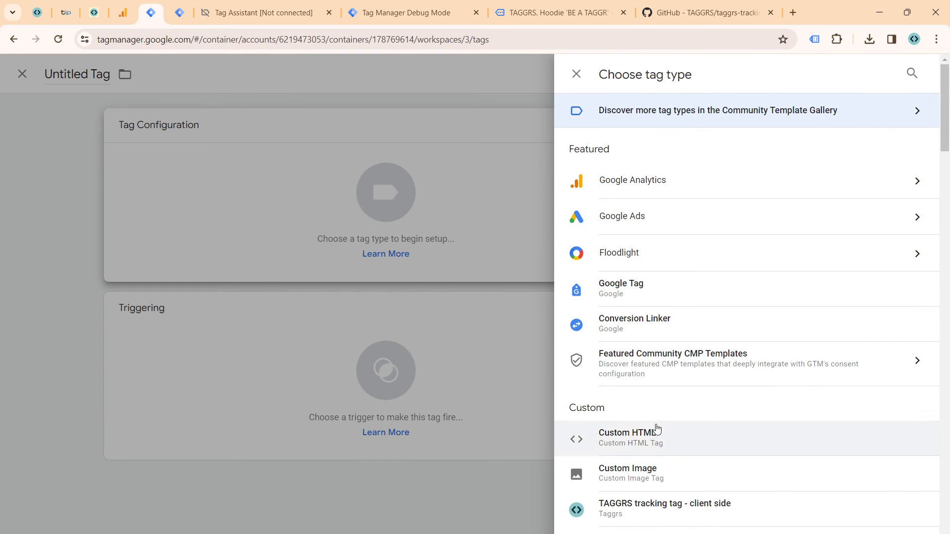
left_click(668, 514)
double_click(272, 75)
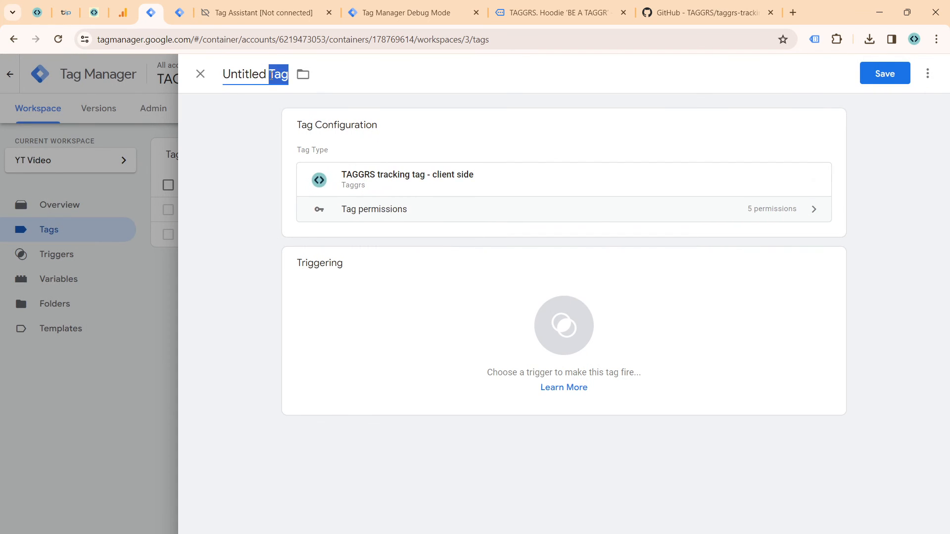
key("ctrl+a")
type("T")
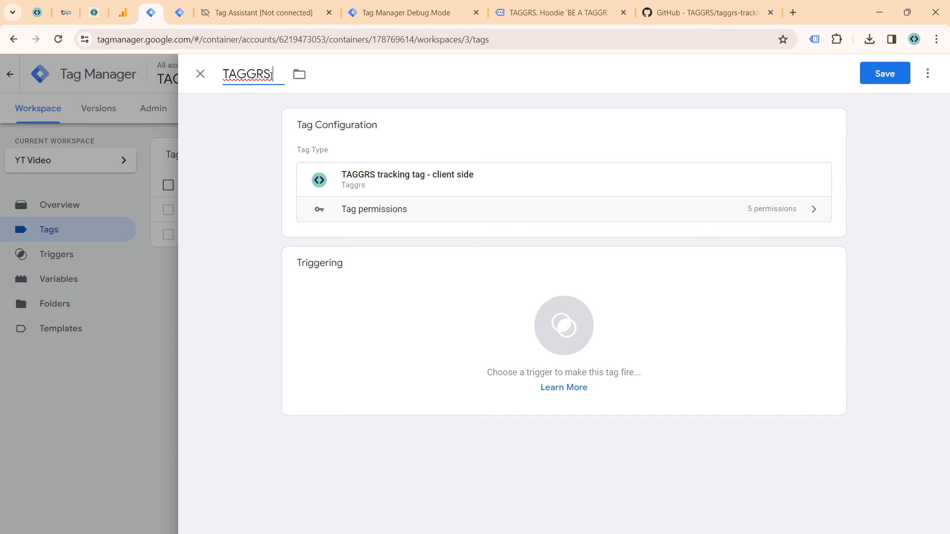
type("AGGRS | Client")
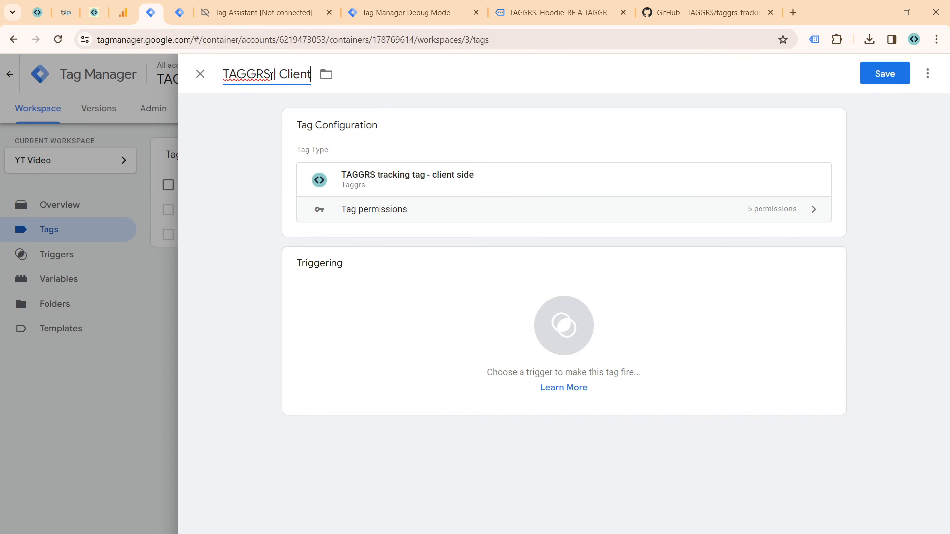
Step: Add a new Custom Event trigger to the tag, using regex matching with the event name .* for all custom events
left_click(426, 269)
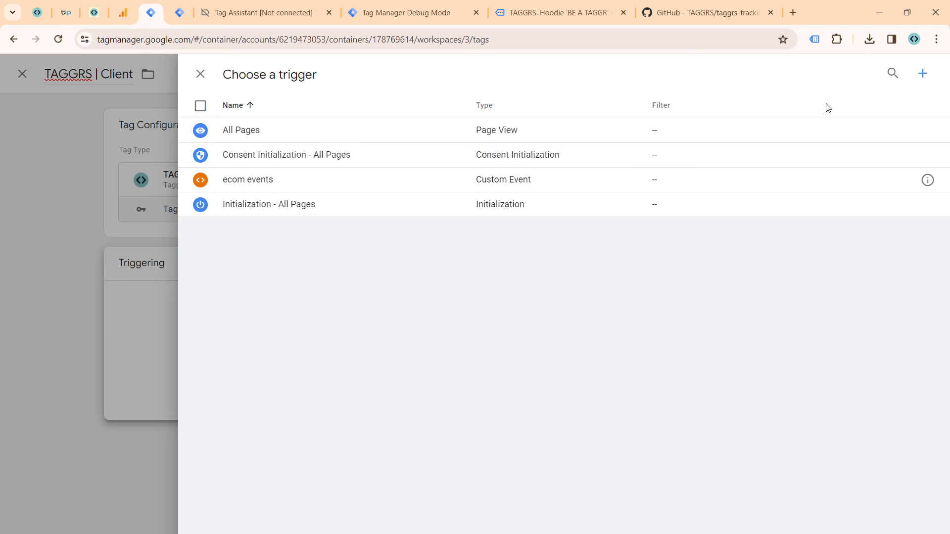
left_click(914, 77)
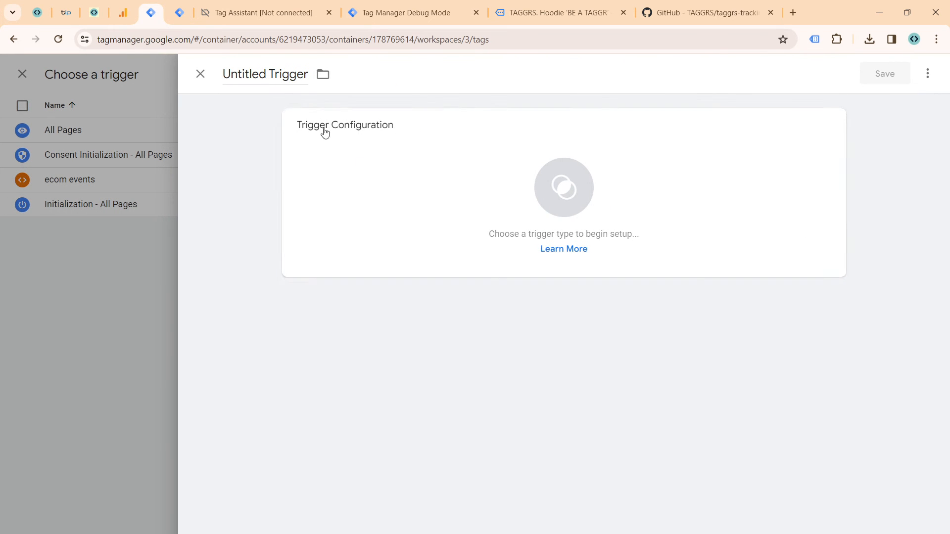
left_click(322, 132)
scroll(643, 448, "down", 5)
left_click(641, 407)
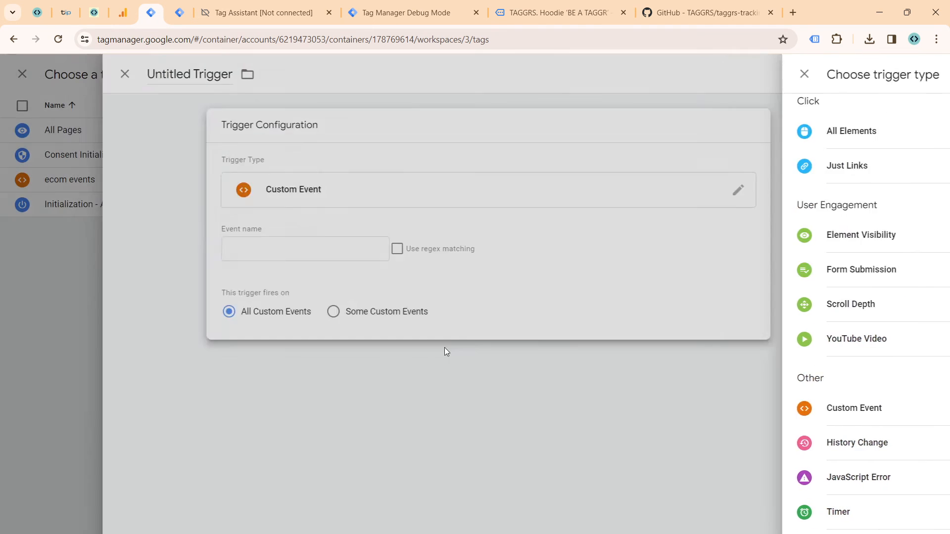
left_click(473, 249)
left_click(416, 255)
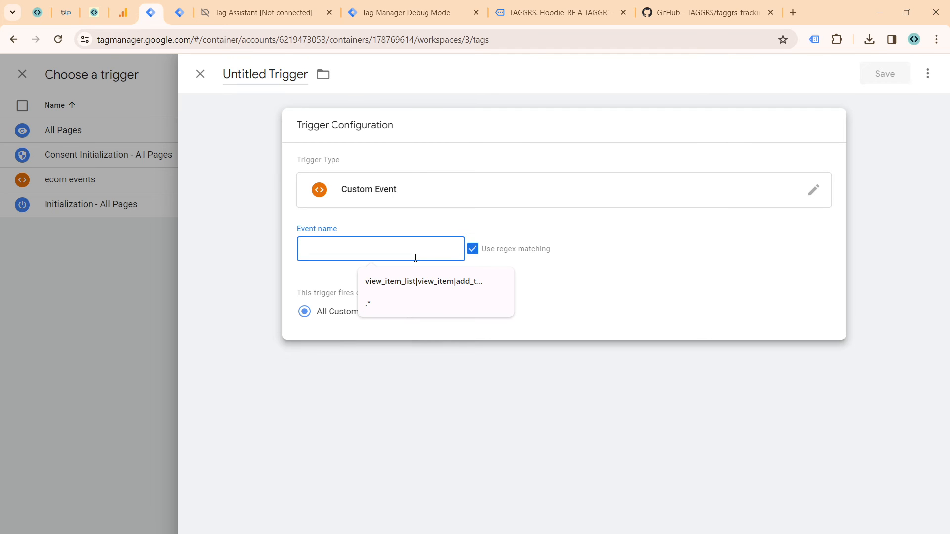
key("Down")
key("Return")
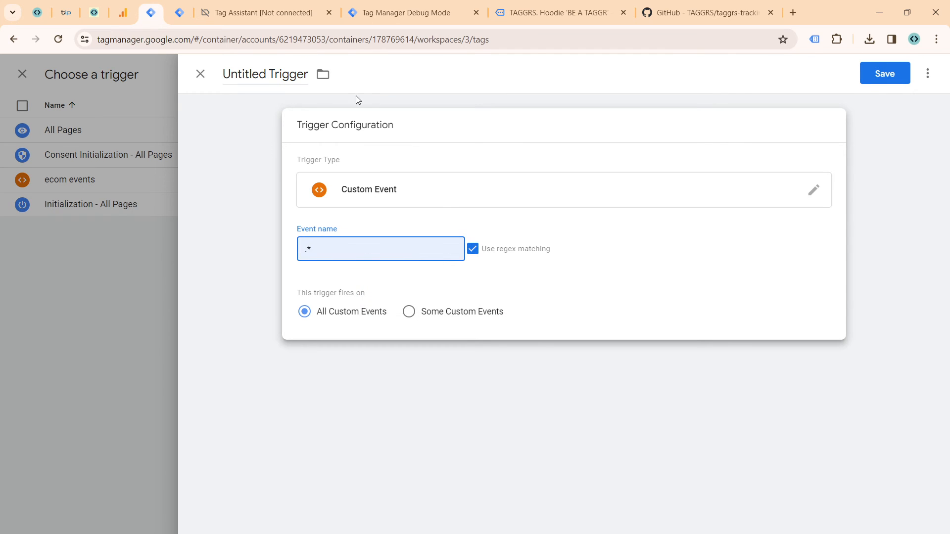
Step: Name the new trigger "all events" and save it to the tag
left_click(267, 74)
key("ctrl+a")
type("al")
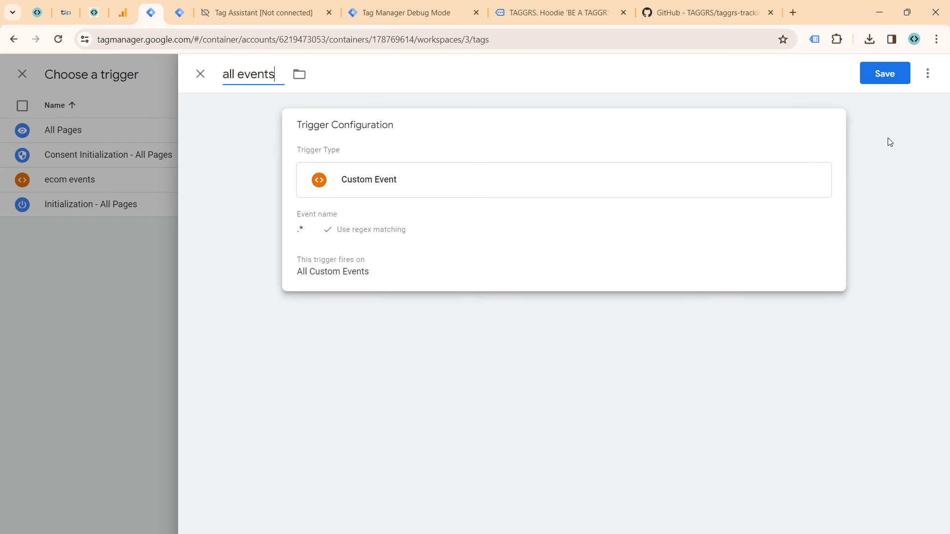
left_click(888, 79)
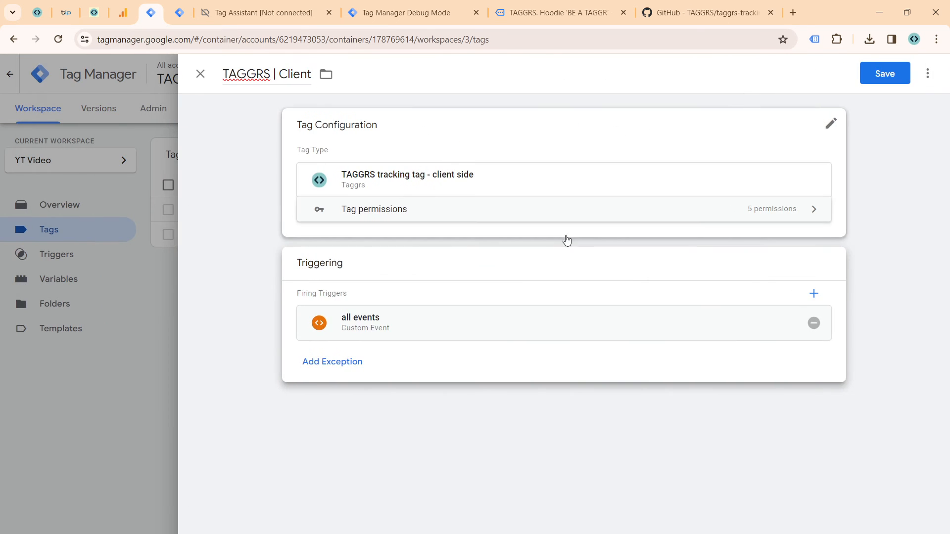
Step: Set the tag's event name to the built-in variable {{Event}}
left_click(448, 218)
left_click(202, 276)
left_click(356, 325)
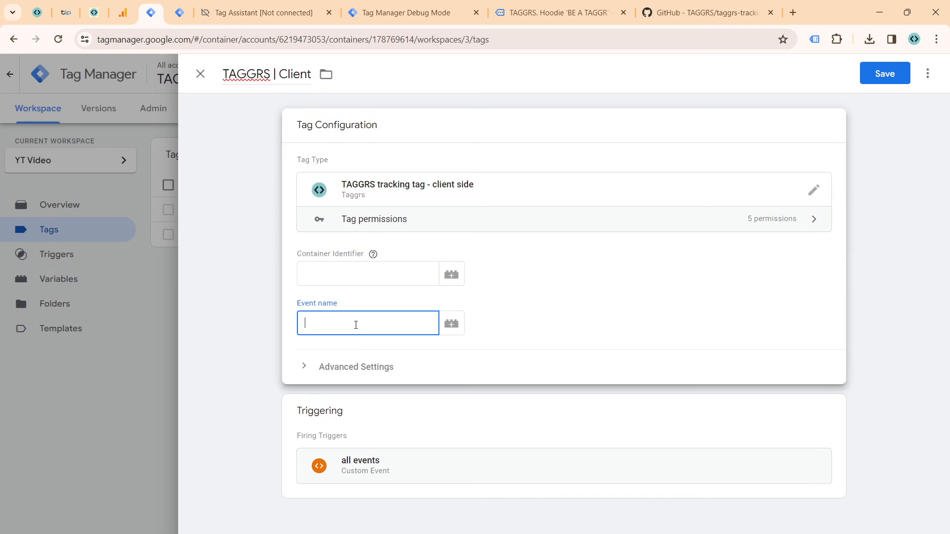
type("{{eve")
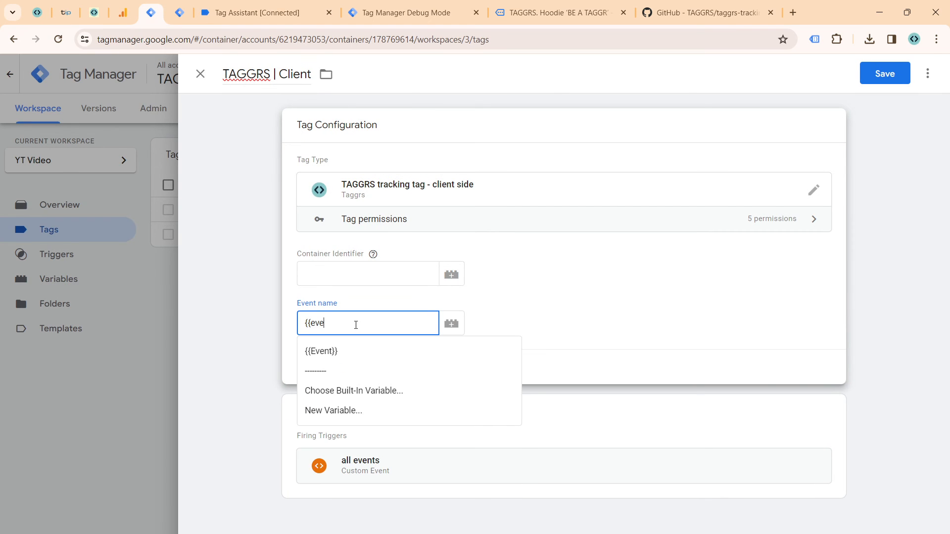
left_click(352, 343)
Step: Copy the Container Identifier from the TAGGRS container details, paste it into the TAGGRS | Client tag and save the tag
left_click(357, 277)
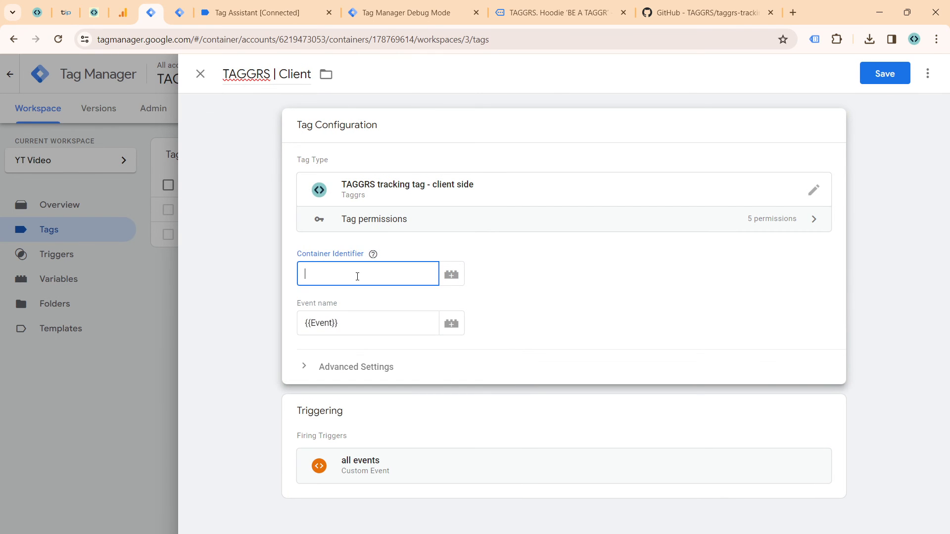
left_click(94, 13)
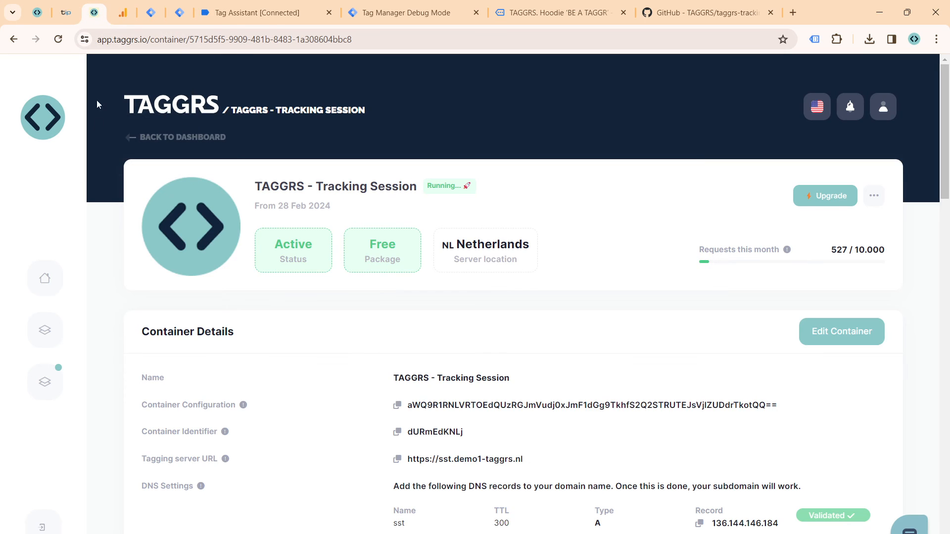
scroll(368, 346, "down", 2)
scroll(376, 343, "down", 1)
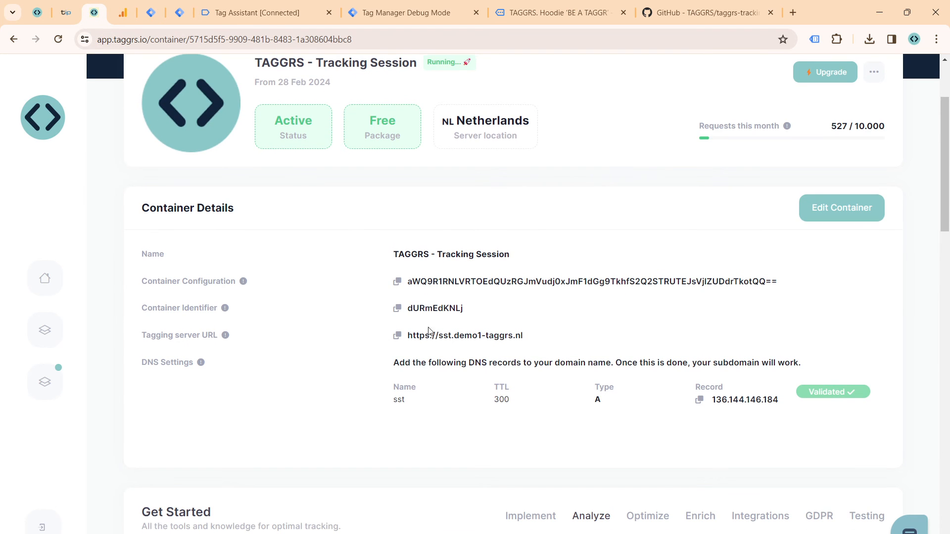
left_click(397, 308)
left_click(181, 14)
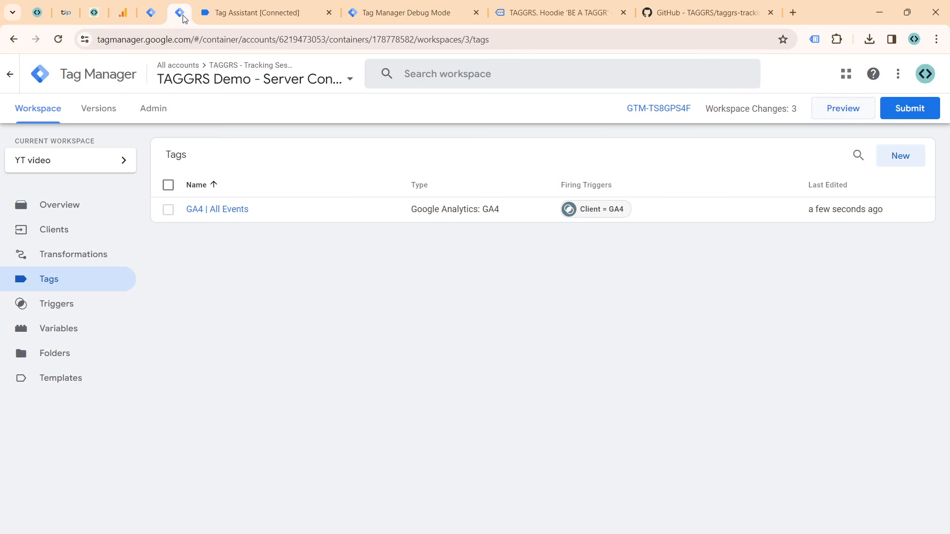
left_click(154, 12)
key("ctrl+v")
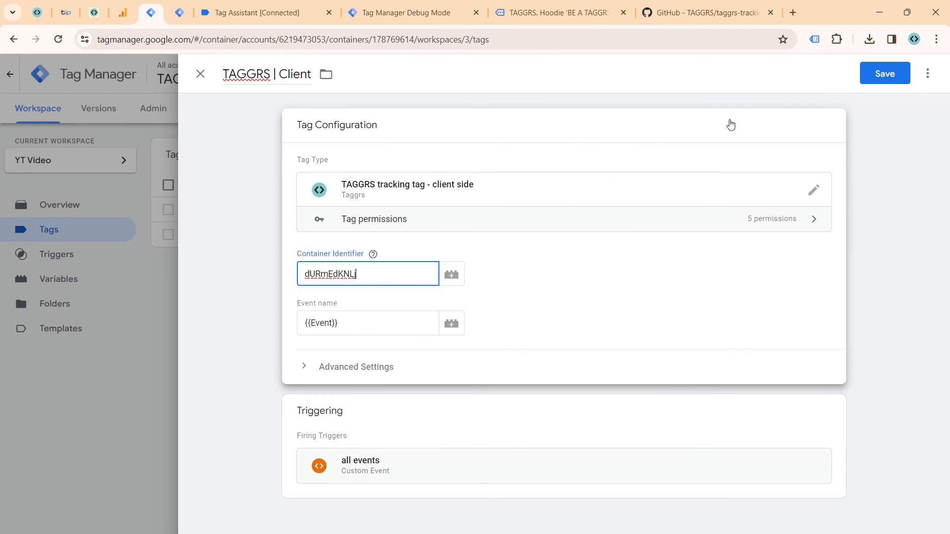
left_click(904, 75)
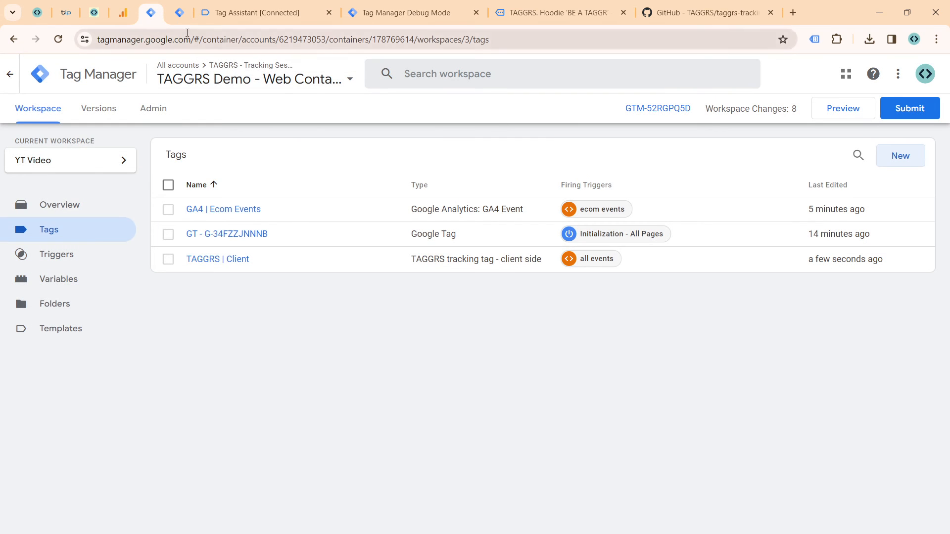
Step: In the TAGGRS Demo server container, create a new tag template by importing template.tpl from the taggrs-tracking-tag-server-main folder
left_click(176, 10)
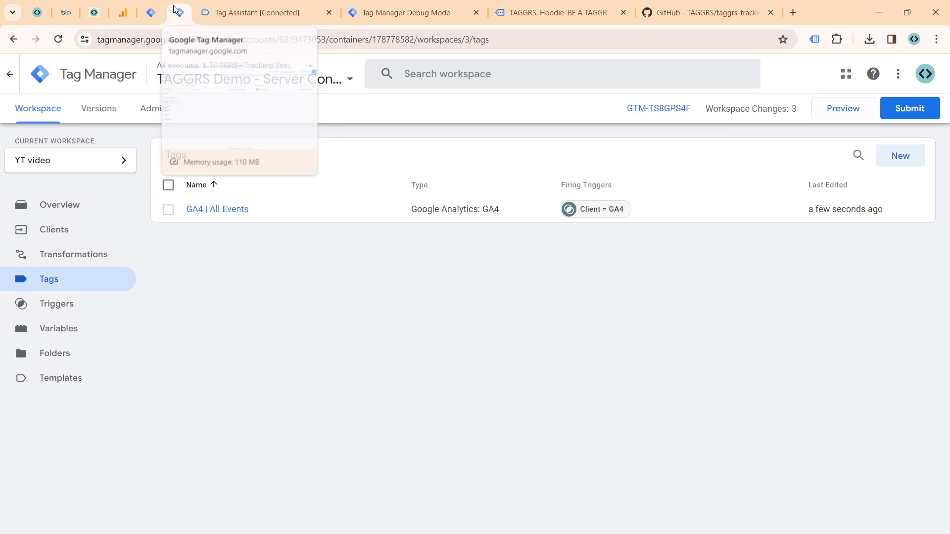
left_click(82, 340)
left_click(80, 308)
left_click(83, 356)
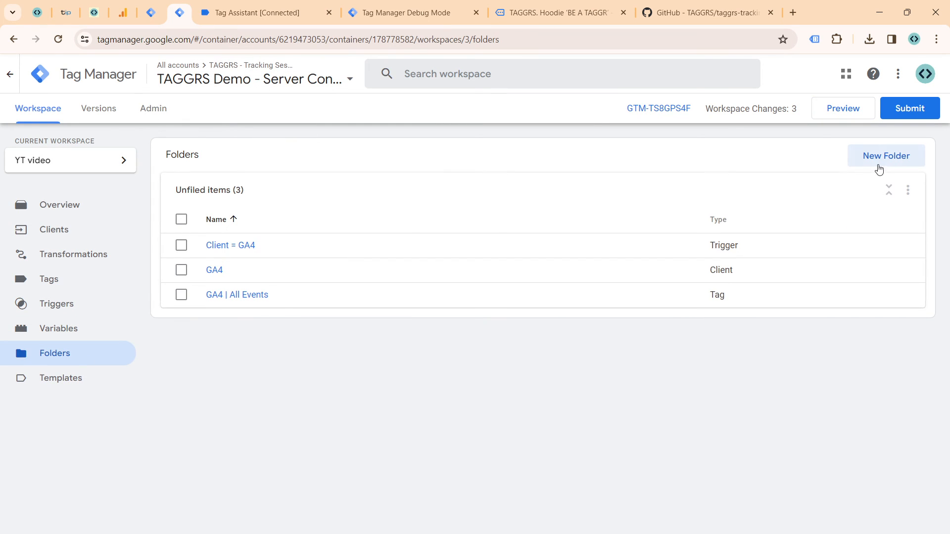
left_click(53, 380)
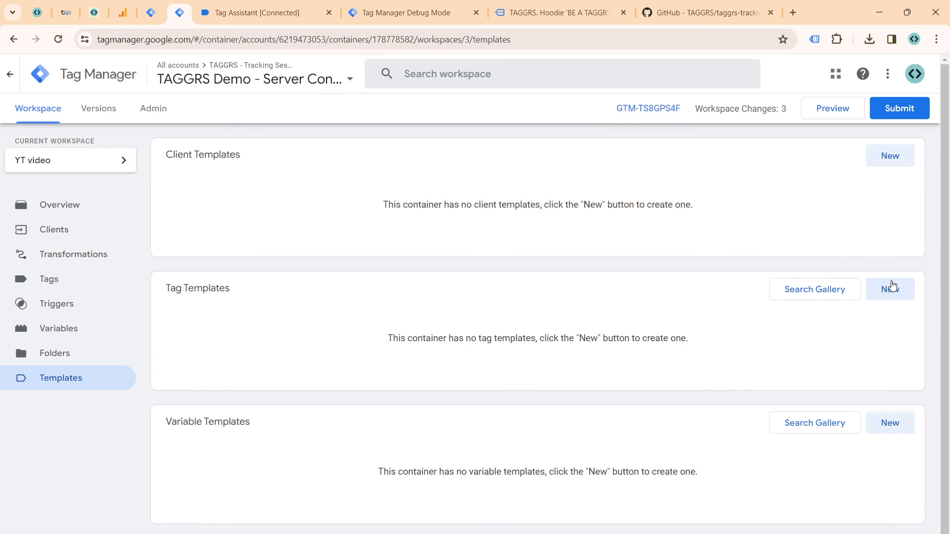
left_click(879, 296)
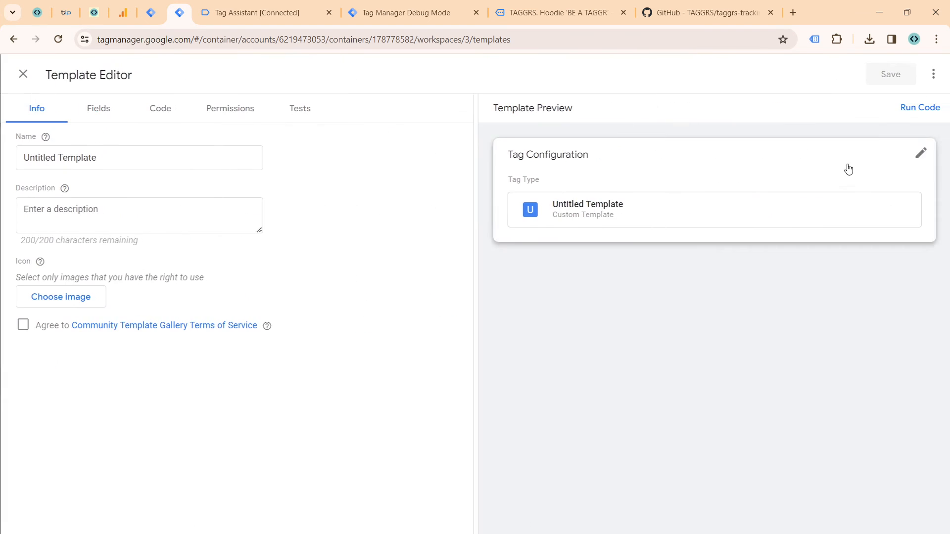
left_click(932, 74)
left_click(906, 114)
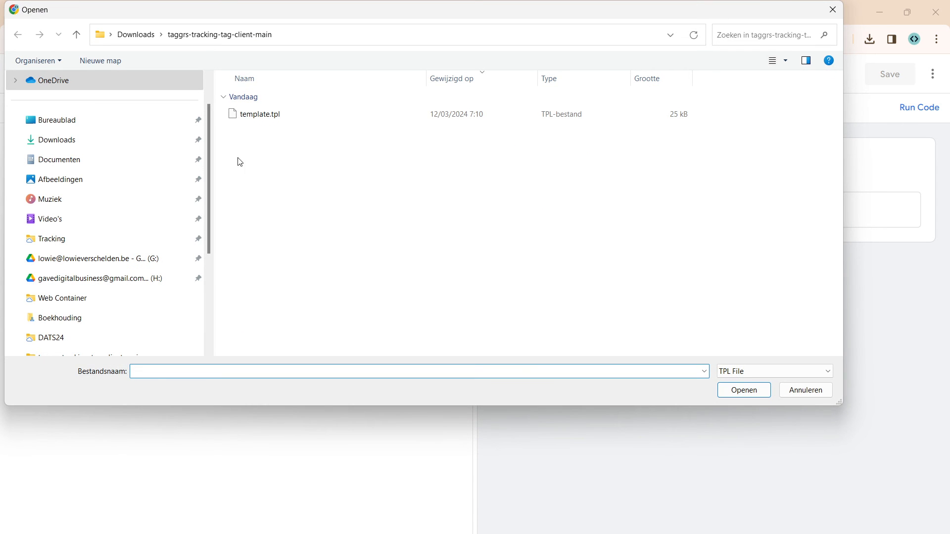
left_click(136, 34)
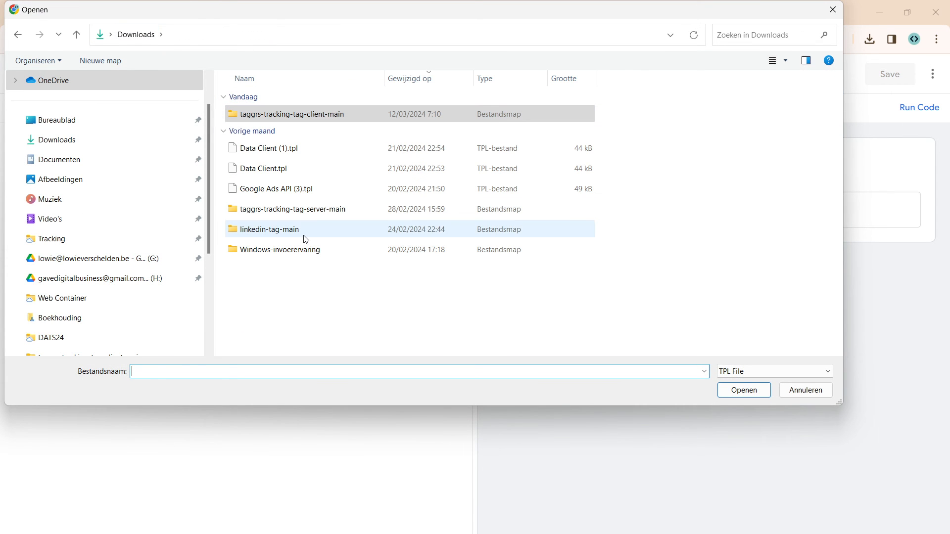
double_click(313, 219)
left_click(310, 116)
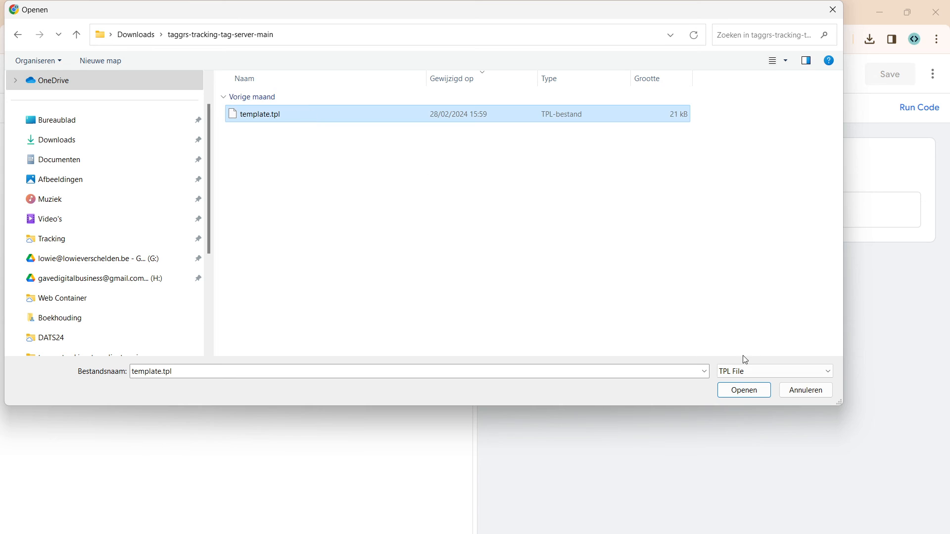
left_click(745, 391)
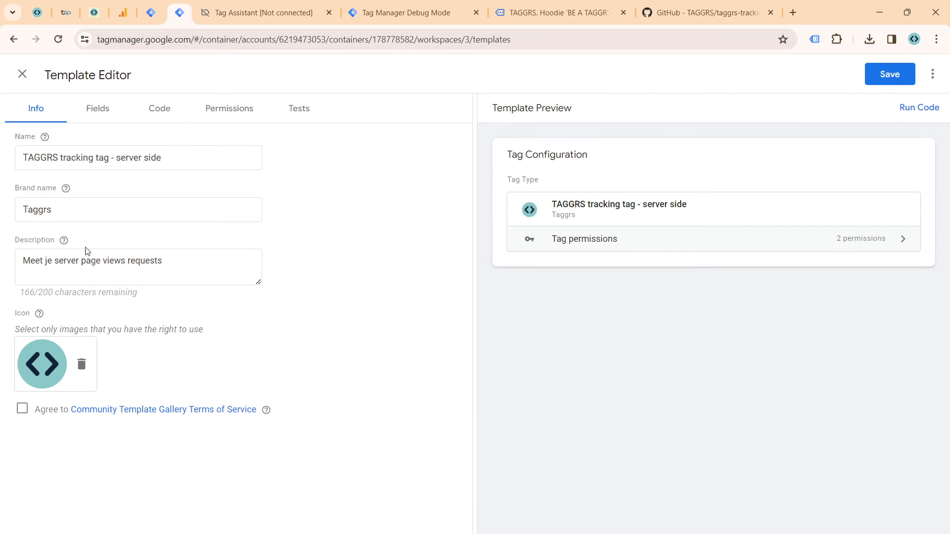
Step: Agree to the Community Template Gallery Terms of Service, save the imported server-side template and close the Template Editor
left_click(23, 409)
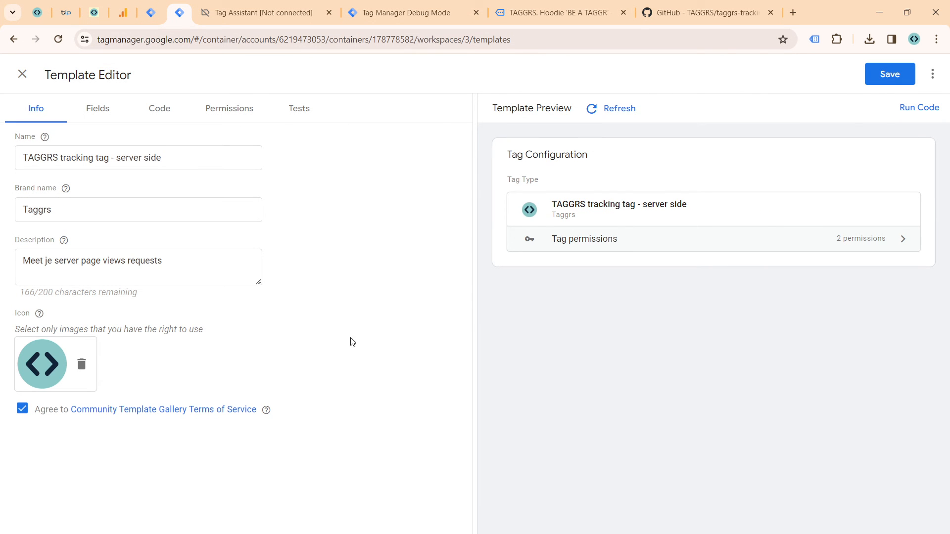
left_click(882, 84)
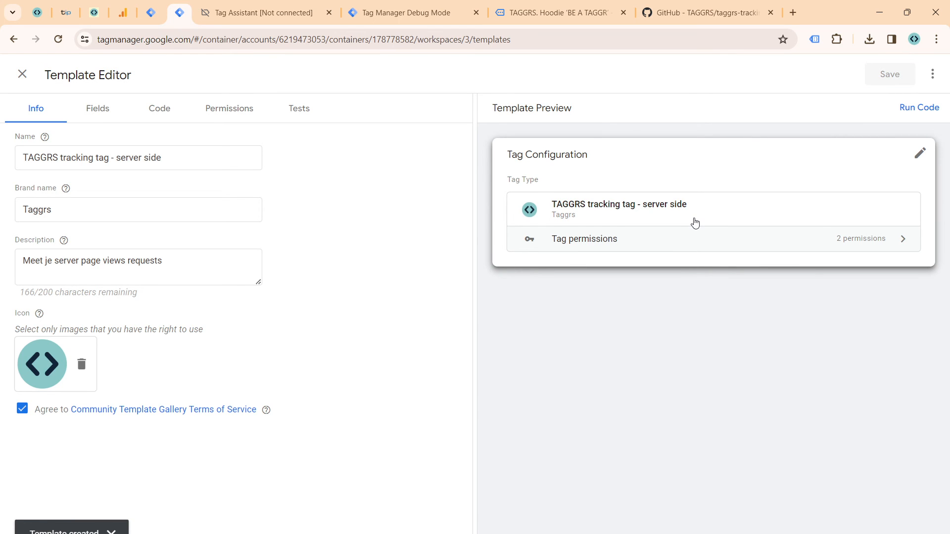
left_click(23, 74)
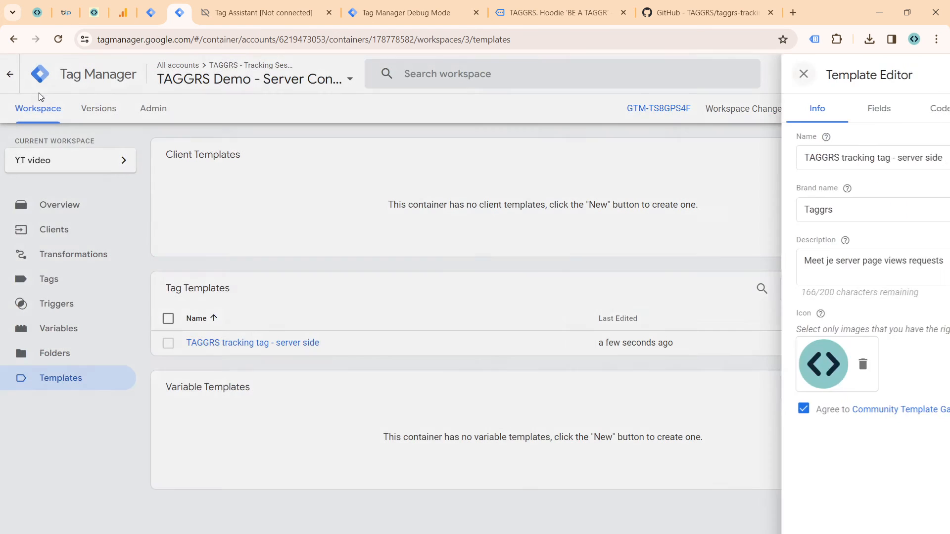
Step: Create a new tag named TAGGRS | Server using the custom TAGGRS tracking tag - server side type
left_click(66, 280)
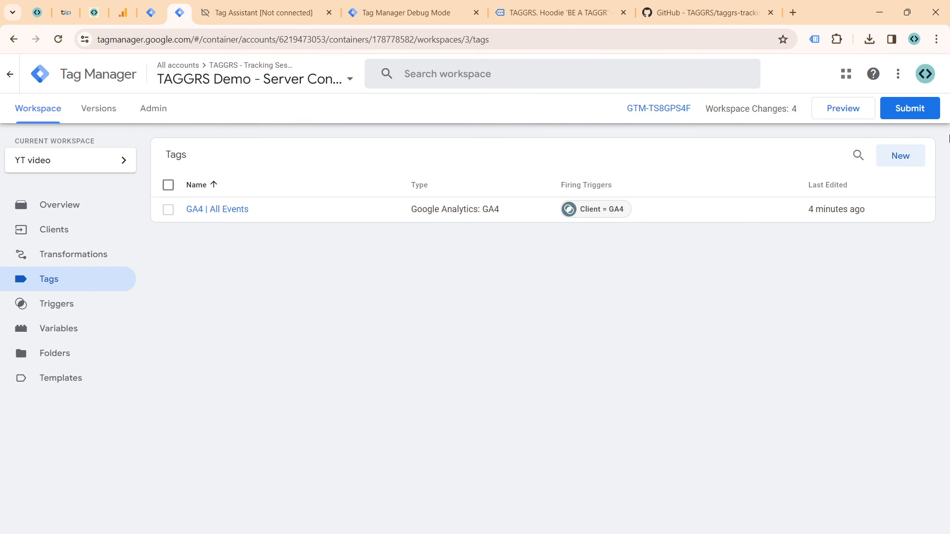
left_click(898, 155)
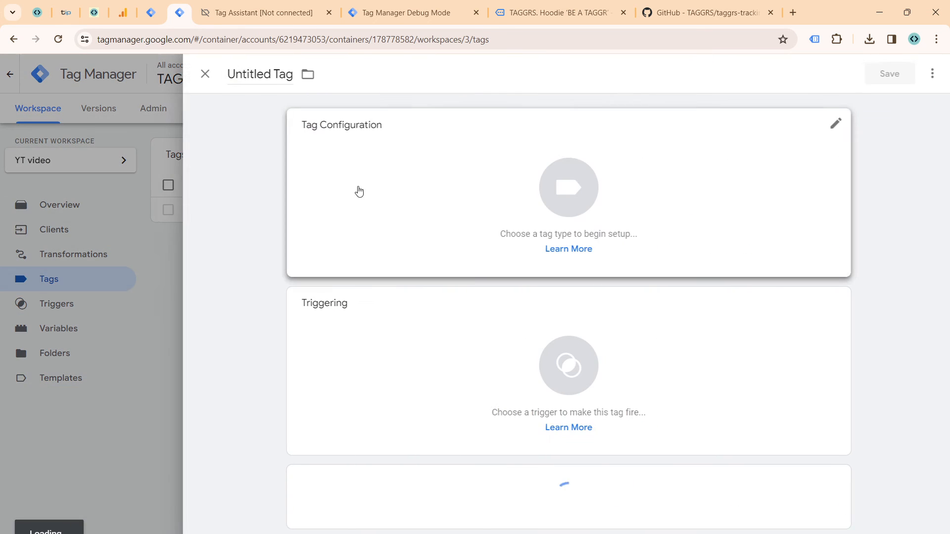
double_click(255, 75)
triple_click(256, 75)
type("TAGGRS |")
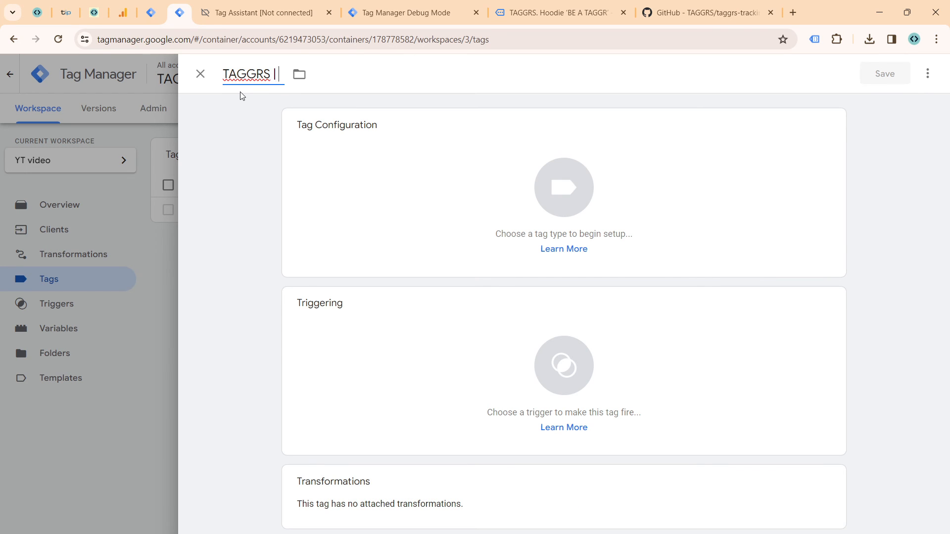
type(" Server")
left_click(551, 129)
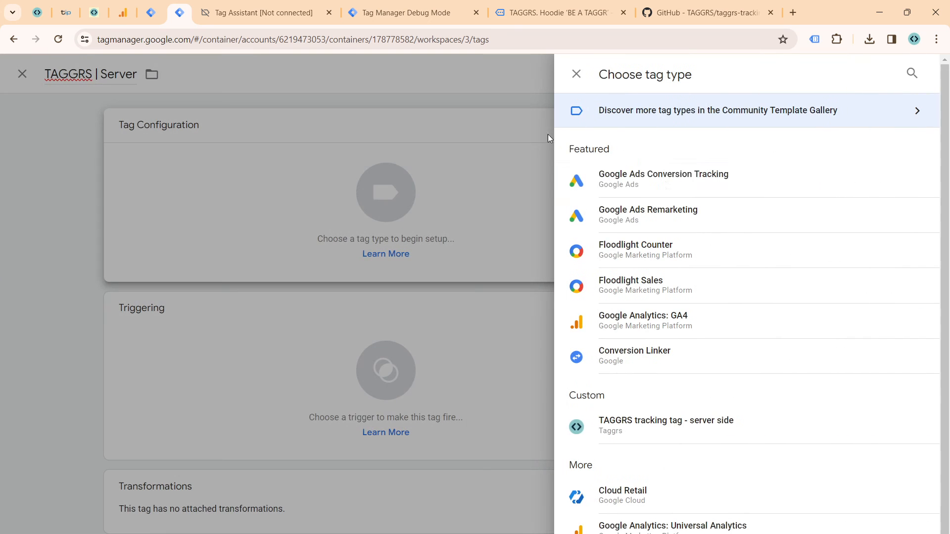
scroll(723, 219, "down", 1)
left_click(693, 399)
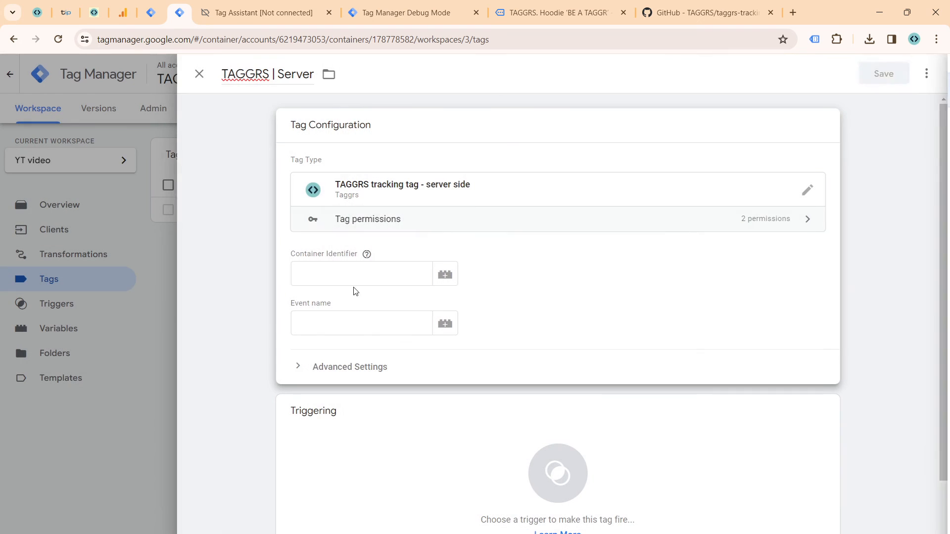
Step: Paste the copied Container Identifier into the server tag and set its event name to the variable {{Event Name}}
left_click(360, 280)
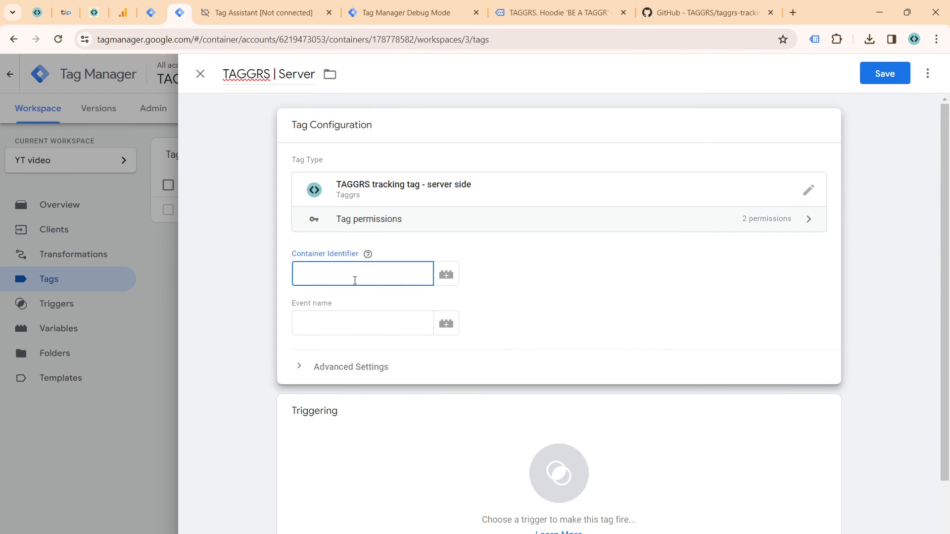
key("super+v")
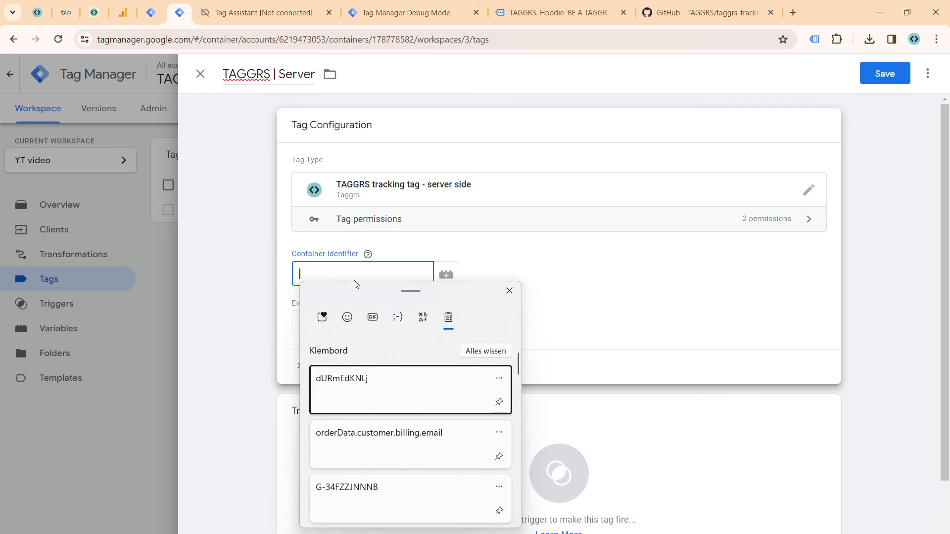
left_click(355, 399)
left_click(356, 322)
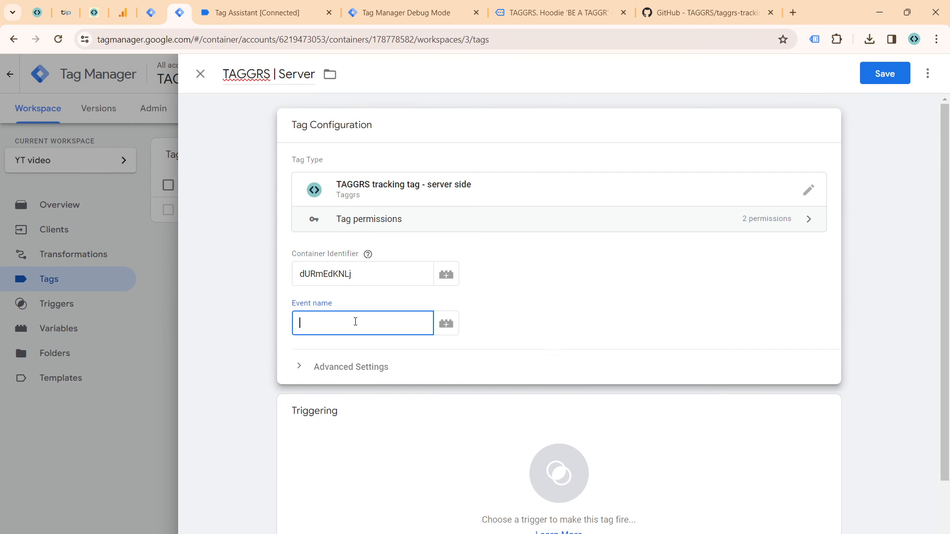
type("{{eve")
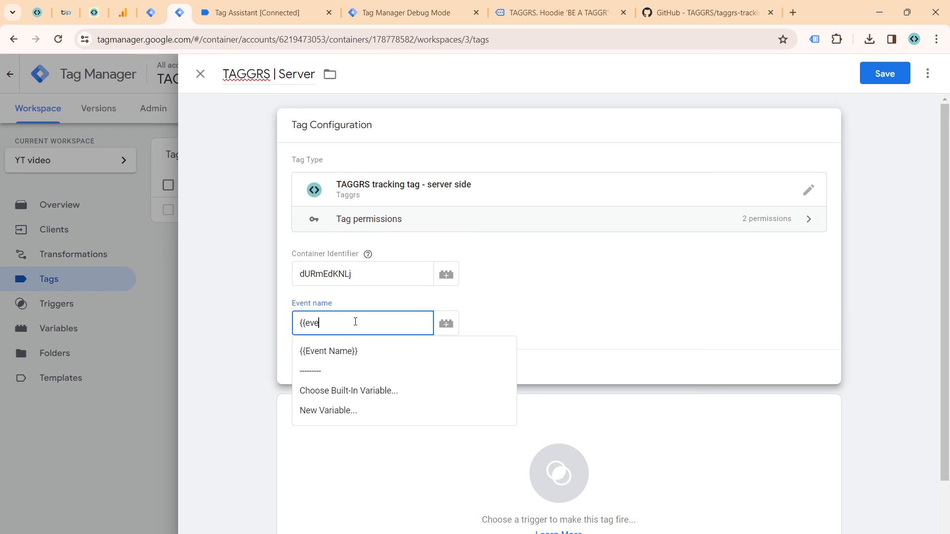
key("Down")
key("Return")
Step: Assign the Client = GA4 trigger to the TAGGRS | Server tag and save it
scroll(522, 415, "down", 2)
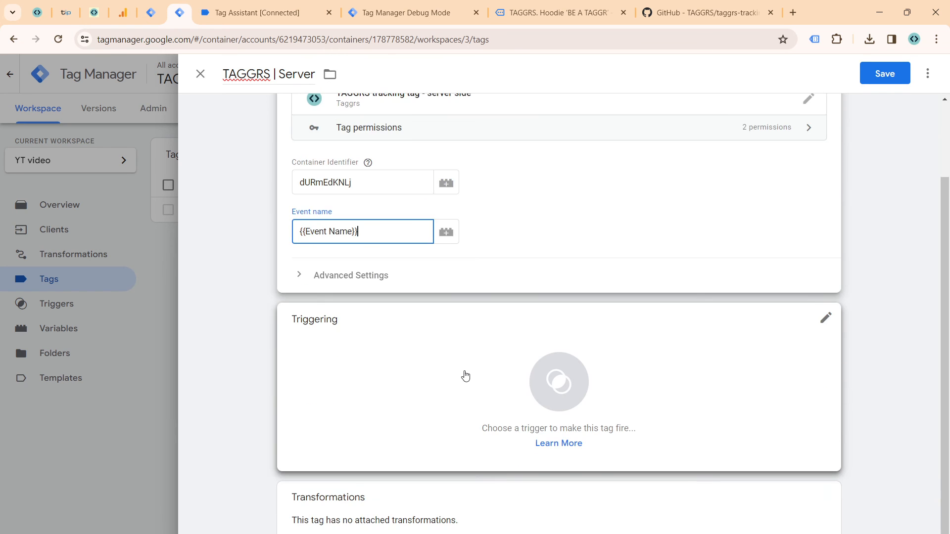
left_click(462, 376)
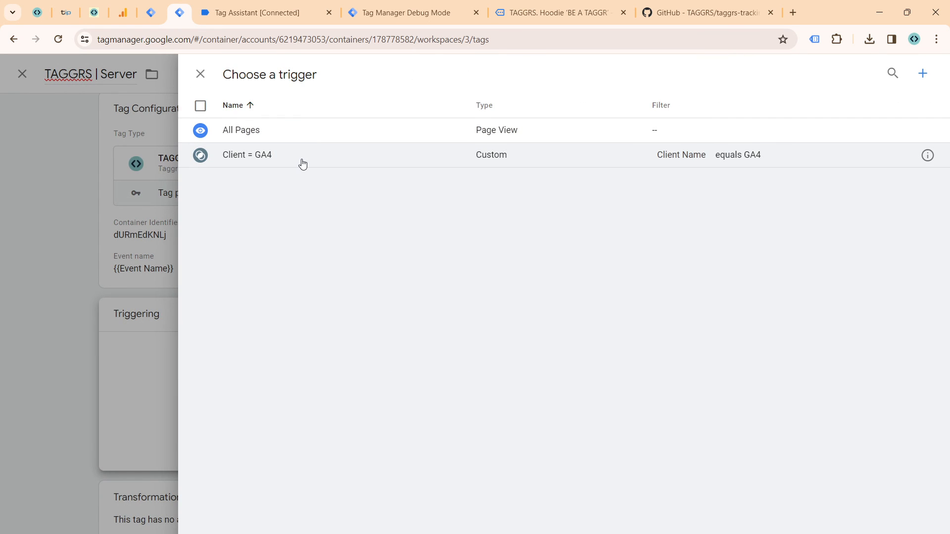
left_click(303, 163)
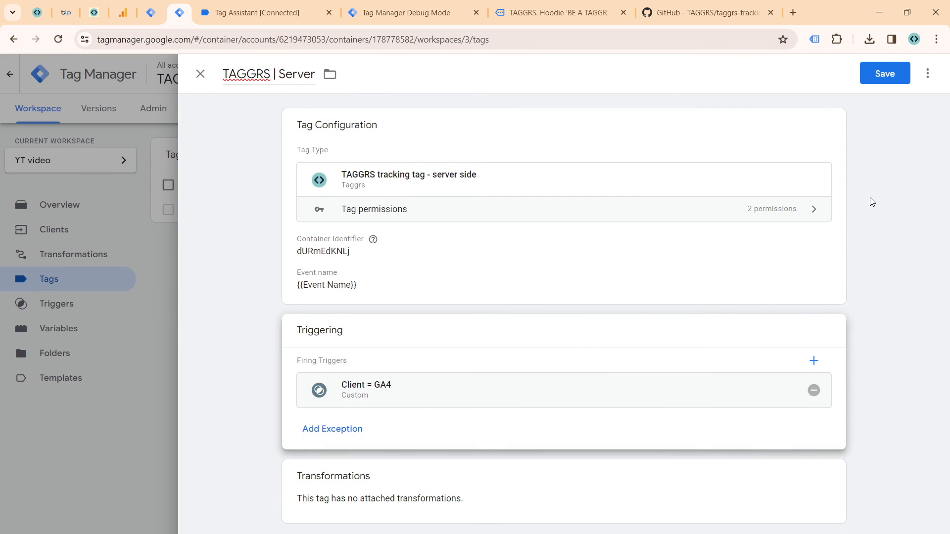
left_click(880, 78)
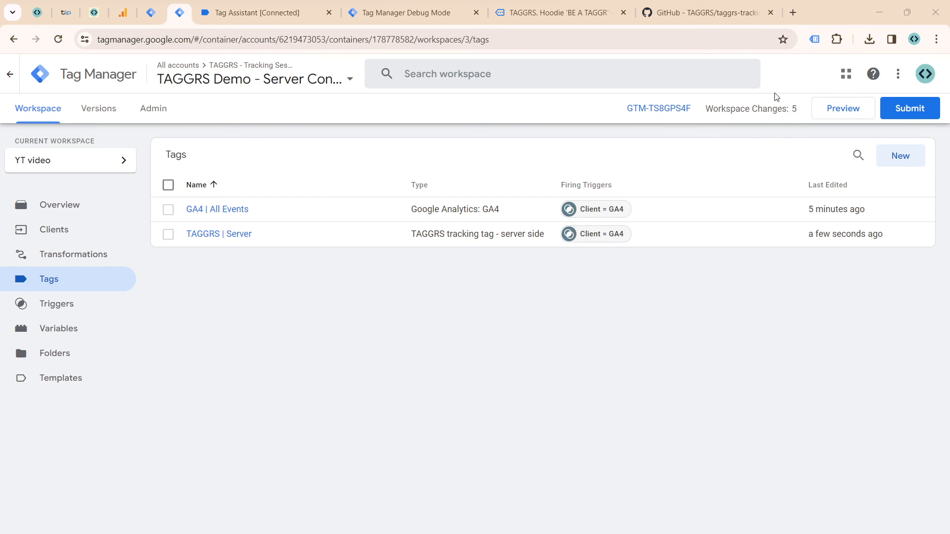
Step: Start preview mode for the server container and the web container, and continue into the connected demo1-taggrs.nl debug session
left_click(142, 13)
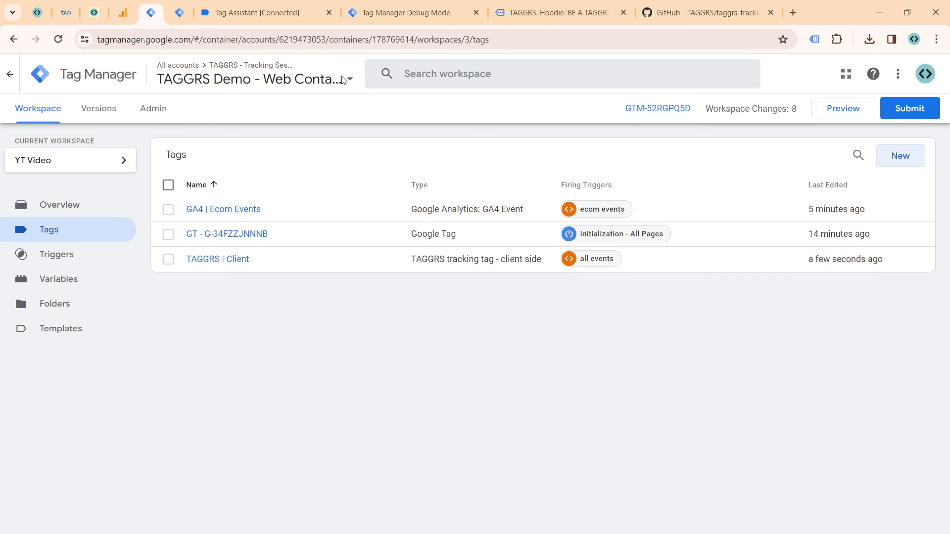
left_click(176, 15)
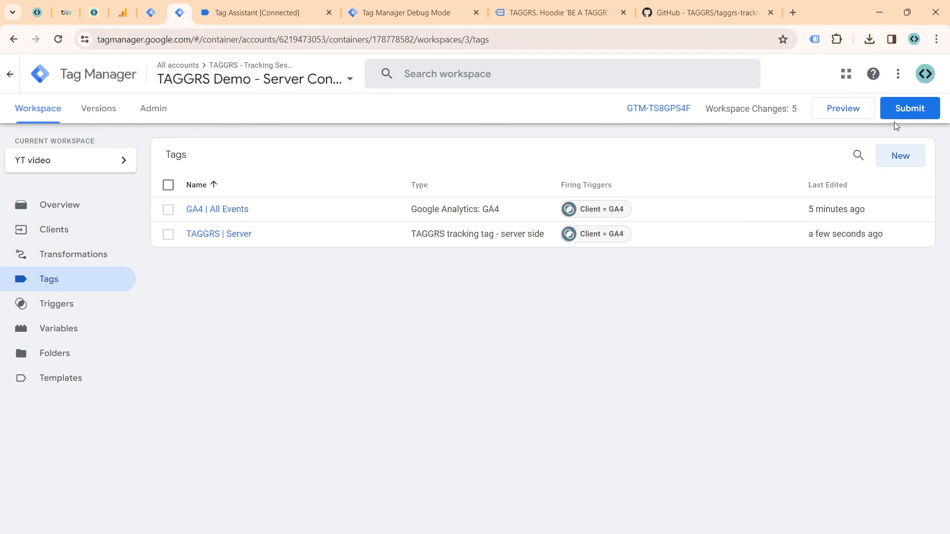
left_click(828, 108)
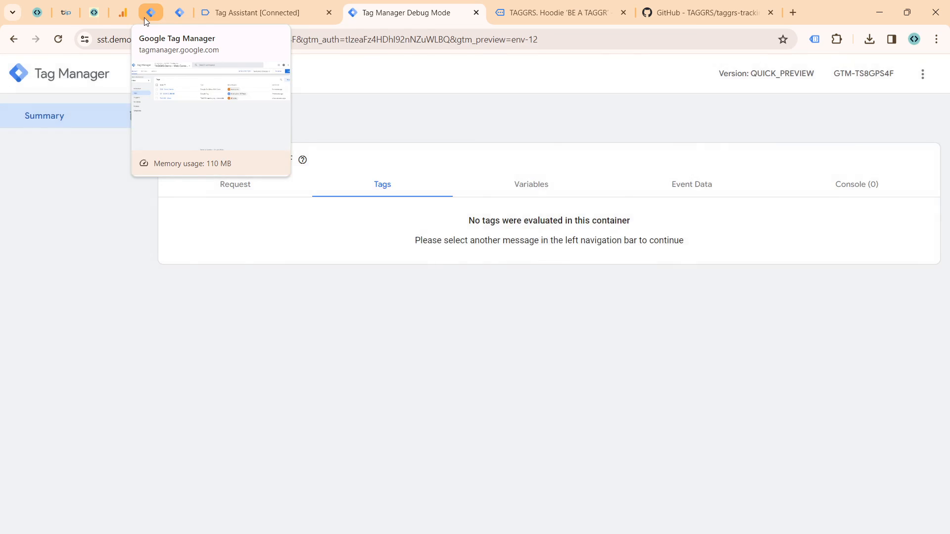
left_click(144, 16)
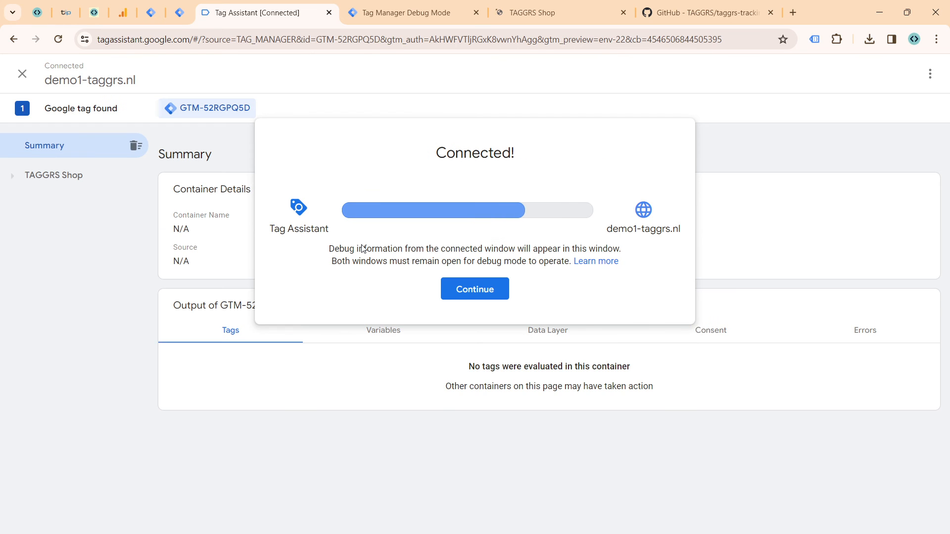
left_click(489, 296)
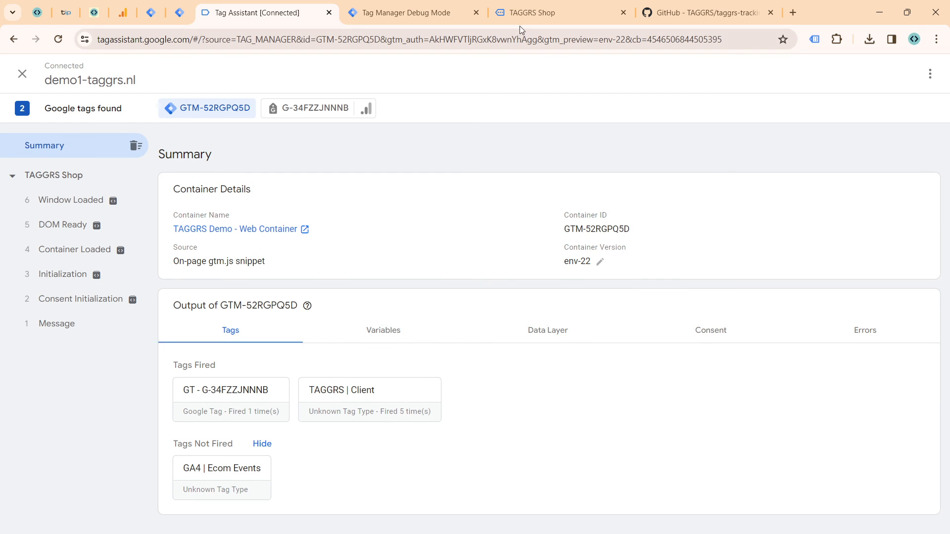
Step: In the connected TAGGRS Shop, open the TAGGRS. Hoodie 'BE A TAGGR' product and add it to the cart
left_click(525, 13)
left_click(453, 316)
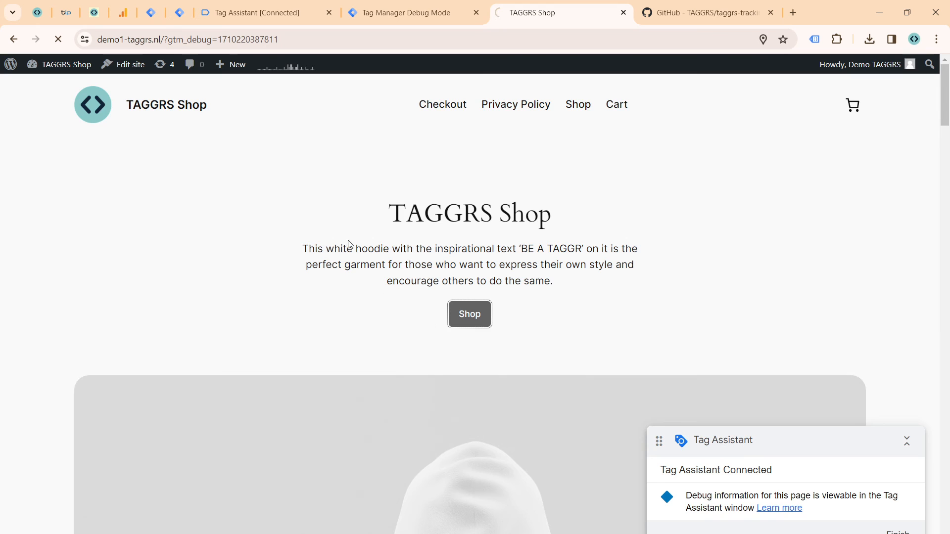
left_click(220, 357)
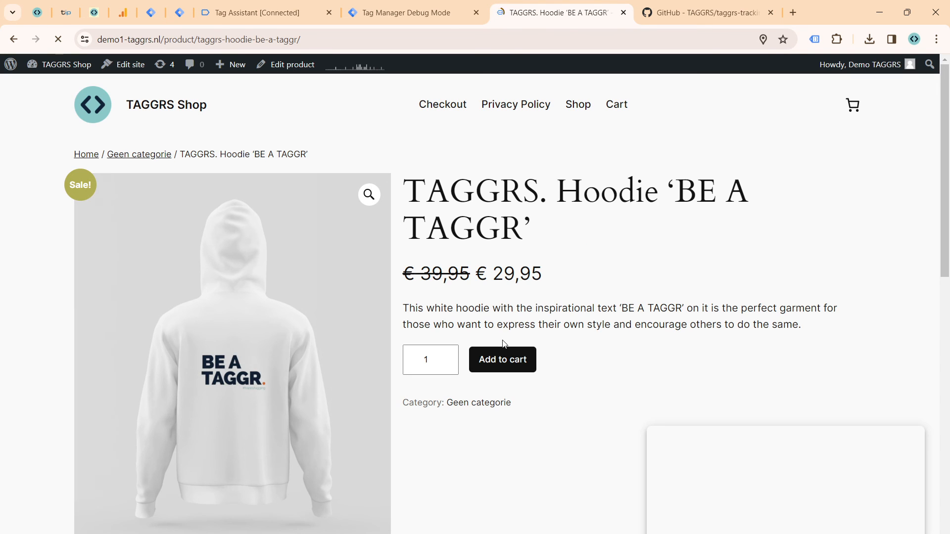
left_click(502, 361)
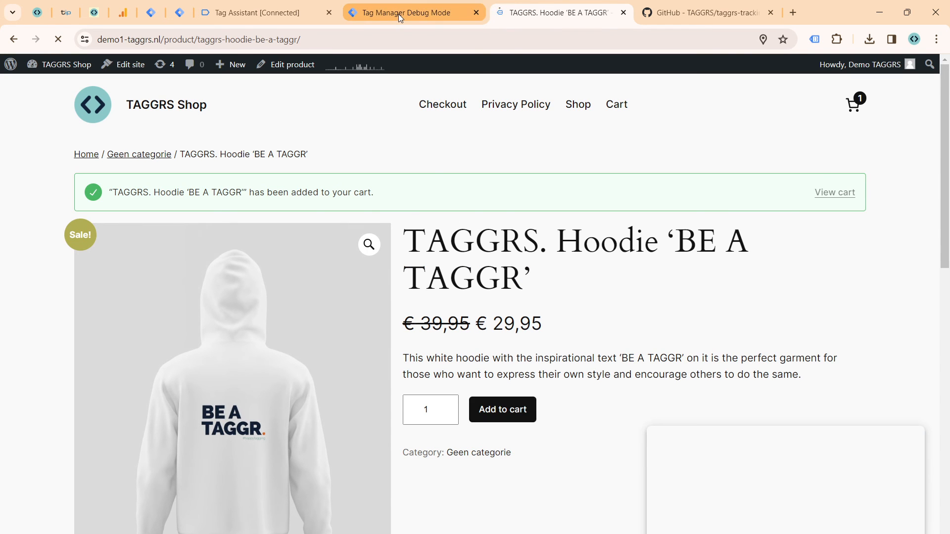
Step: In Tag Assistant, check which web container tags fire on the product page events, from Consent Initialization through Window Loaded
left_click(242, 14)
left_click(79, 272)
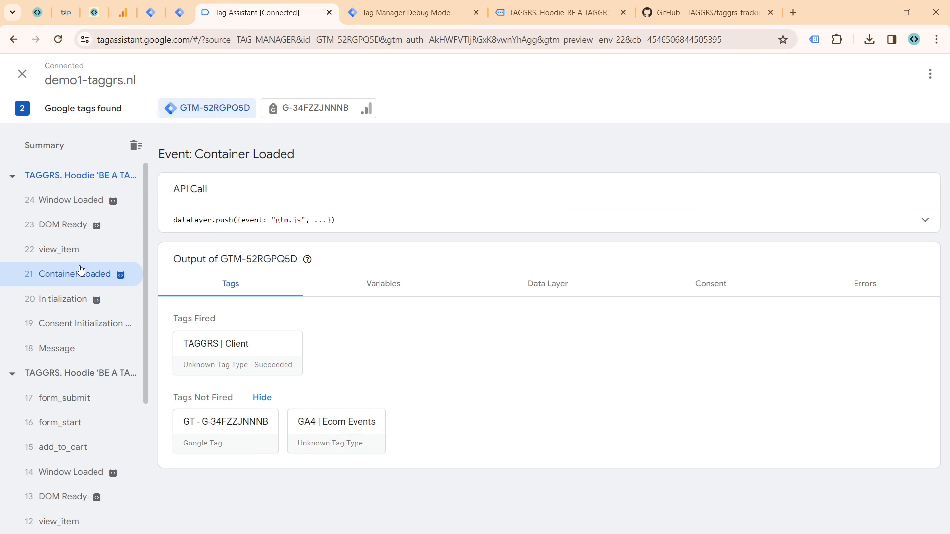
left_click(64, 324)
left_click(63, 307)
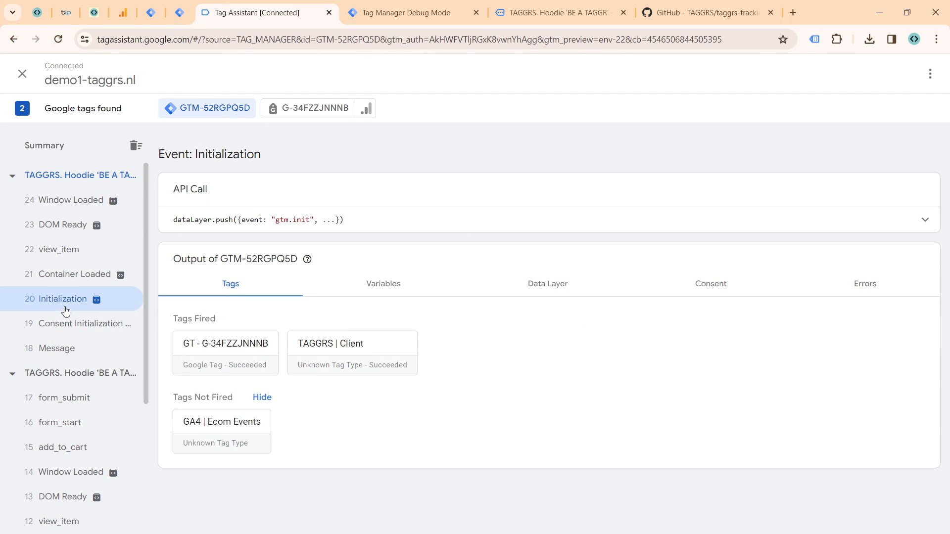
left_click(74, 276)
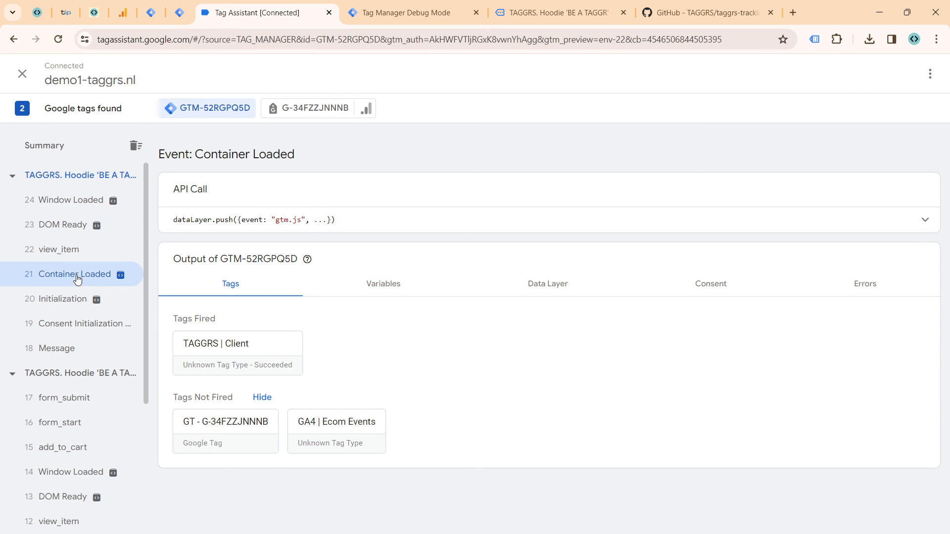
left_click(70, 250)
left_click(72, 228)
left_click(74, 211)
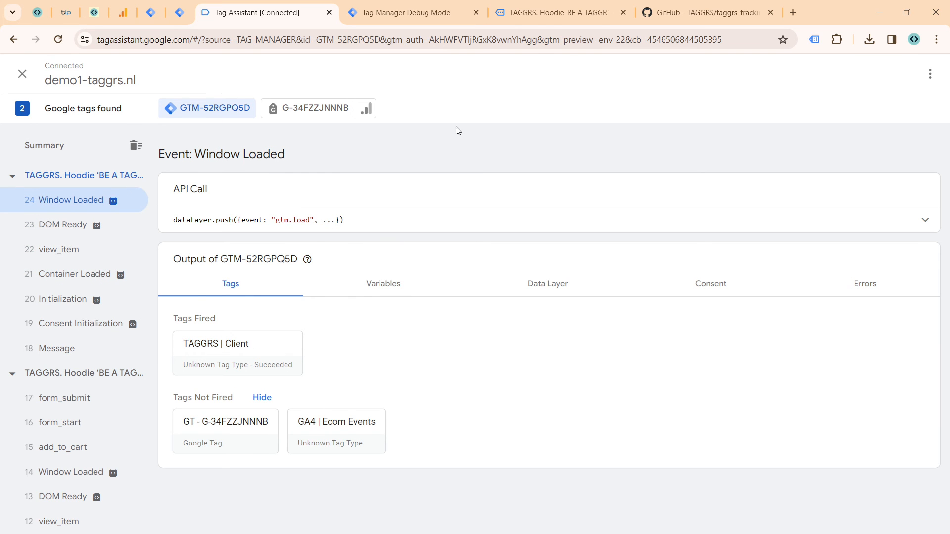
Step: In the server container's debug mode, check which tags fire on the latest view_item, page_view and form_submit events
left_click(426, 13)
left_click(78, 176)
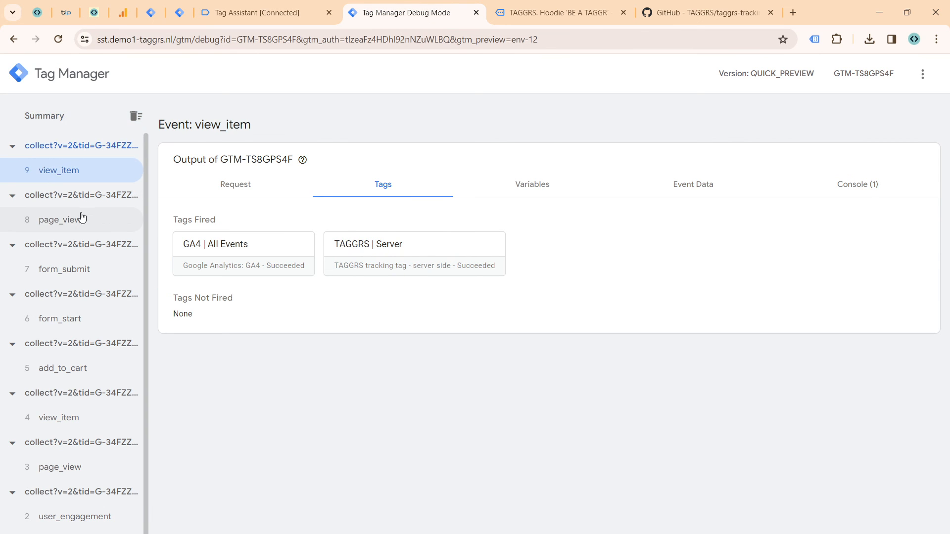
left_click(78, 217)
left_click(70, 271)
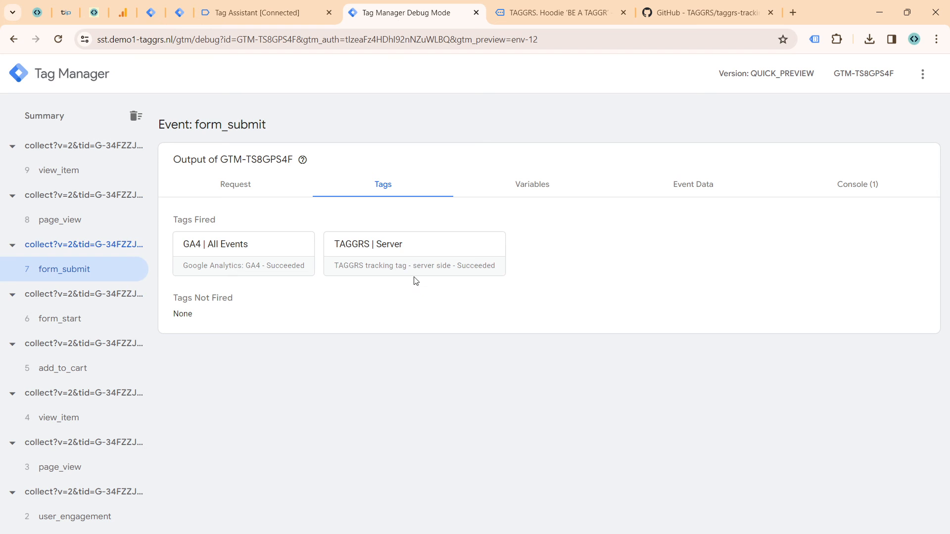
Step: Switch to the TAGGRS dashboard and review the Tracking Session container's details and Analyze section, including the request and tracking tag reports
left_click(100, 14)
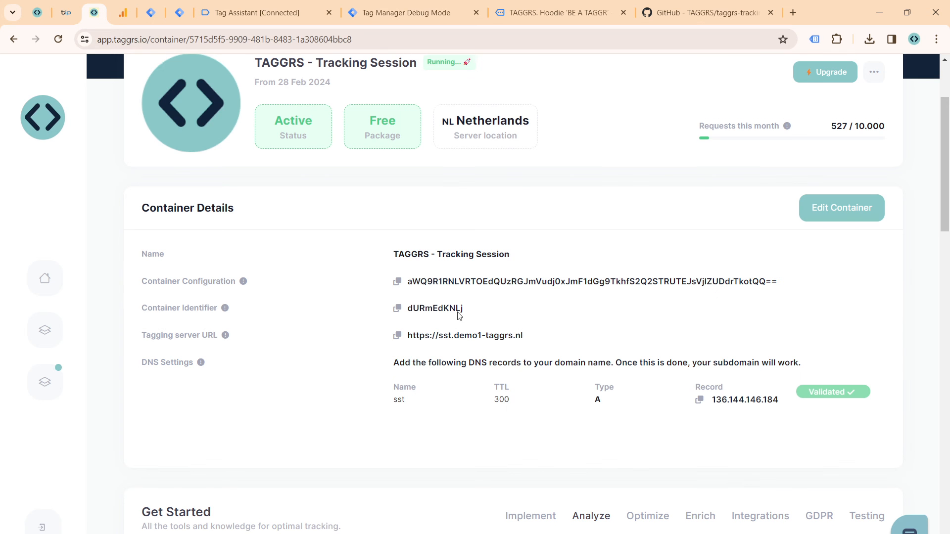
scroll(484, 369, "down", 10)
scroll(484, 369, "up", 10)
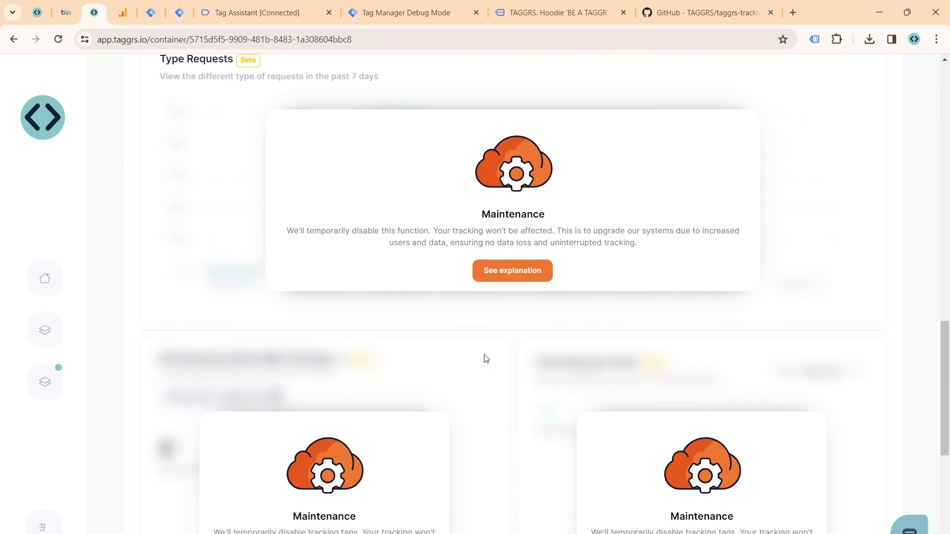
scroll(487, 365, "up", 8)
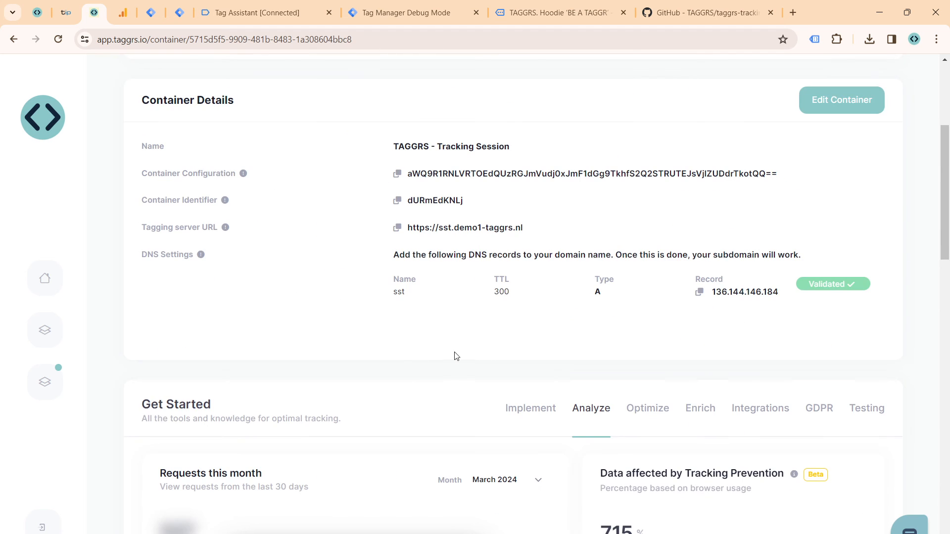
scroll(581, 423, "down", 15)
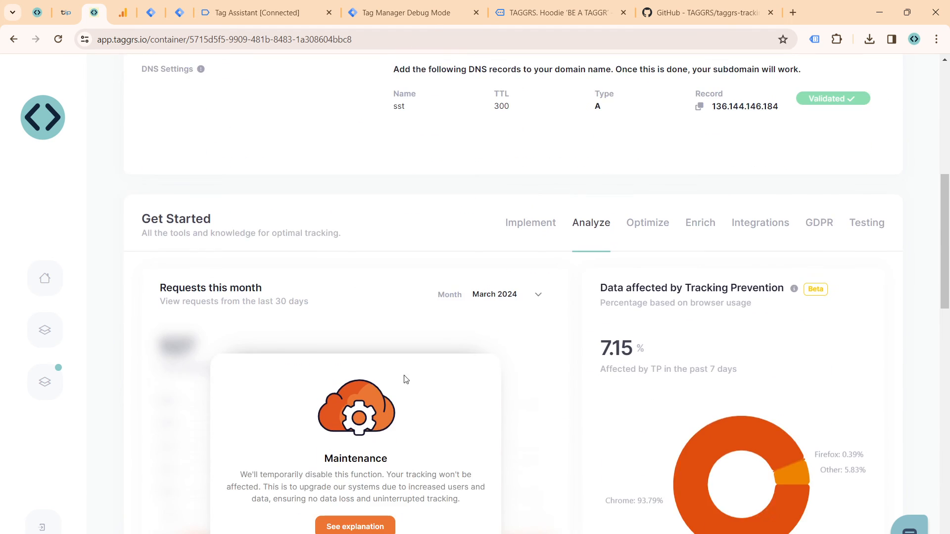
scroll(483, 391, "up", 6)
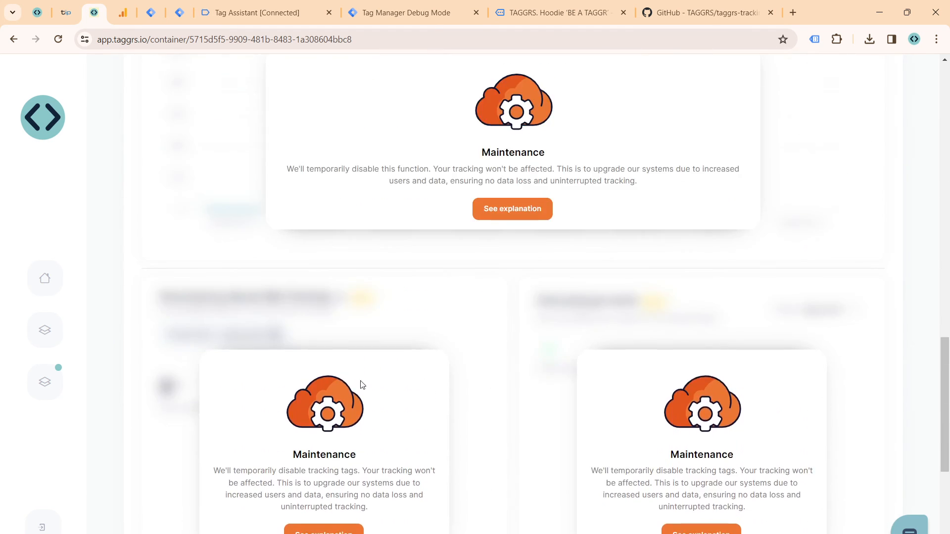
scroll(687, 373, "down", 3)
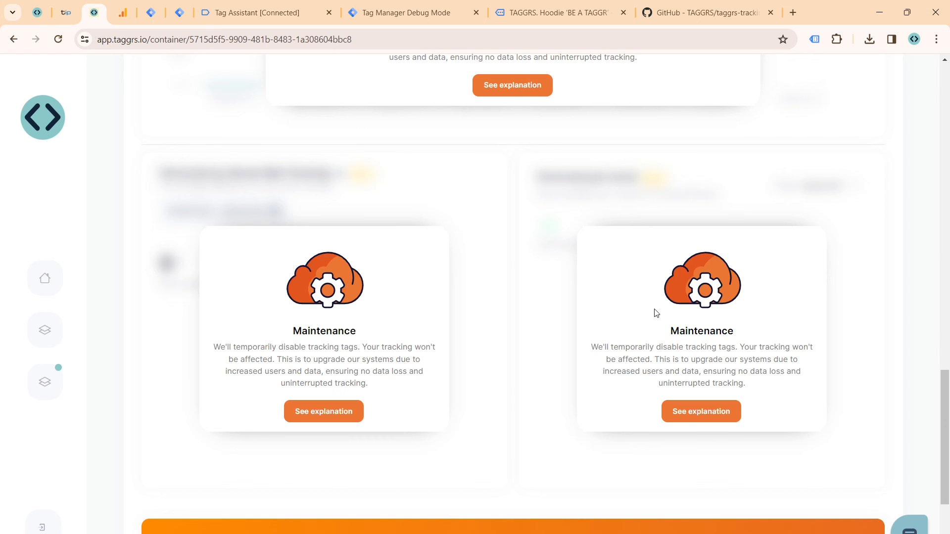
scroll(640, 257, "up", 15)
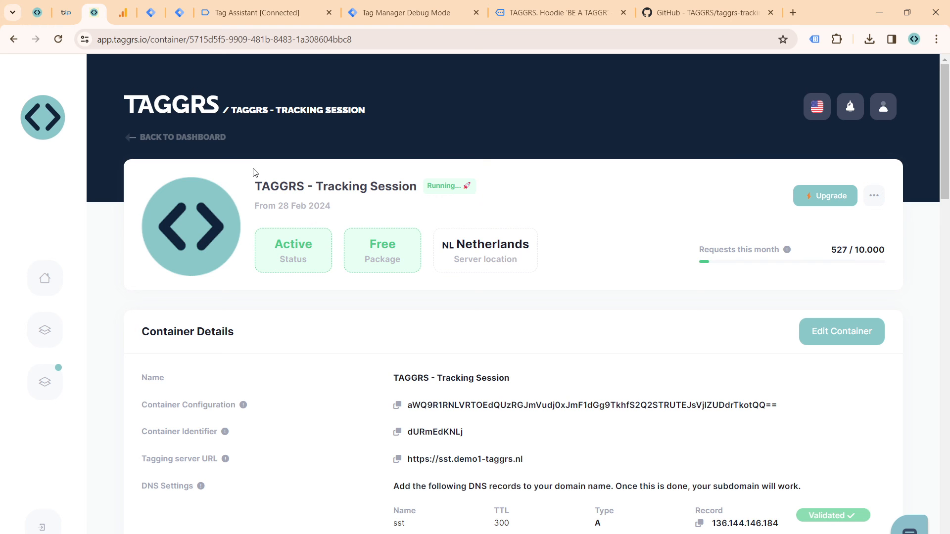
scroll(428, 213, "down", 4)
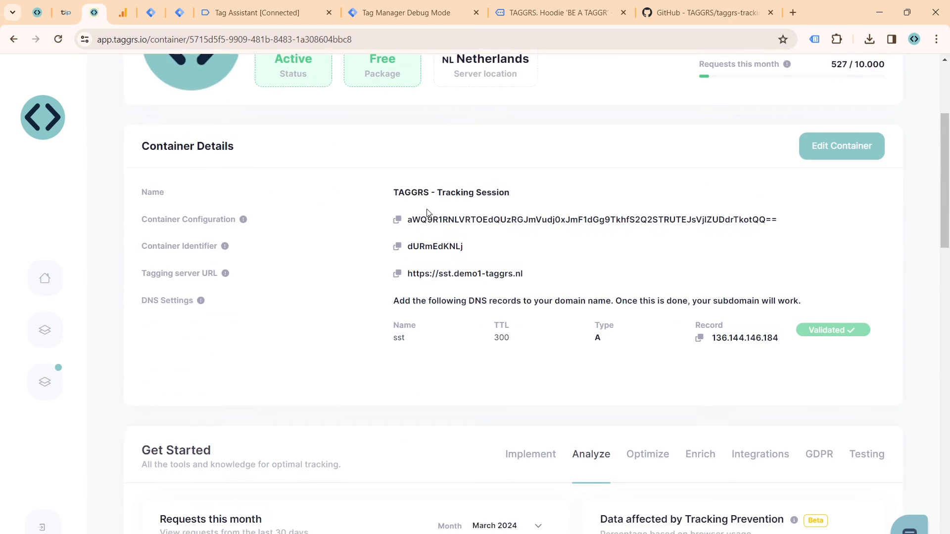
Step: Open the Enhanced Tracking Script tool among the Tracking Session container's Optimize tools
scroll(429, 213, "down", 2)
left_click(652, 333)
scroll(302, 270, "down", 3)
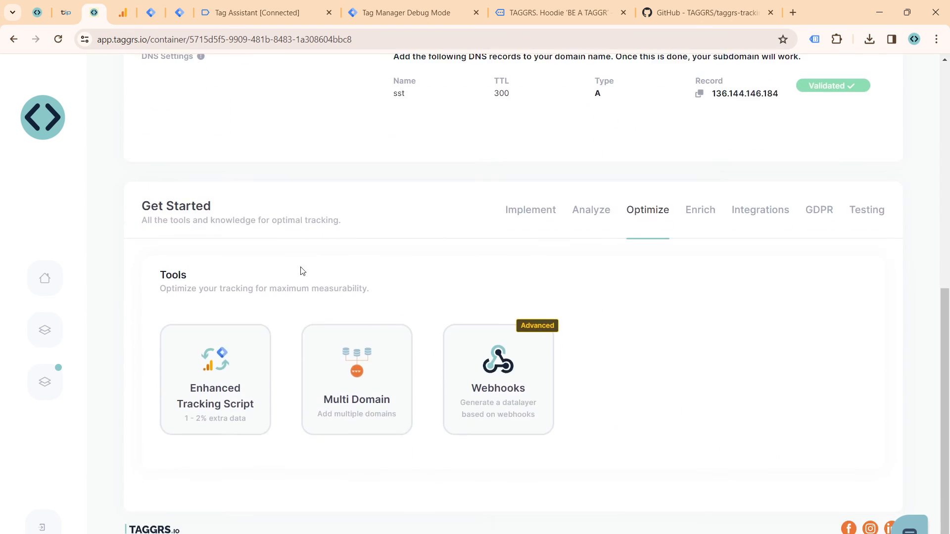
left_click(204, 386)
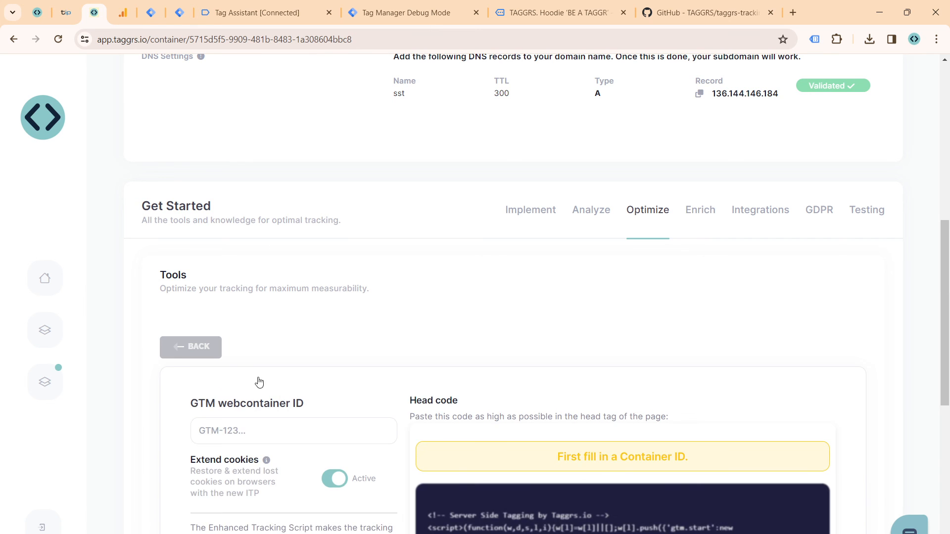
scroll(318, 228, "down", 3)
scroll(180, 267, "up", 3)
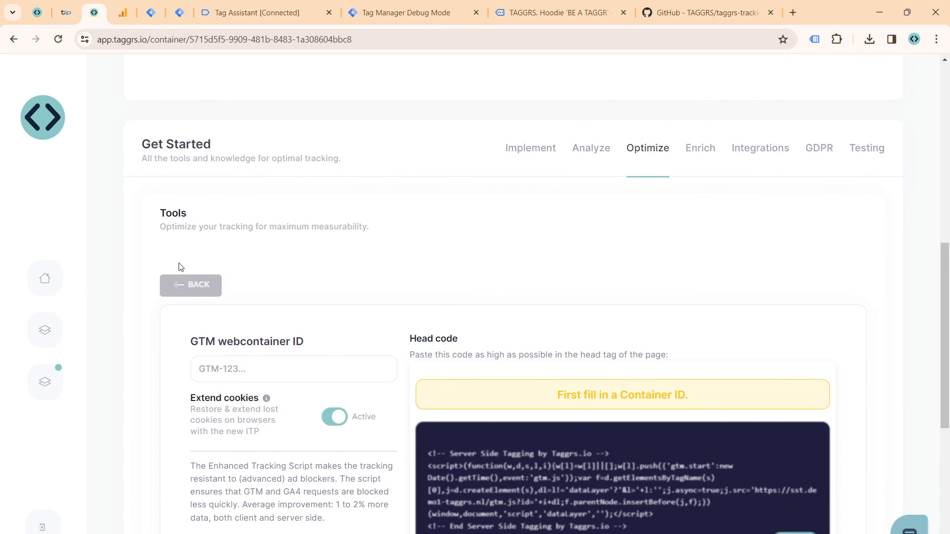
left_click(204, 277)
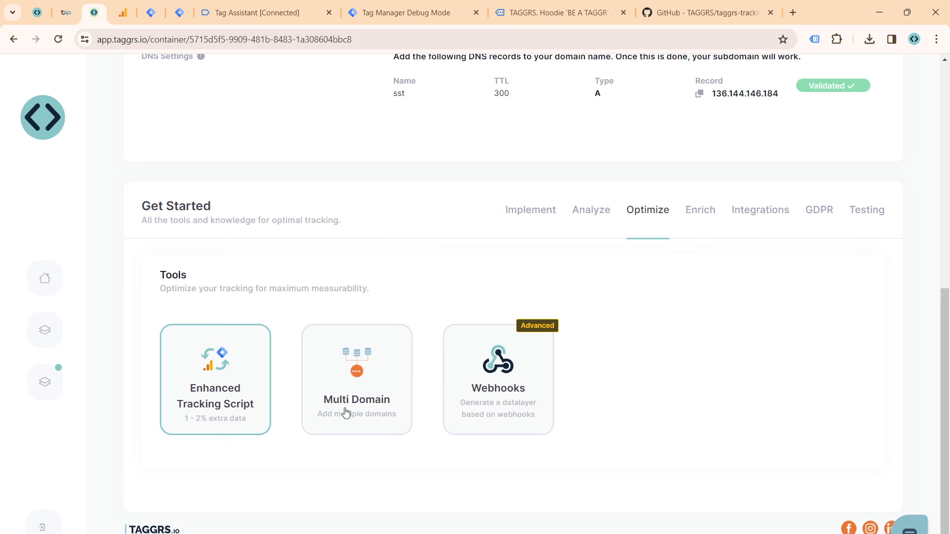
left_click(228, 404)
scroll(252, 310, "down", 3)
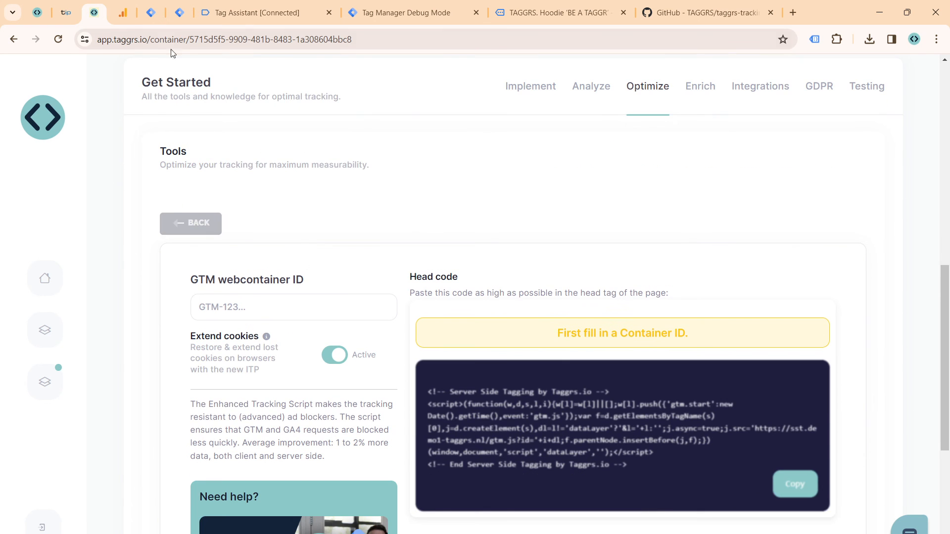
Step: Copy the web container's ID from Tag Manager, enter GTM-52RGPQ5D as the GTM webcontainer ID in TAGGRS, and copy the generated head code
left_click(151, 12)
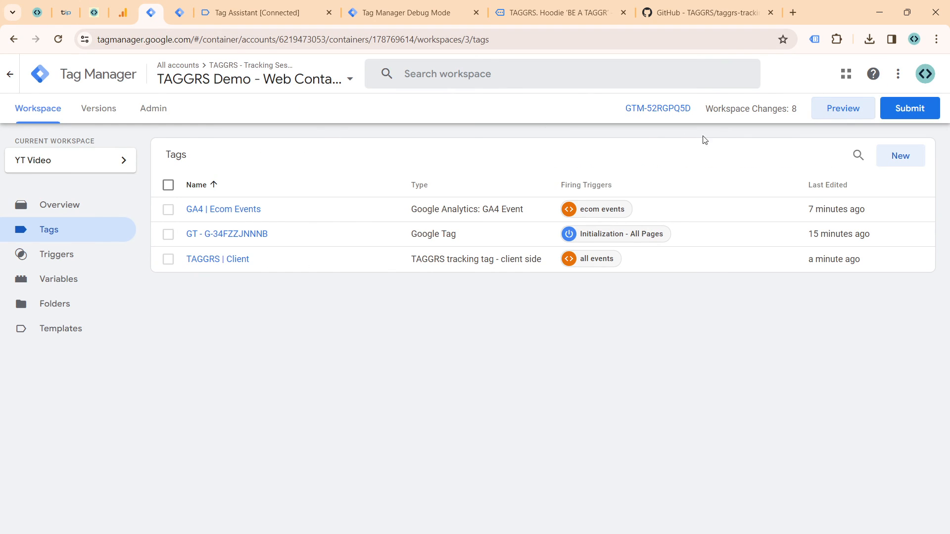
triple_click(622, 104)
key("ctrl+c")
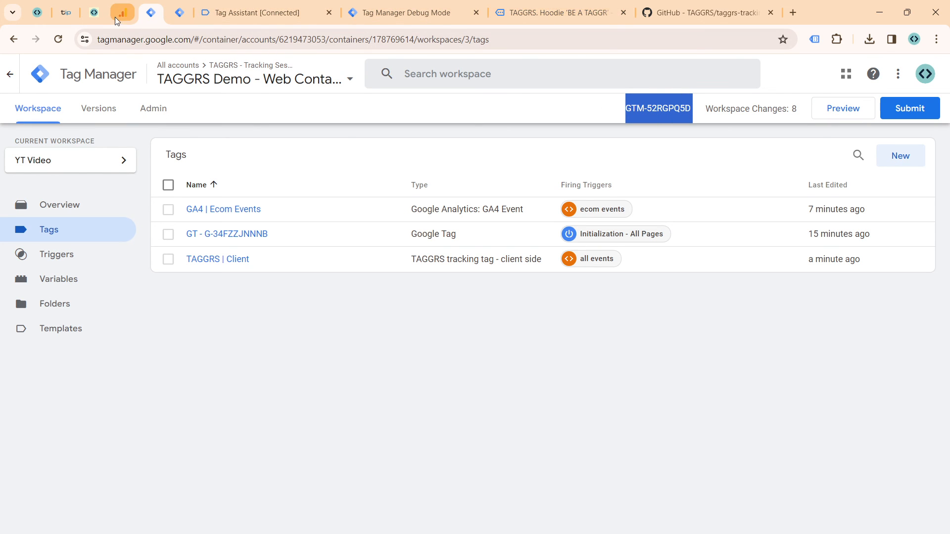
left_click(99, 13)
left_click(229, 314)
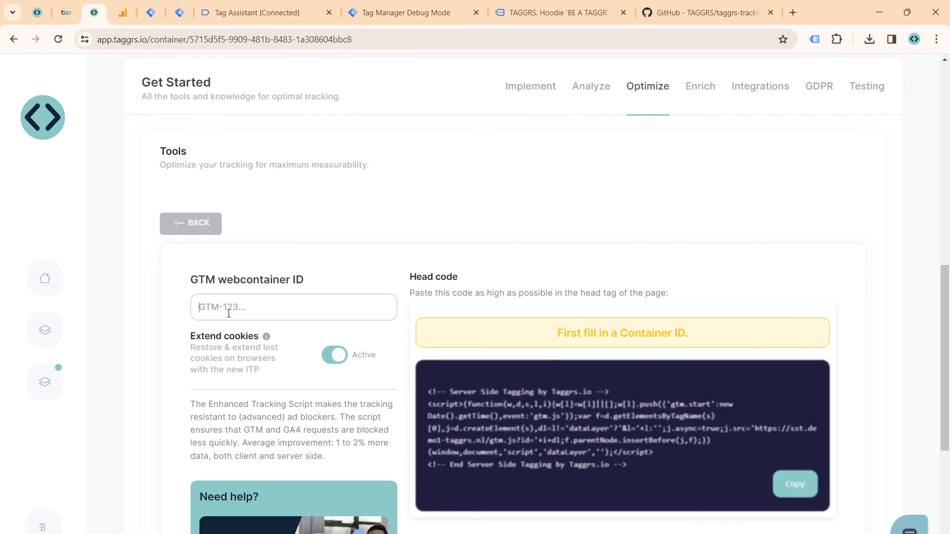
key("ctrl+v")
scroll(495, 282, "down", 4)
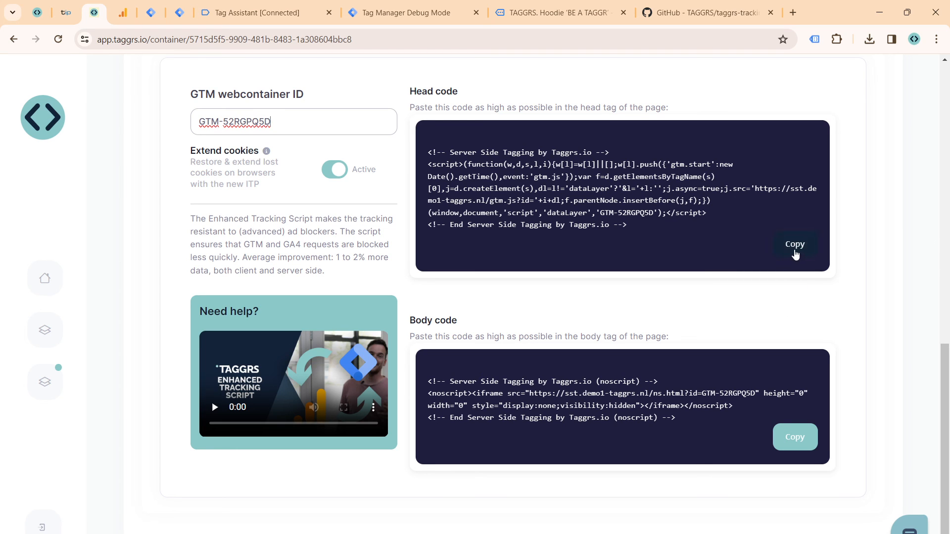
left_click(793, 254)
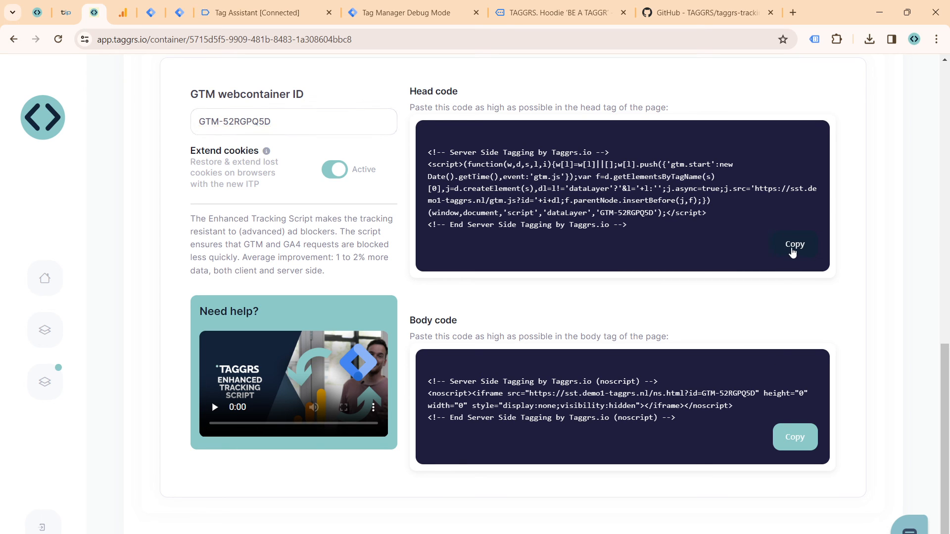
Step: Switch to the WordPress admin, open the GTM4WP plugin's settings and set the container code option to On
left_click(43, 19)
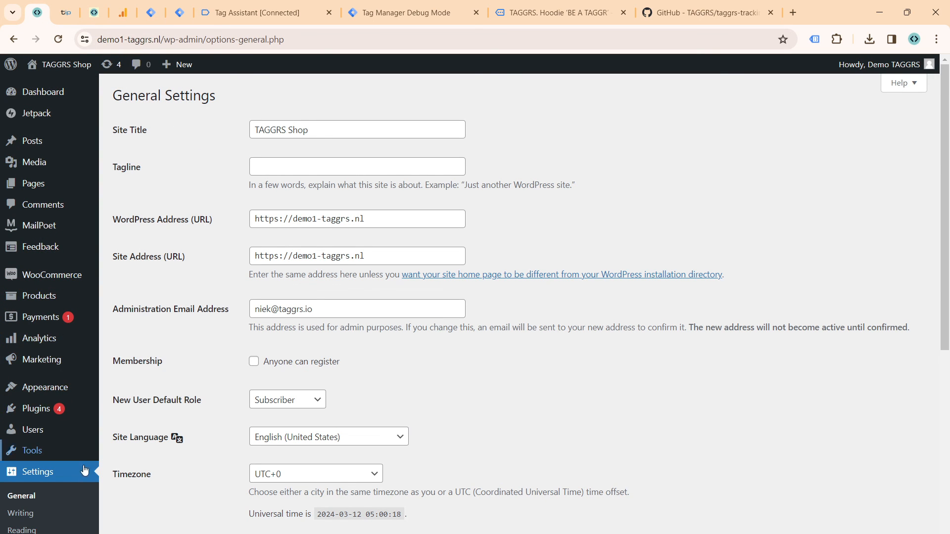
scroll(46, 172, "down", 5)
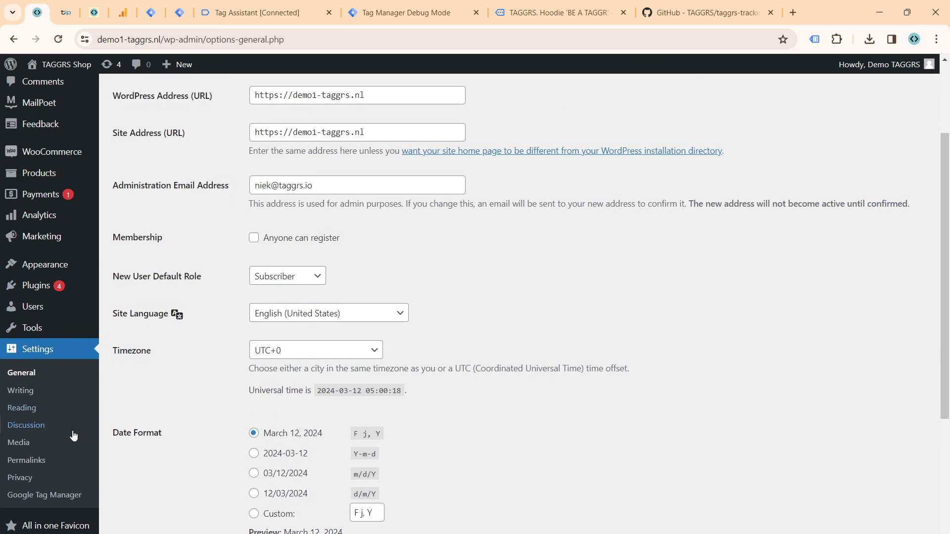
left_click(63, 291)
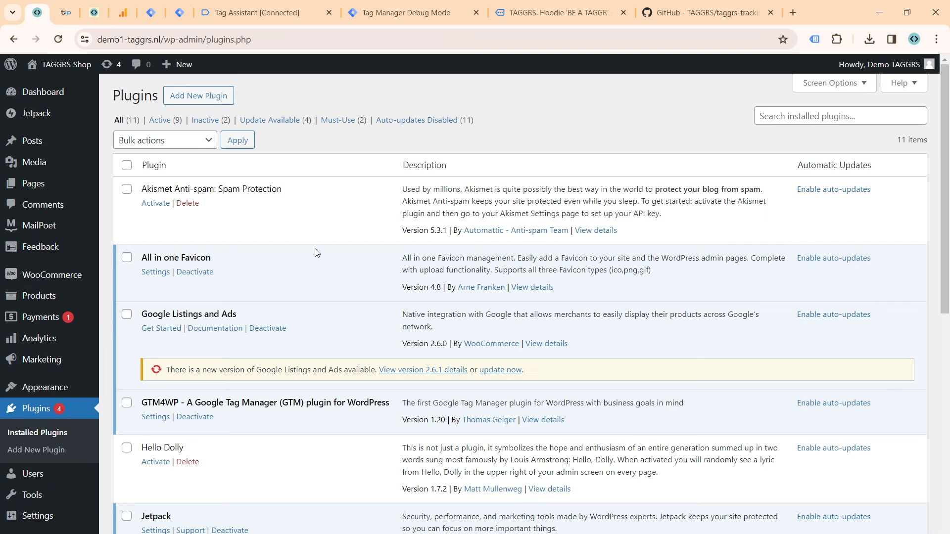
scroll(173, 408, "down", 1)
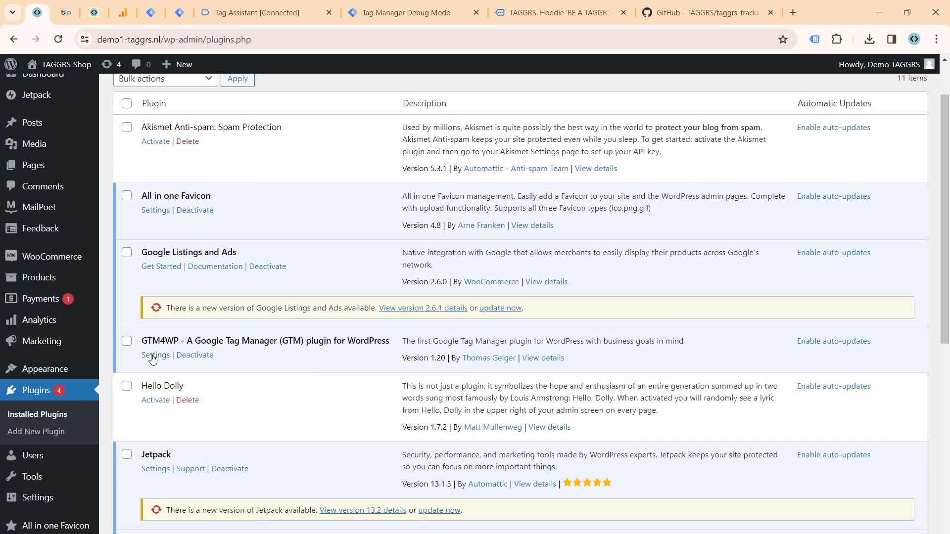
left_click(157, 356)
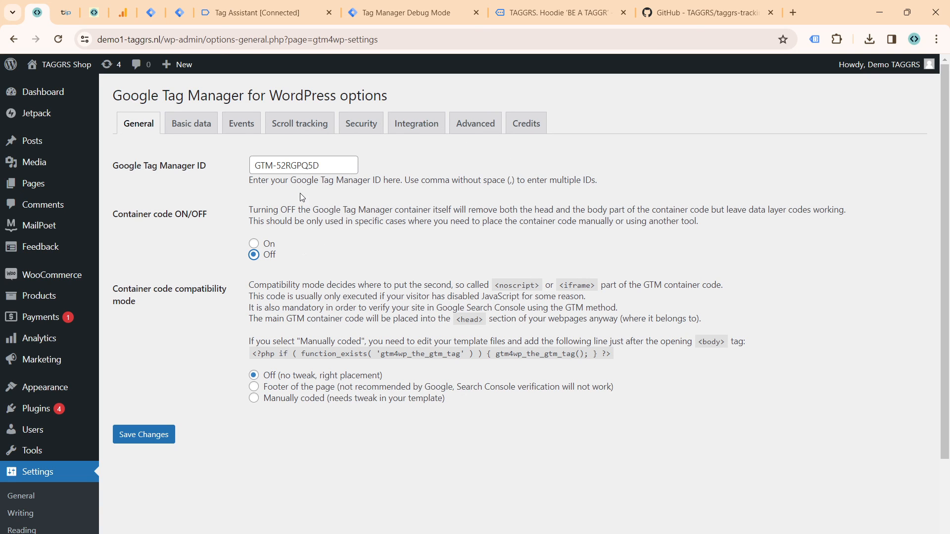
left_click(254, 244)
Step: In the Tag Manager server container, start a new client named 'Web | GTM-52RGPQ5D'
left_click(174, 16)
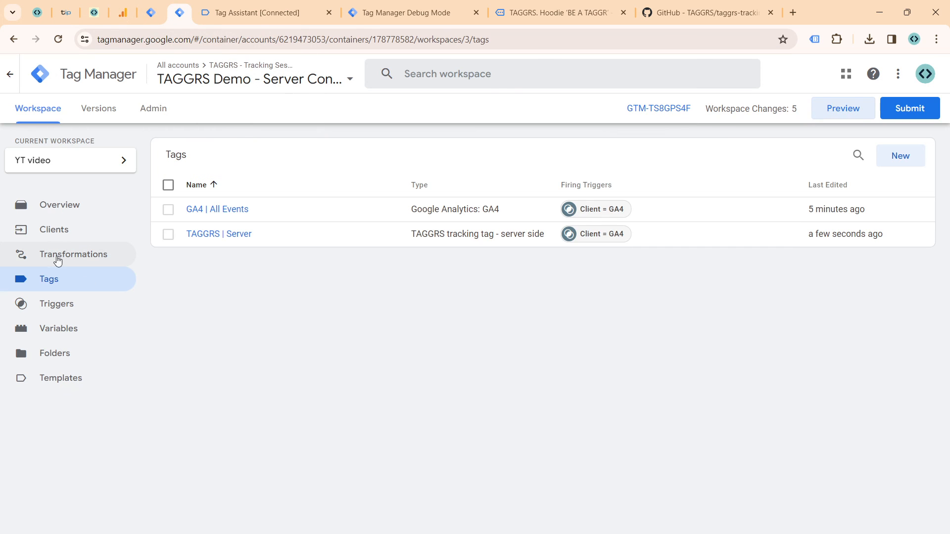
left_click(60, 232)
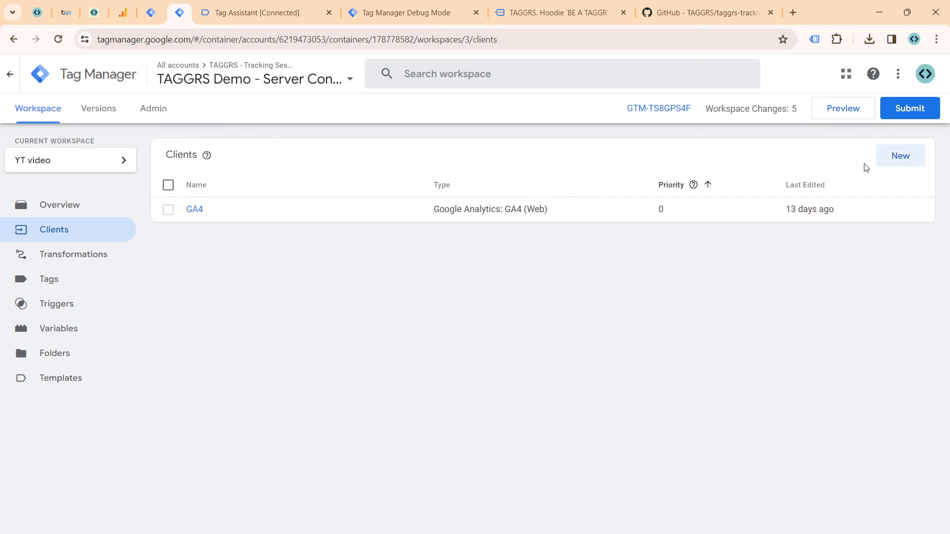
left_click(880, 157)
double_click(250, 73)
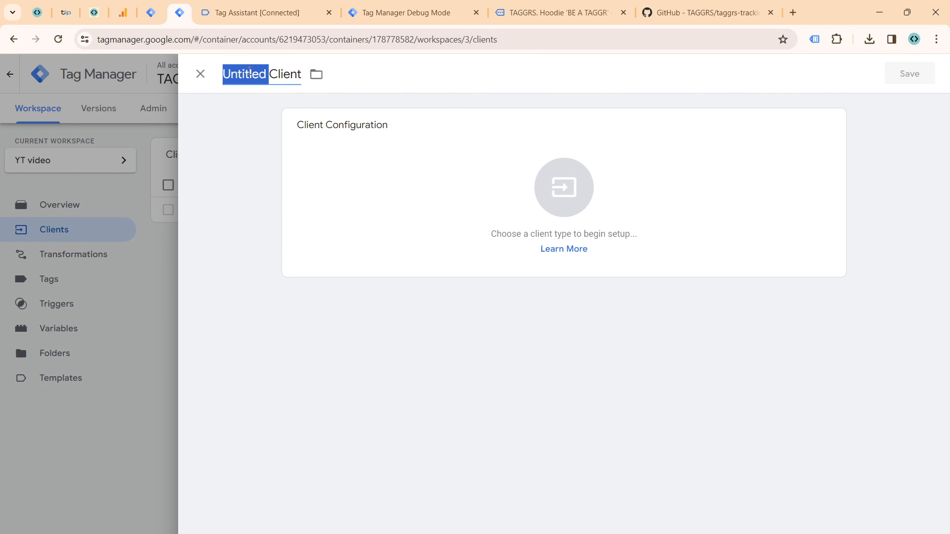
triple_click(251, 71)
type("Web")
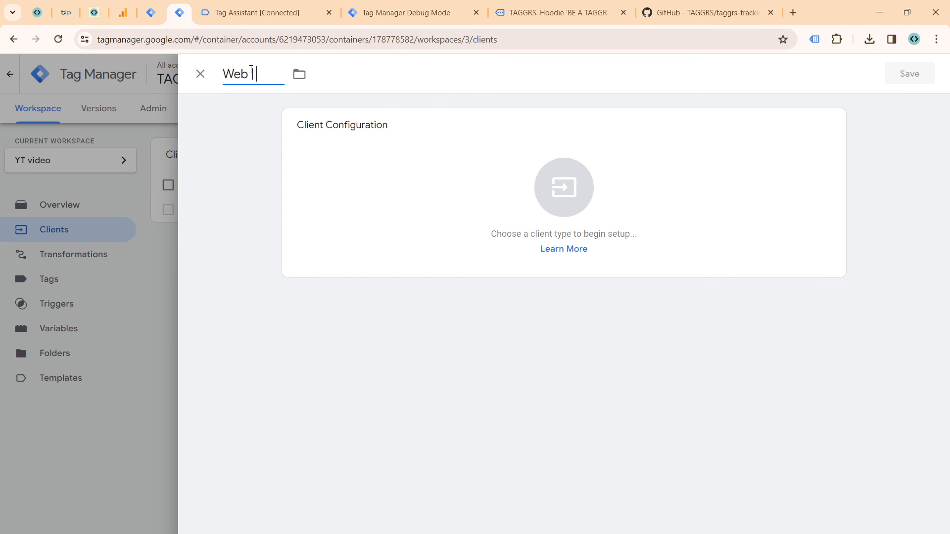
type(" |")
key("super+v")
left_click(282, 243)
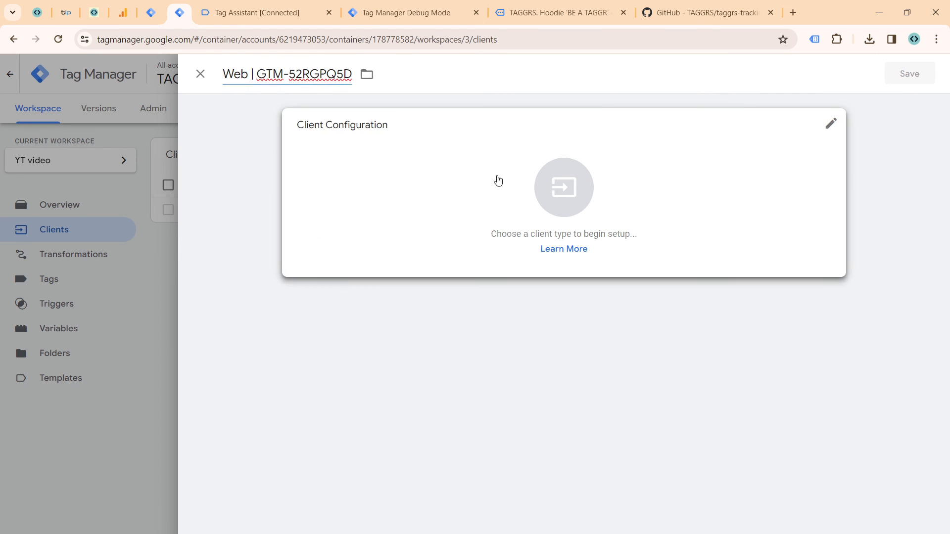
Step: Configure the client as Google Tag Manager: Web Container, disable region-specific settings, allow container ID GTM-52RGPQ5D and save it
left_click(498, 181)
left_click(637, 214)
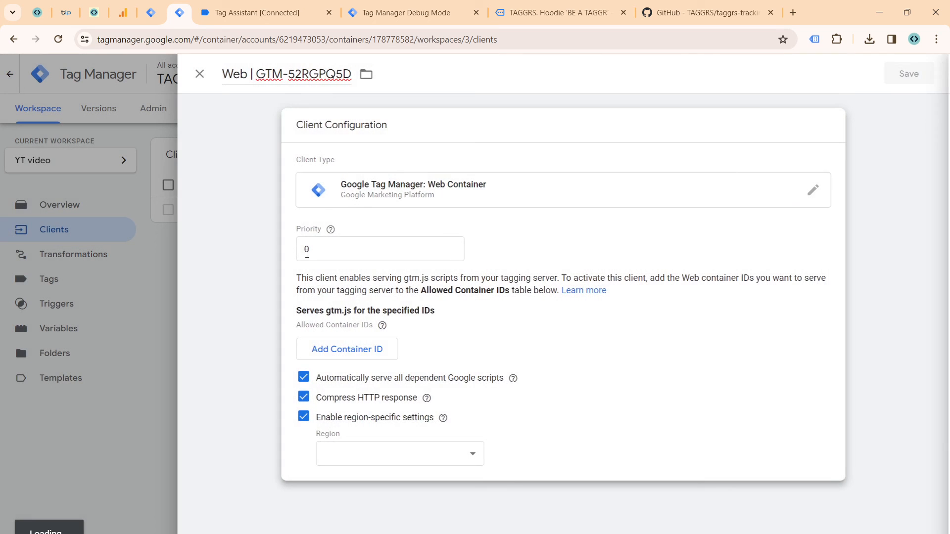
left_click(304, 417)
left_click(334, 349)
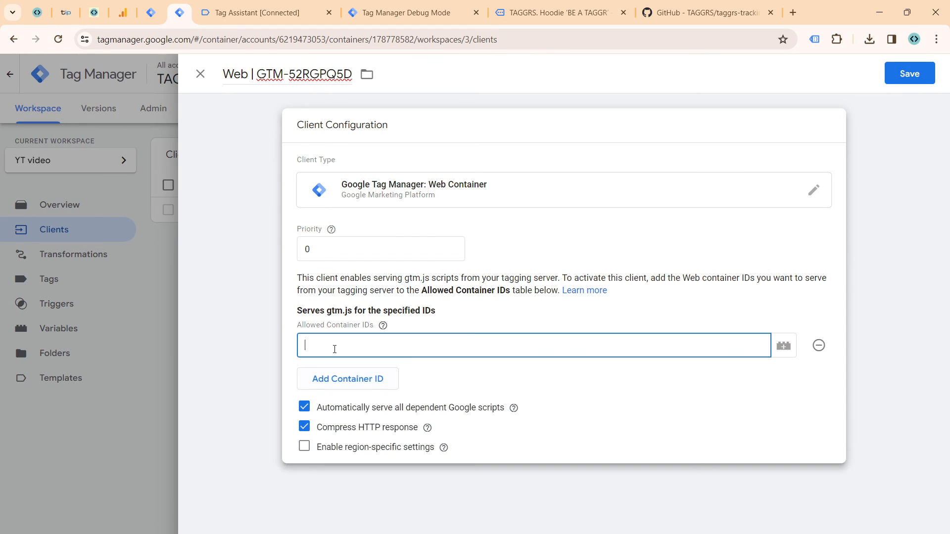
key("super+v")
key("Down")
key("Return")
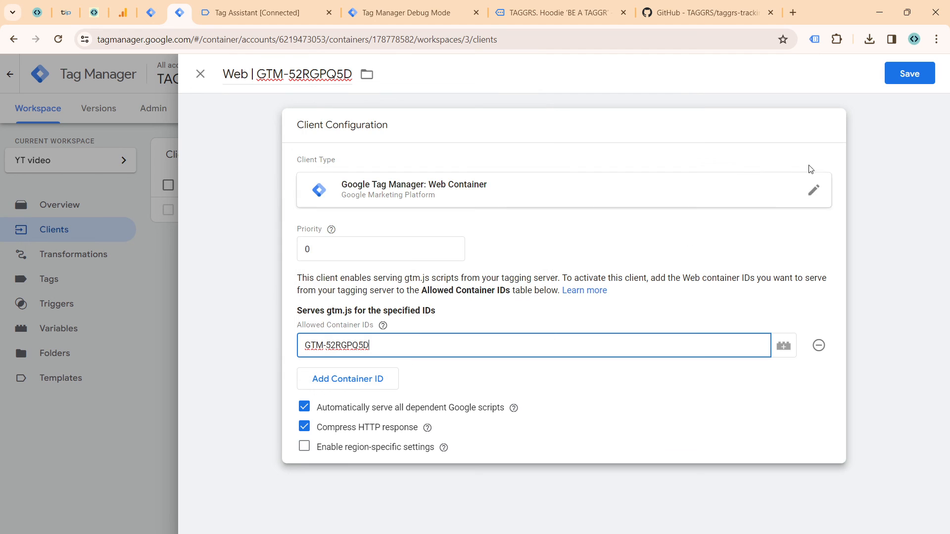
left_click(890, 75)
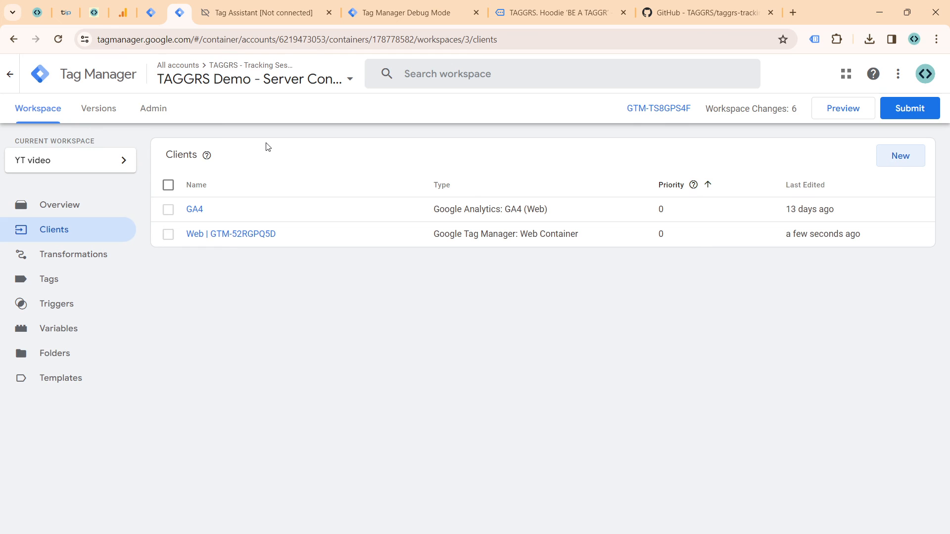
left_click(151, 13)
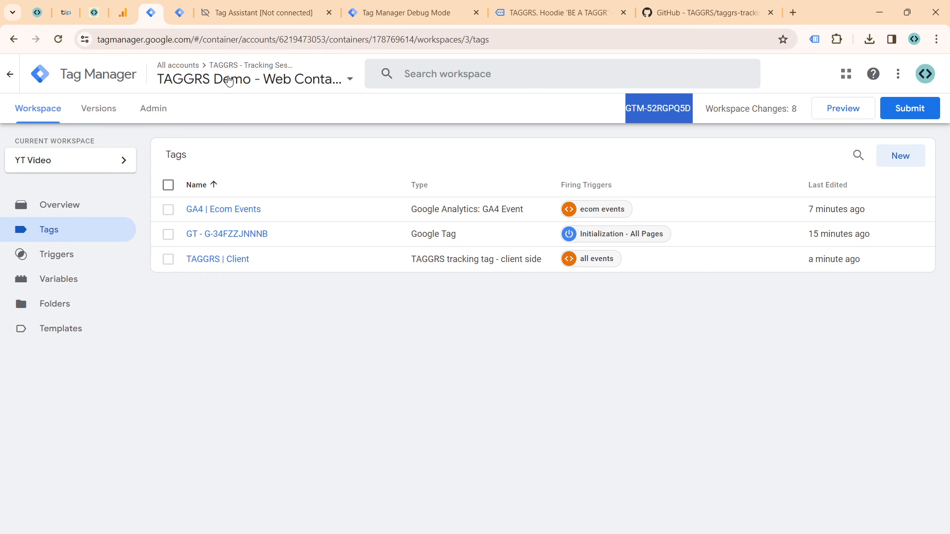
left_click(180, 12)
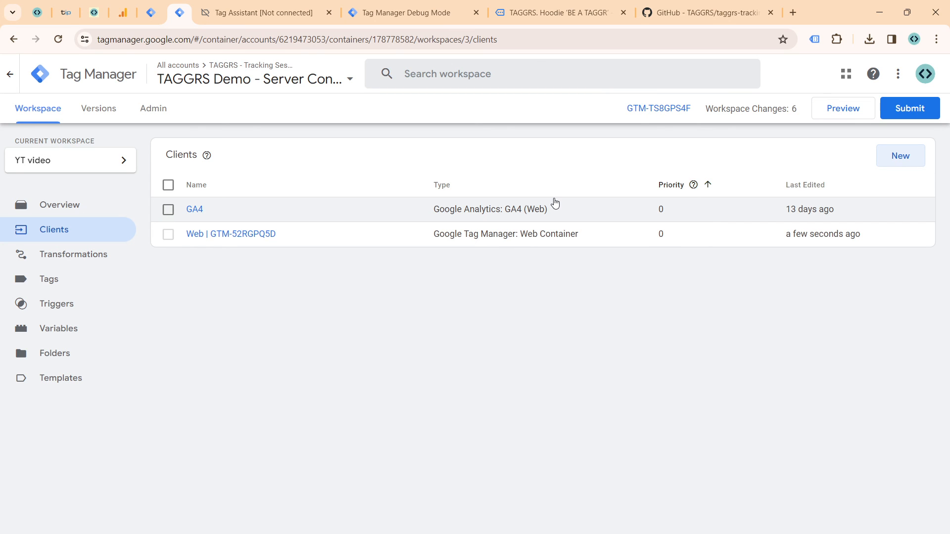
Step: Switch to the TAGGRS dashboard and browse the server side tracking templates in the template gallery, including Ecommerce Basic SST setup
left_click(94, 15)
scroll(74, 198, "up", 5)
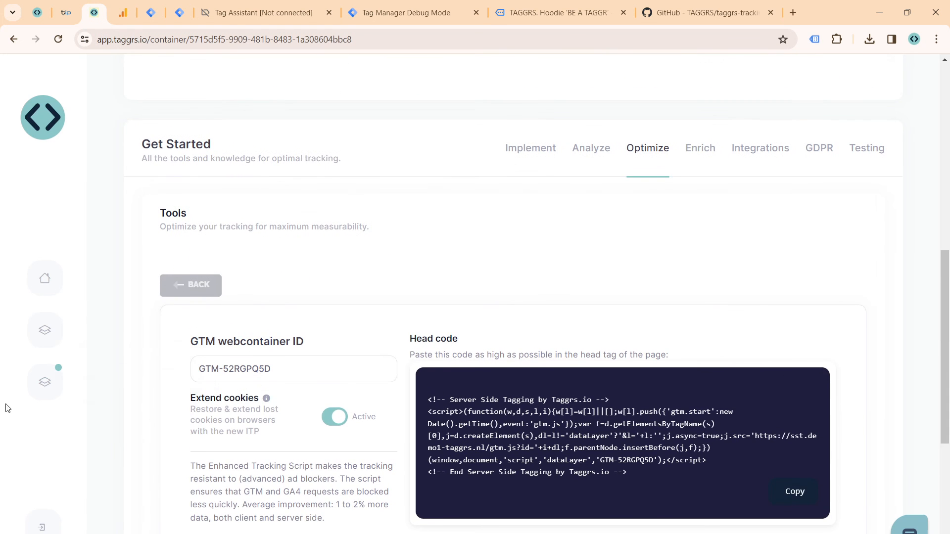
left_click(44, 381)
scroll(556, 239, "down", 3)
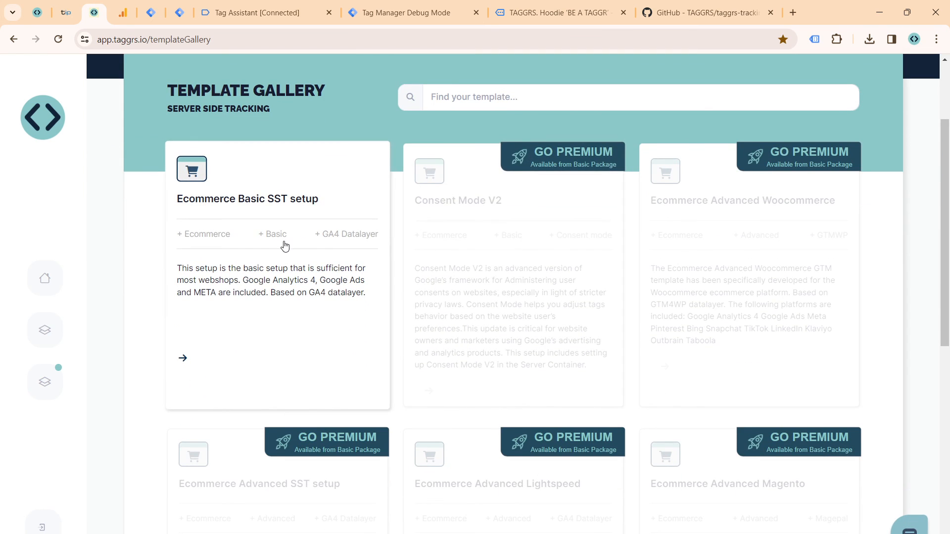
scroll(280, 242, "down", 1)
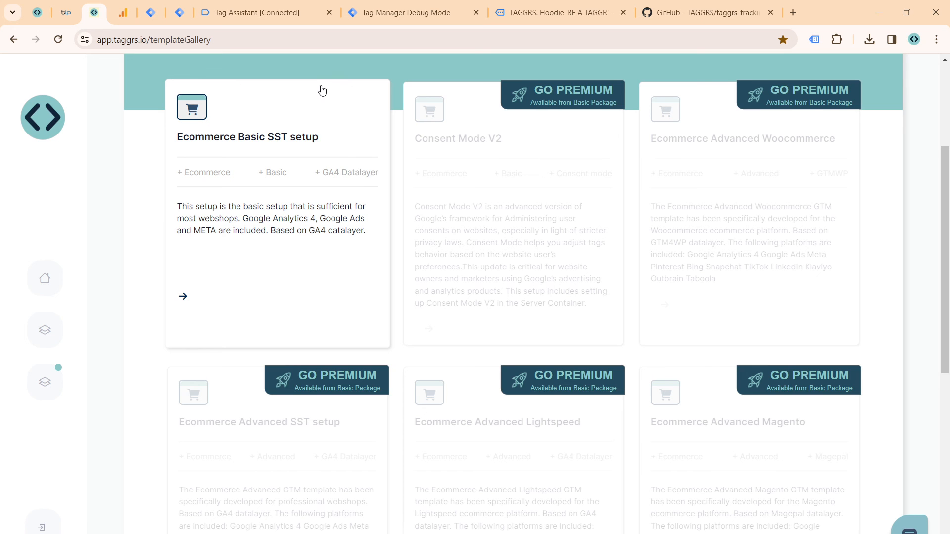
scroll(320, 89, "down", 2)
scroll(314, 134, "up", 2)
scroll(284, 138, "up", 1)
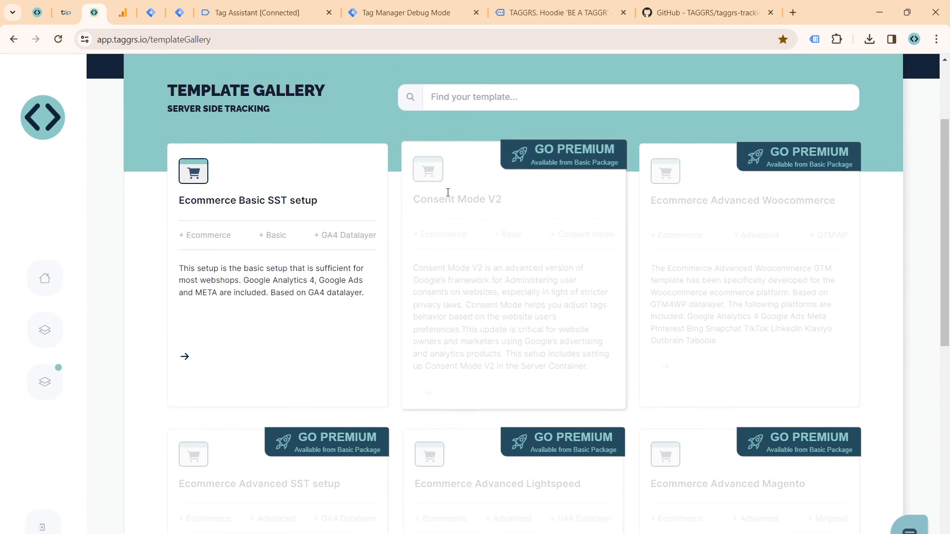
scroll(447, 189, "up", 2)
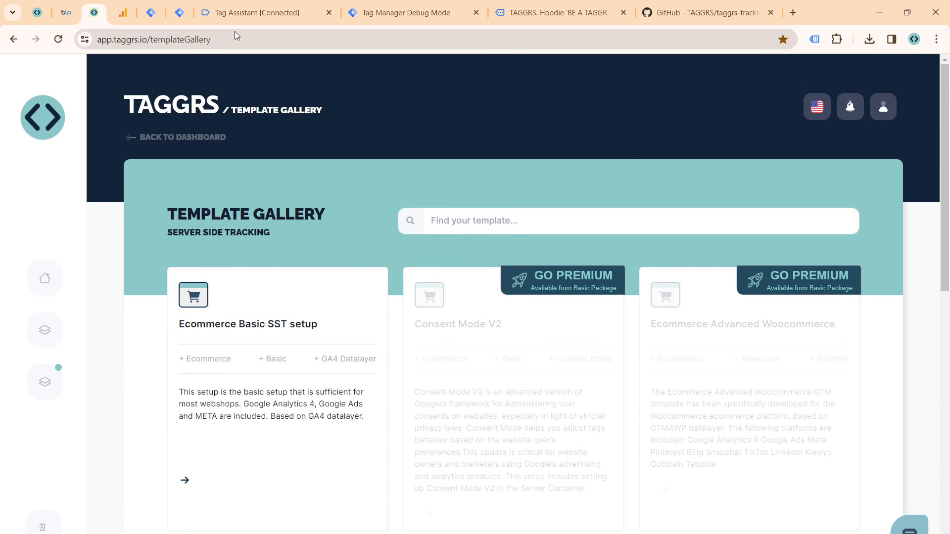
scroll(317, 138, "down", 2)
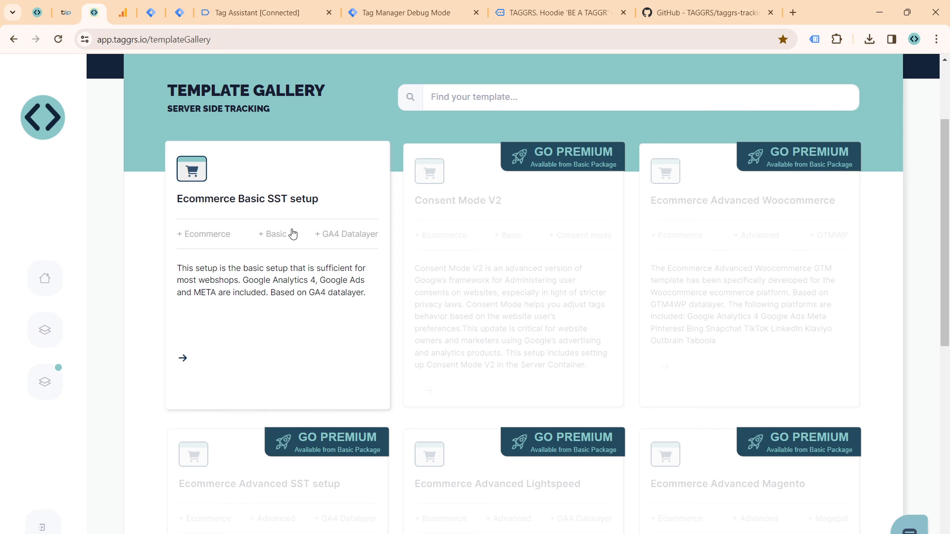
scroll(322, 227, "down", 1)
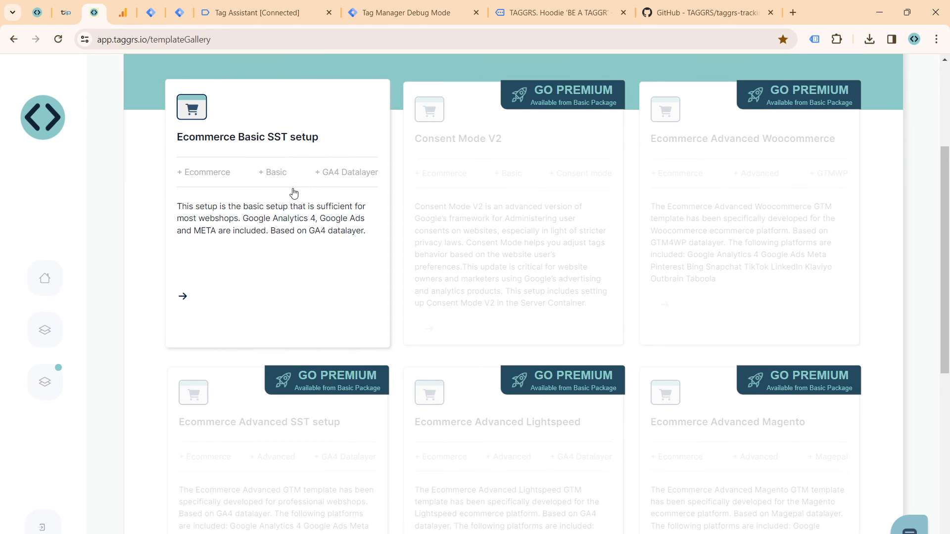
scroll(296, 187, "up", 2)
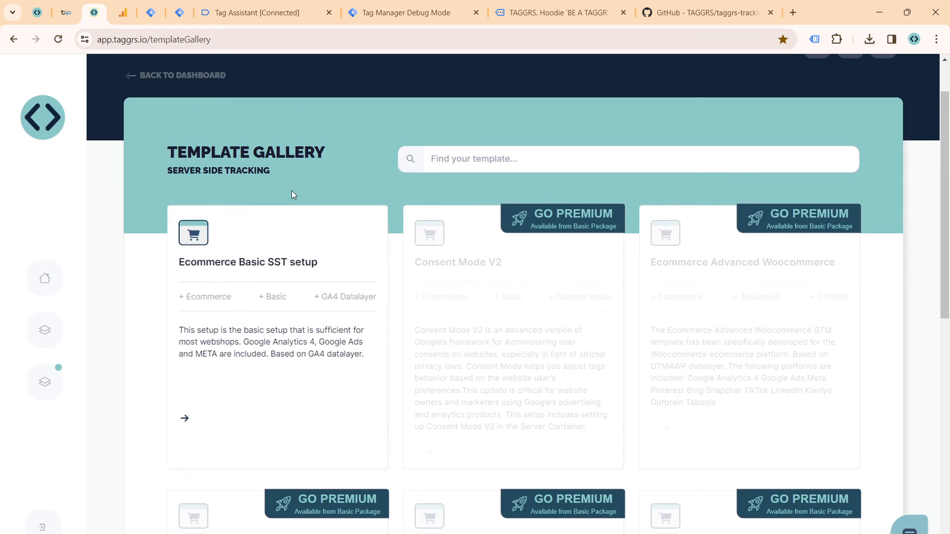